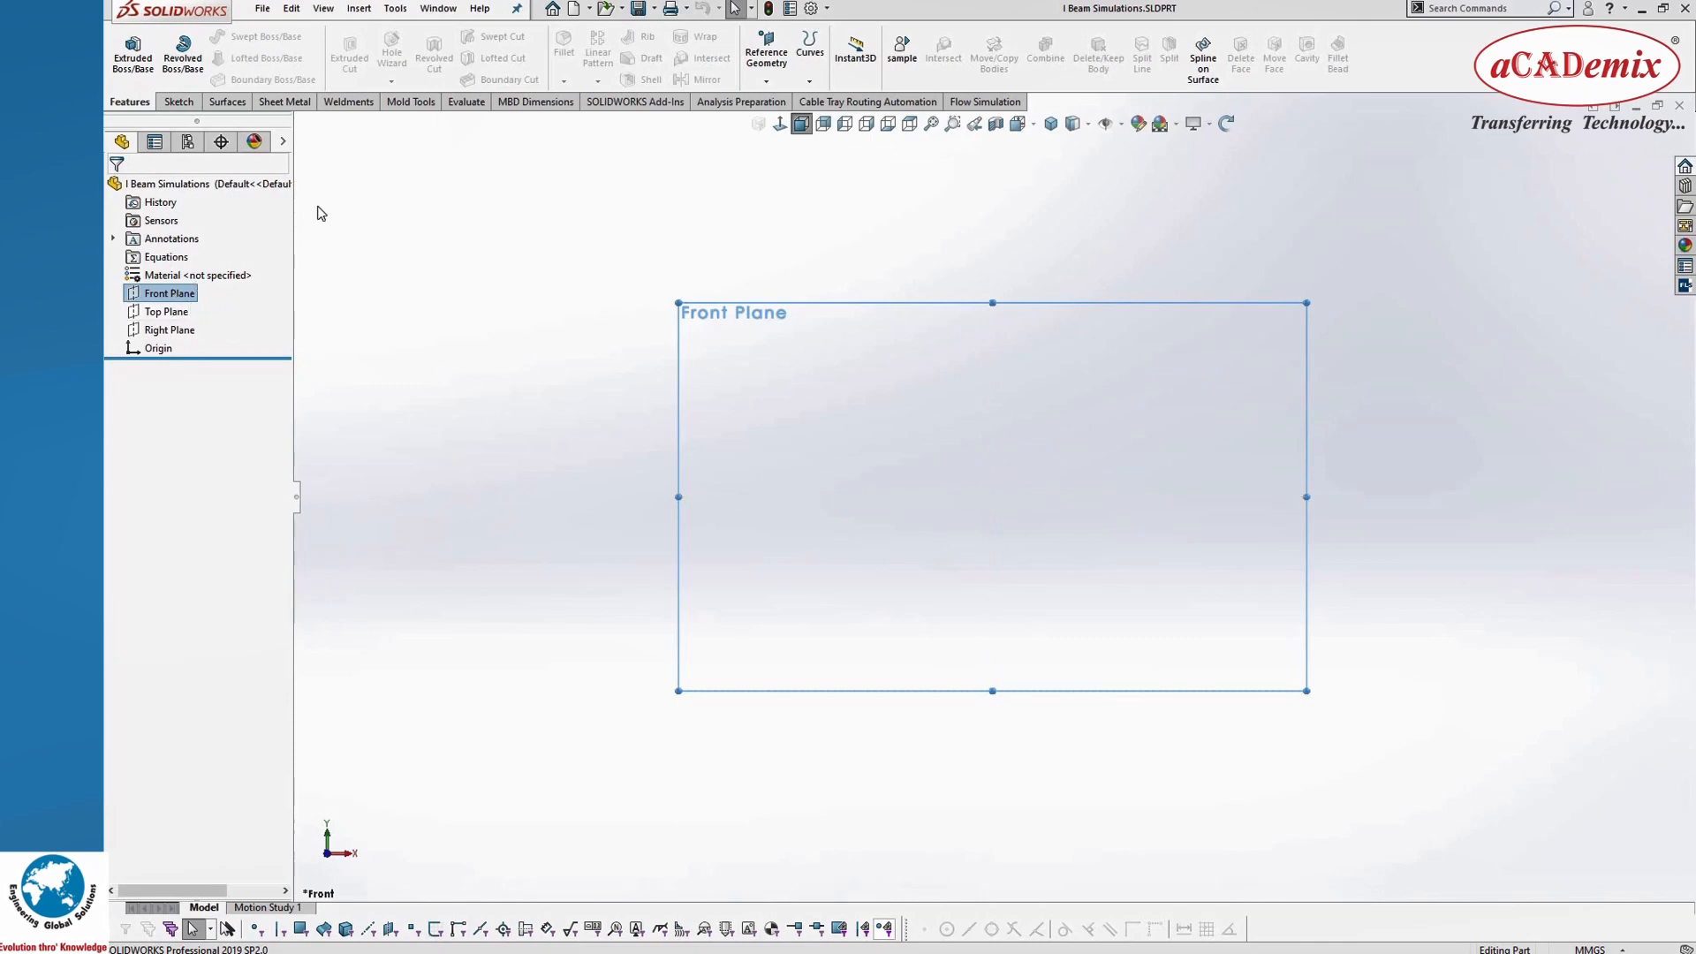
Step: Start a sketch on the Front Plane with the Centerline tool active
left_click(180, 101)
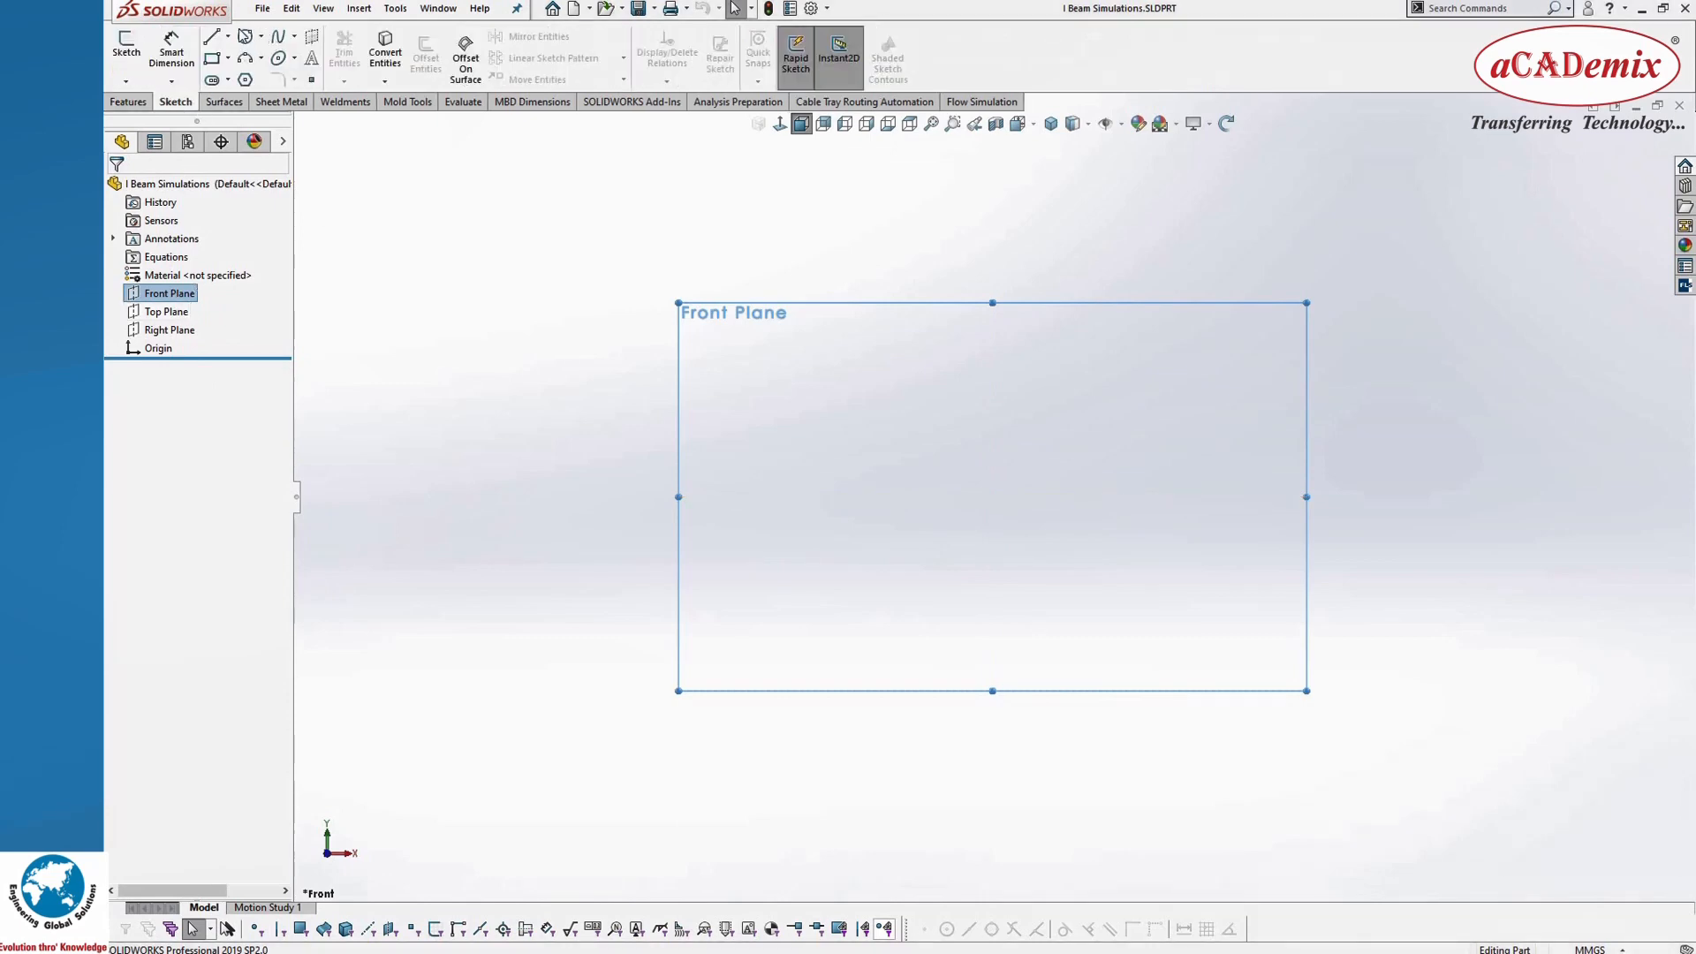
left_click(228, 37)
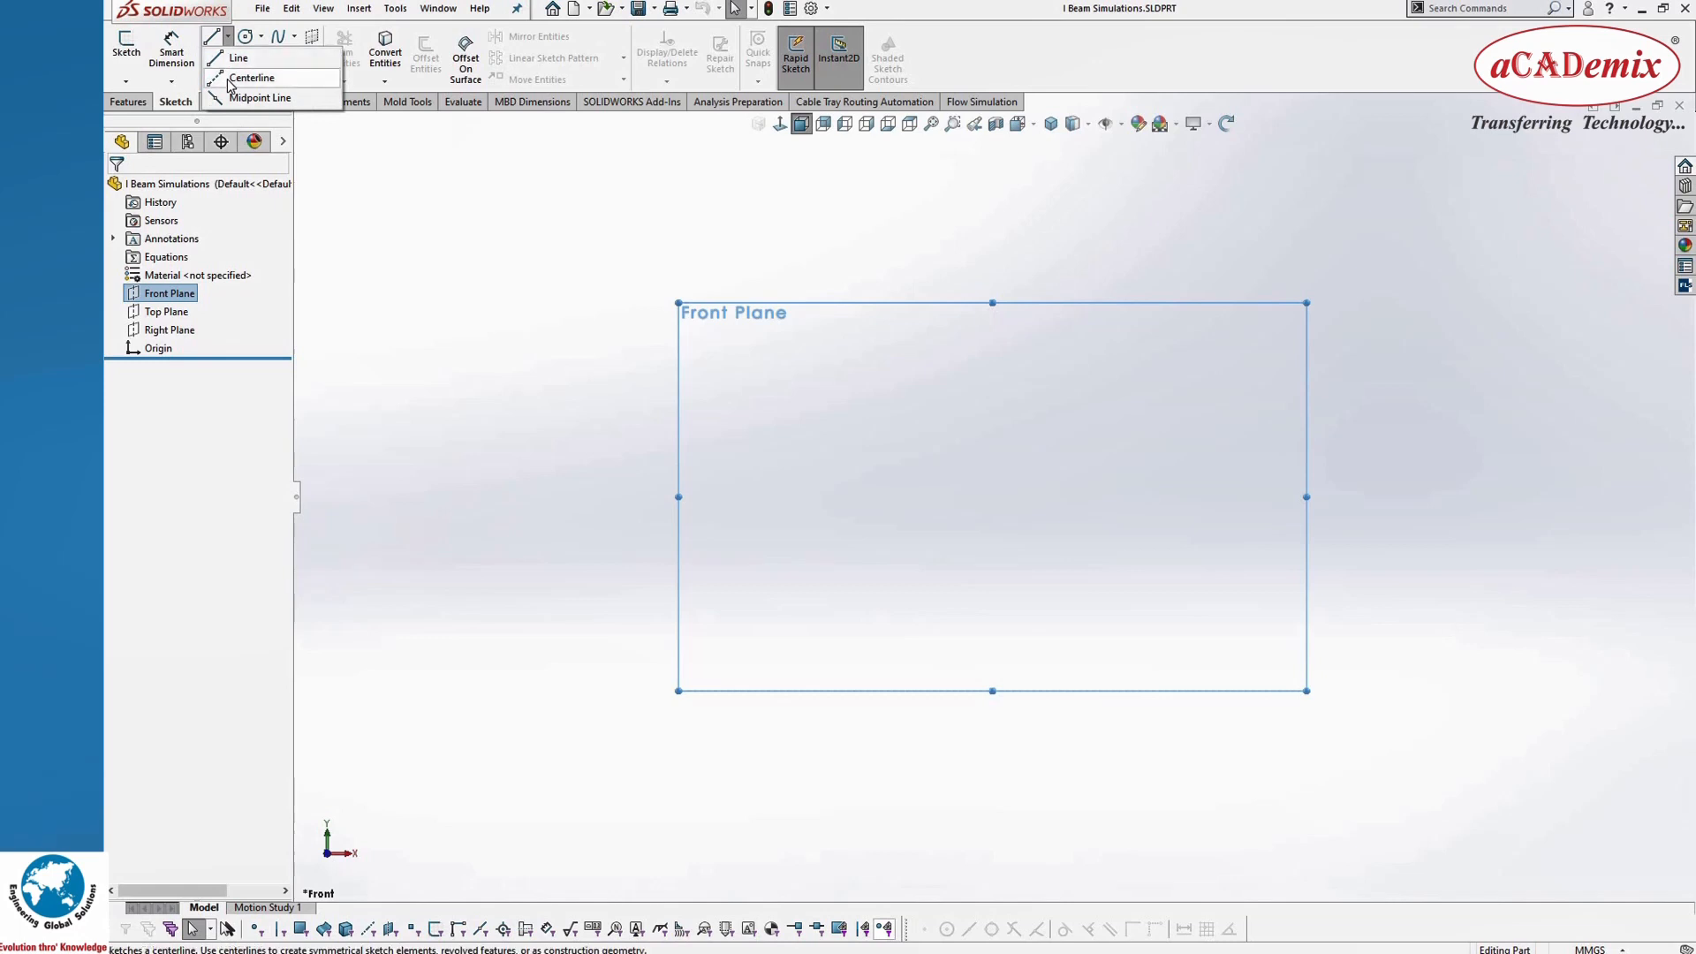
left_click(252, 77)
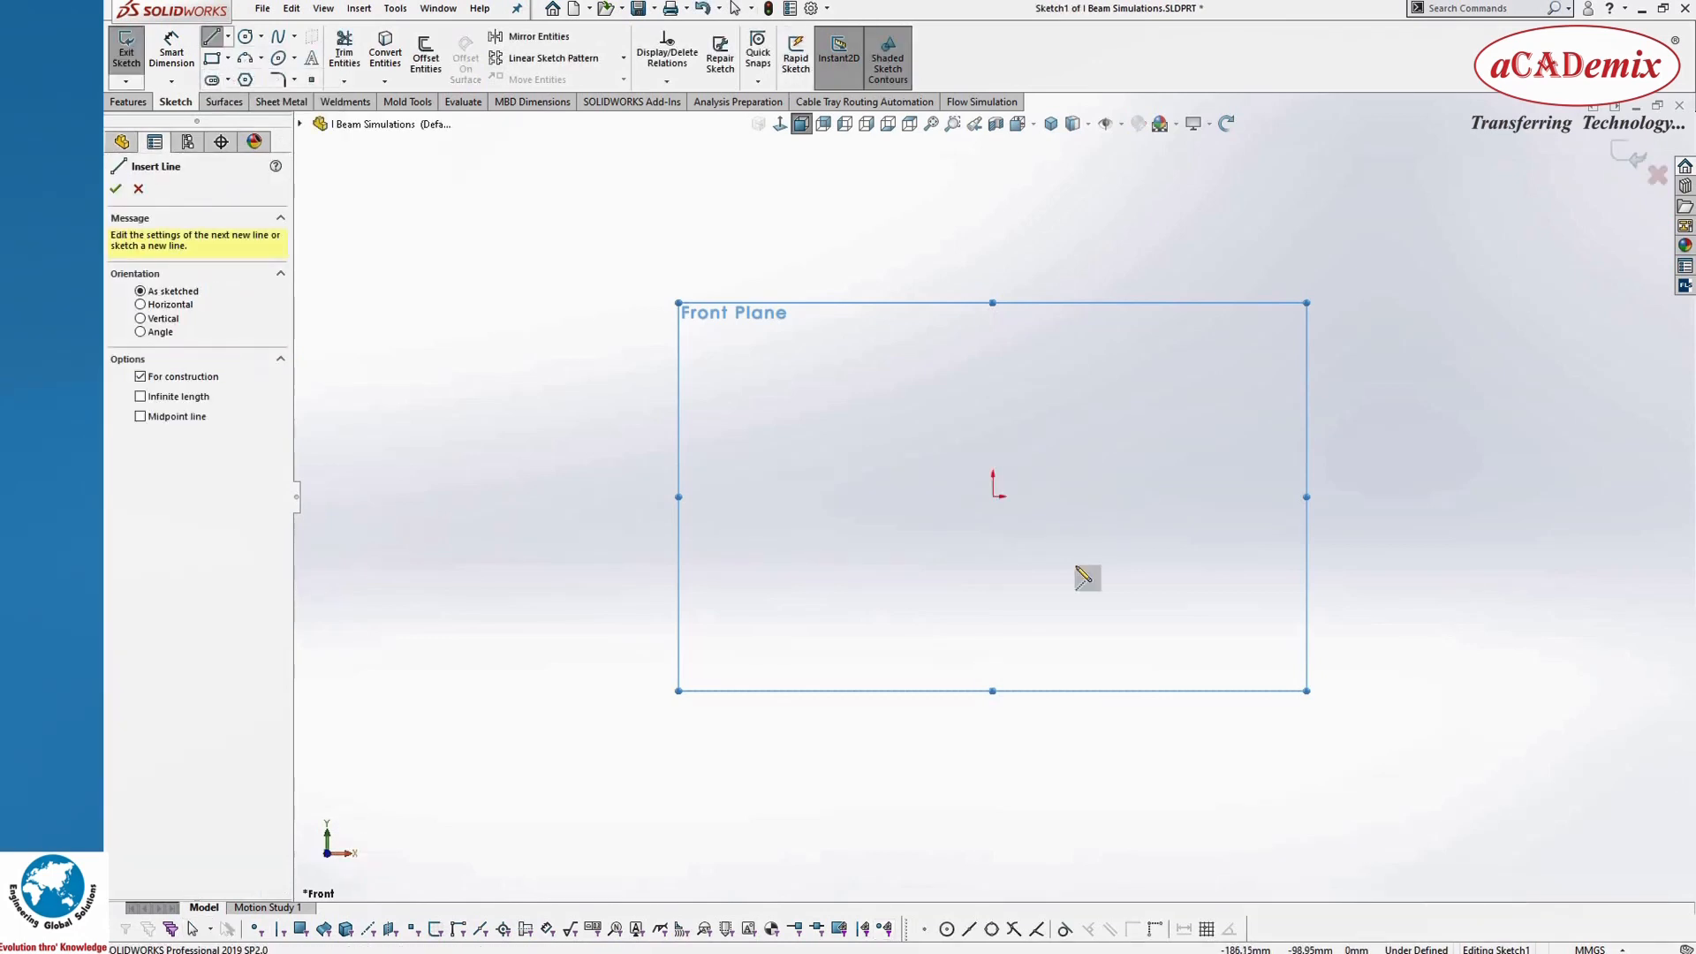
left_click(993, 497)
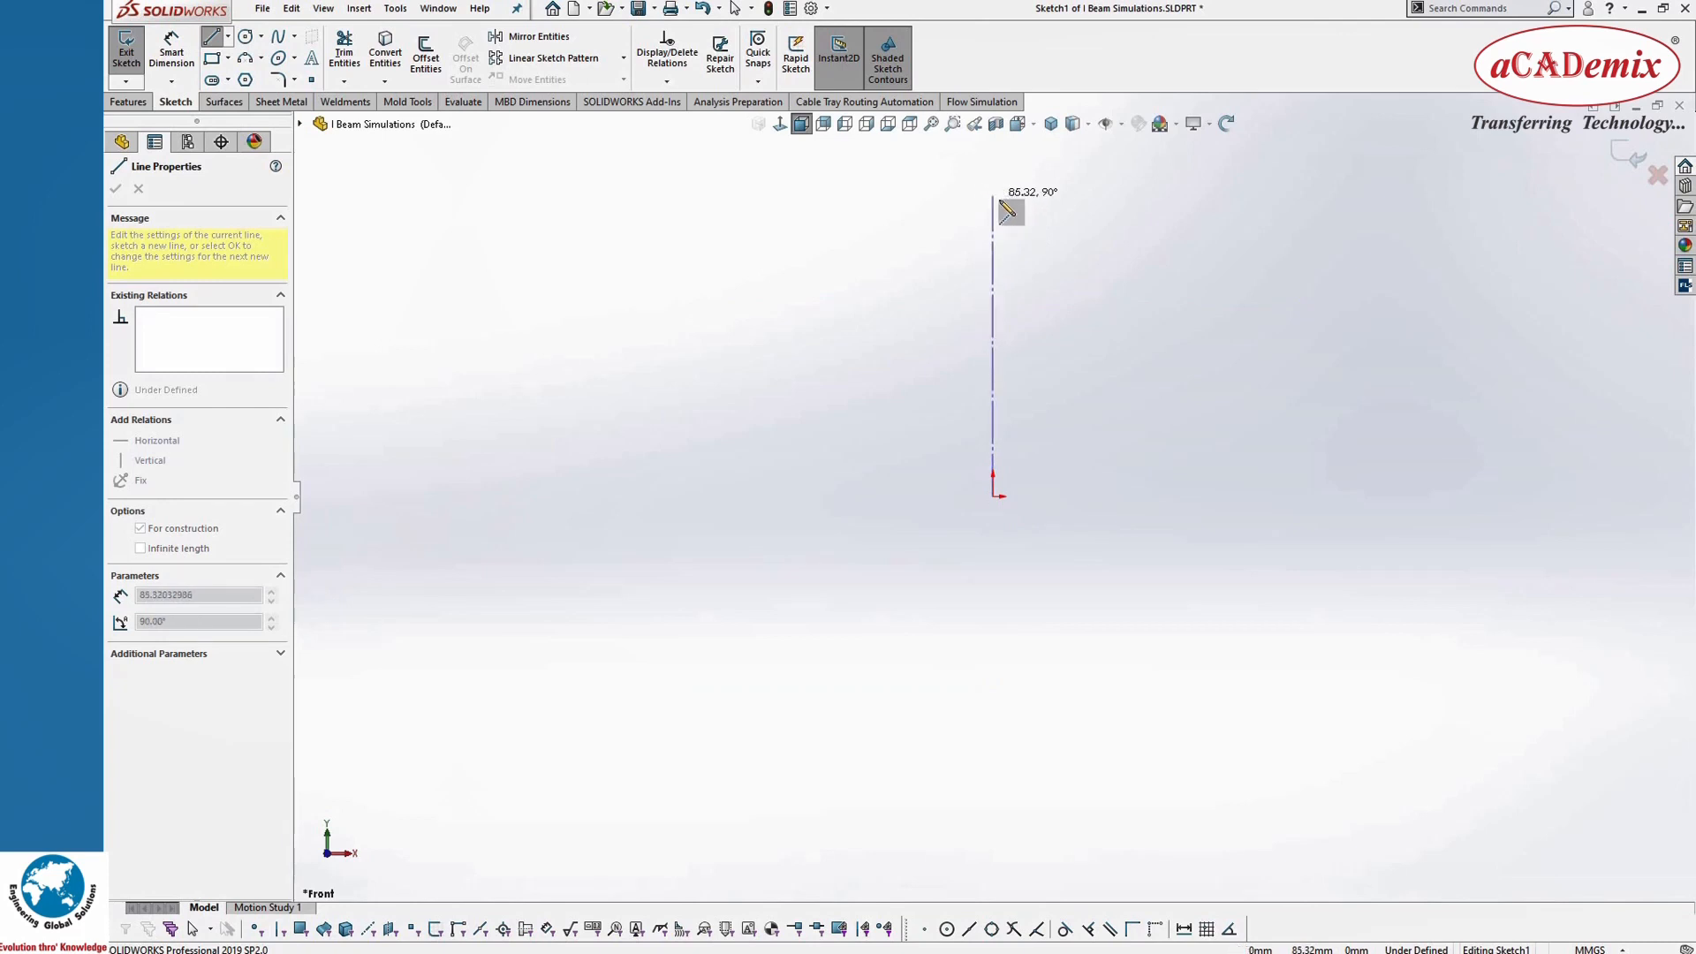
left_click(999, 199)
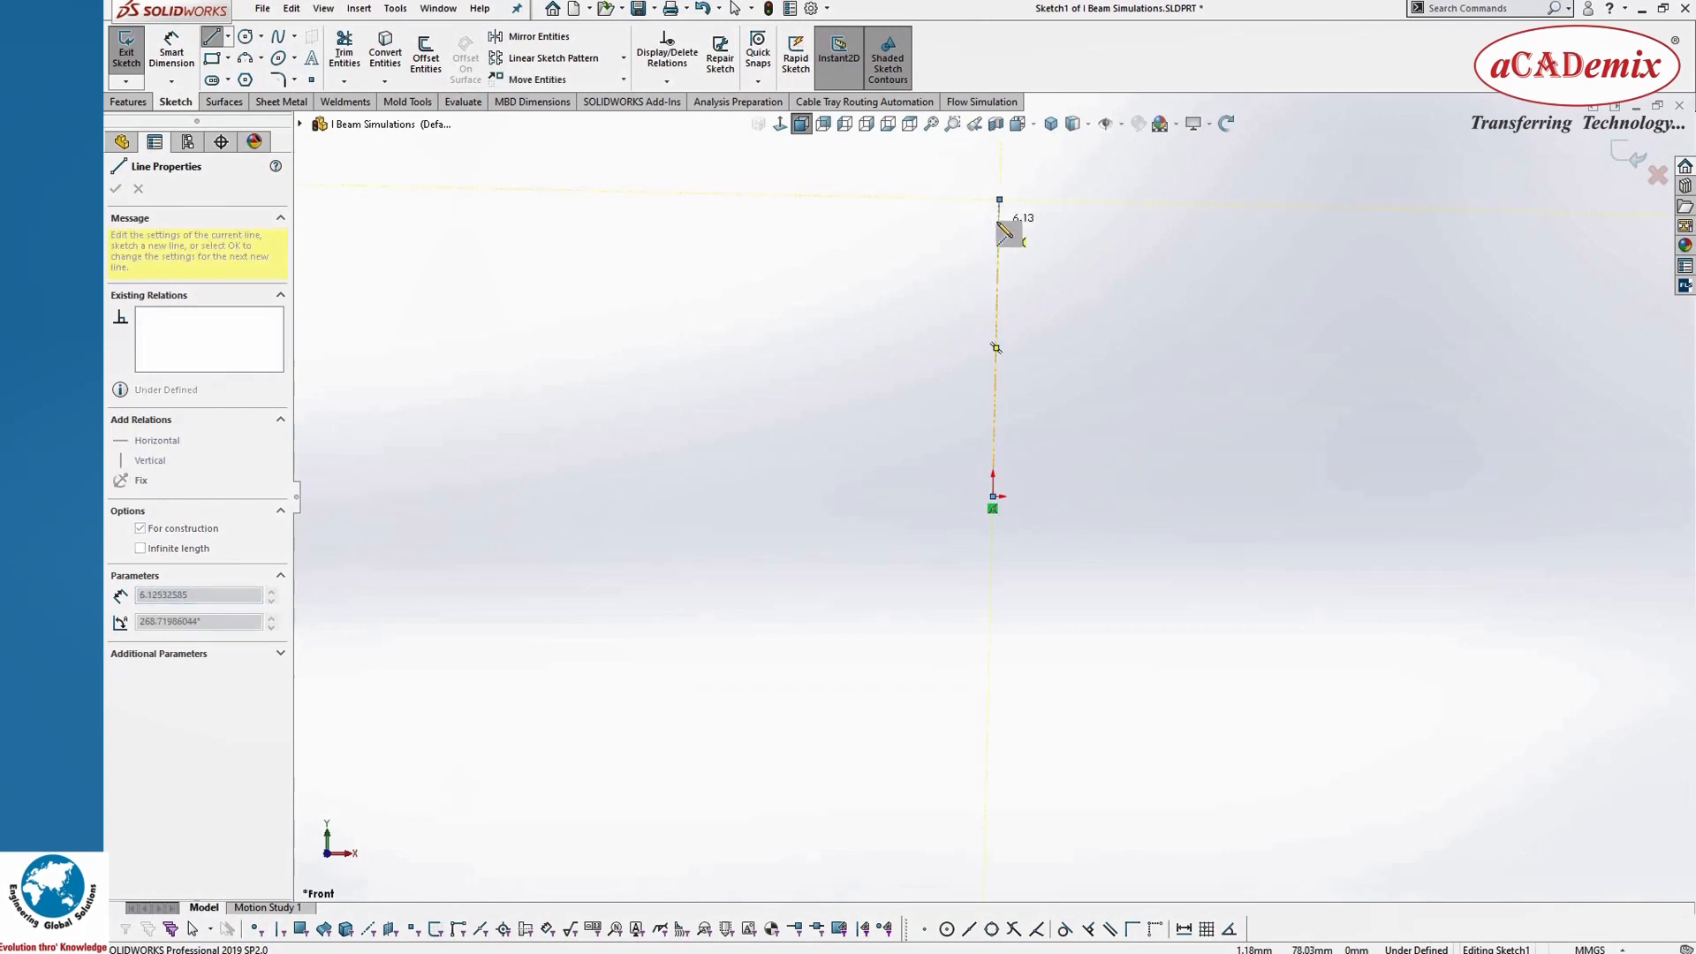
key("Escape")
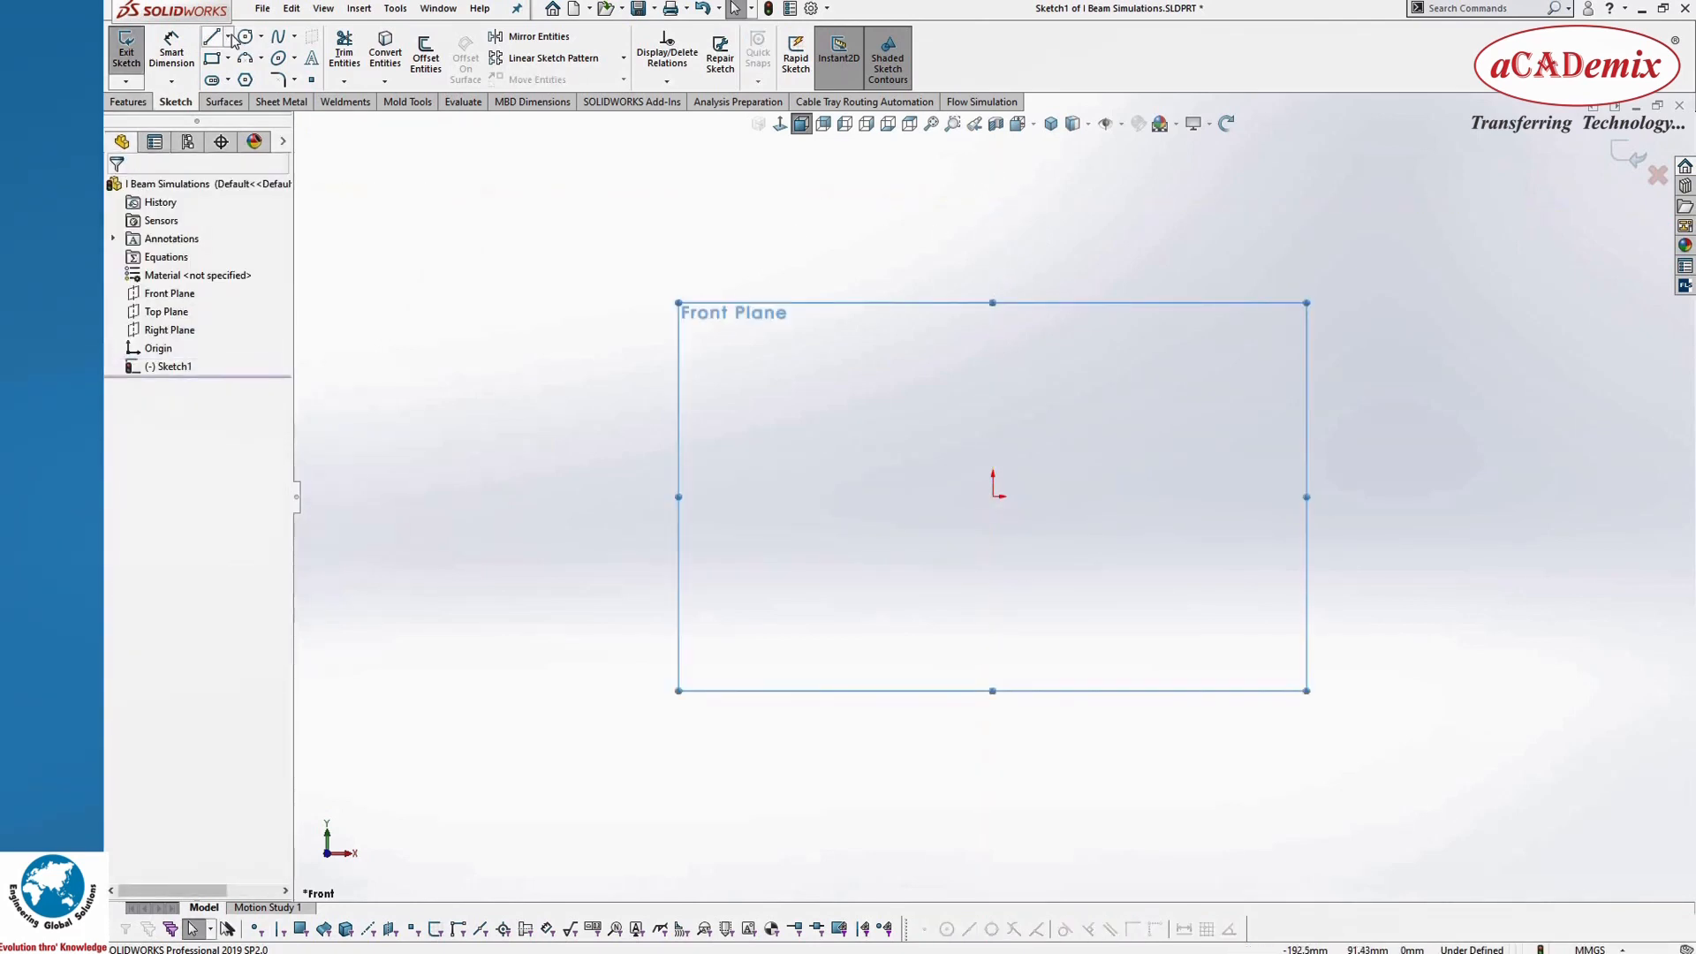
Step: Sketch a vertical centerline about 82 mm long upward from the origin
left_click(229, 37)
left_click(249, 77)
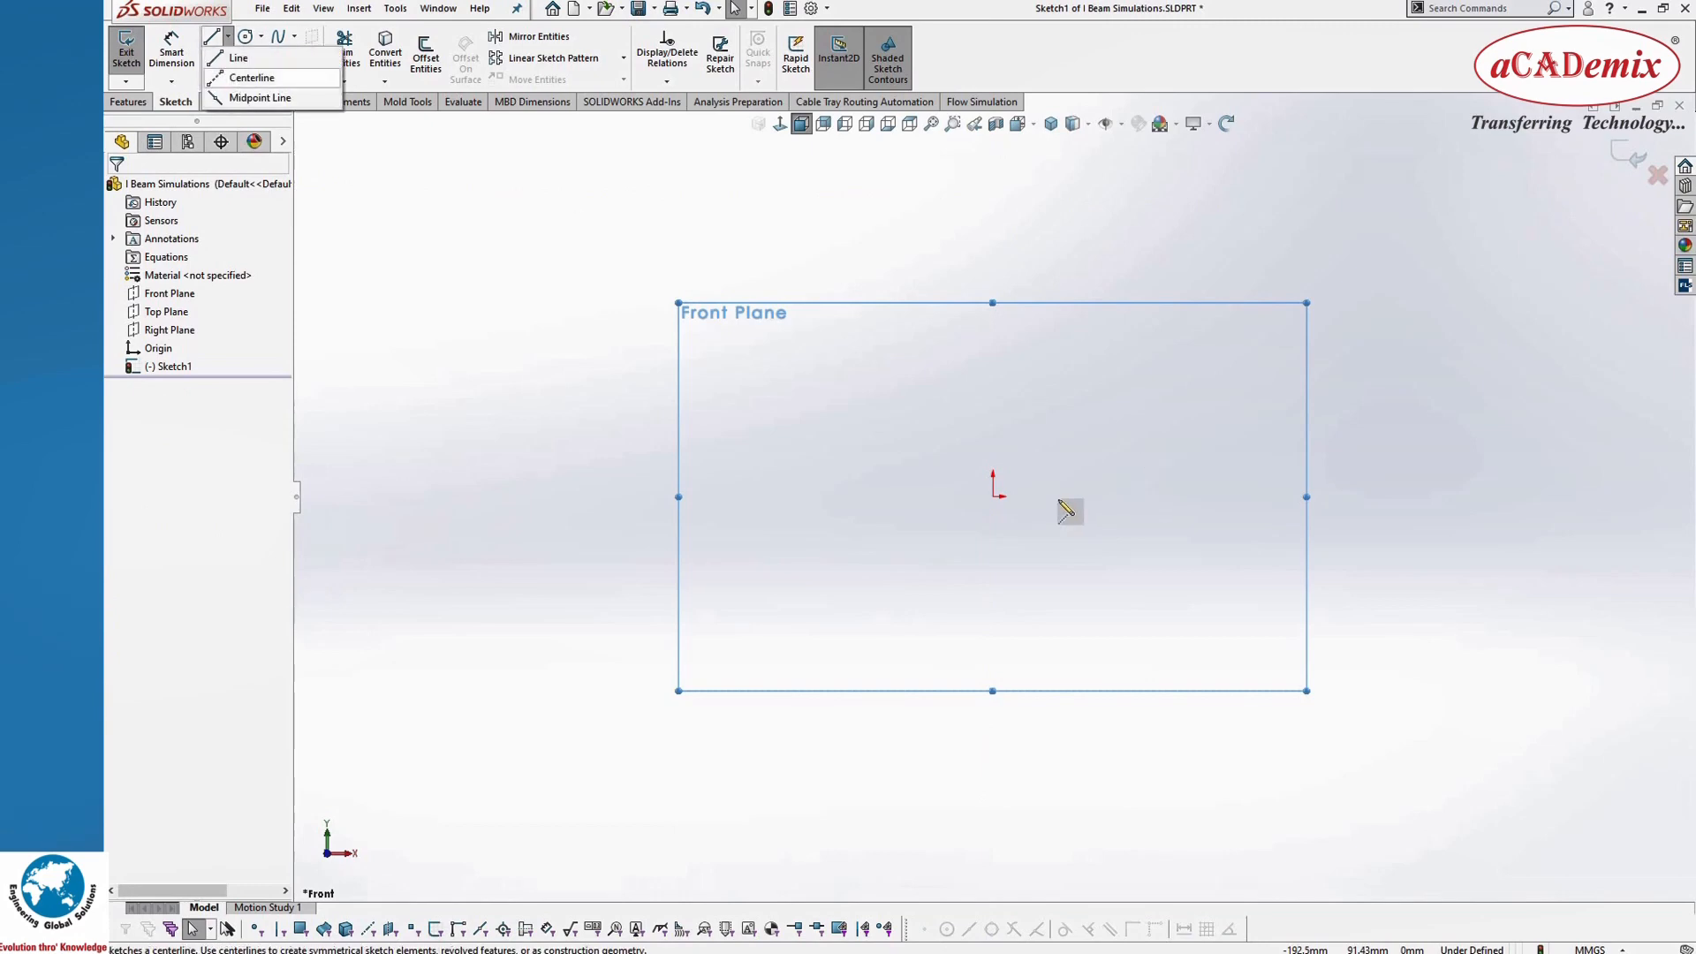
left_click(994, 497)
left_click(995, 209)
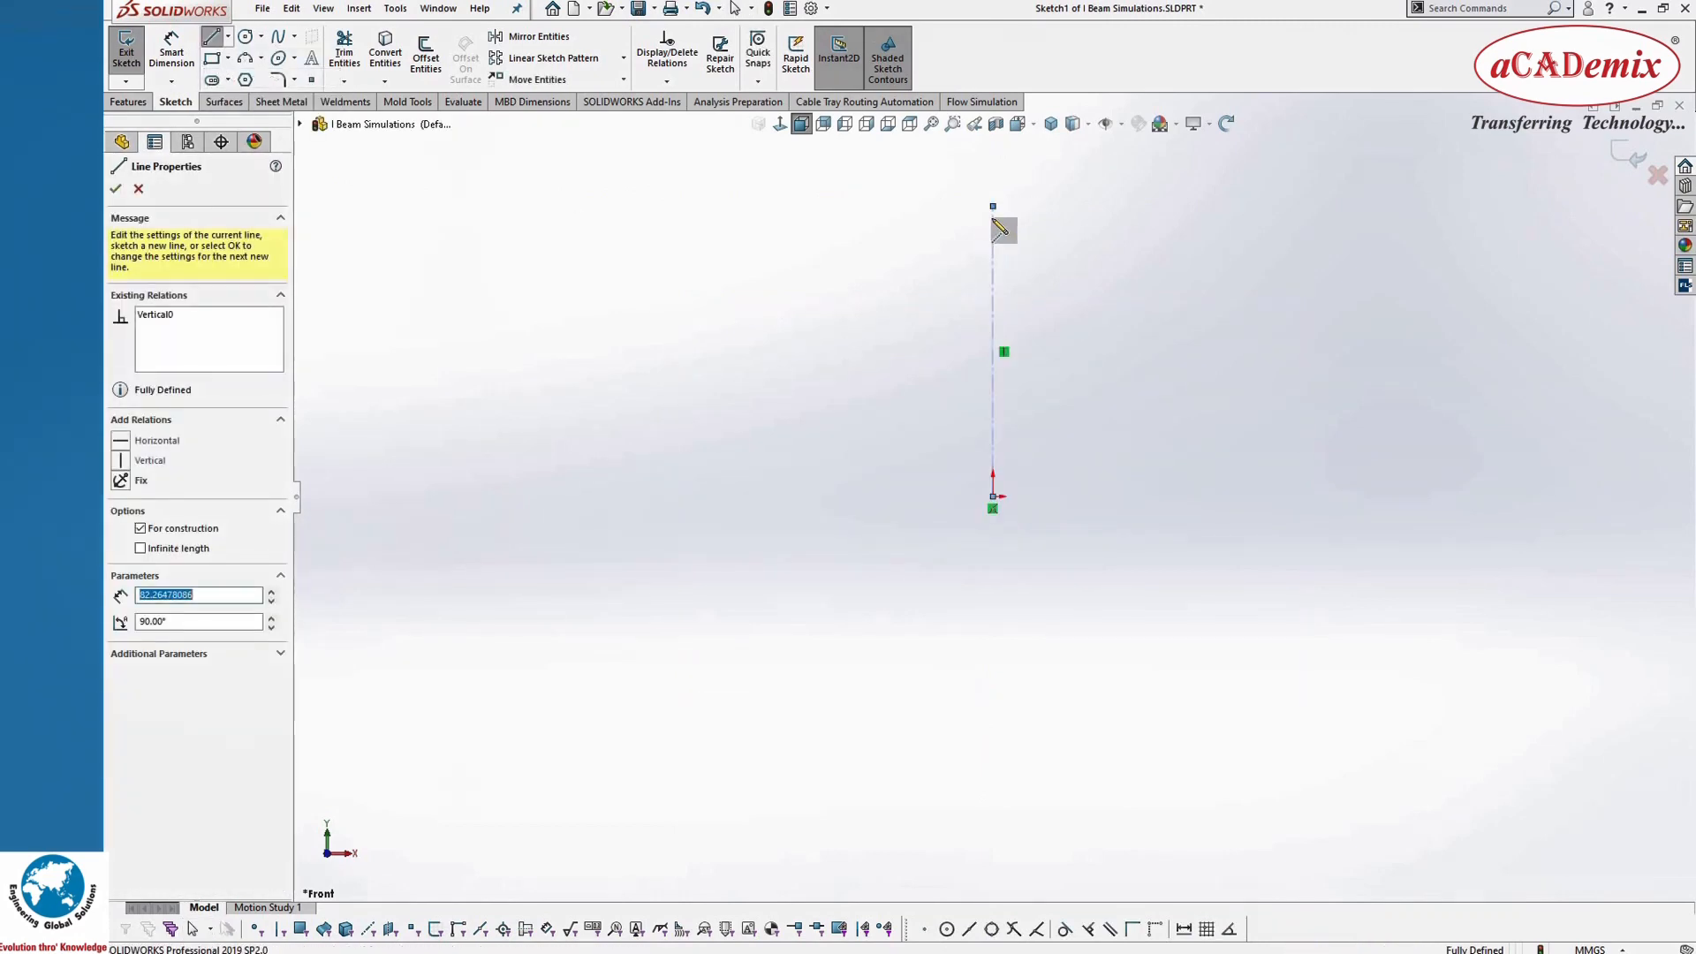
key("Escape")
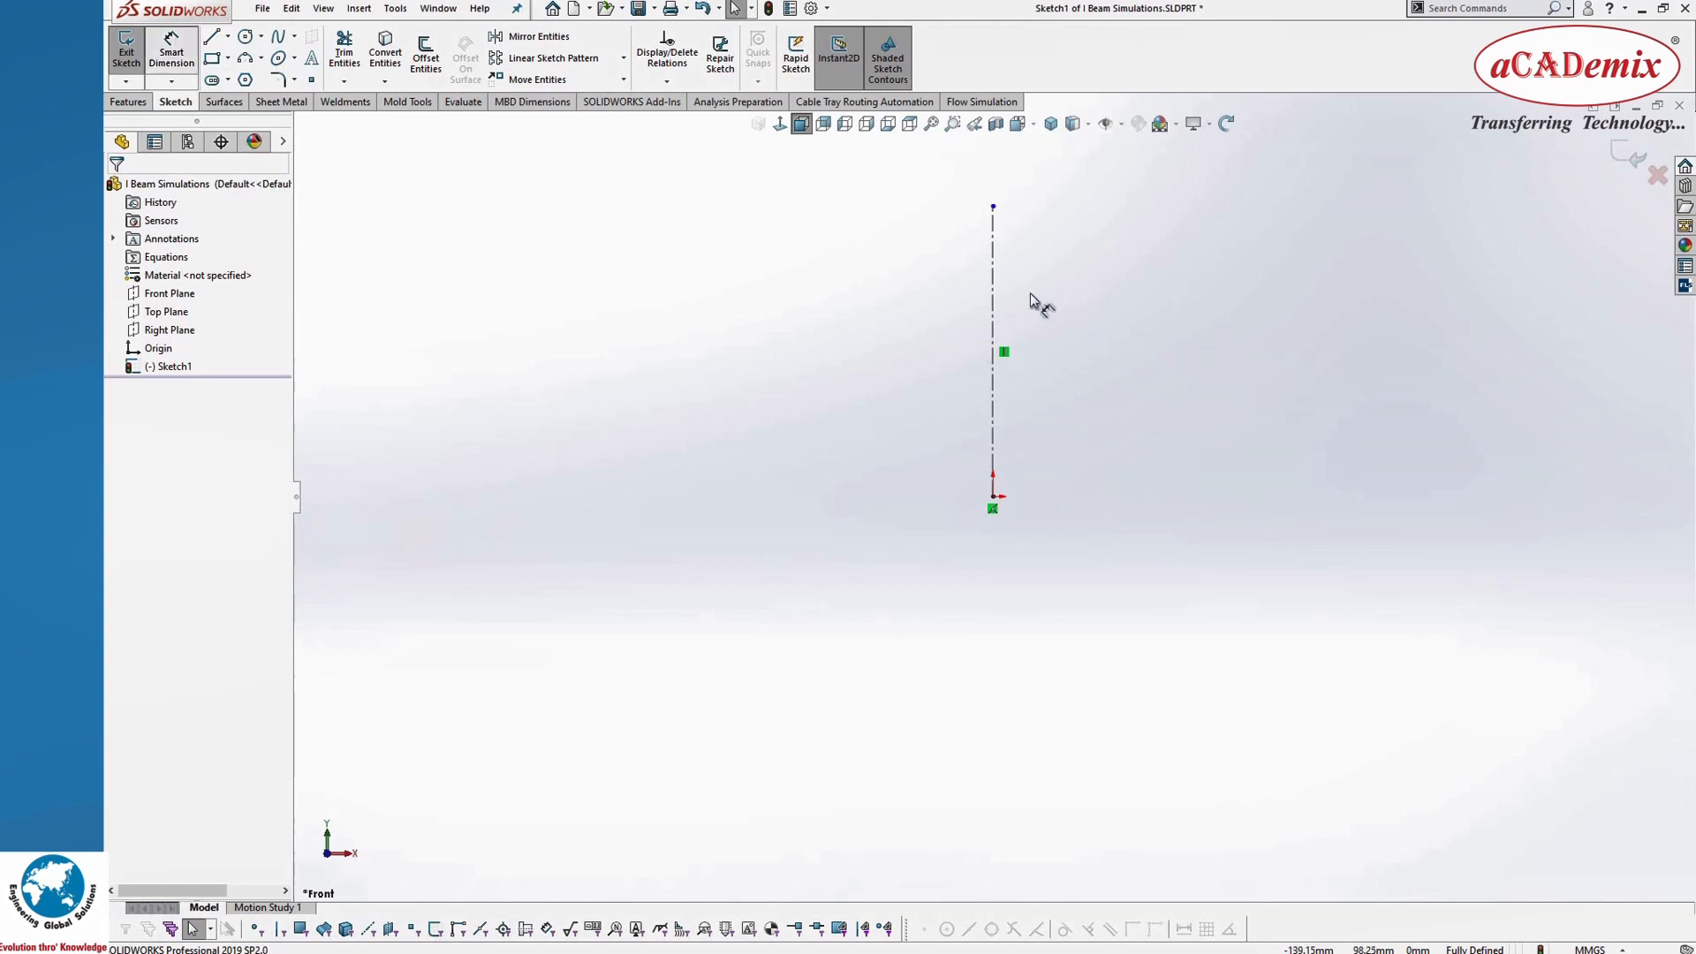
Step: Dimension the vertical centerline's length as 150 mm
left_click(993, 280)
left_click(1121, 286)
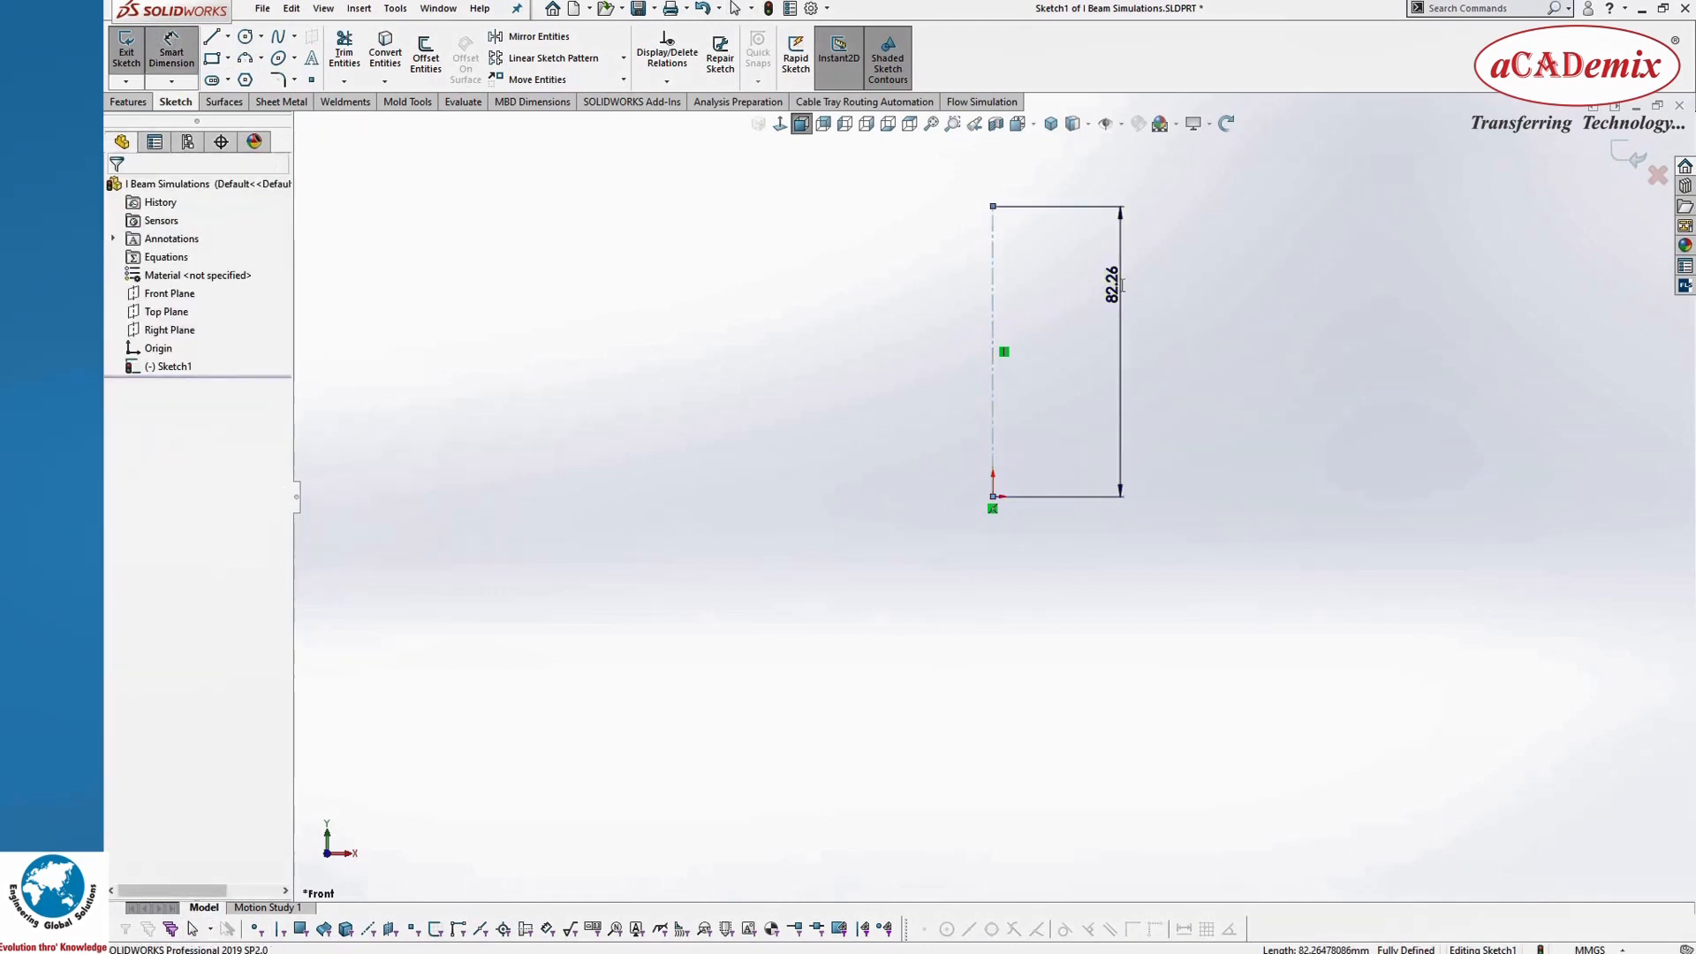
type("150")
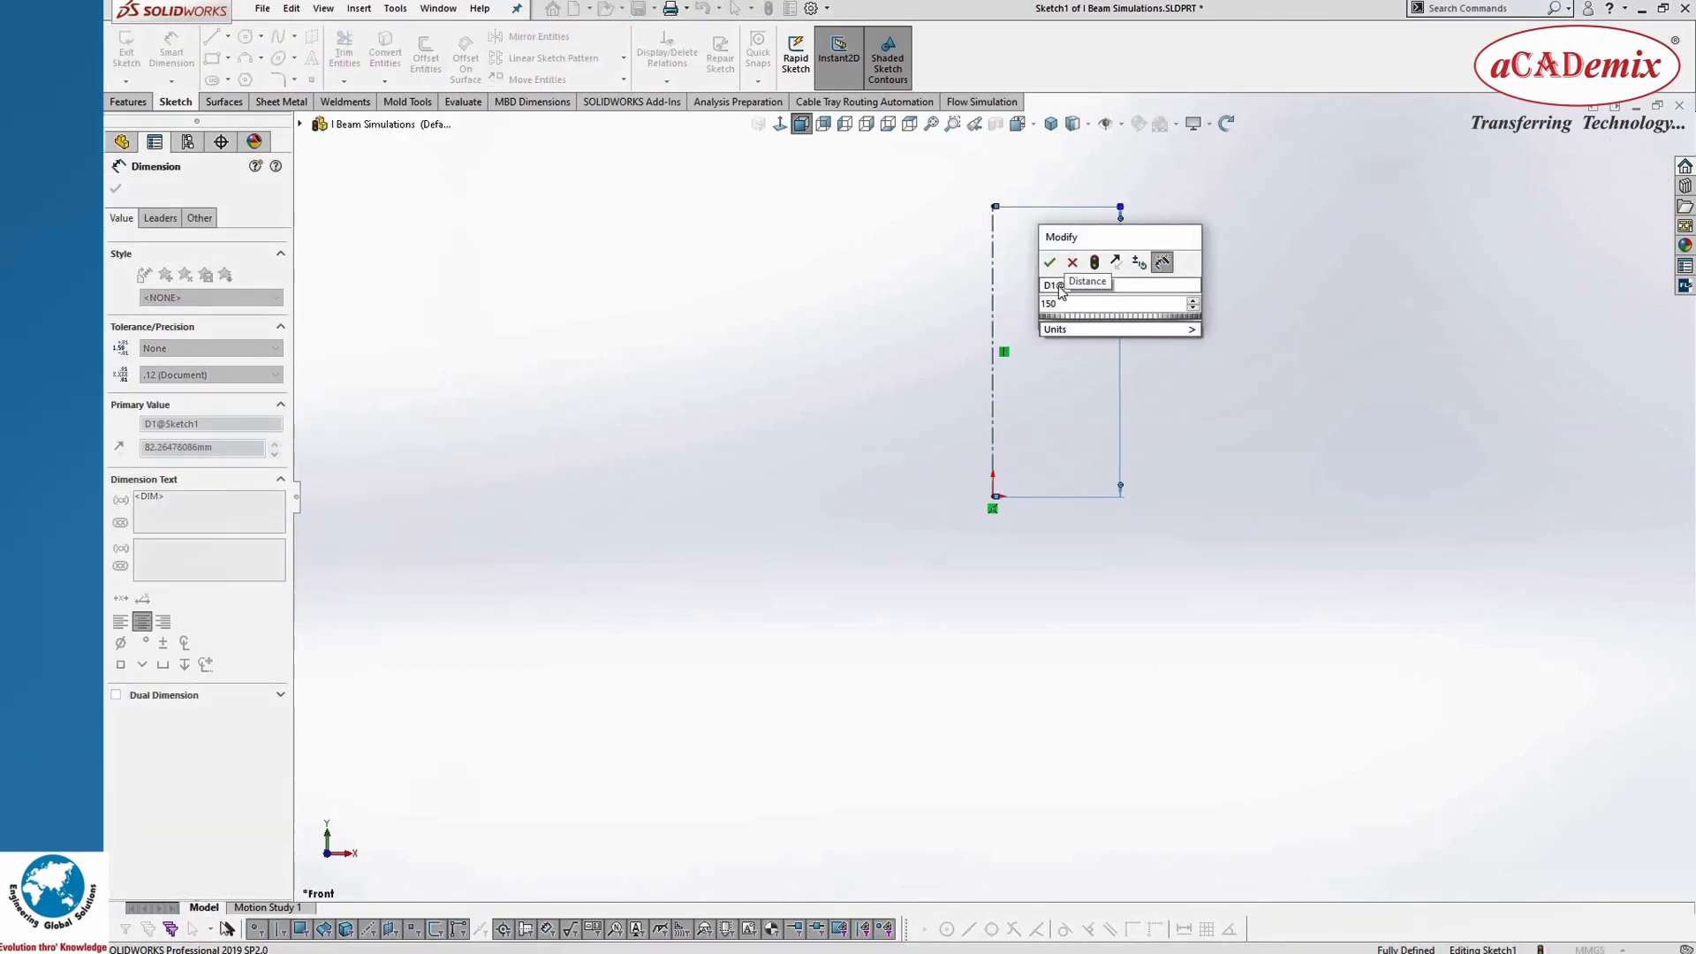
key("Return")
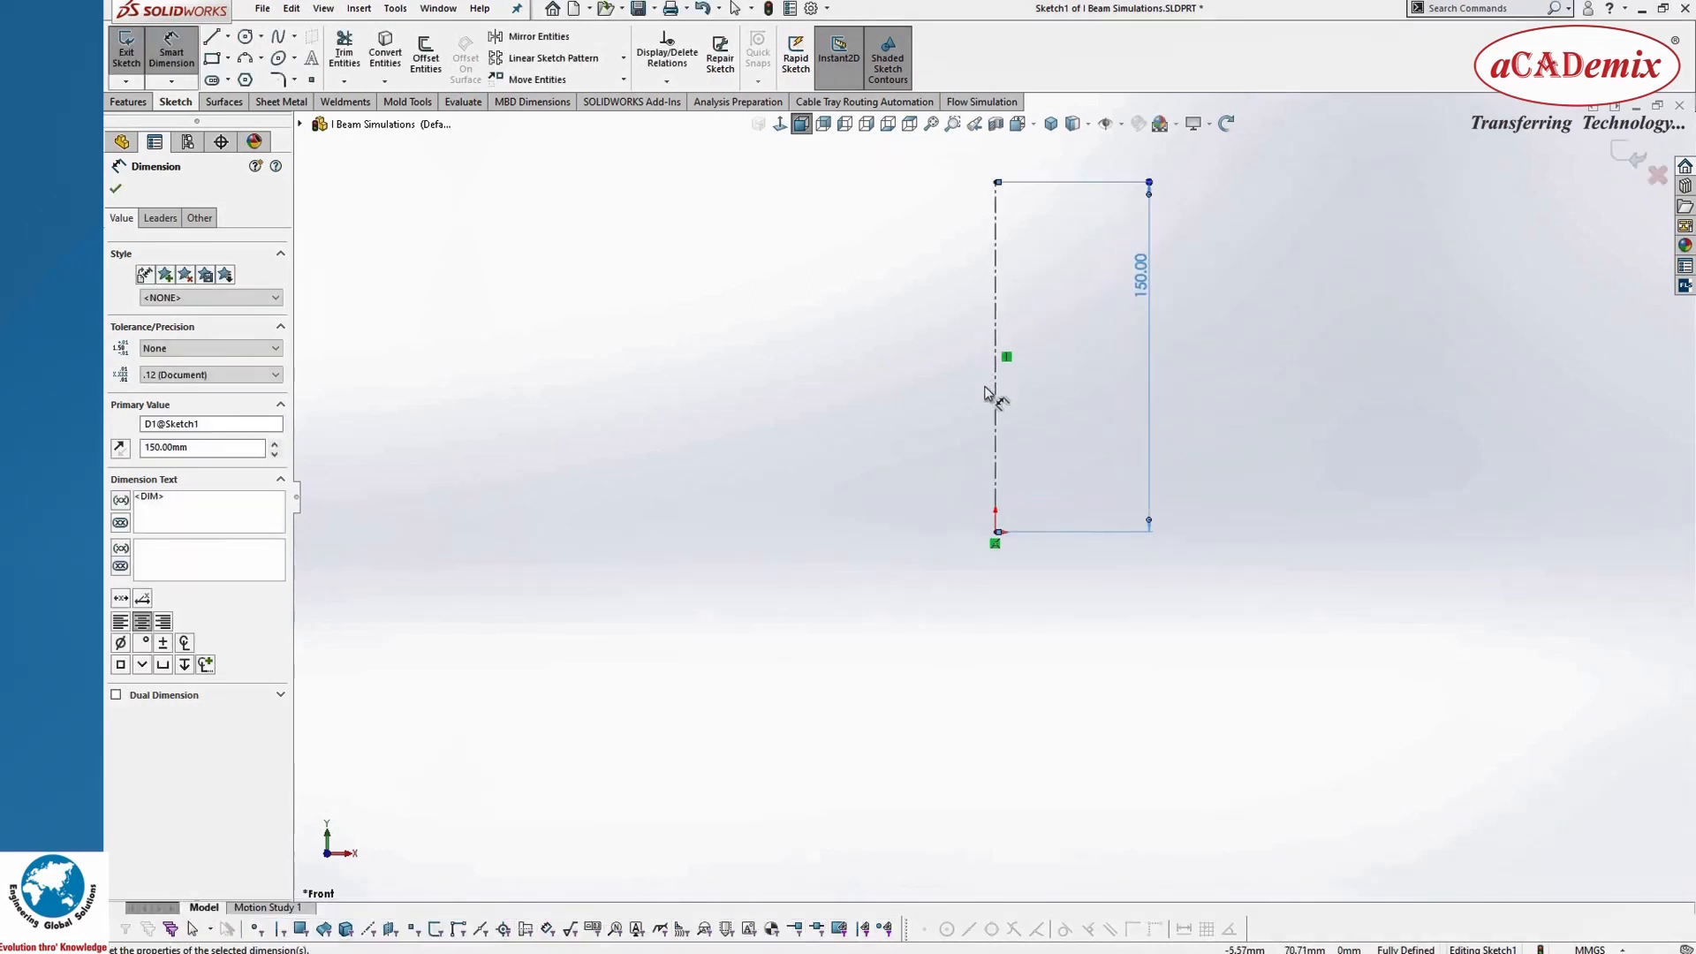
Step: Sketch a horizontal line about 47 mm long leftward from the origin
scroll(984, 394, "down", 4)
scroll(978, 446, "up", 4)
left_click(212, 37)
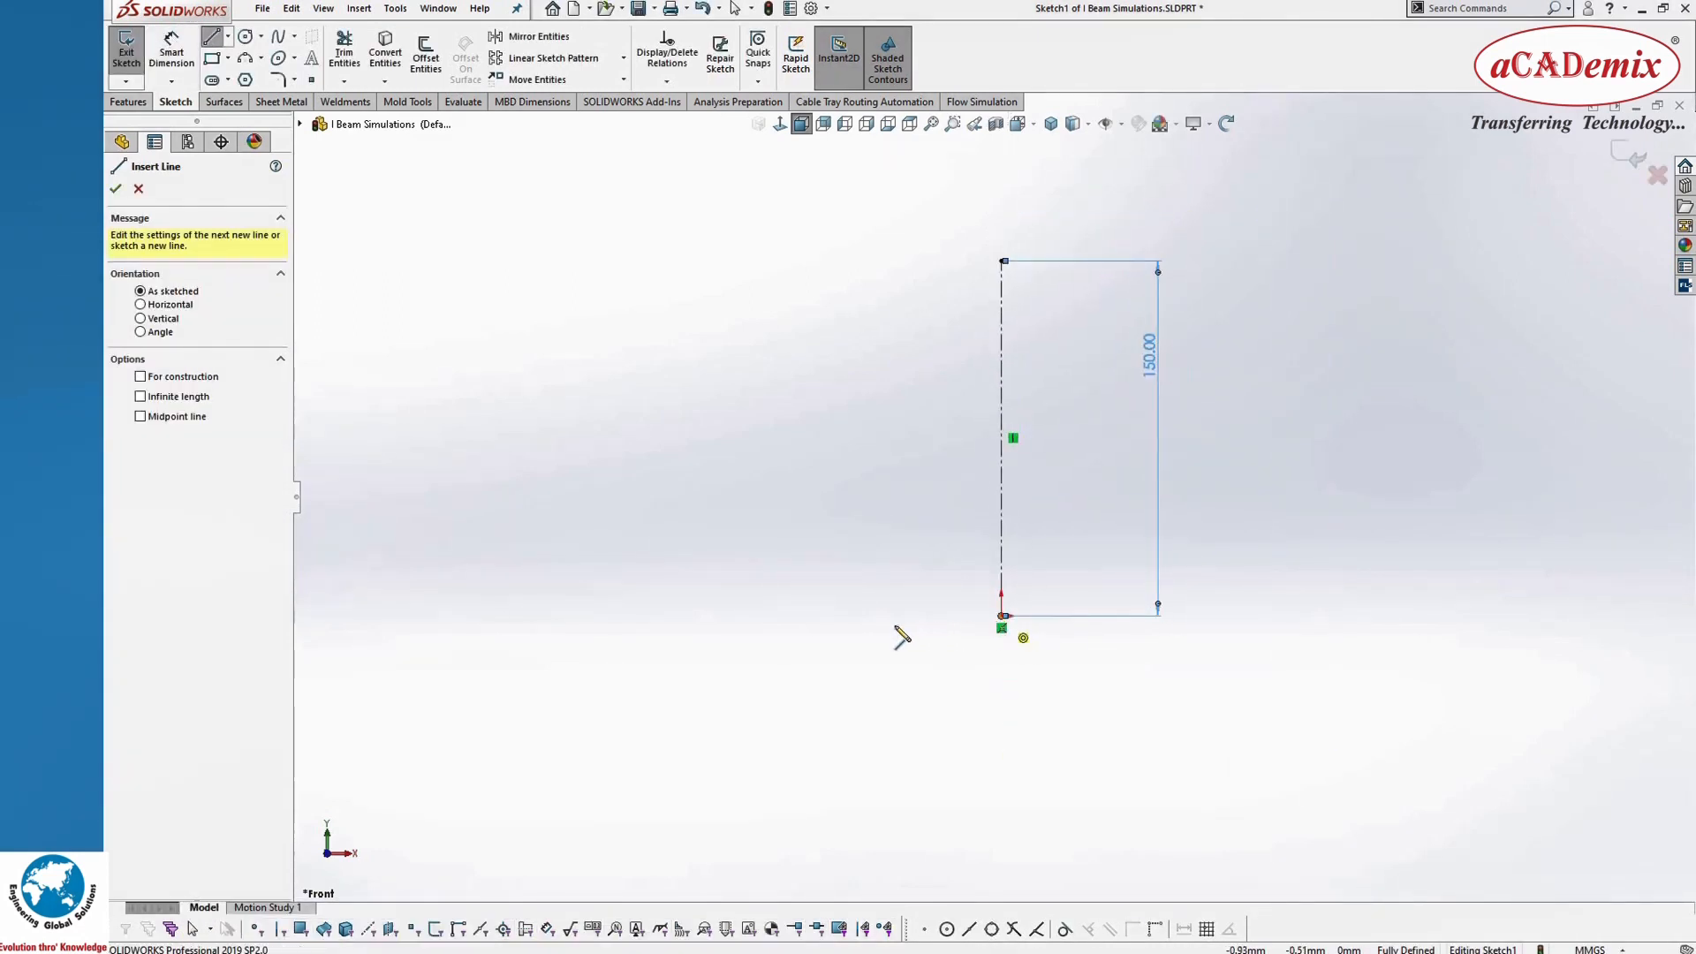
left_click(1001, 616)
left_click(891, 617)
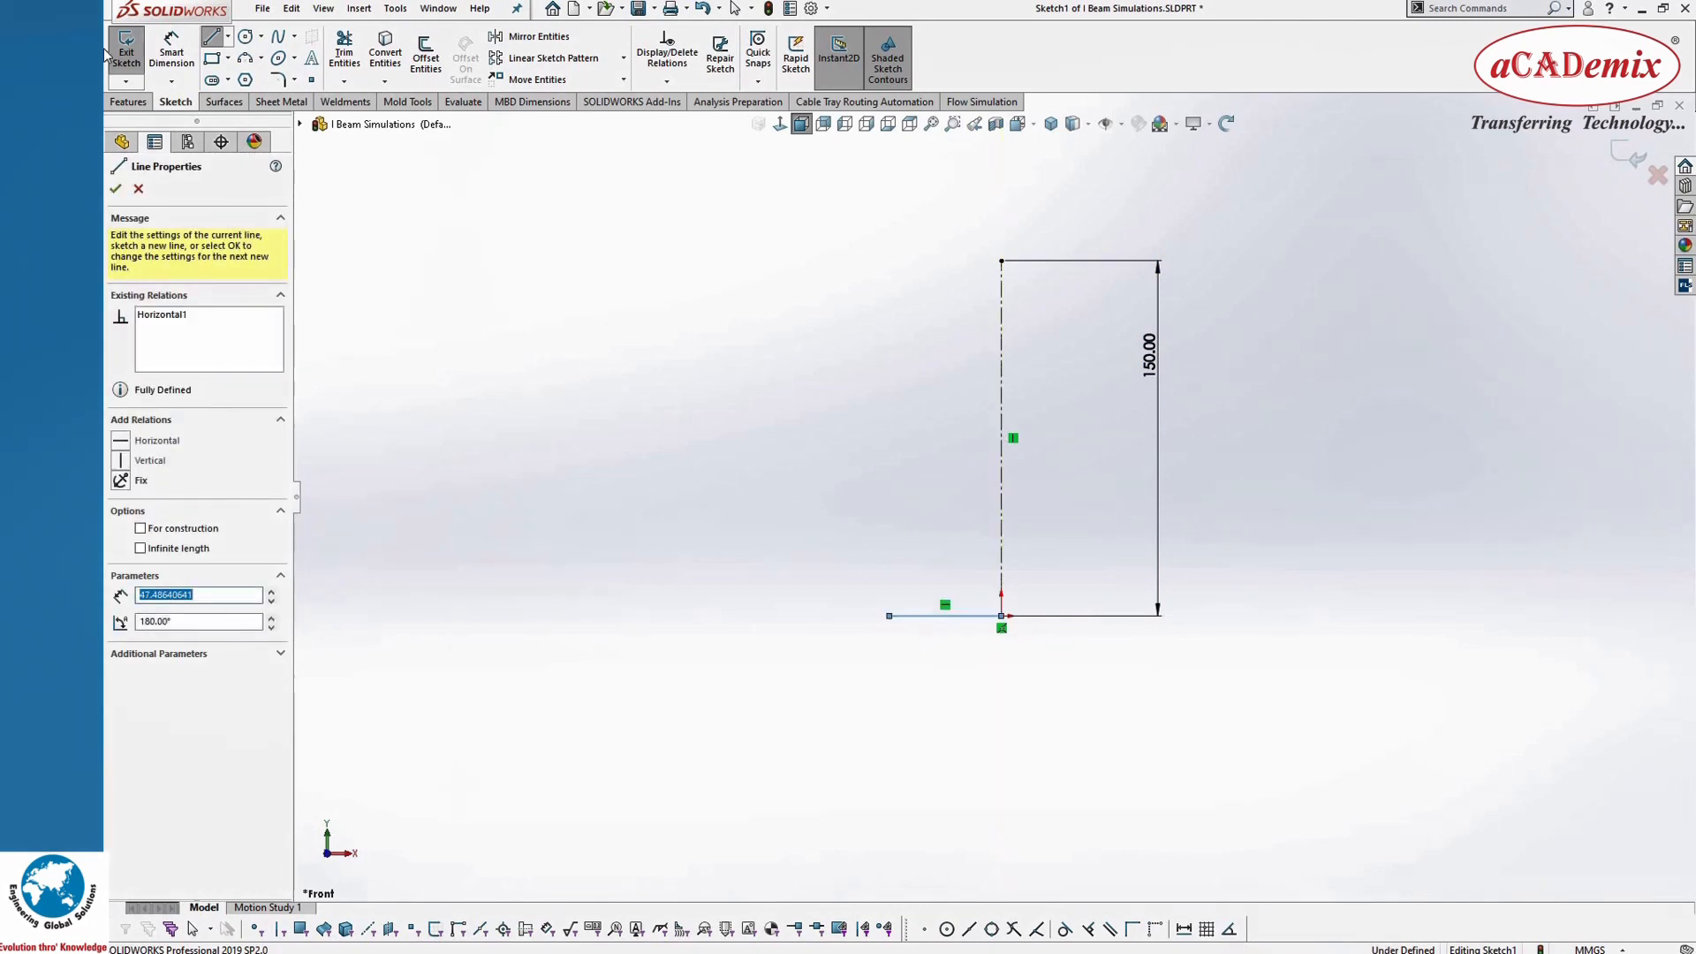
Step: Dimension the horizontal base line's length as 38 mm
left_click(172, 53)
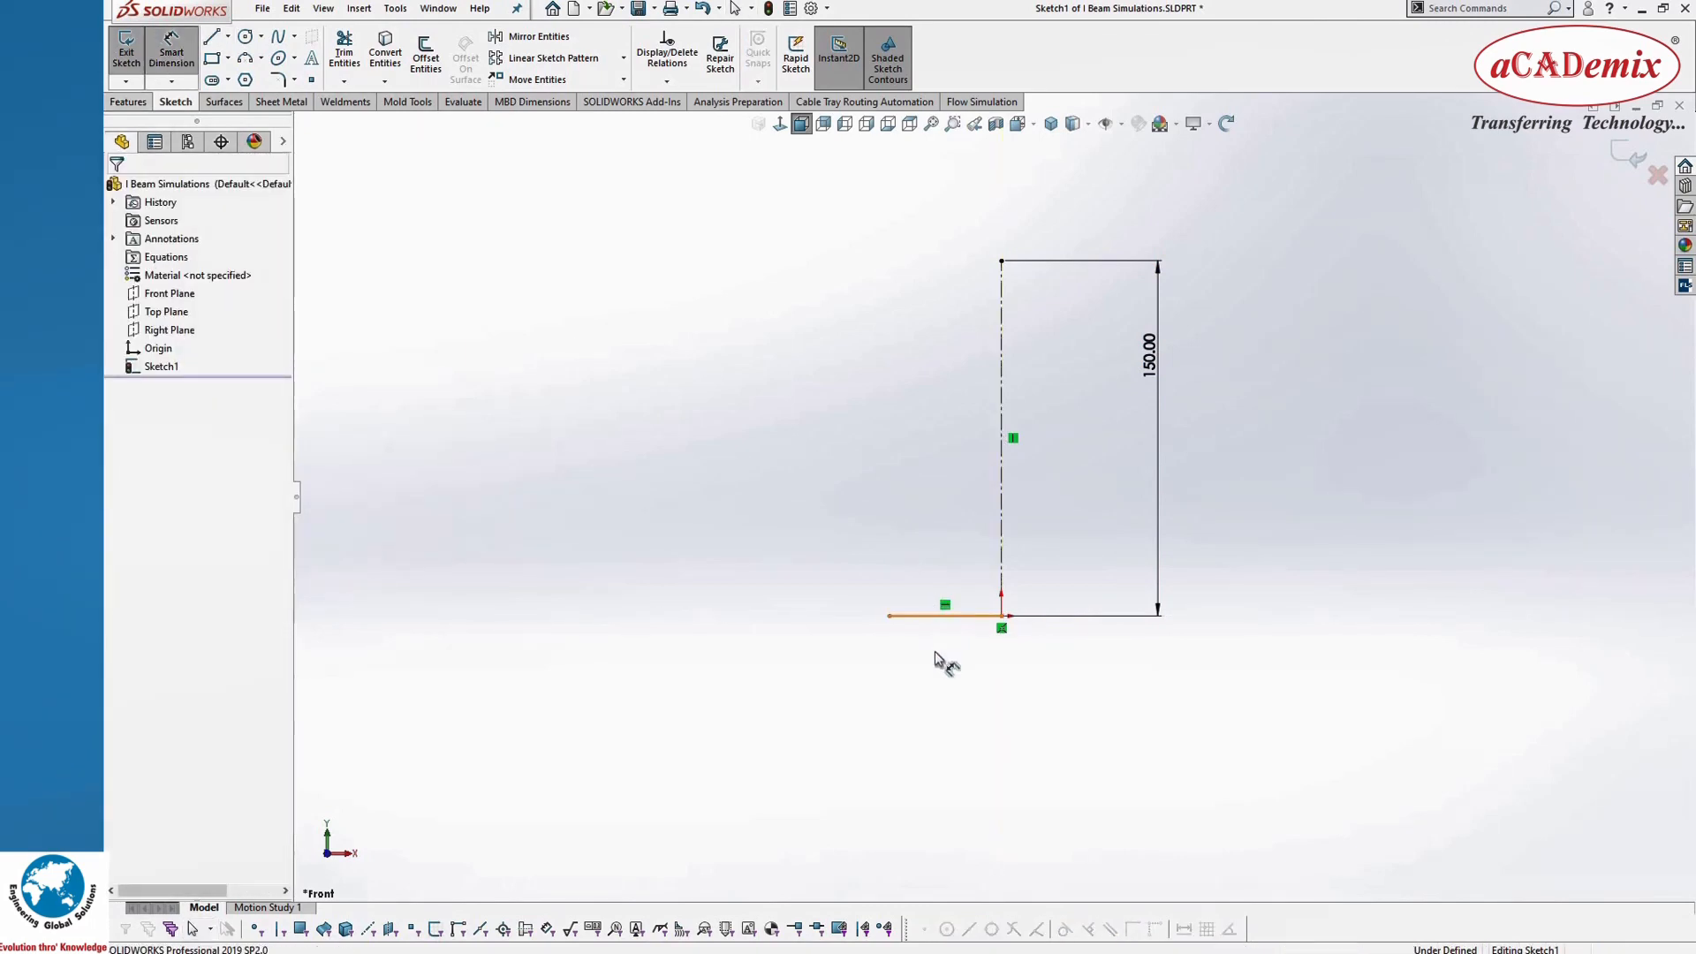
left_click(941, 616)
left_click(938, 655)
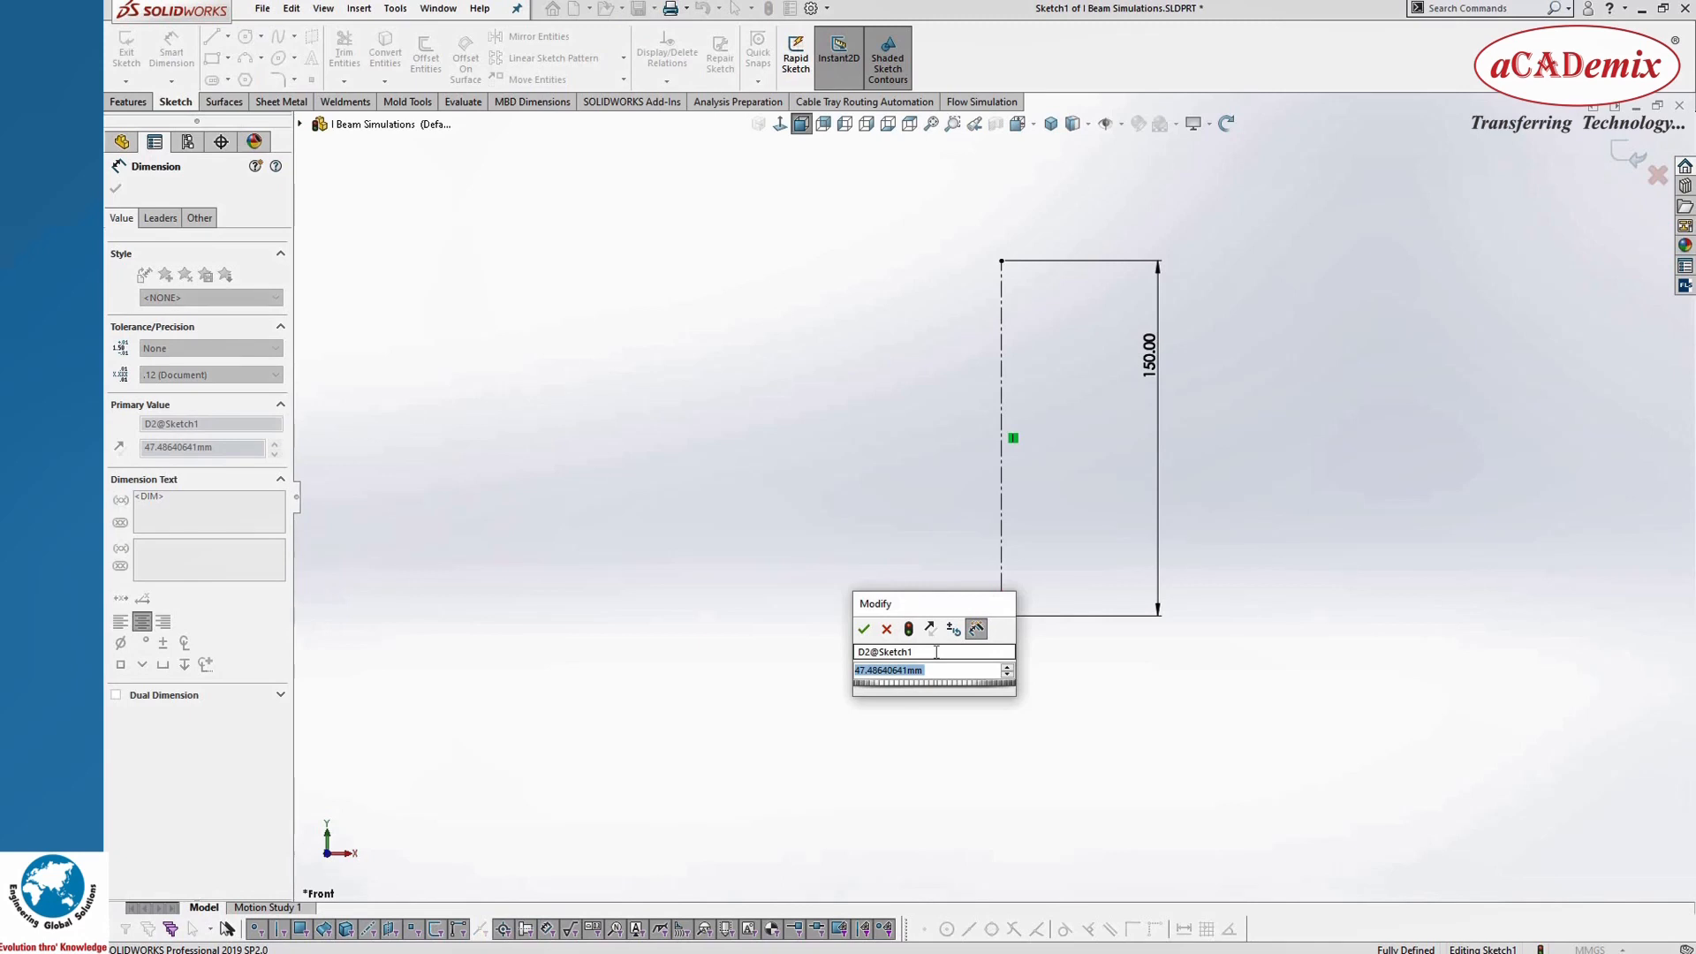
type("38")
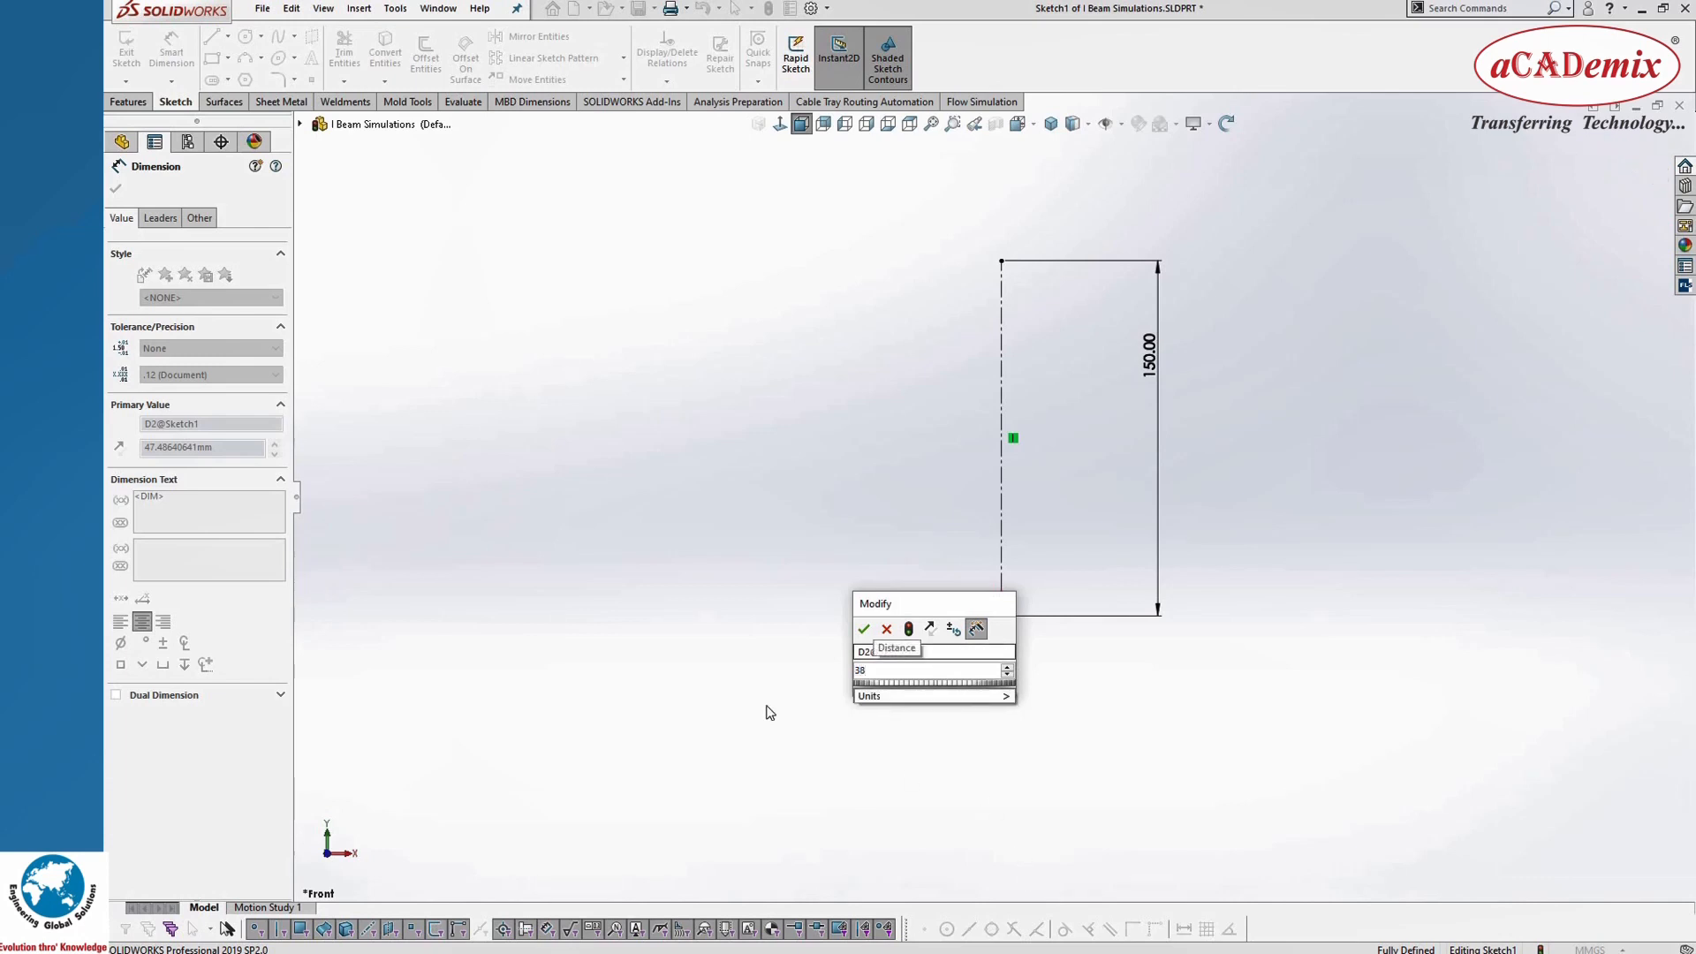
left_click(864, 628)
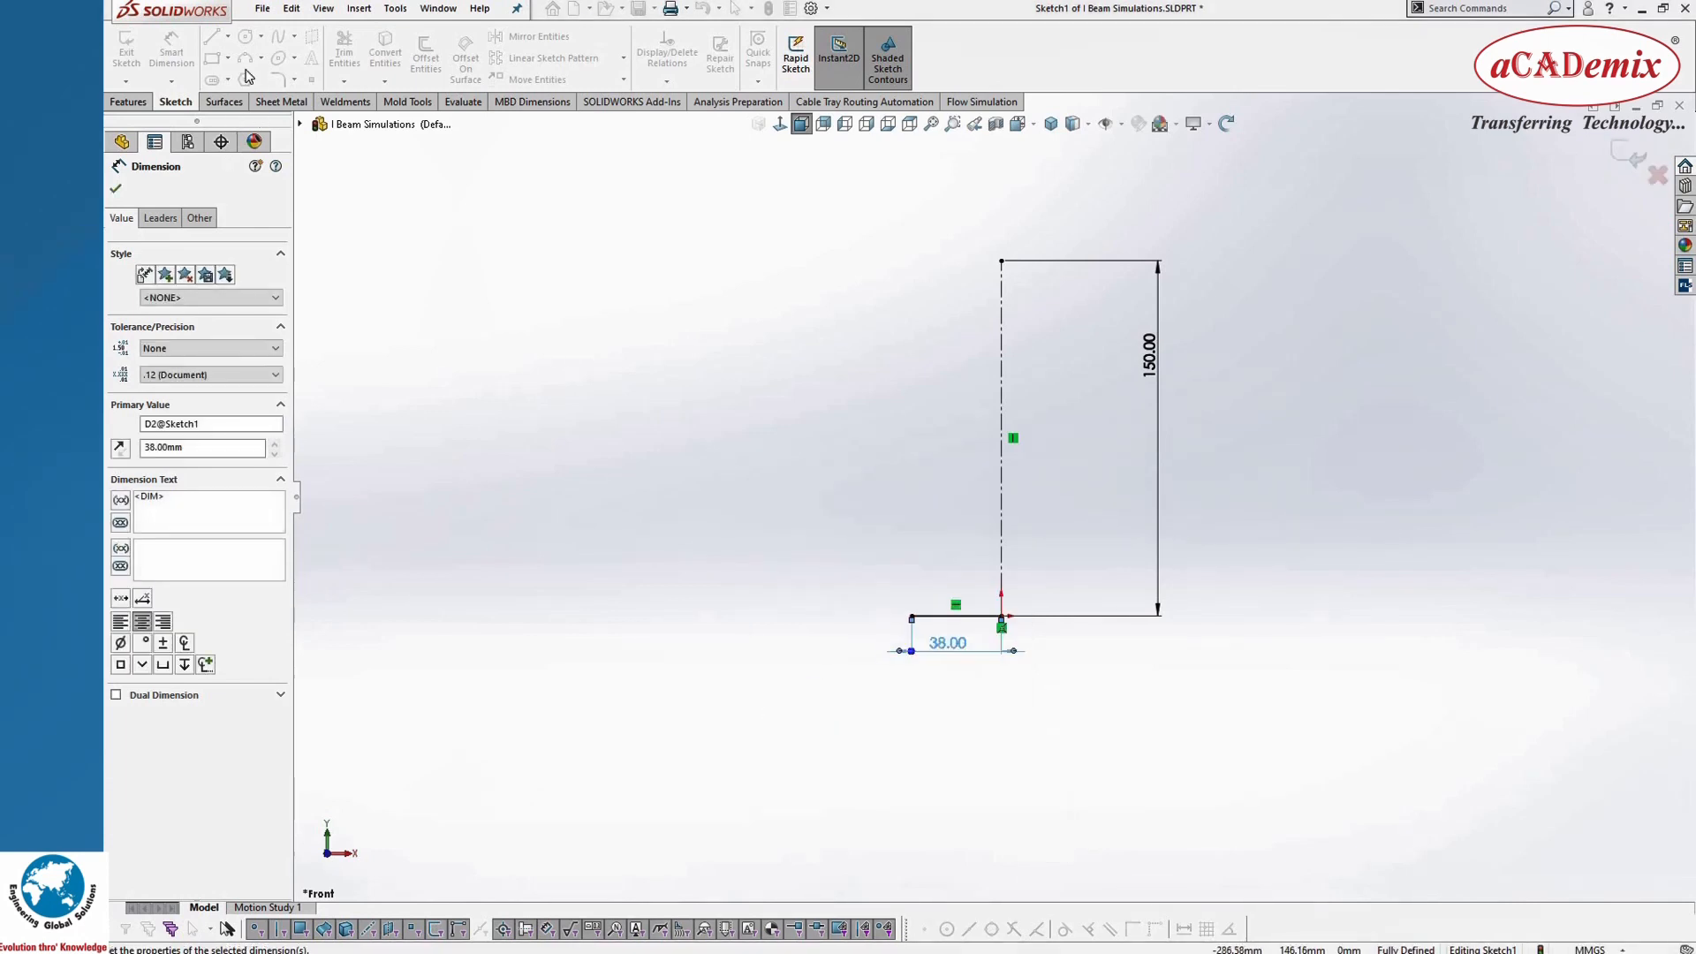
Step: Sketch a short vertical line about 15 mm long upward from the base line's left endpoint
left_click(213, 40)
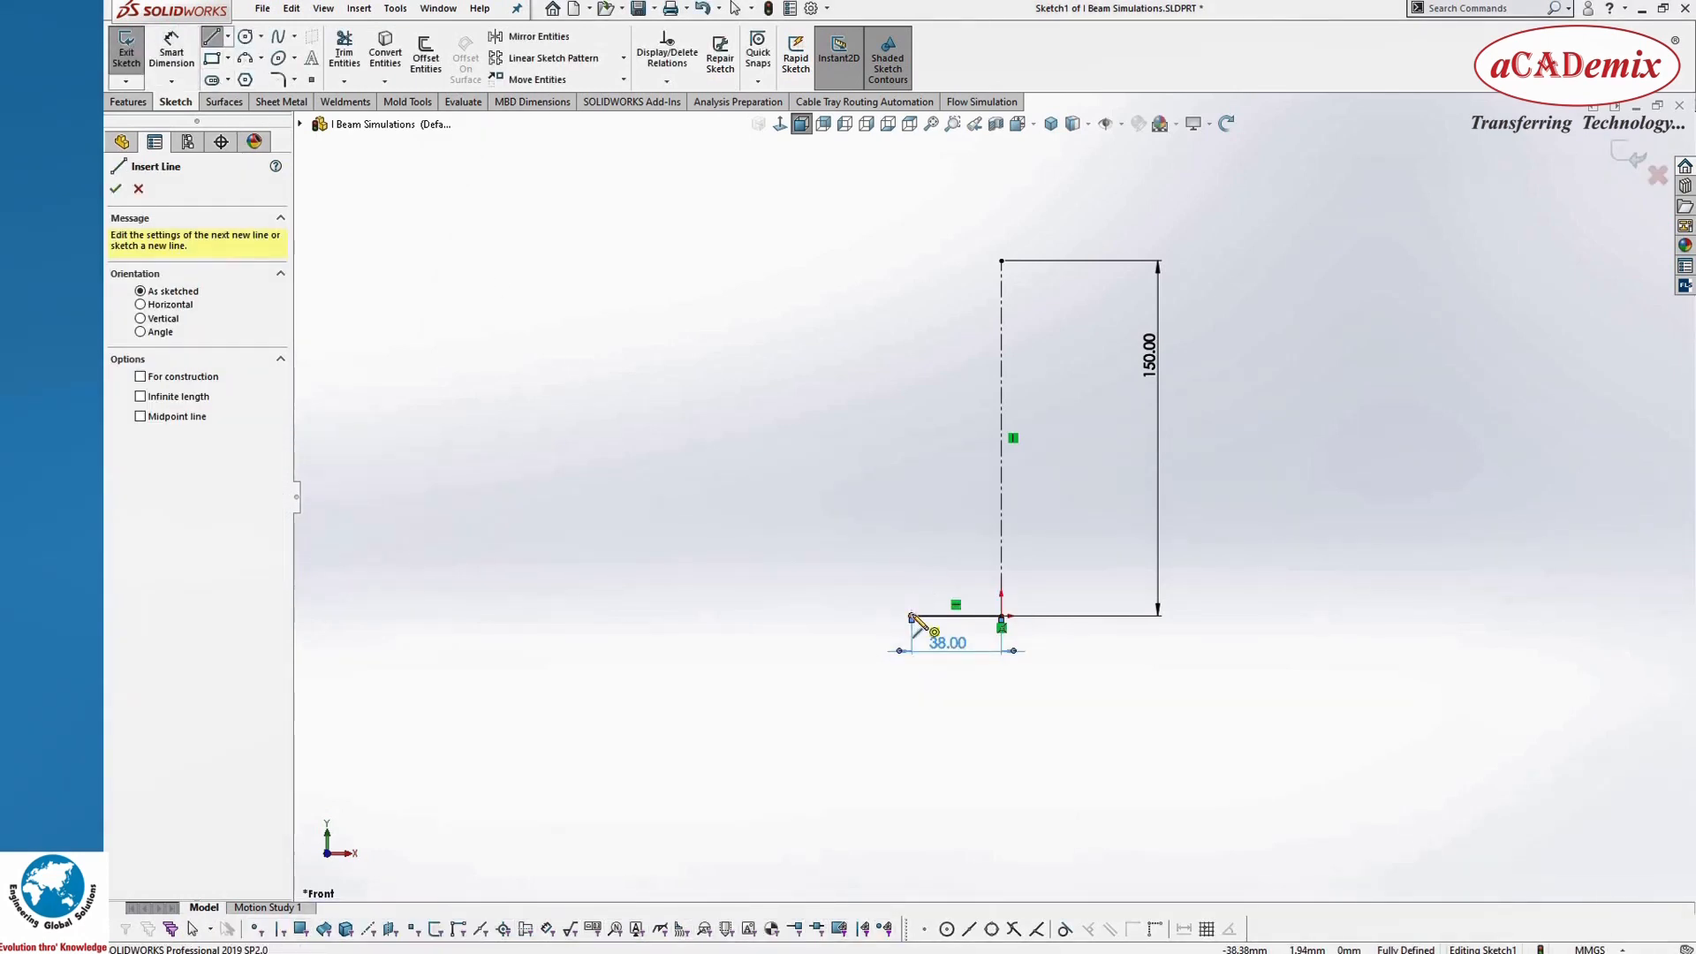
left_click(911, 616)
left_click(911, 580)
key("Escape")
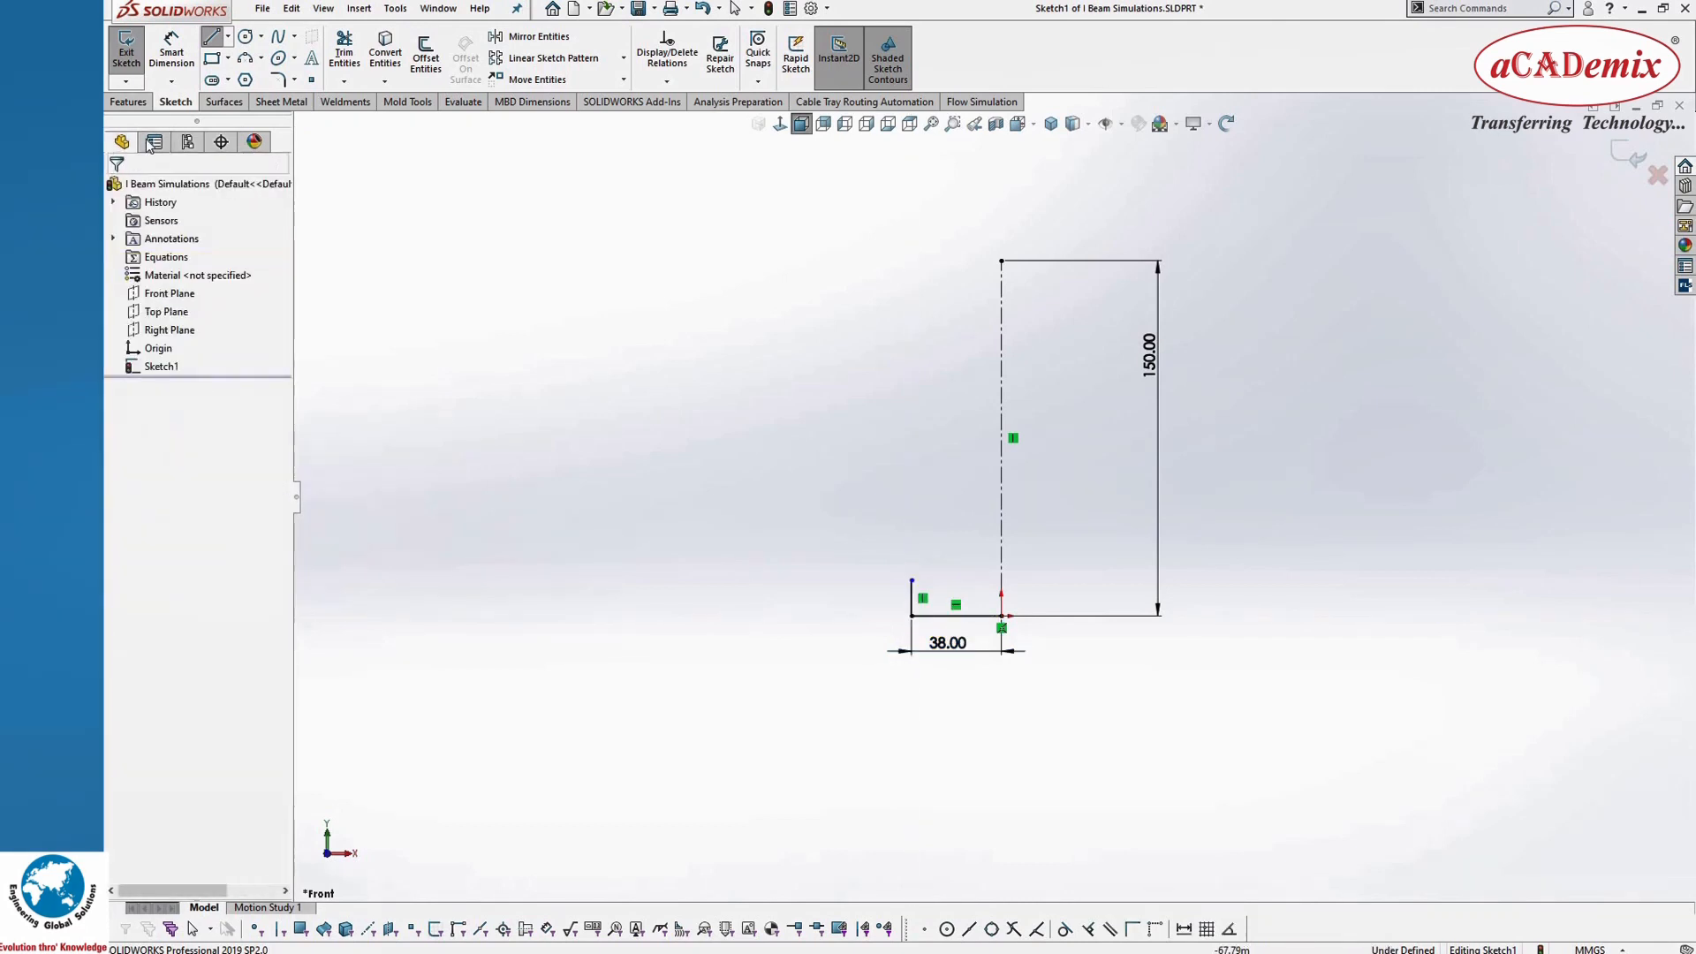
Step: Dimension the short vertical line at the flange's left edge as 7.6 mm
left_click(171, 53)
left_click(911, 592)
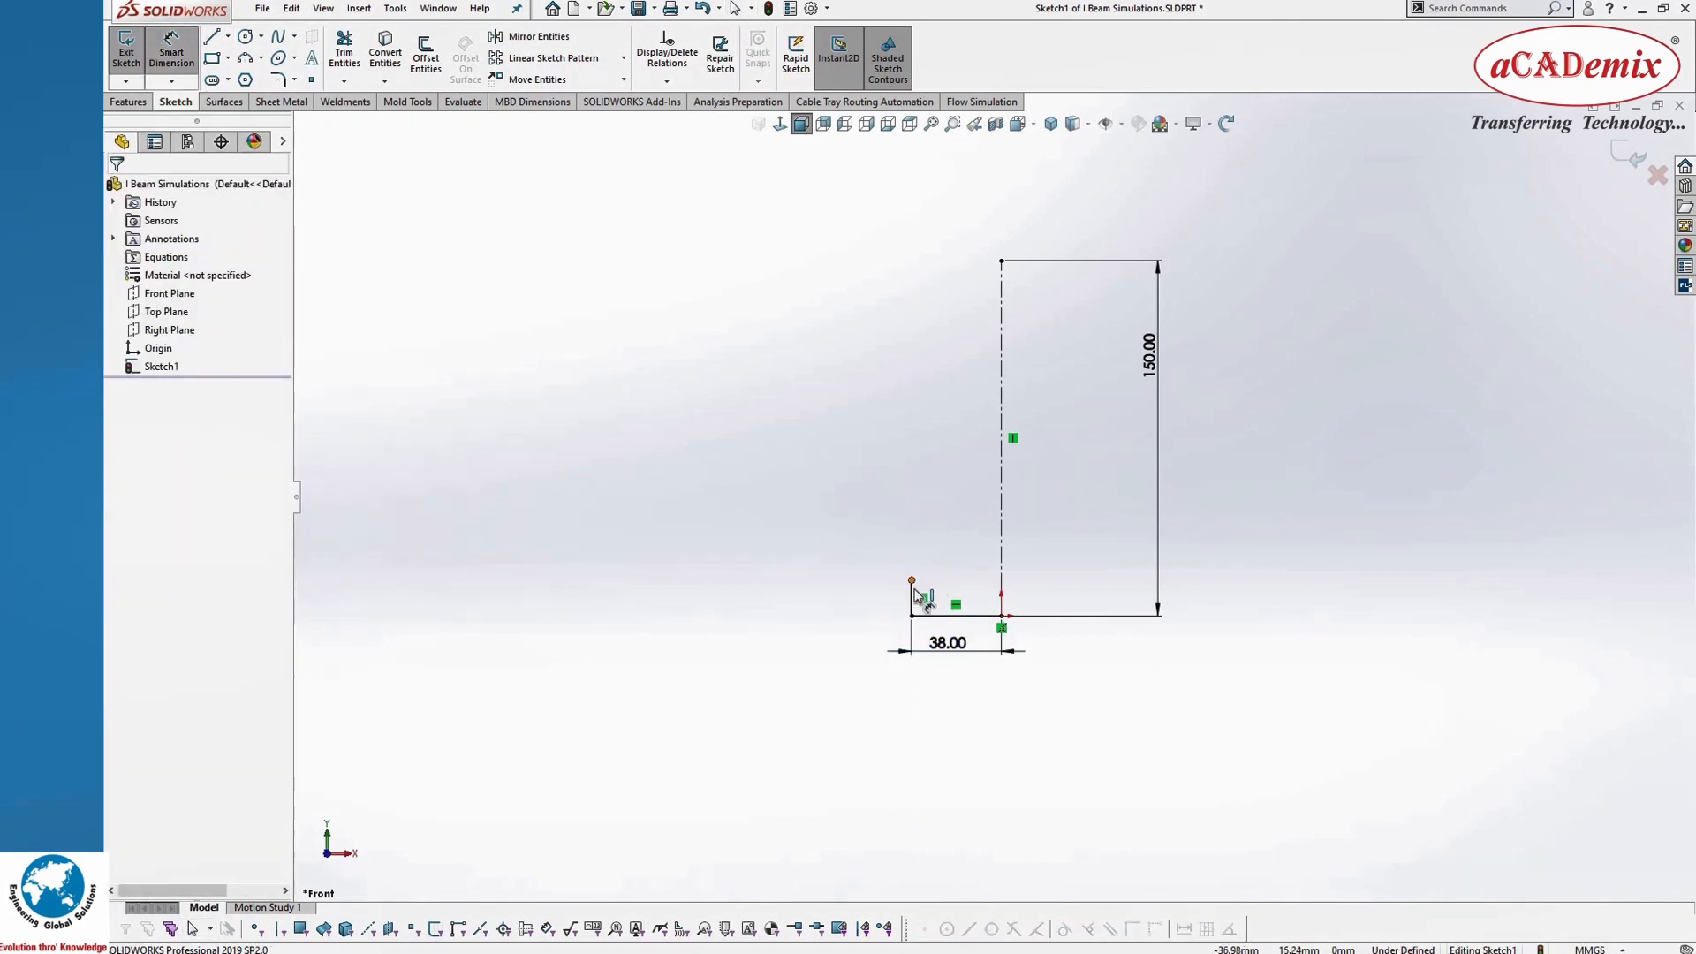
left_click(848, 604)
type("7.6")
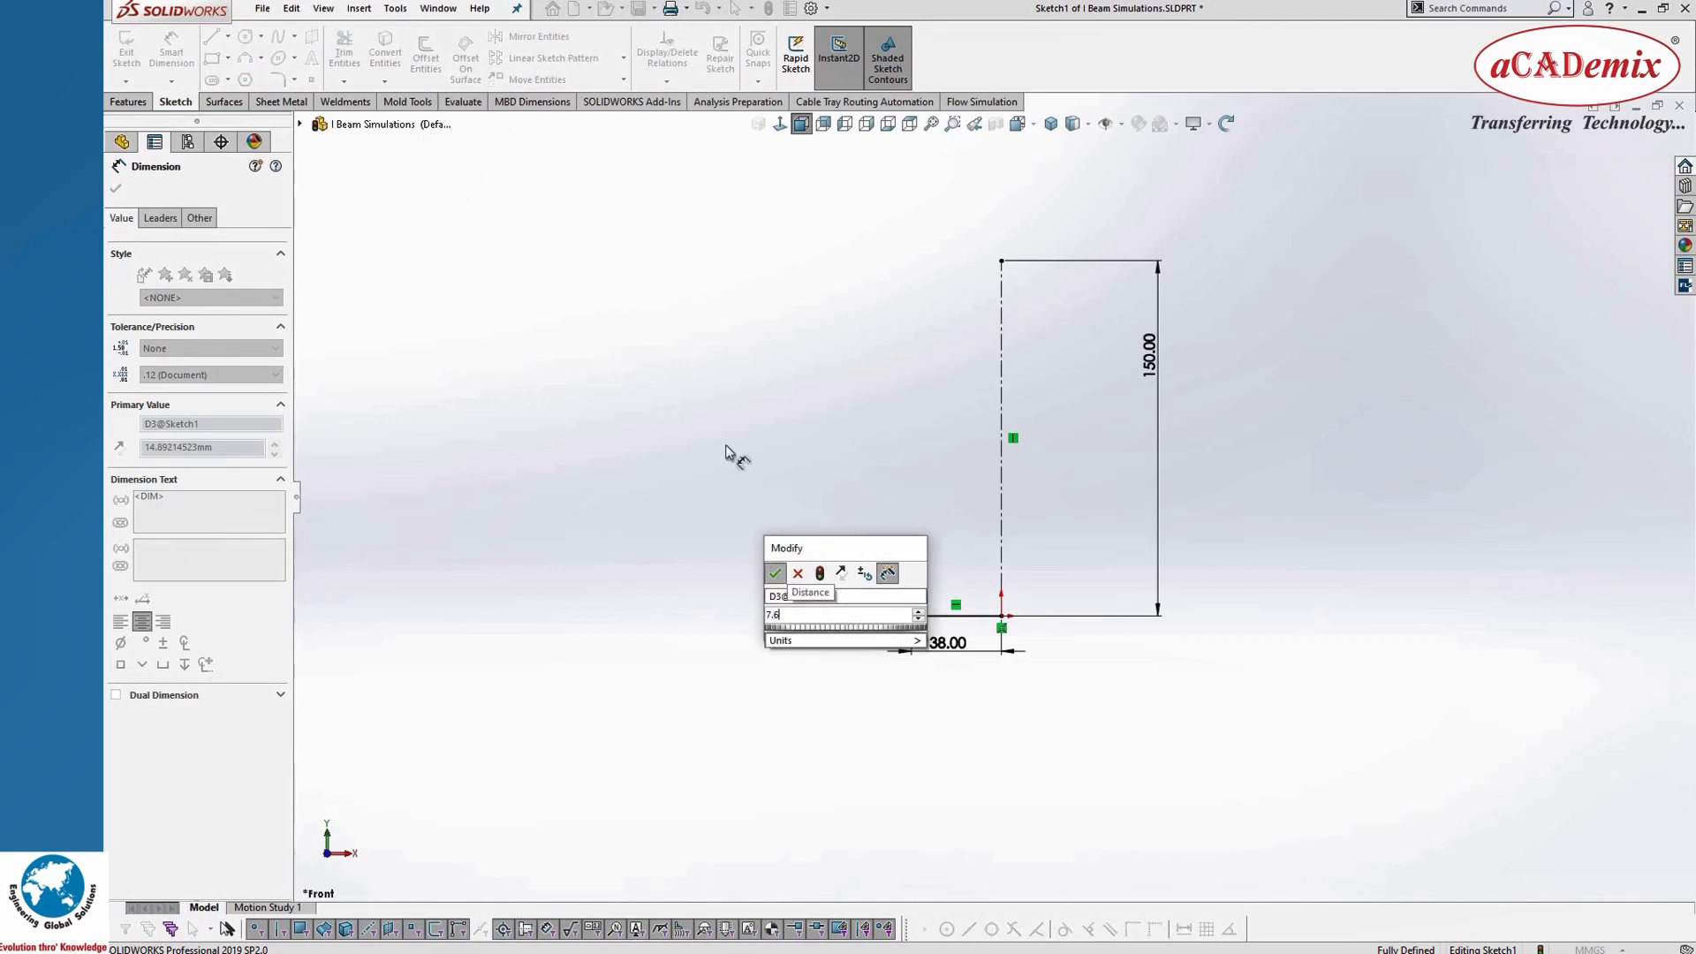
key("Return")
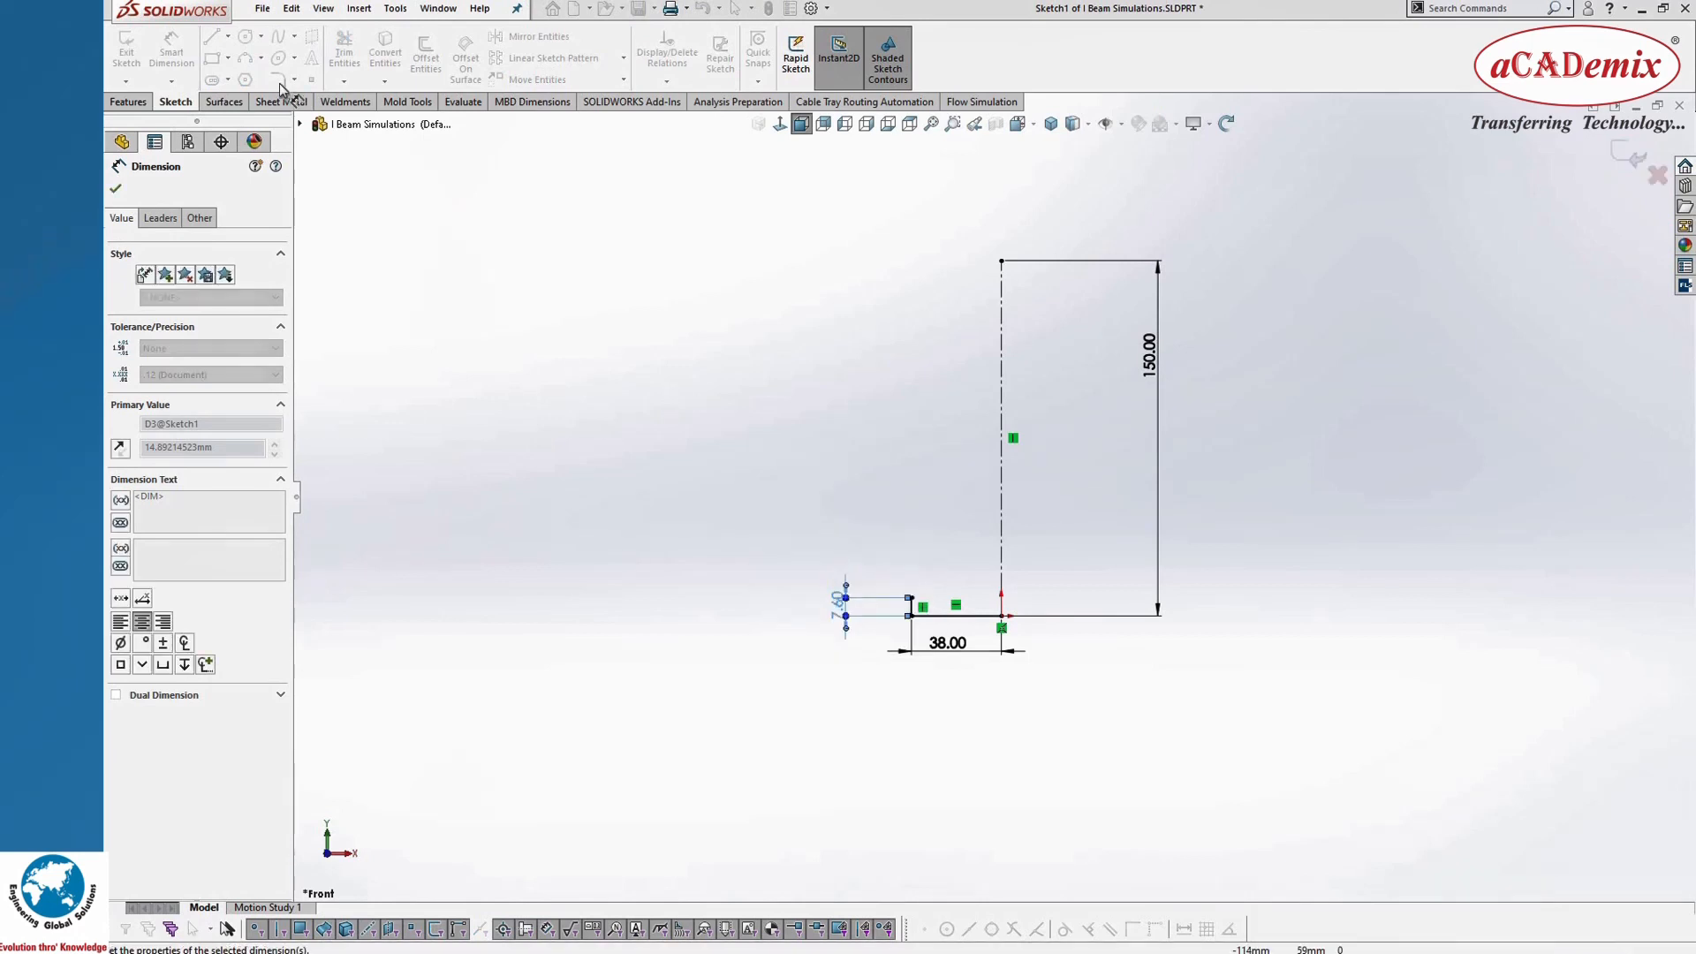
Step: Sketch a horizontal line about 27 mm long rightward from the upper end of the 7.6 mm edge
key("l")
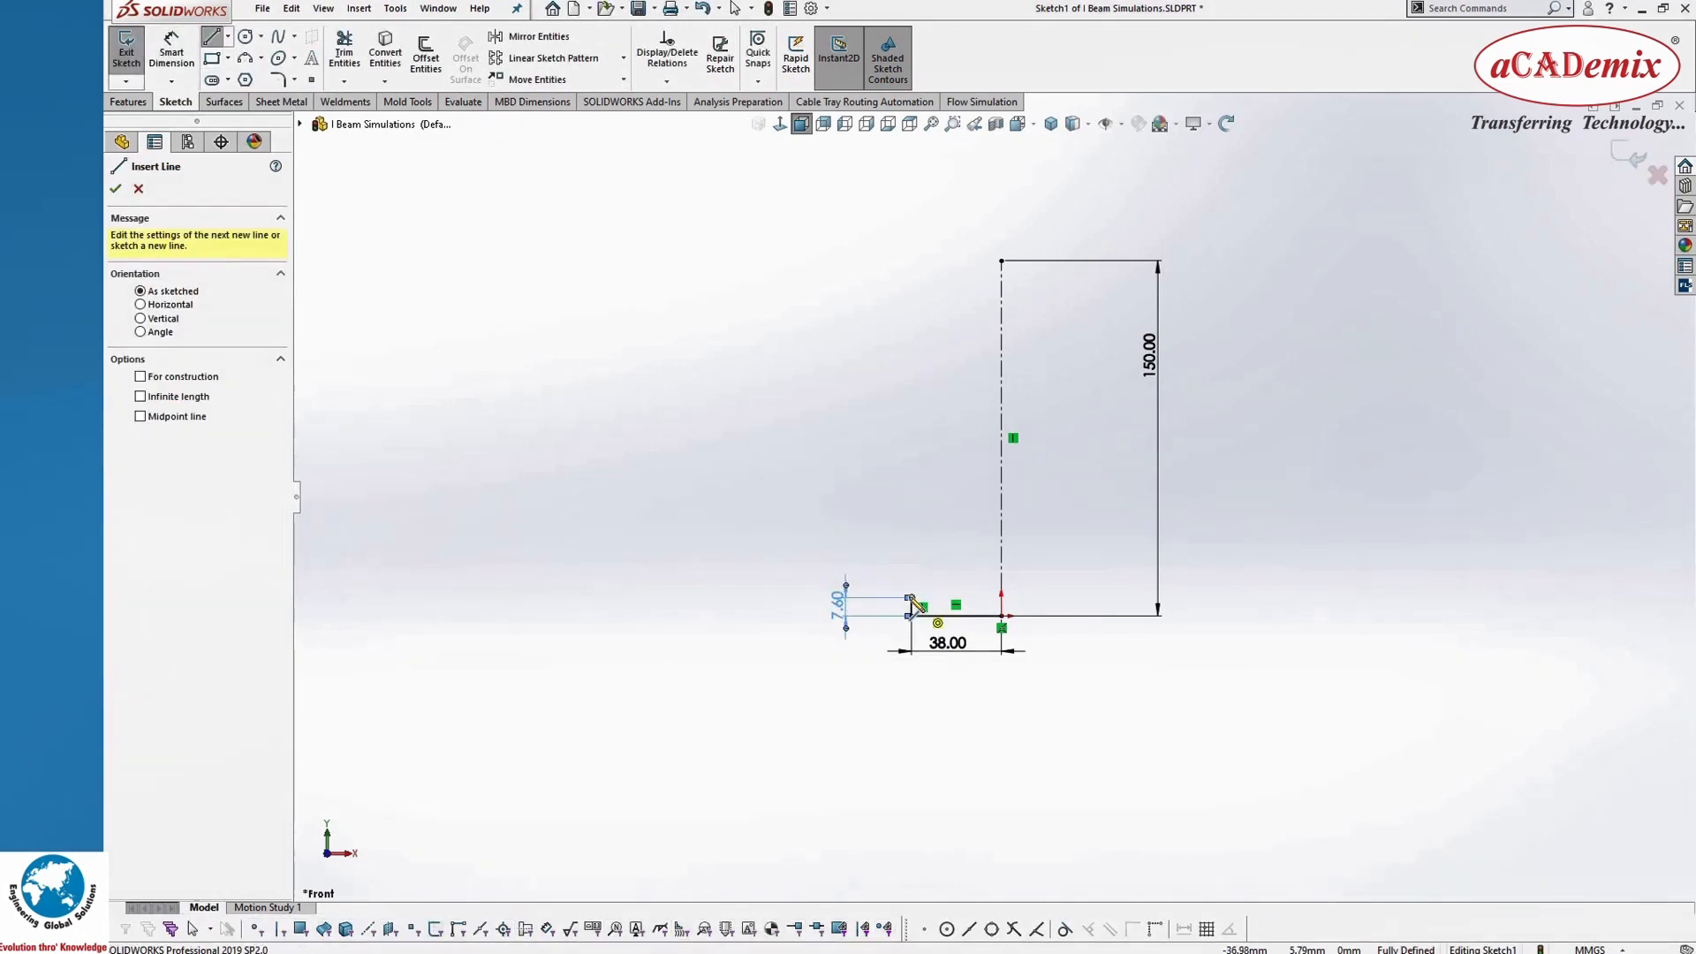
left_click(912, 598)
left_click(976, 598)
left_click(115, 191)
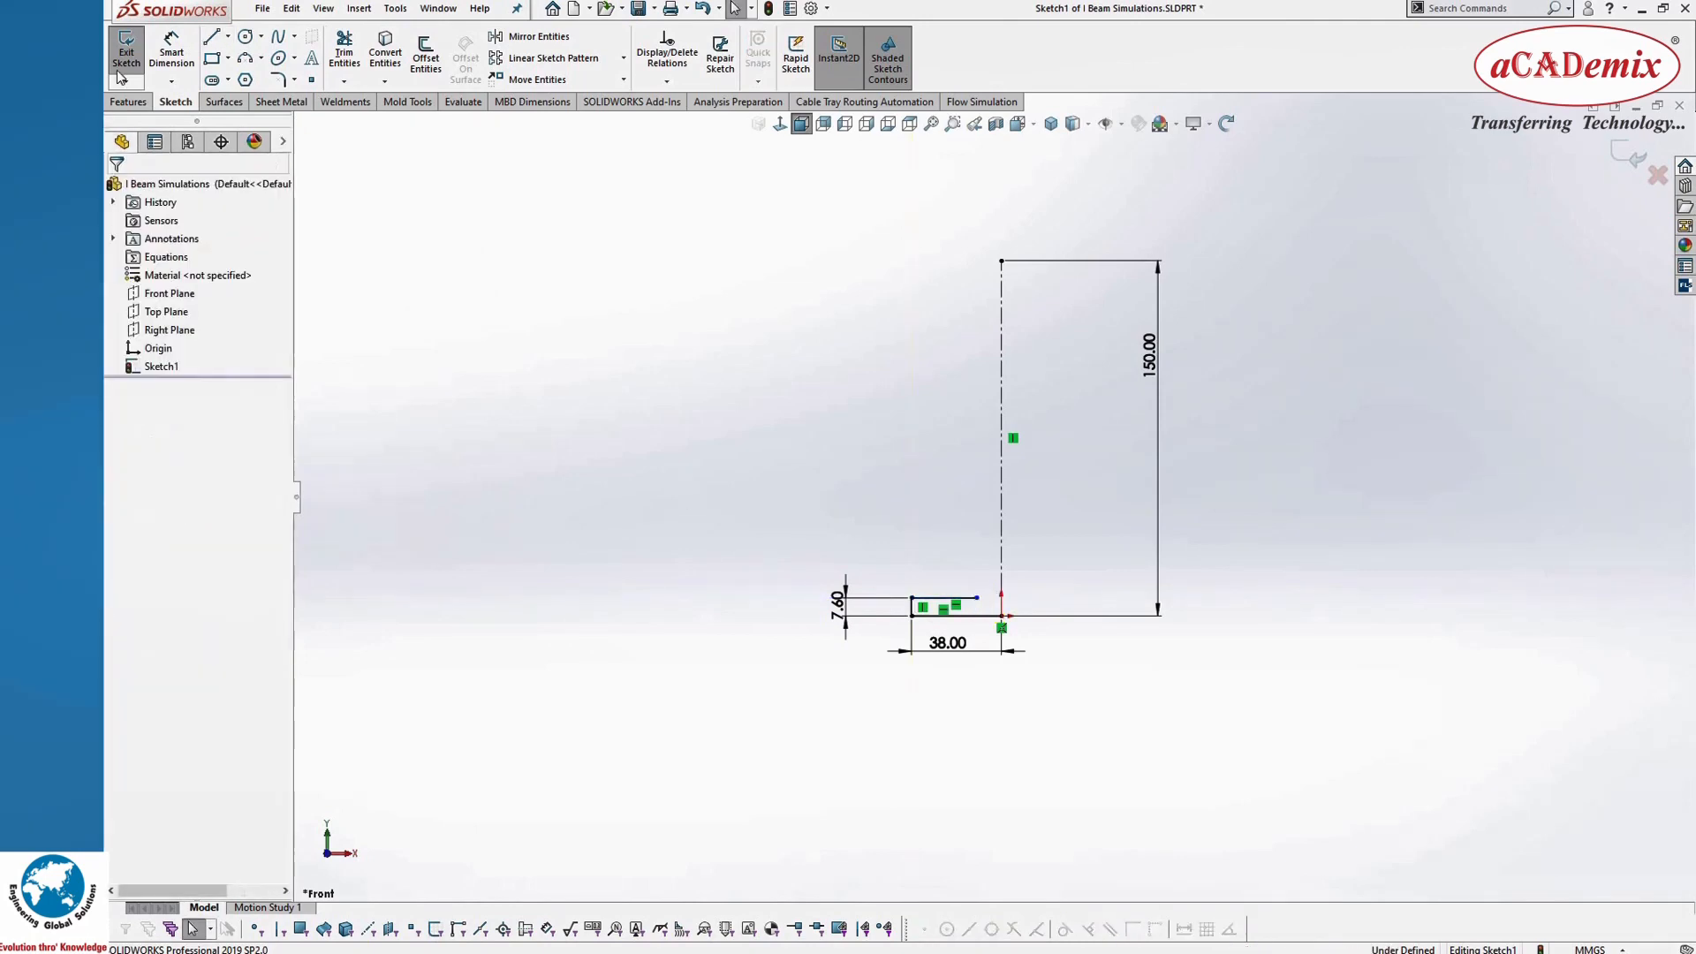
Step: Dimension the upper horizontal line of the bottom flange as 35.9 mm
left_click(175, 60)
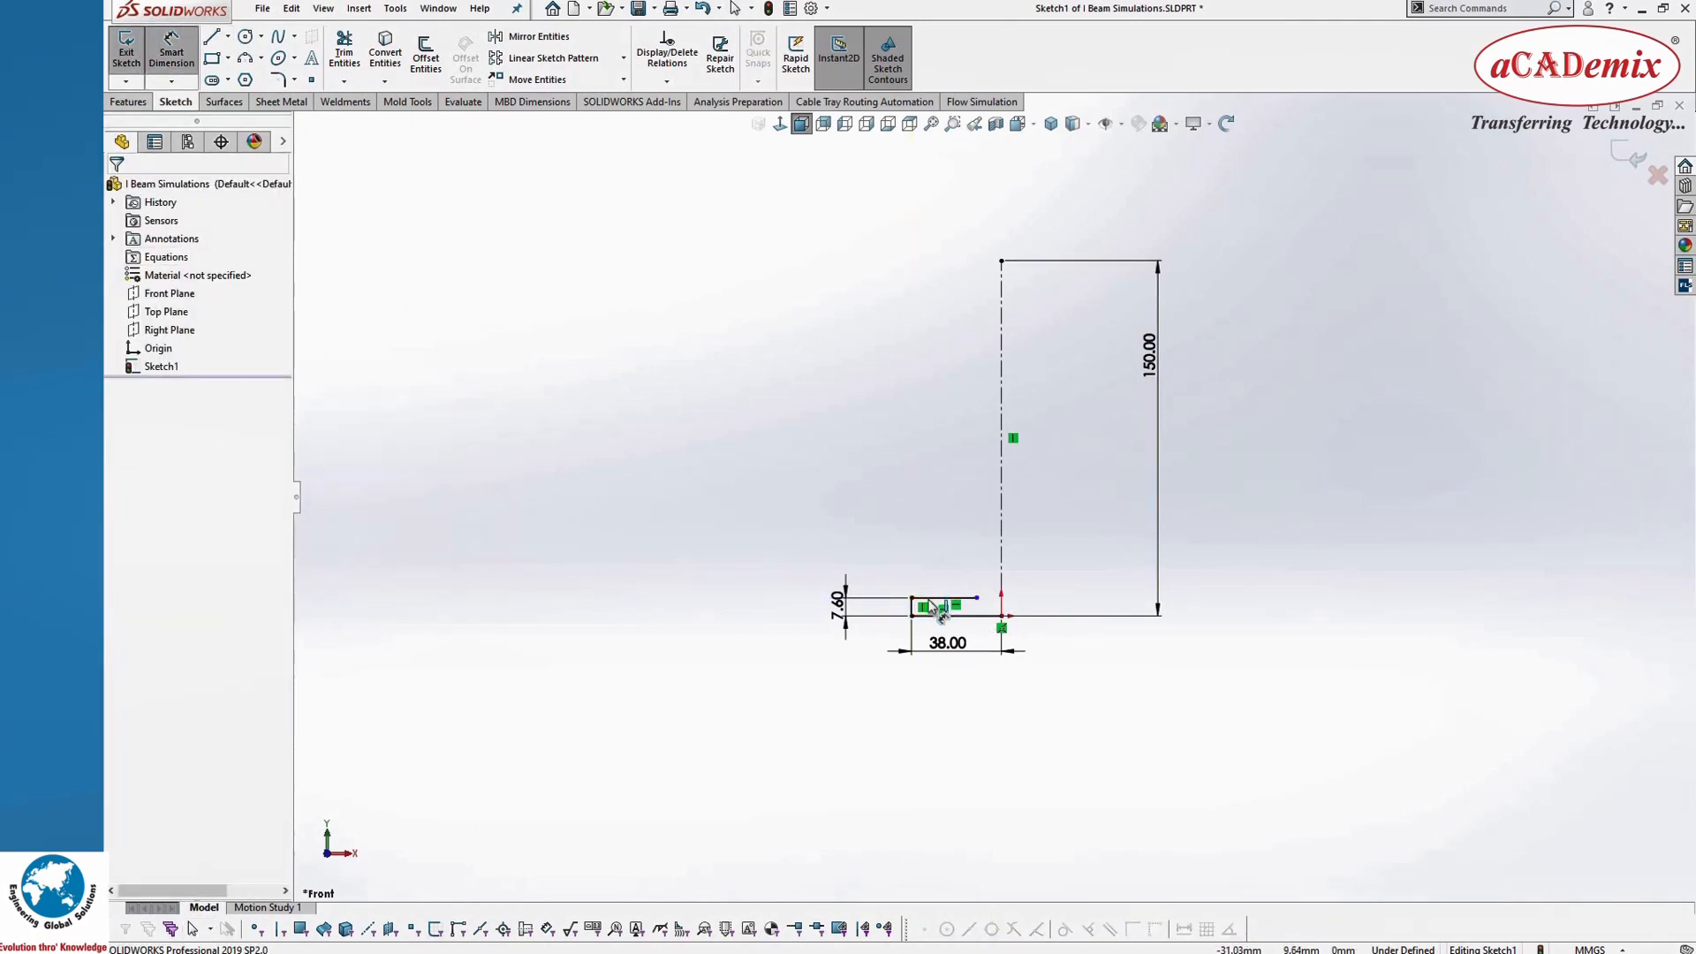
left_click(942, 598)
left_click(932, 570)
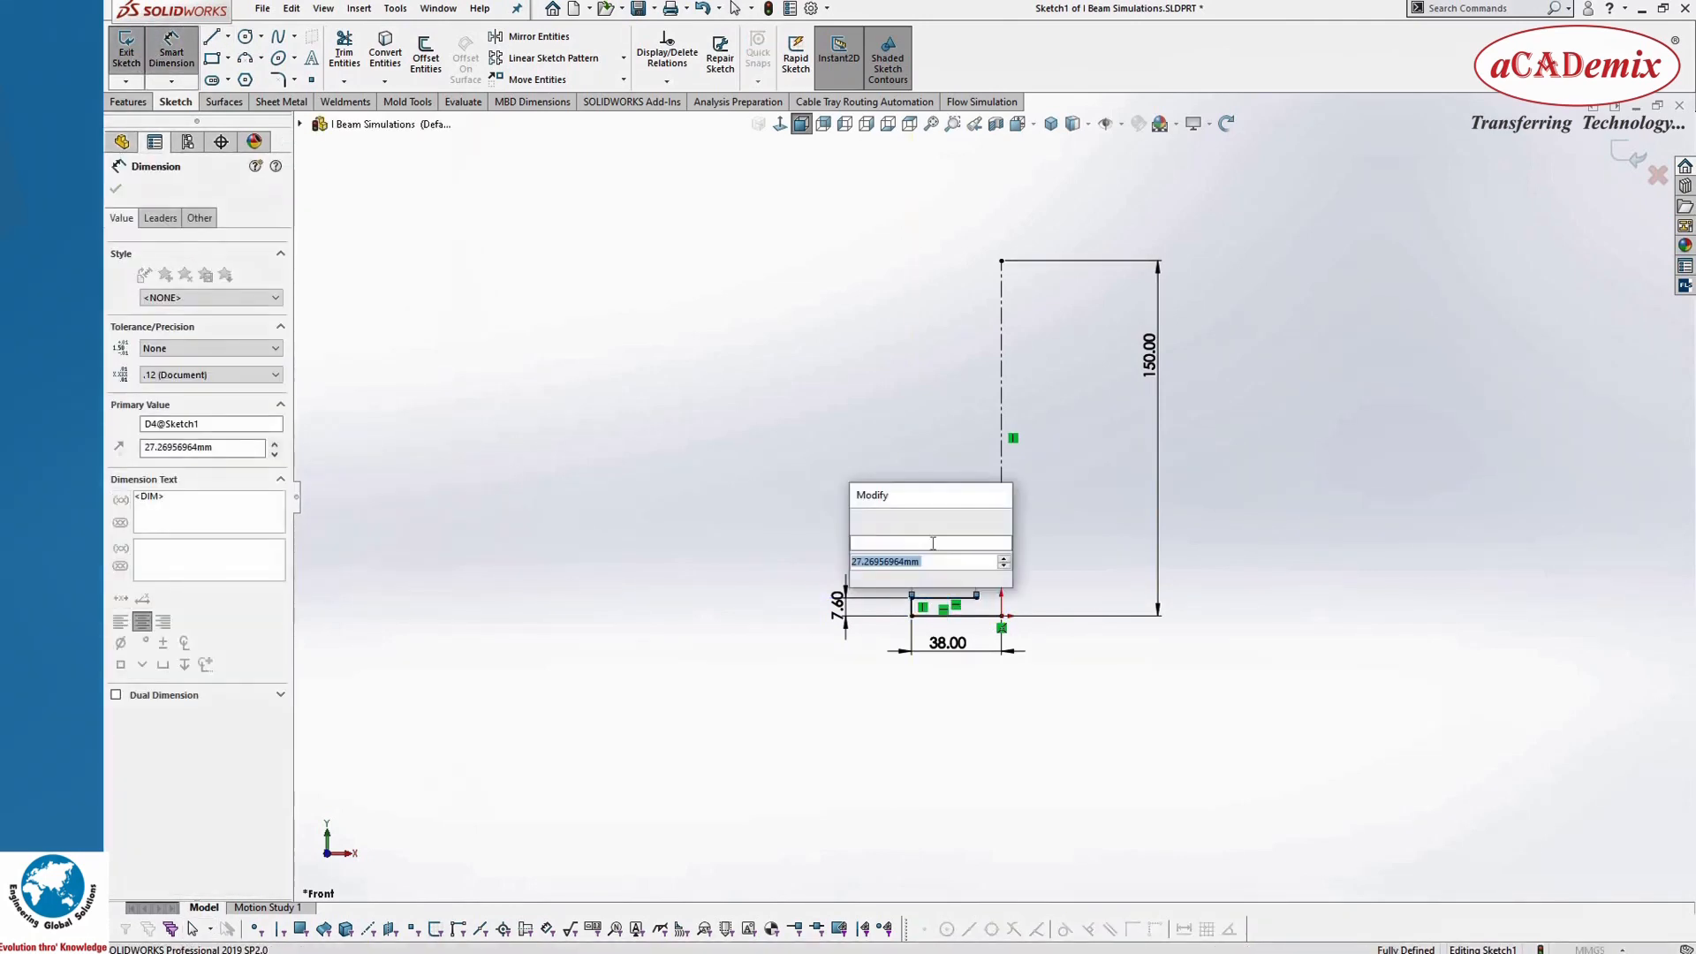
type("35.9")
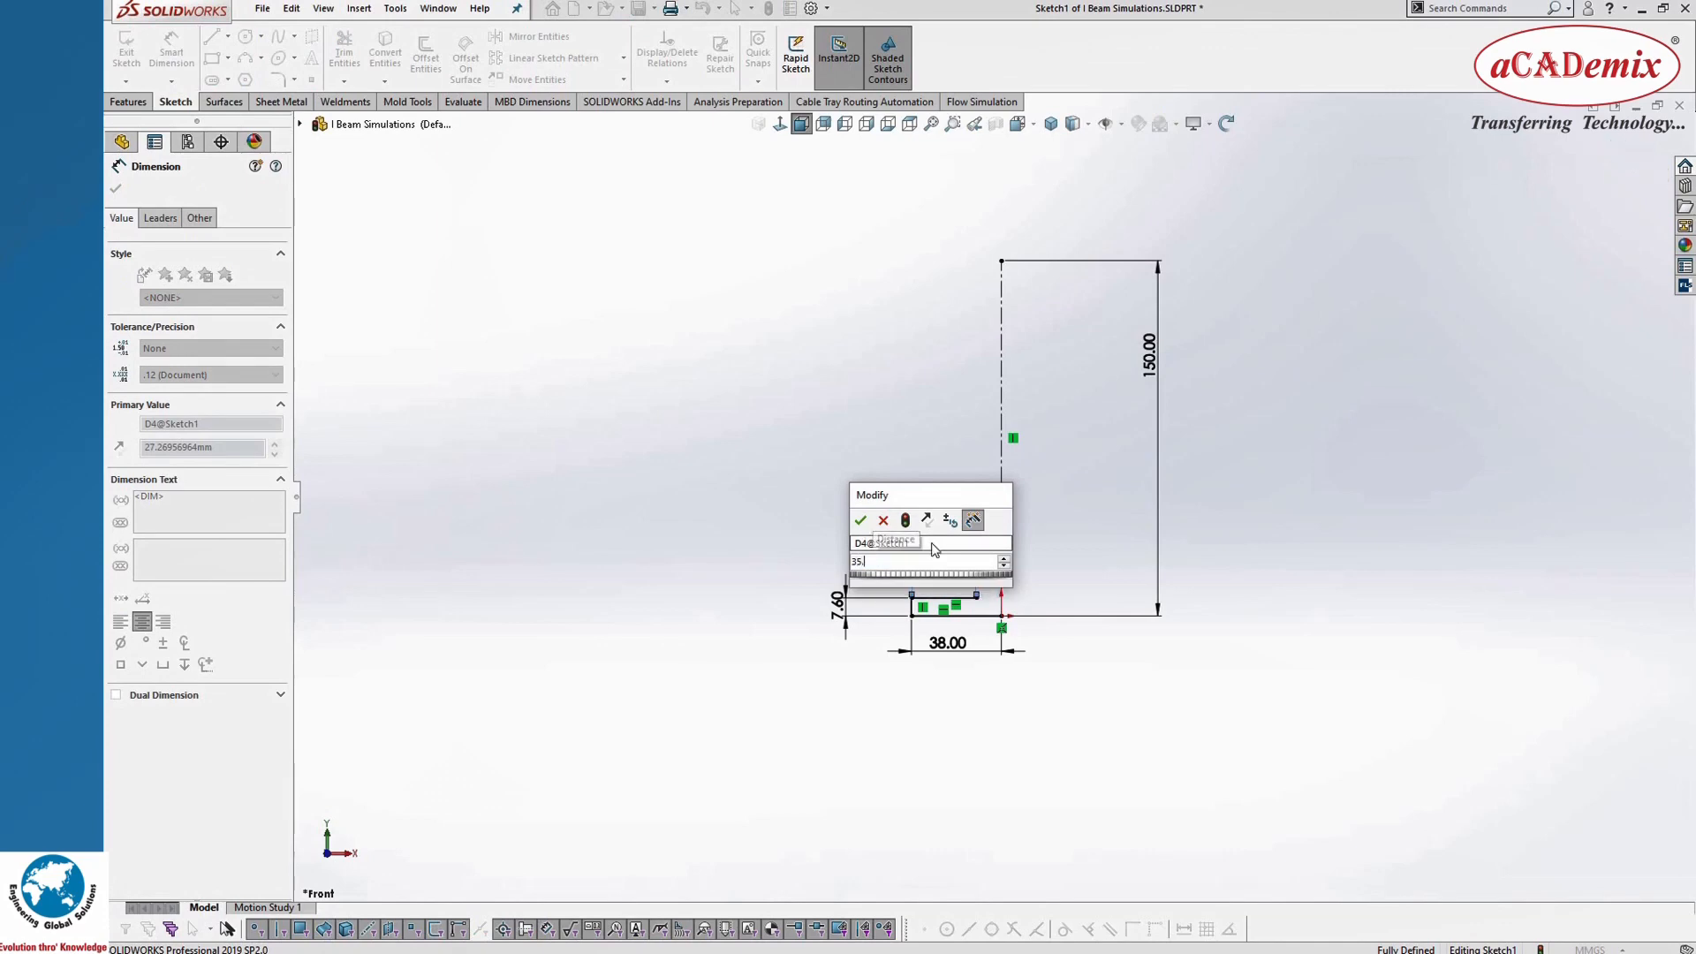
left_click(859, 524)
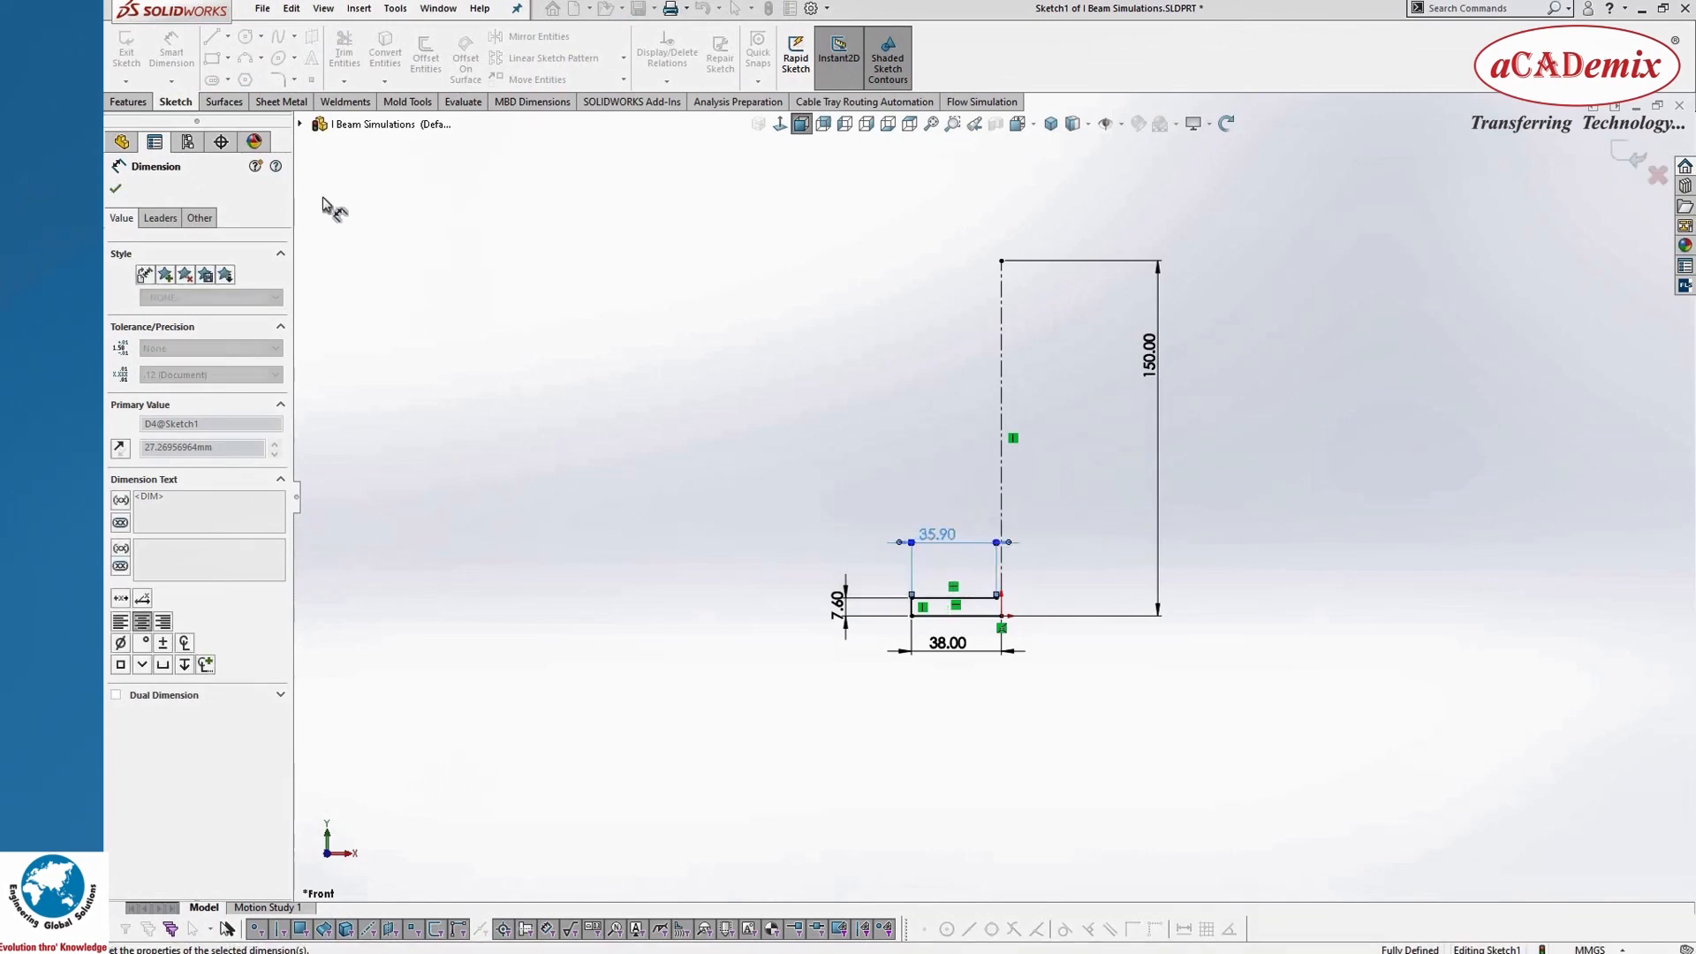
Step: Sketch a vertical web line about 124 mm long upward from the right end of the 35.9 mm flange line
left_click(208, 38)
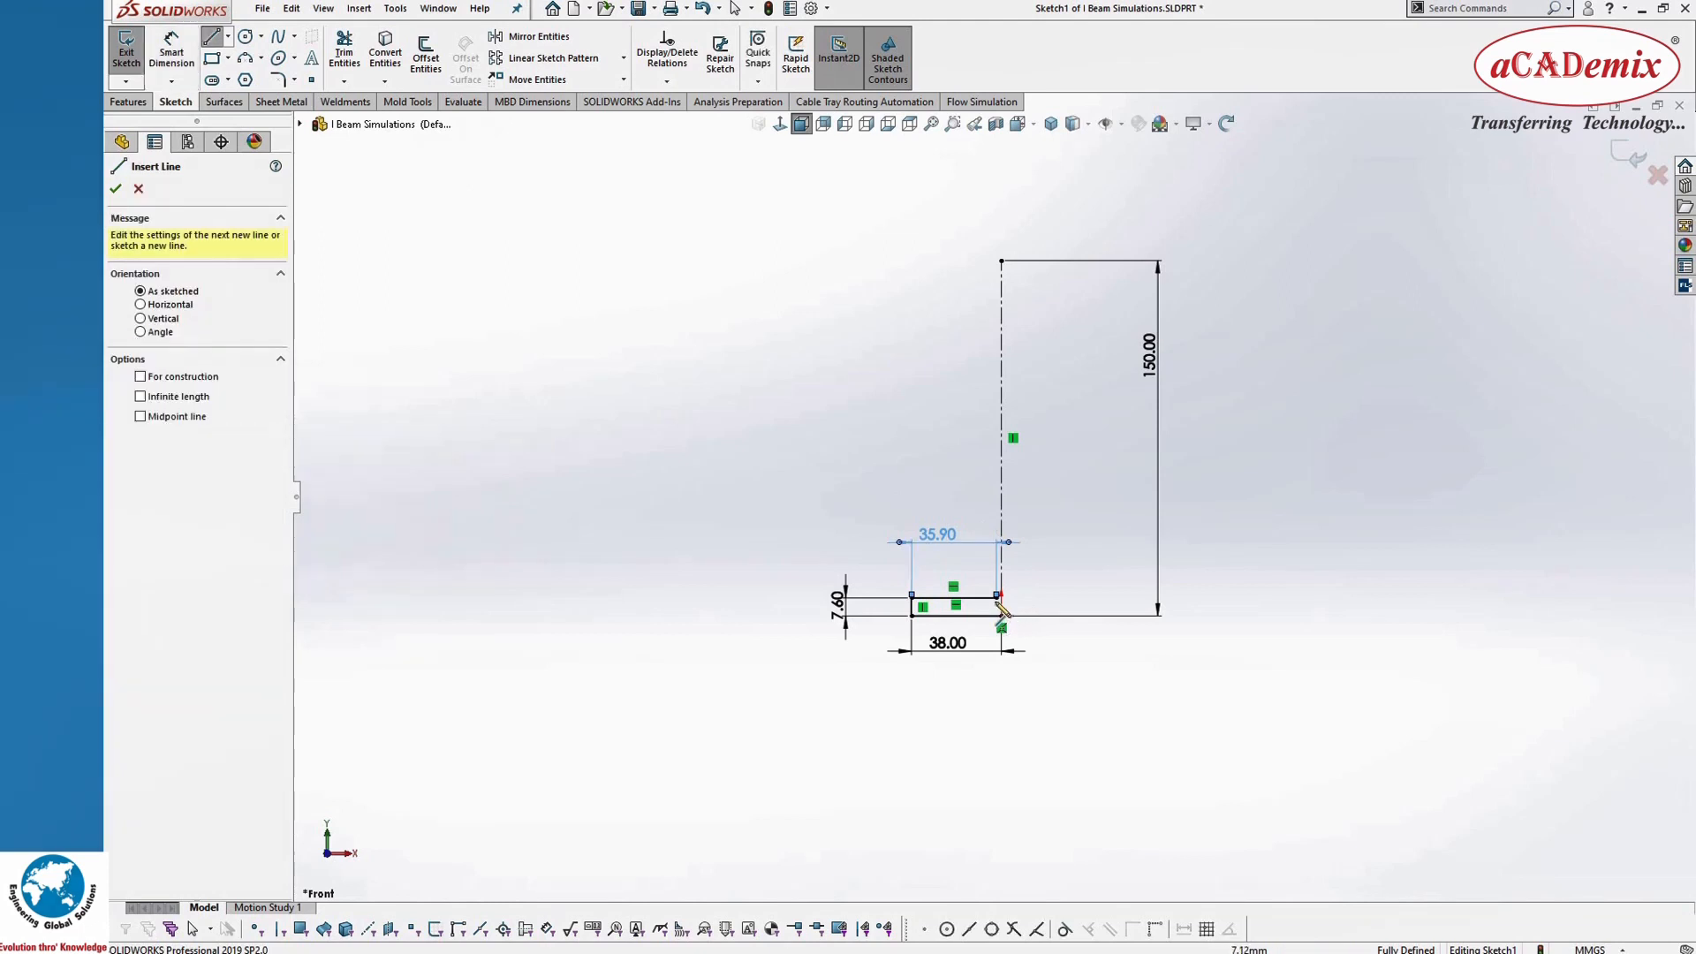
double_click(997, 303)
key("Escape")
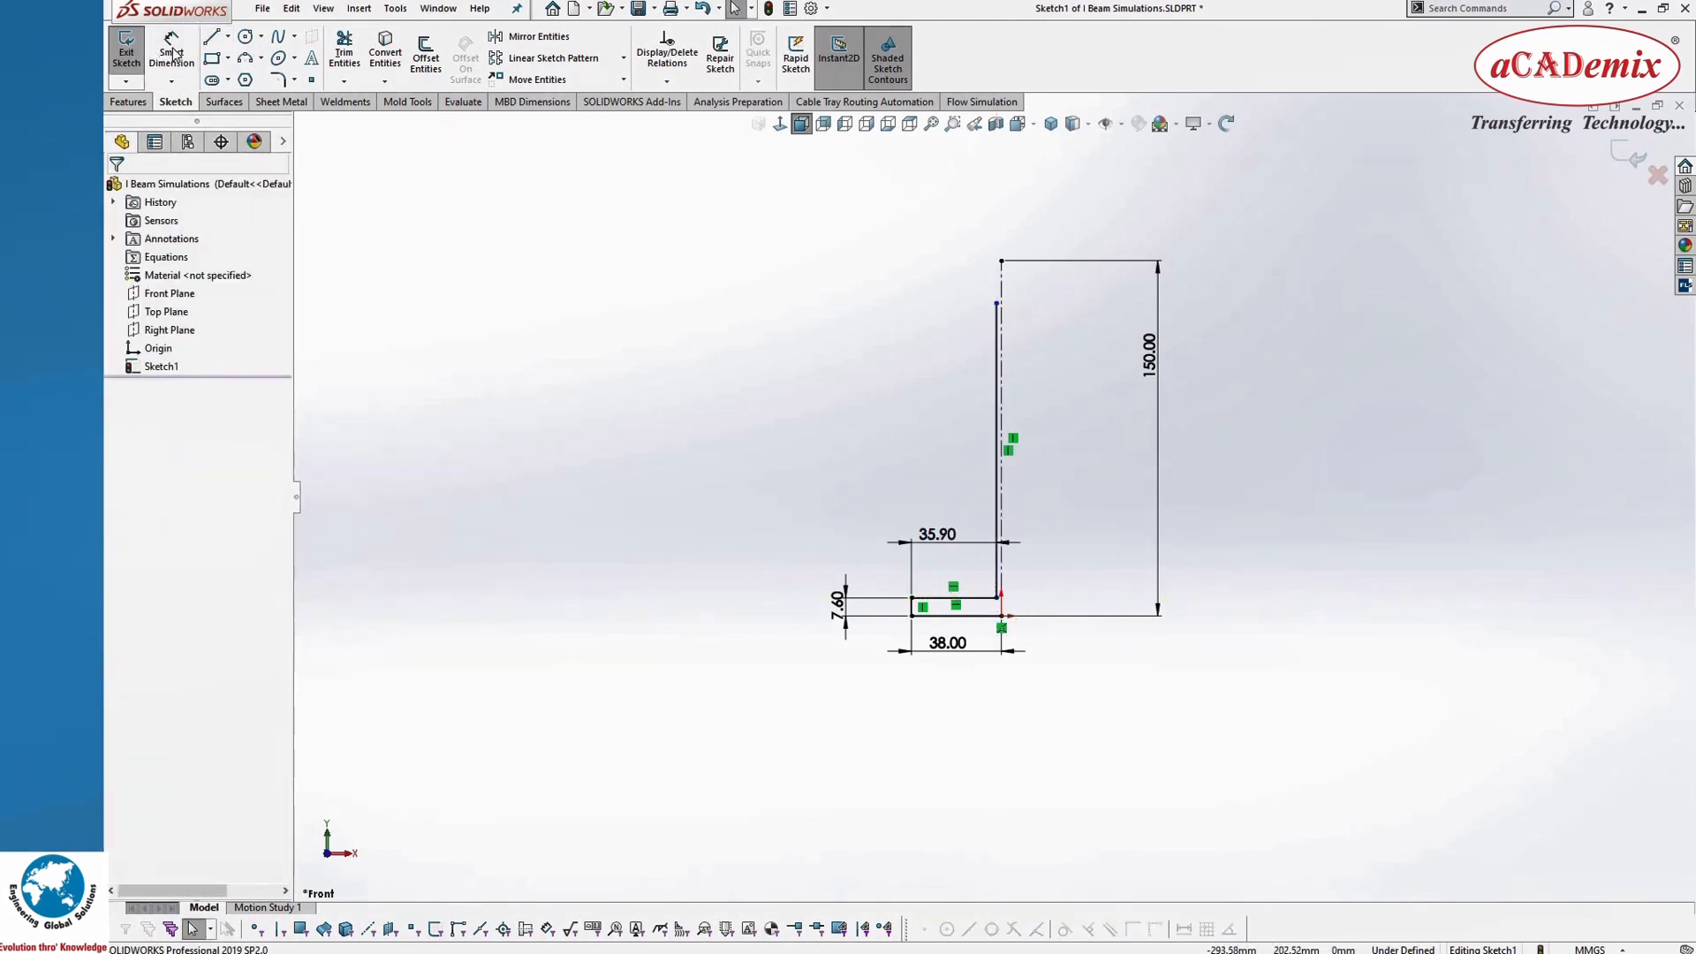
Step: Dimension the vertical web line's length as 111.8 mm
left_click(172, 53)
left_click(998, 375)
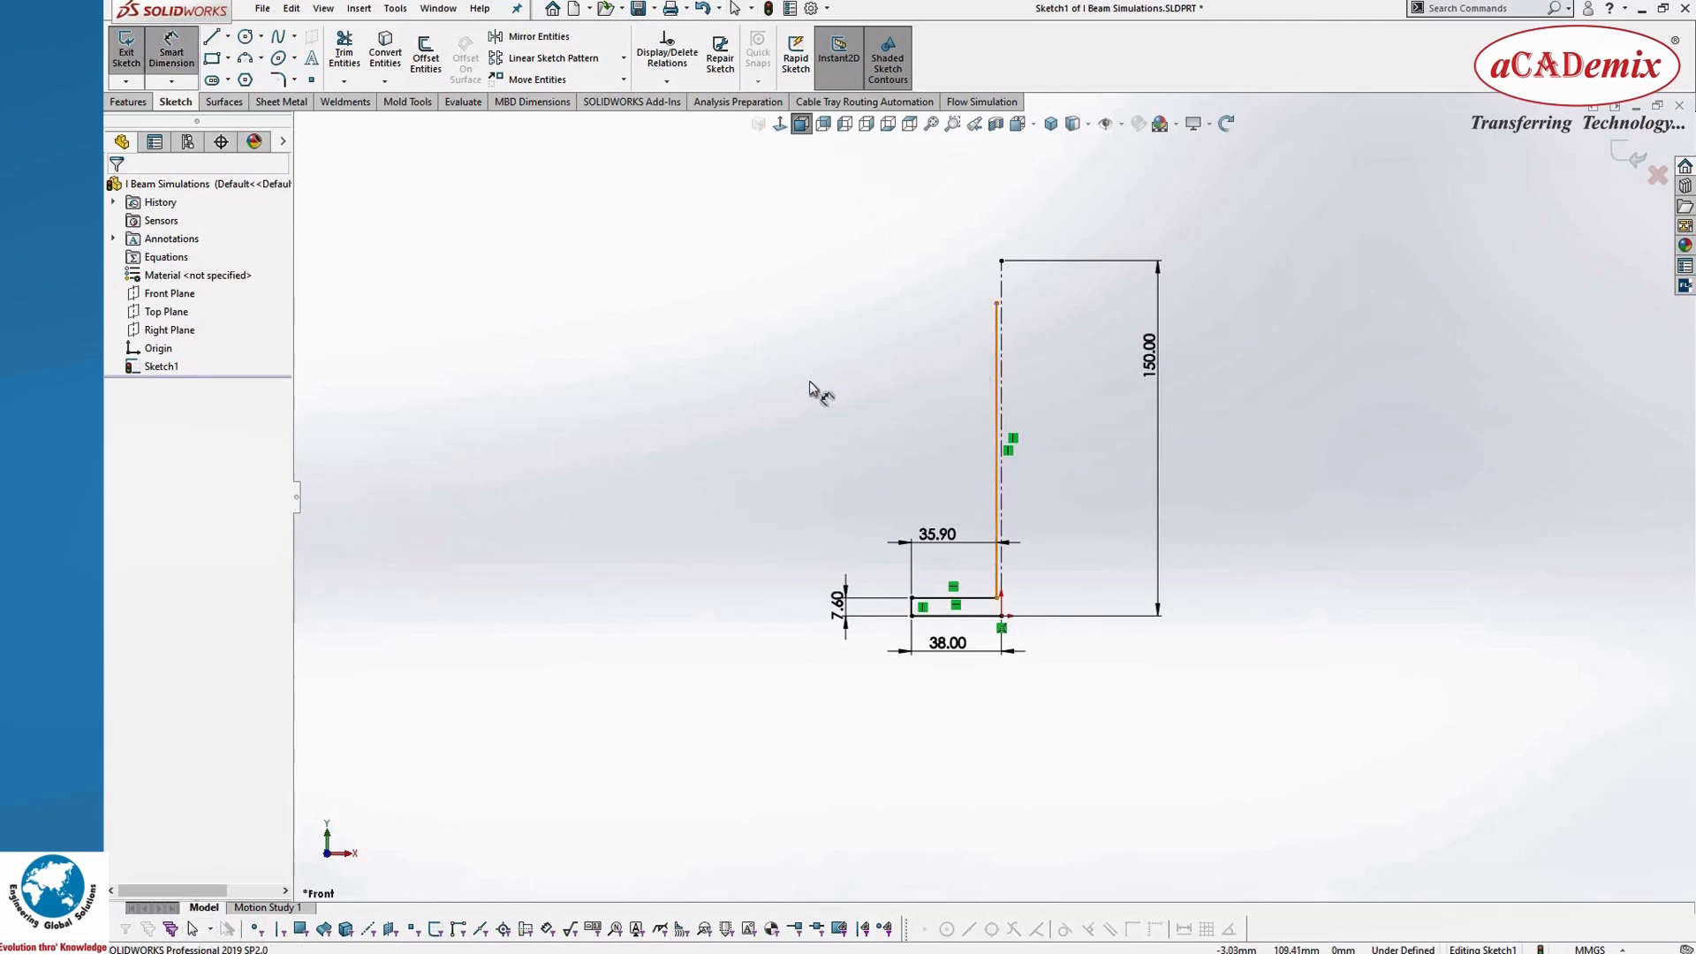
left_click(793, 389)
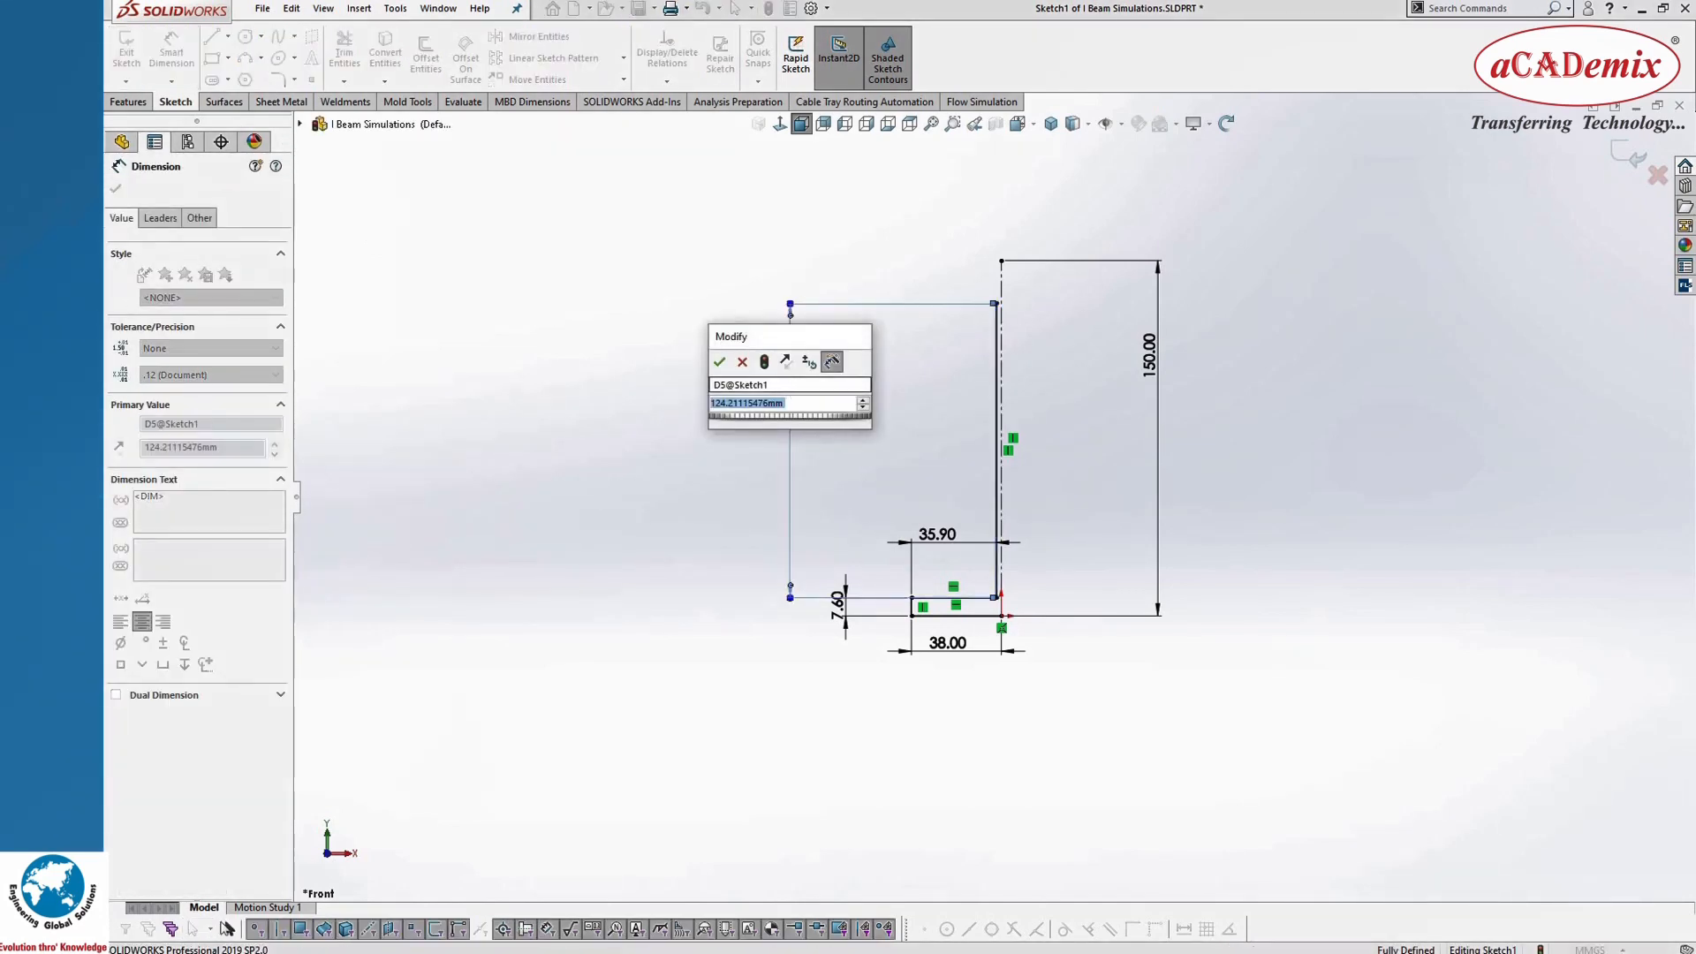
type("111.8")
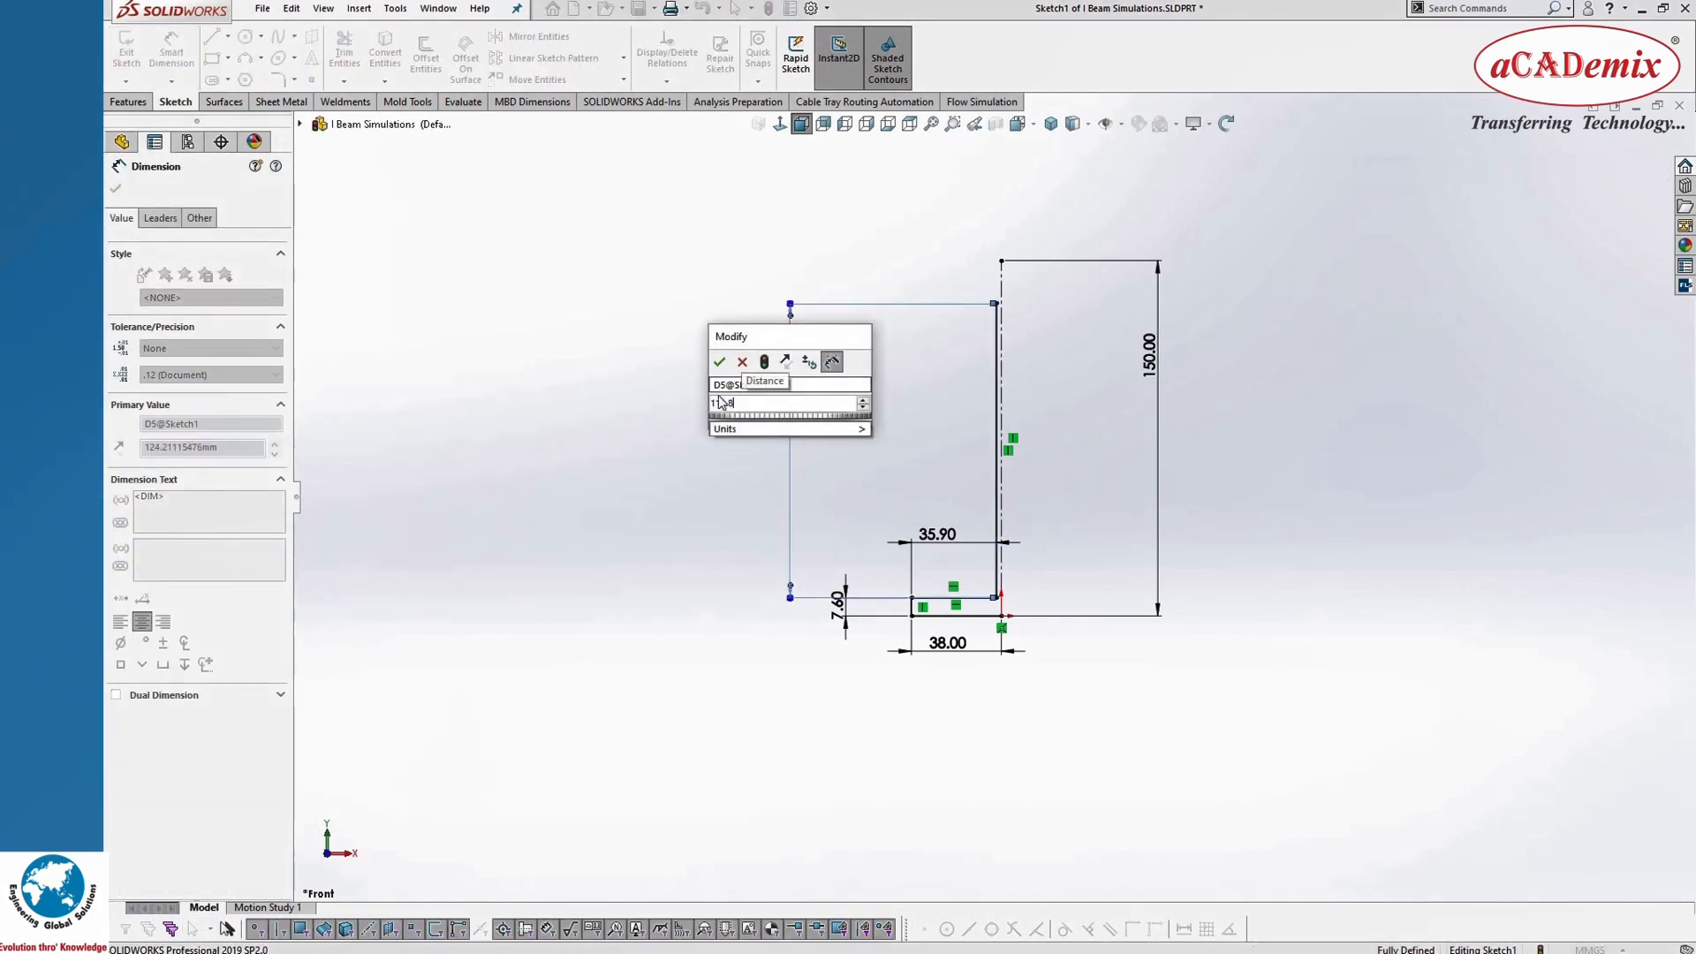
left_click(718, 366)
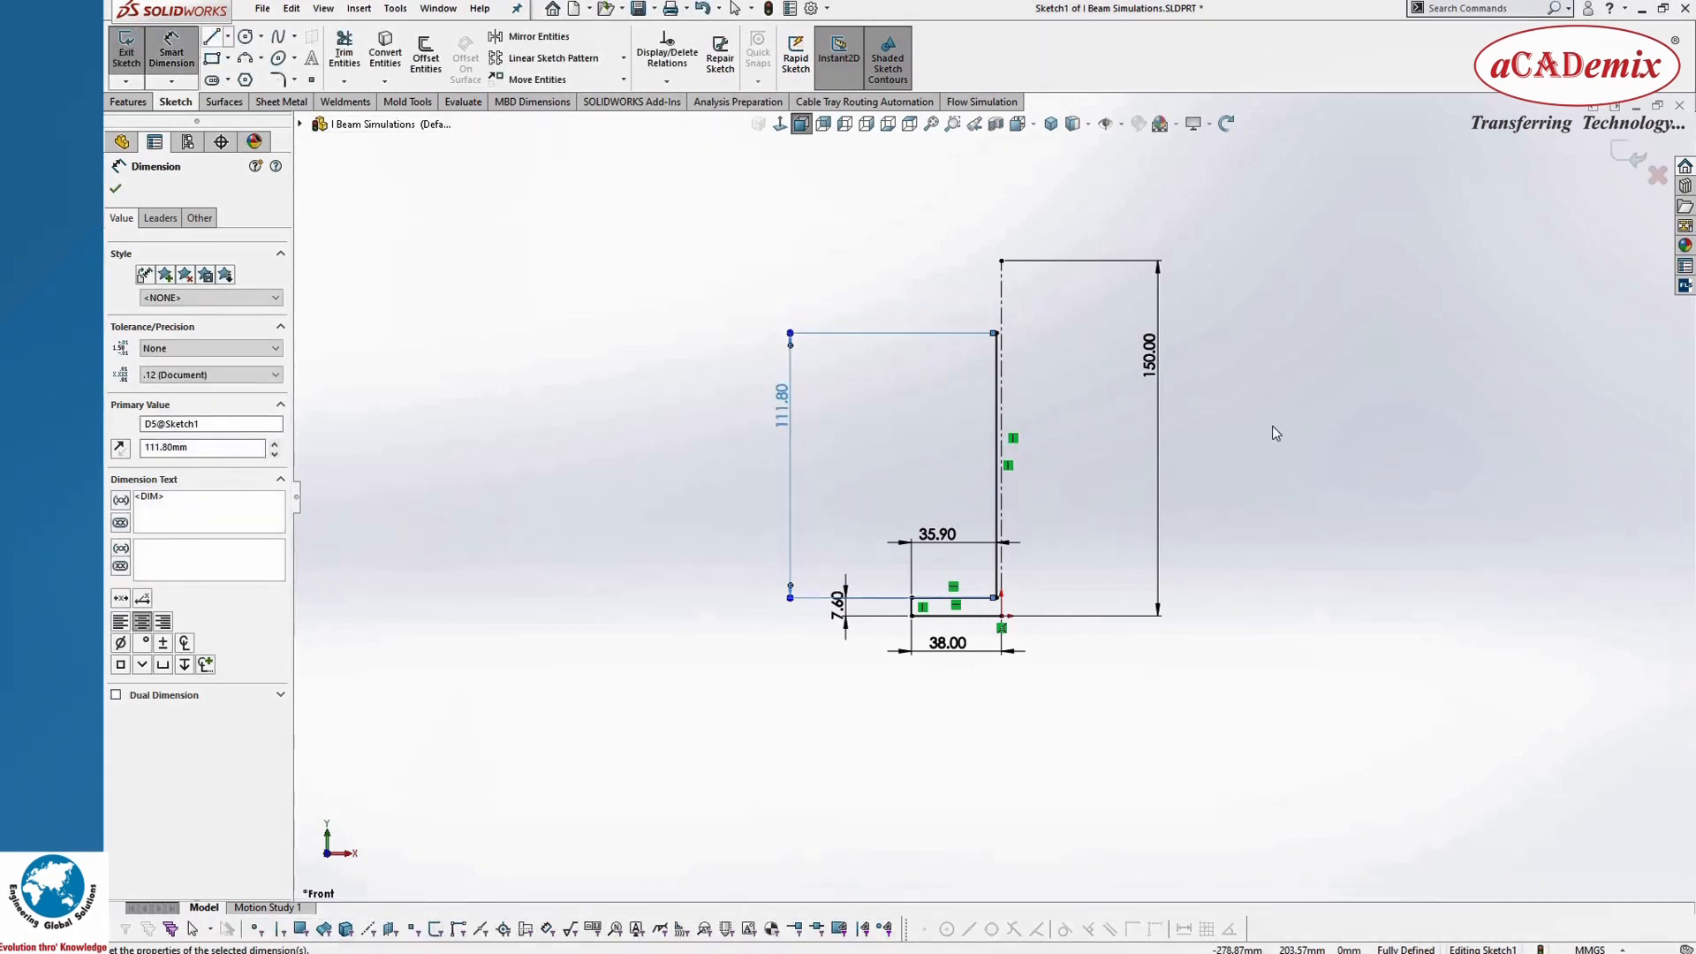
Step: Sketch a horizontal line leftward from the upper end of the vertical web line and dimension it as 35.9 mm
key("l")
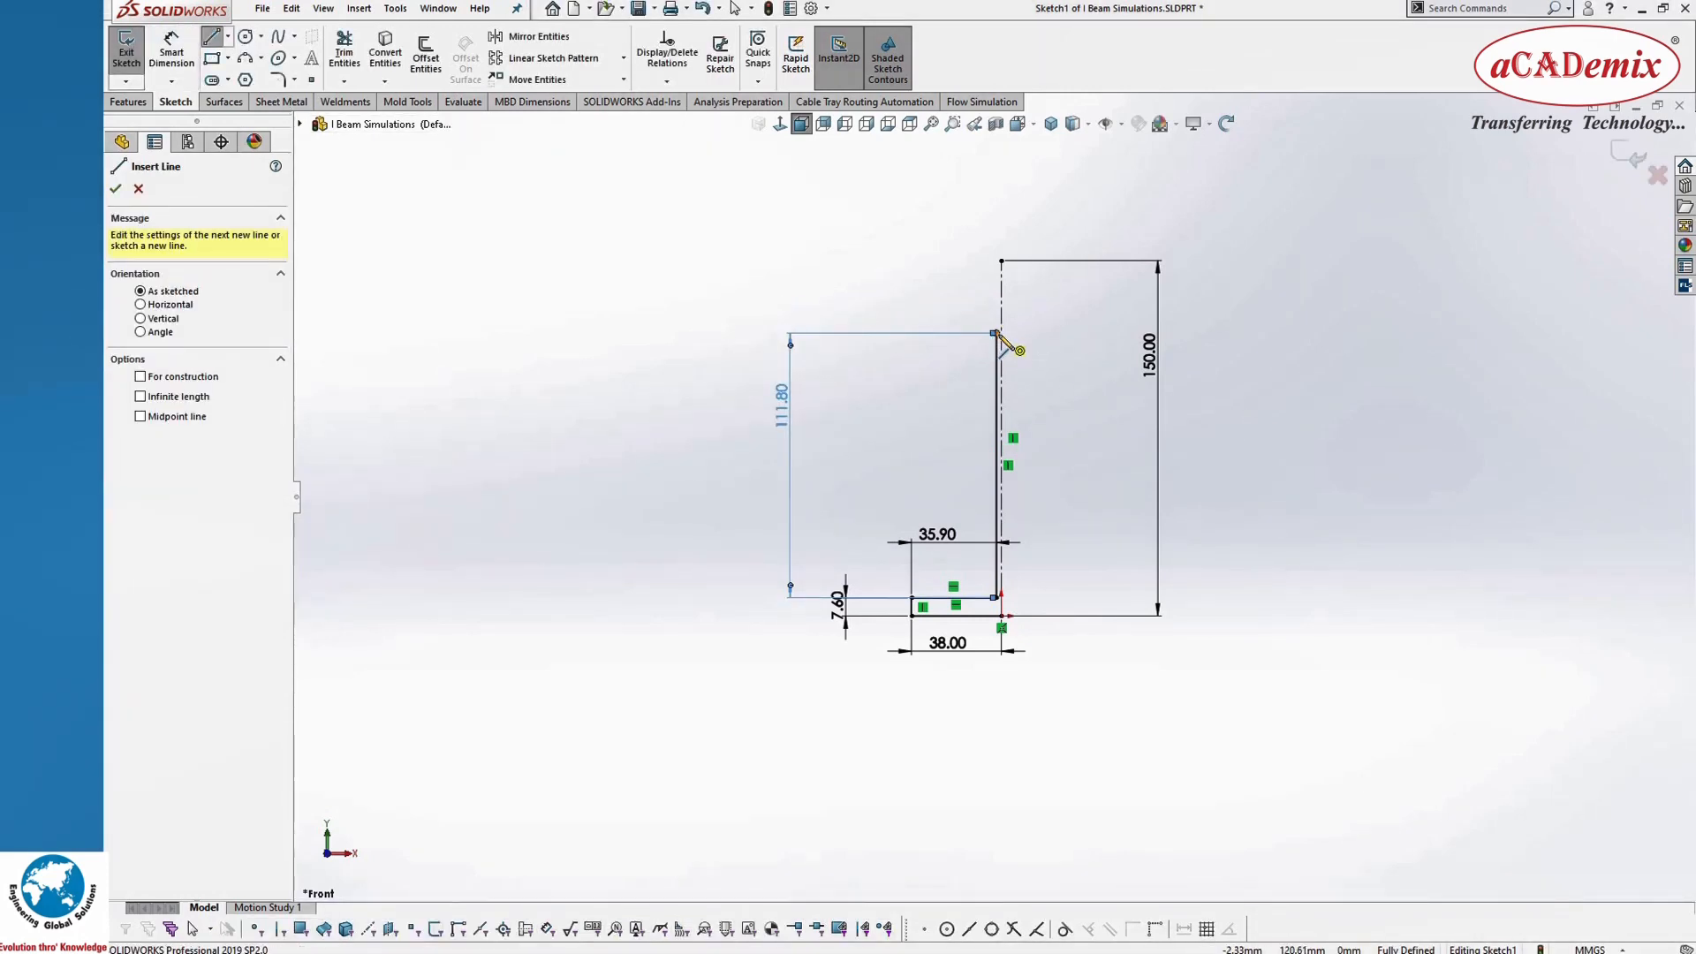
left_click_drag(996, 333, 912, 333)
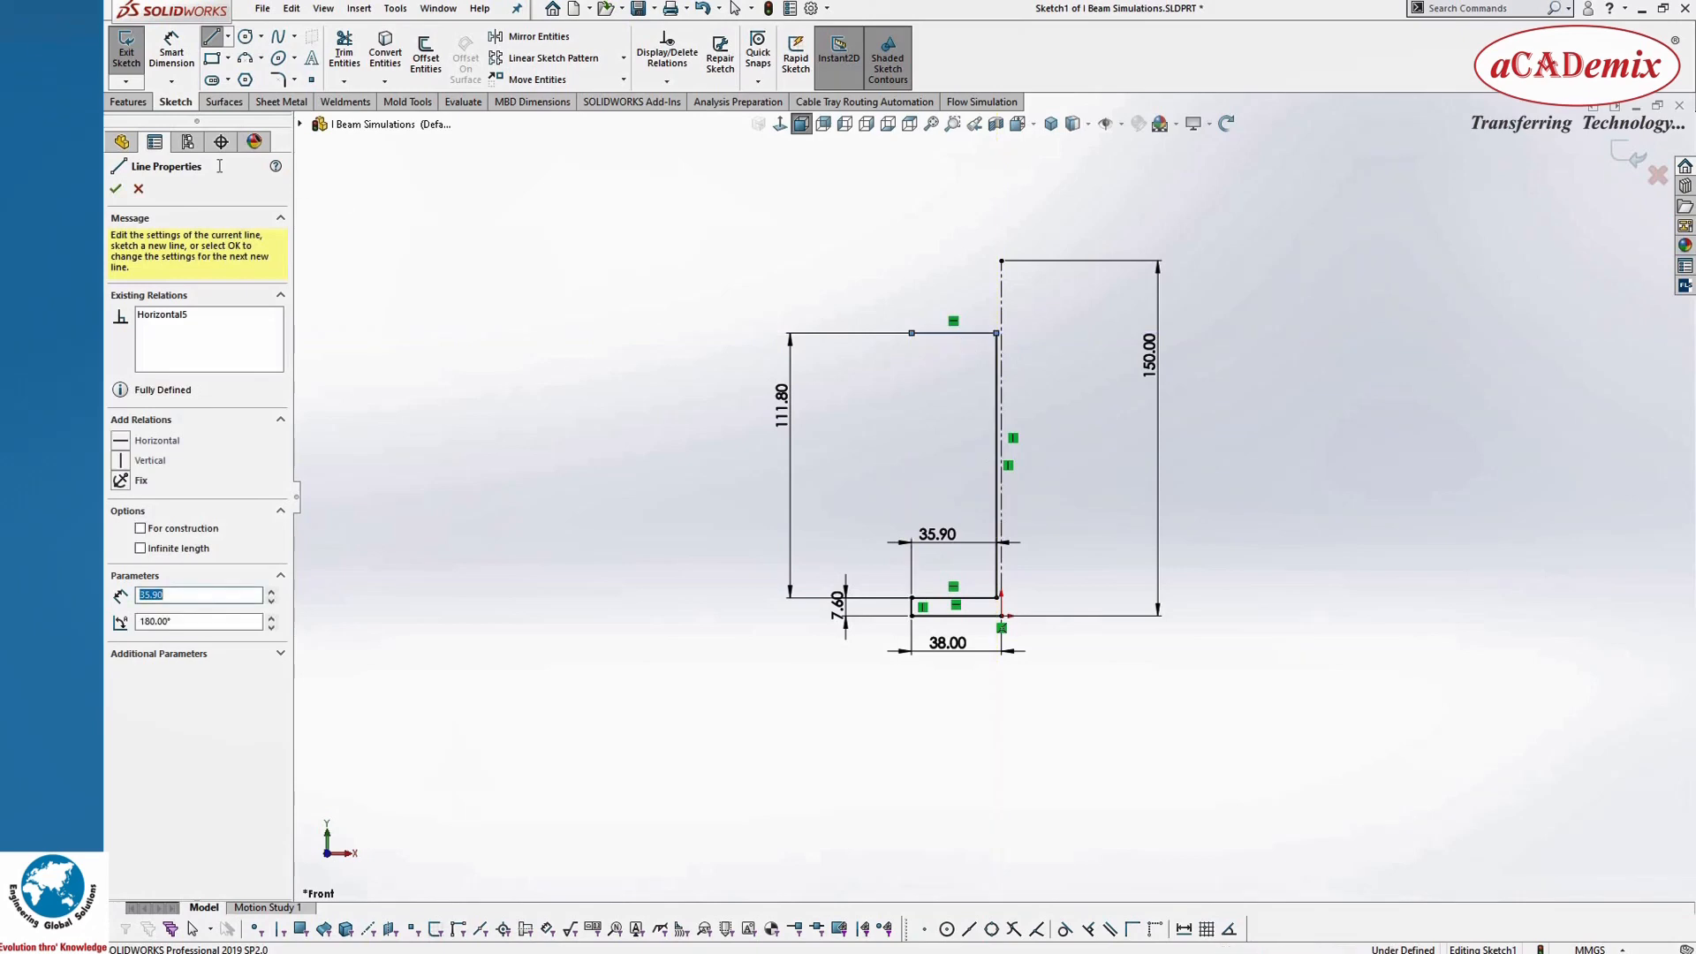
key("Escape")
left_click(167, 58)
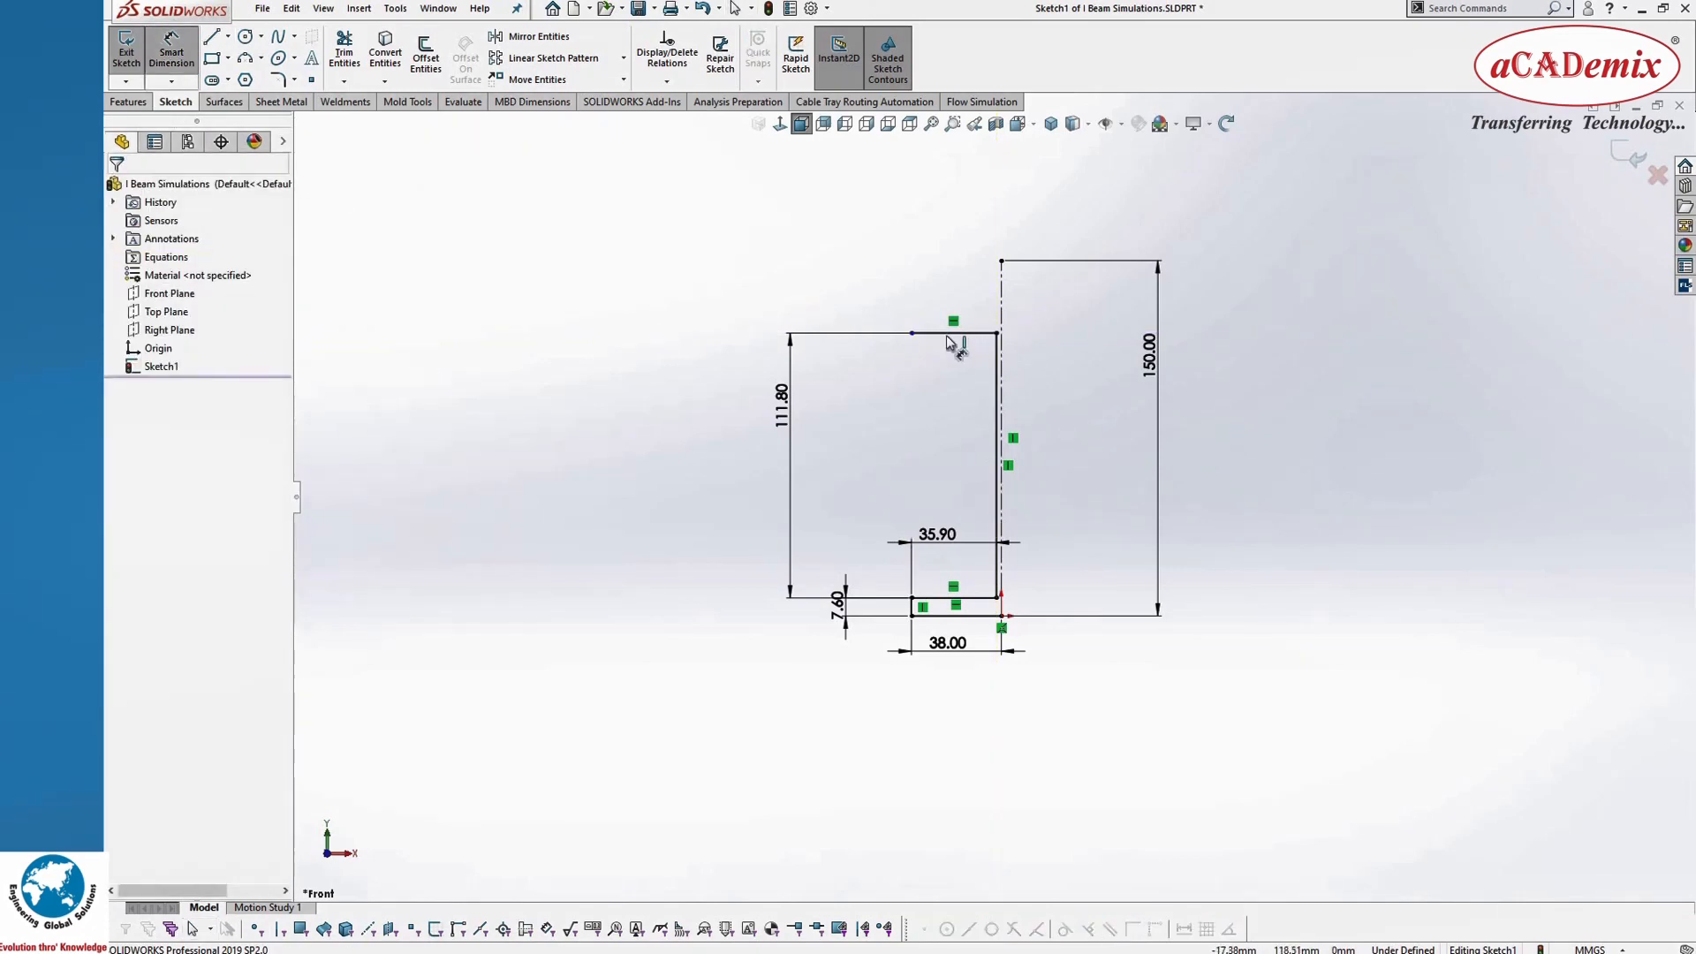
left_click(963, 334)
left_click(949, 290)
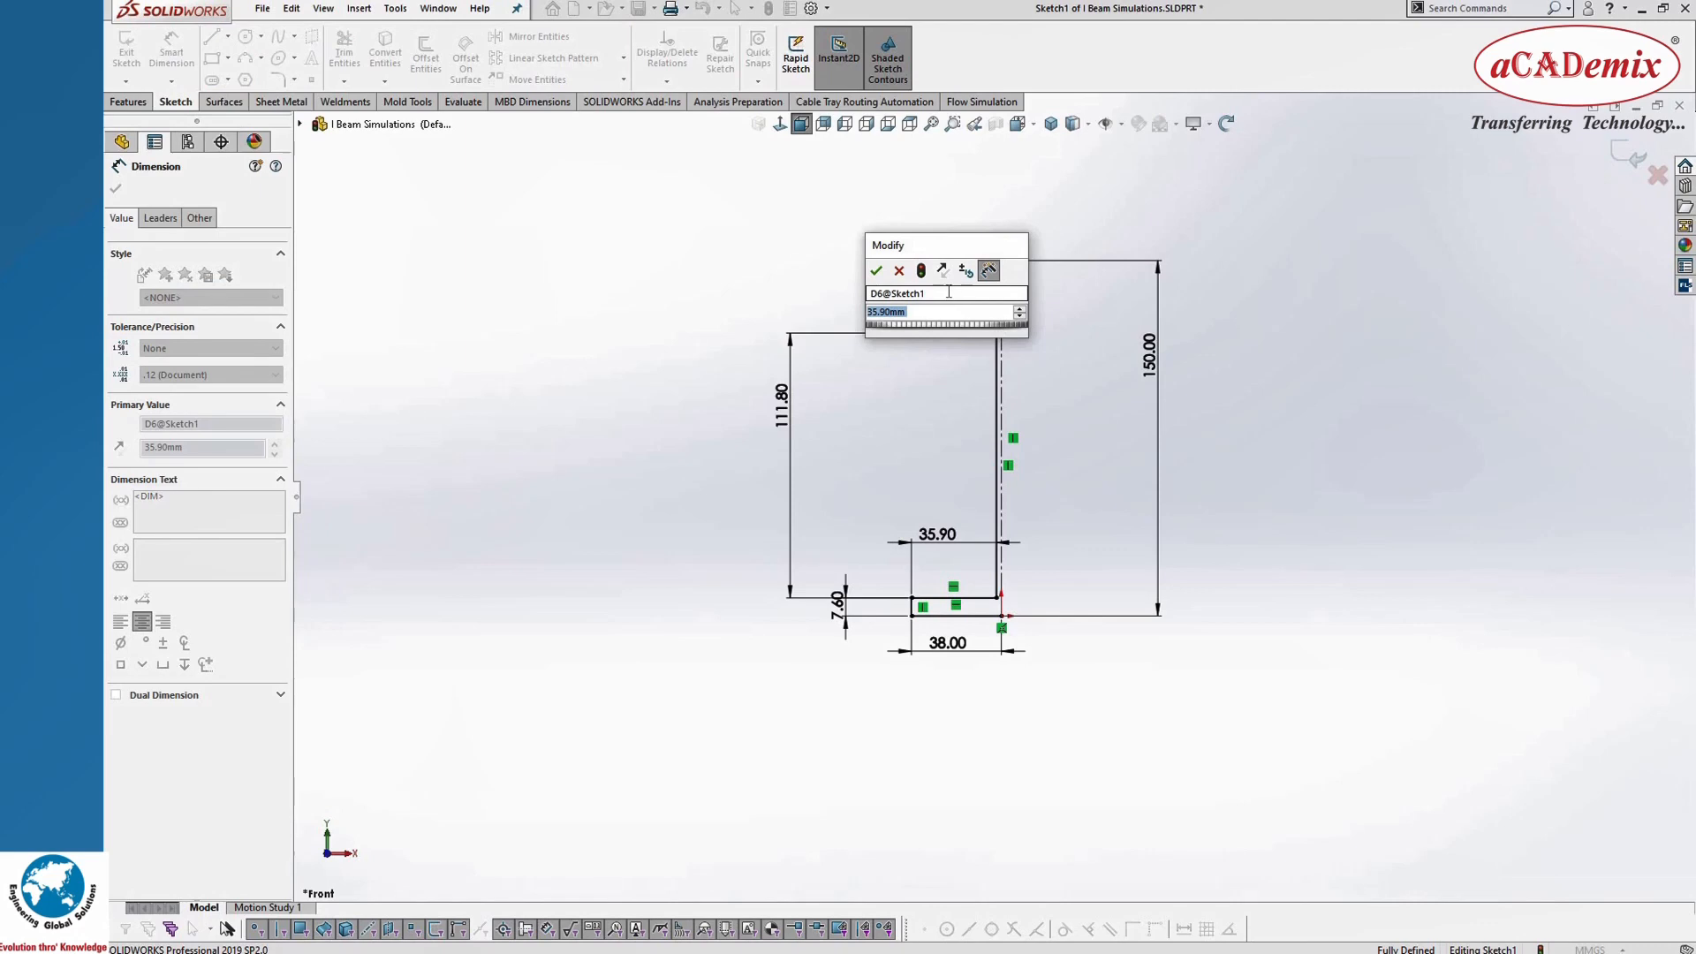
left_click(876, 270)
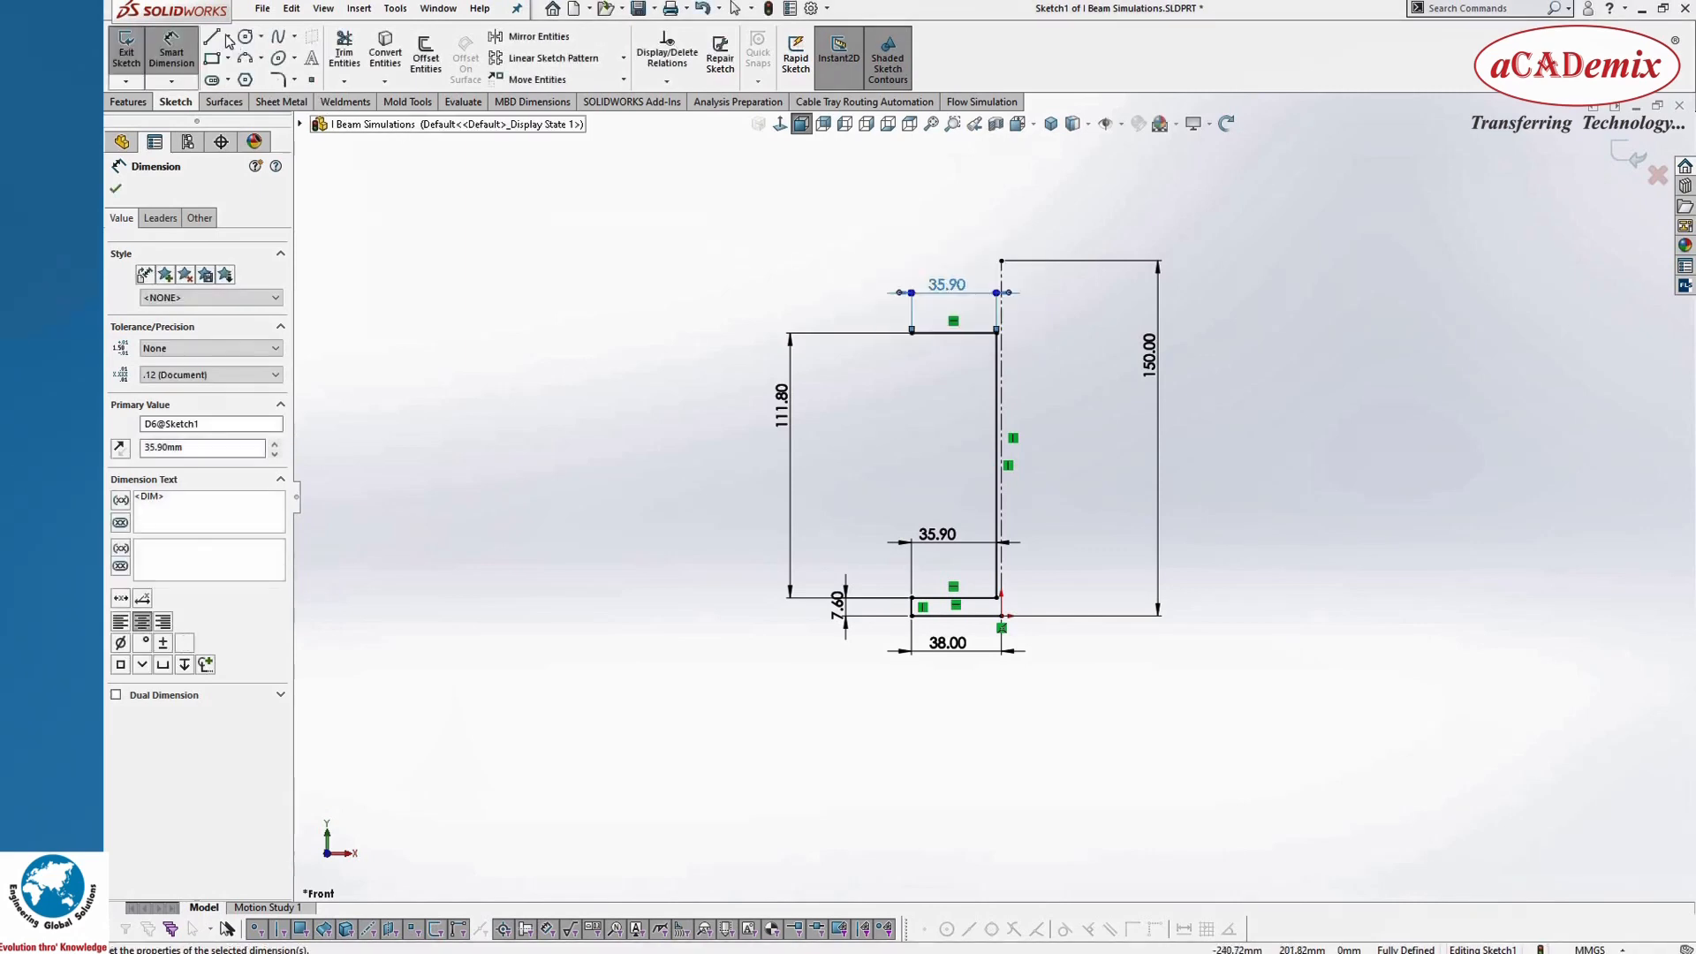
Step: Sketch a short vertical line upward from the left end of the upper 35.9 mm line and dimension it as 7.6 mm
key("l")
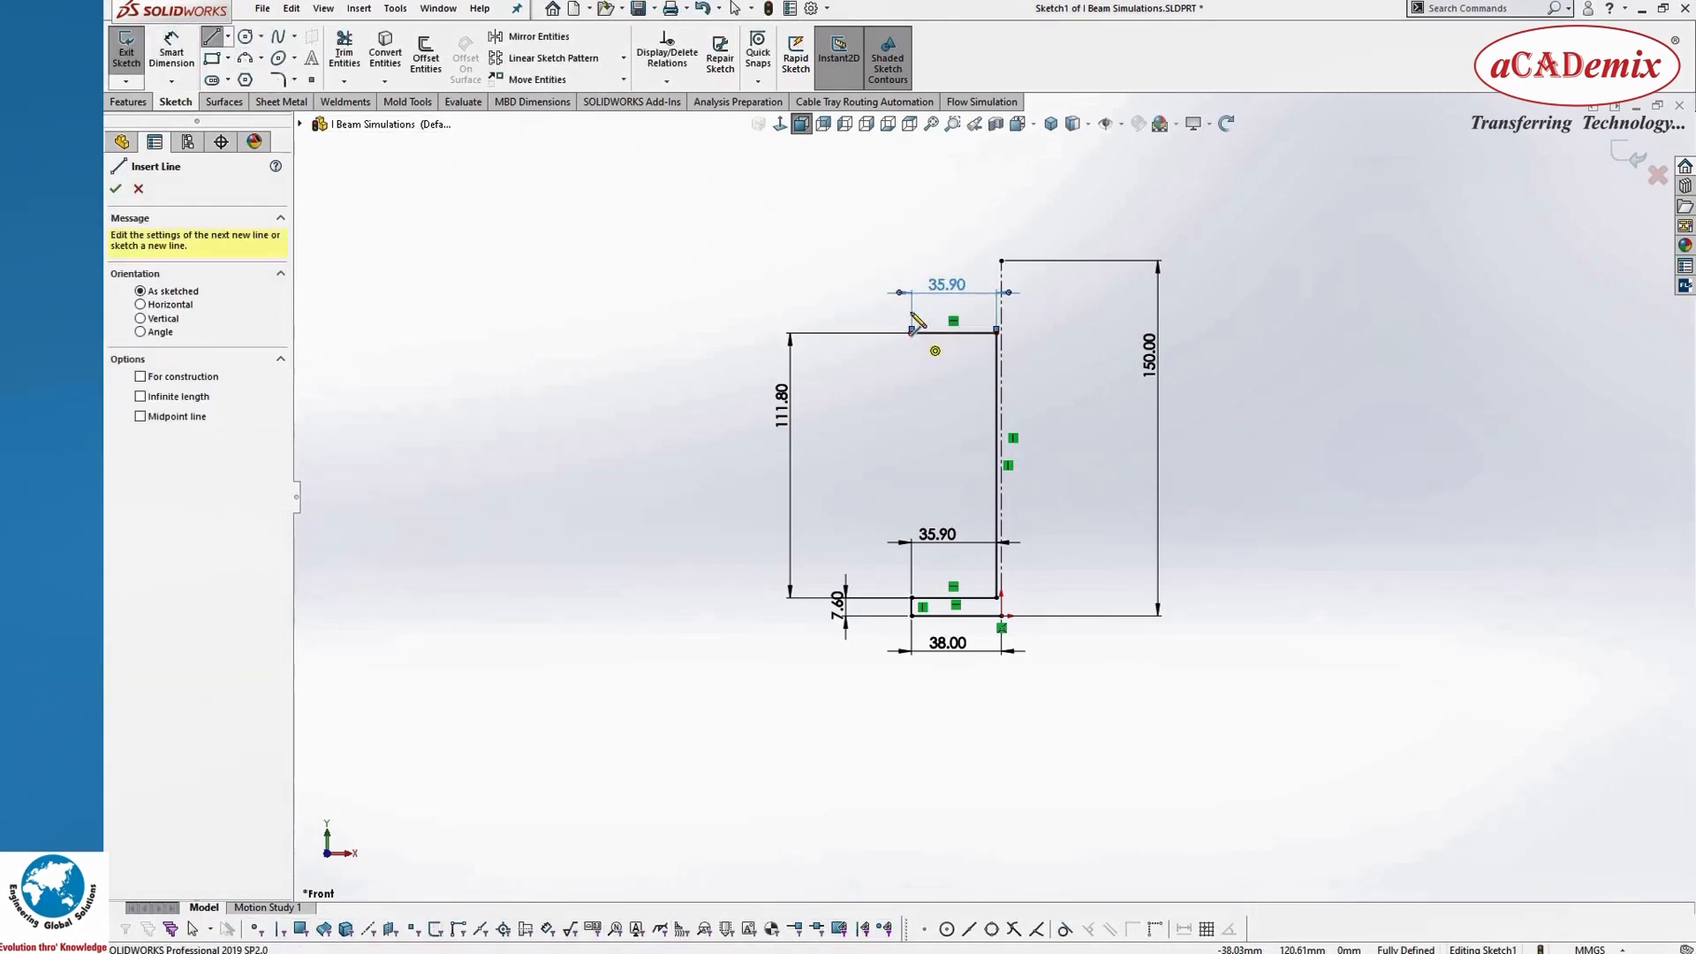
left_click(912, 331)
left_click(913, 312)
key("Escape")
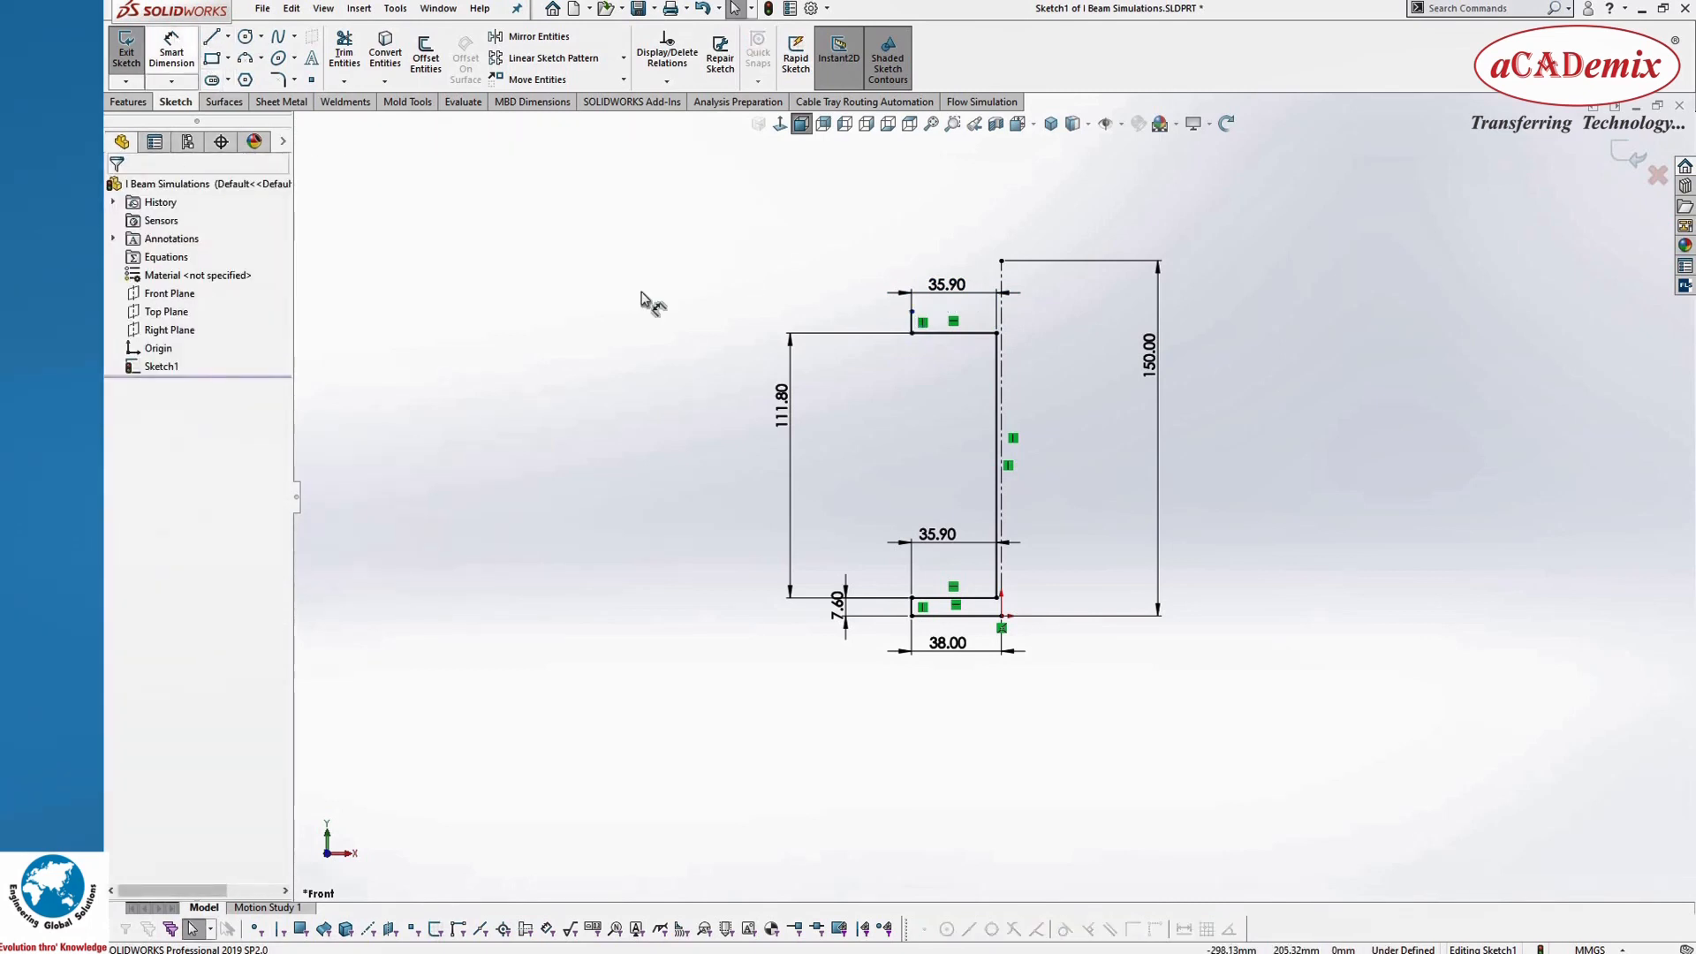
left_click(911, 321)
left_click(870, 325)
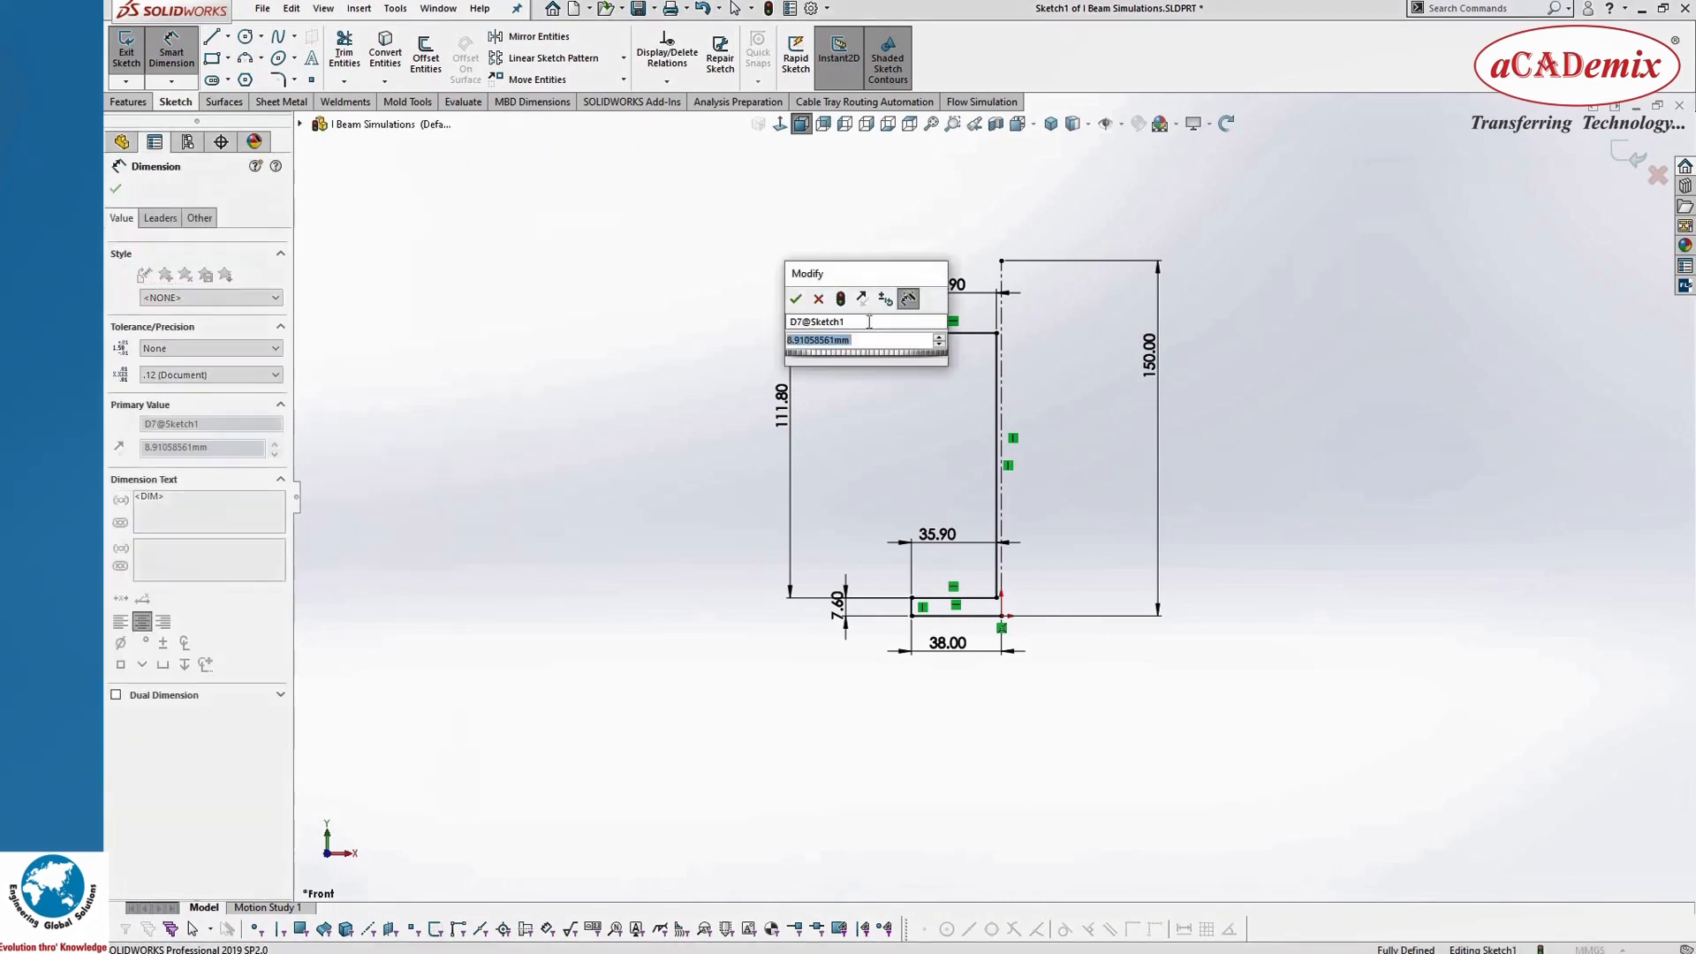
type("7.6")
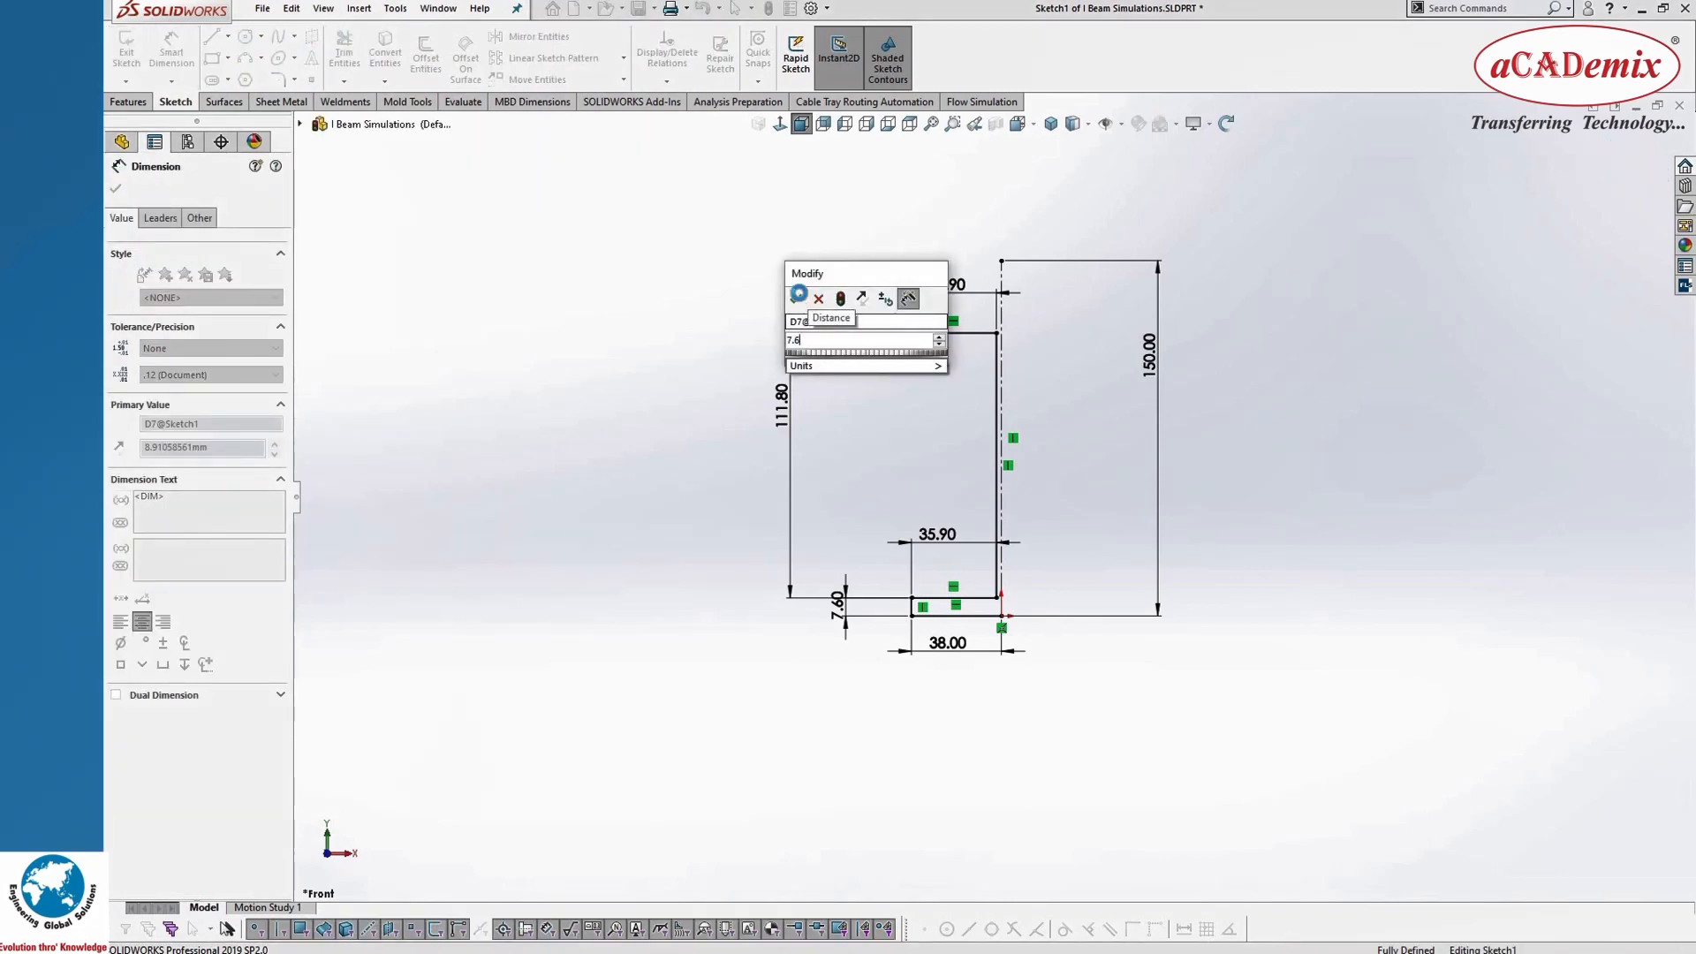
key("Escape")
Step: Sketch the top flange's upper edge horizontally from the upper end of its 7.6 mm edge to the vertical centerline
left_click(211, 36)
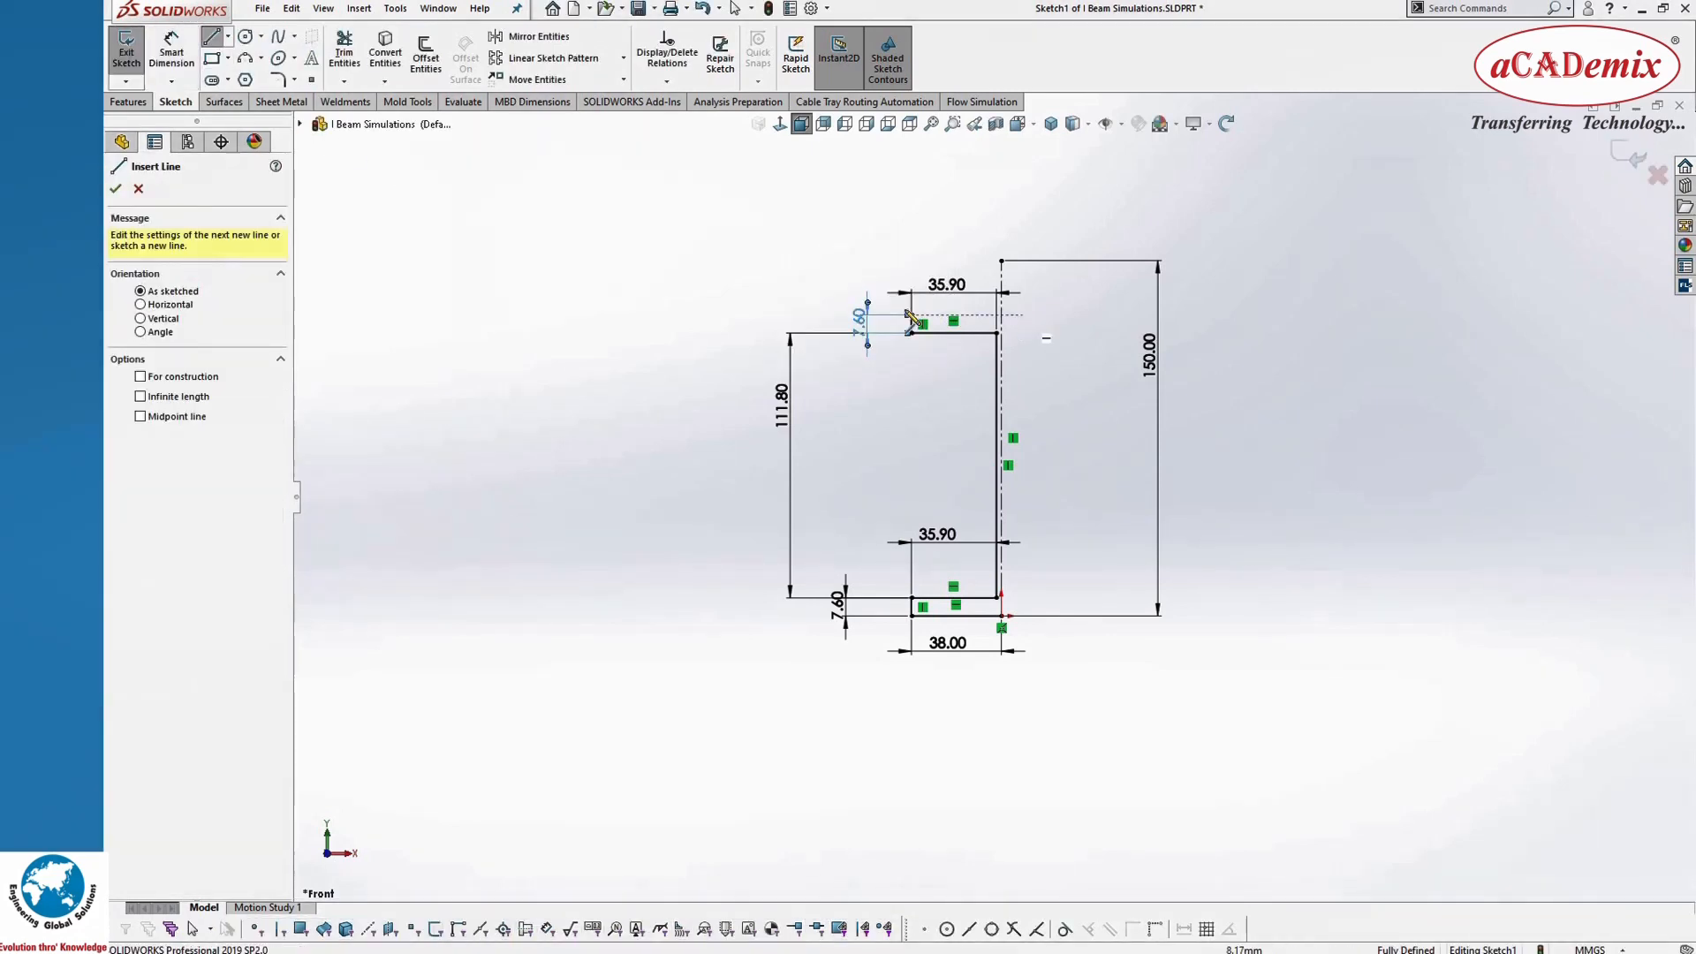
left_click(910, 316)
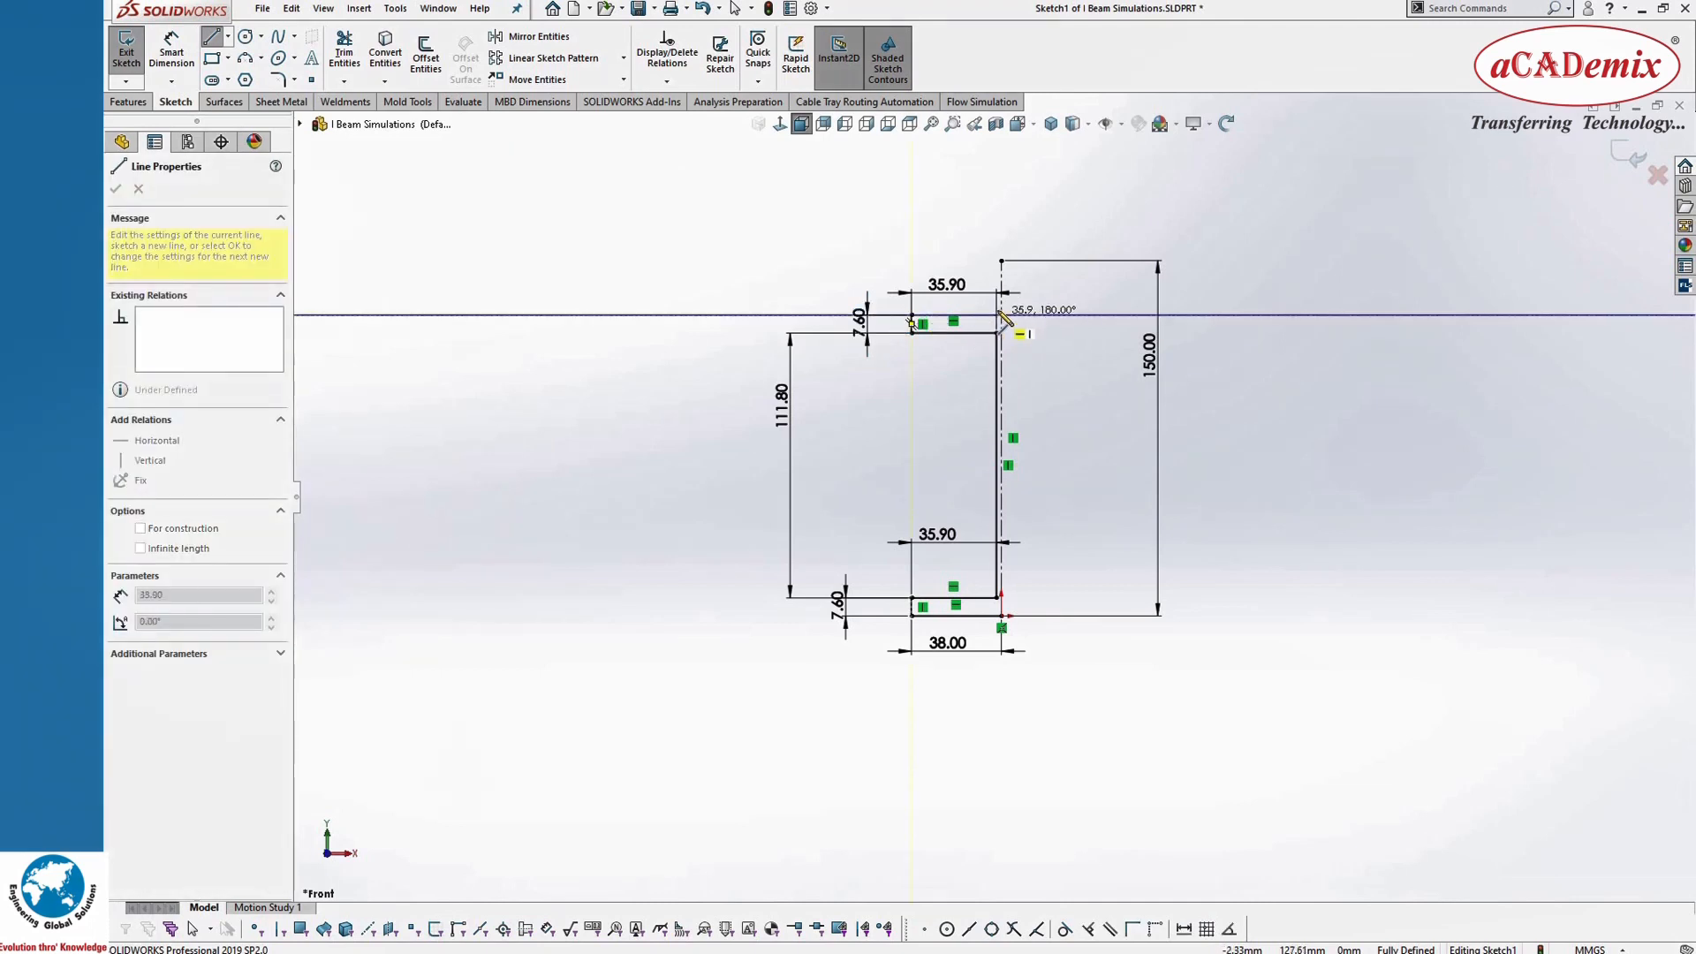
left_click(1002, 315)
key("Escape")
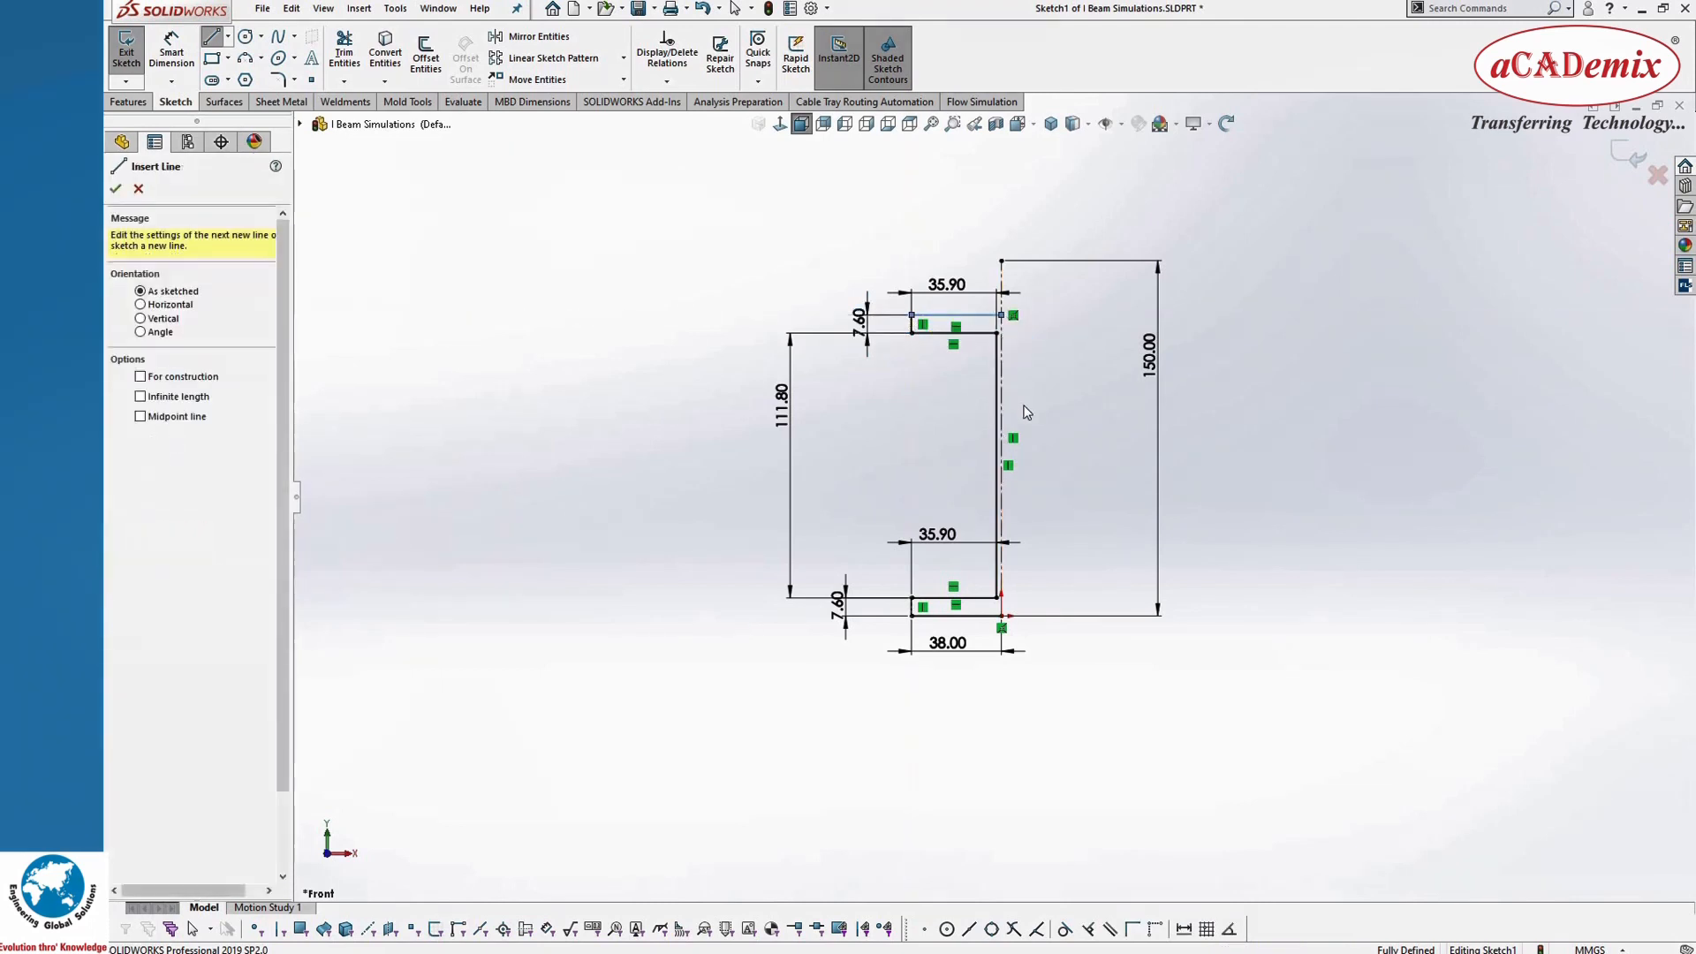
key("Escape")
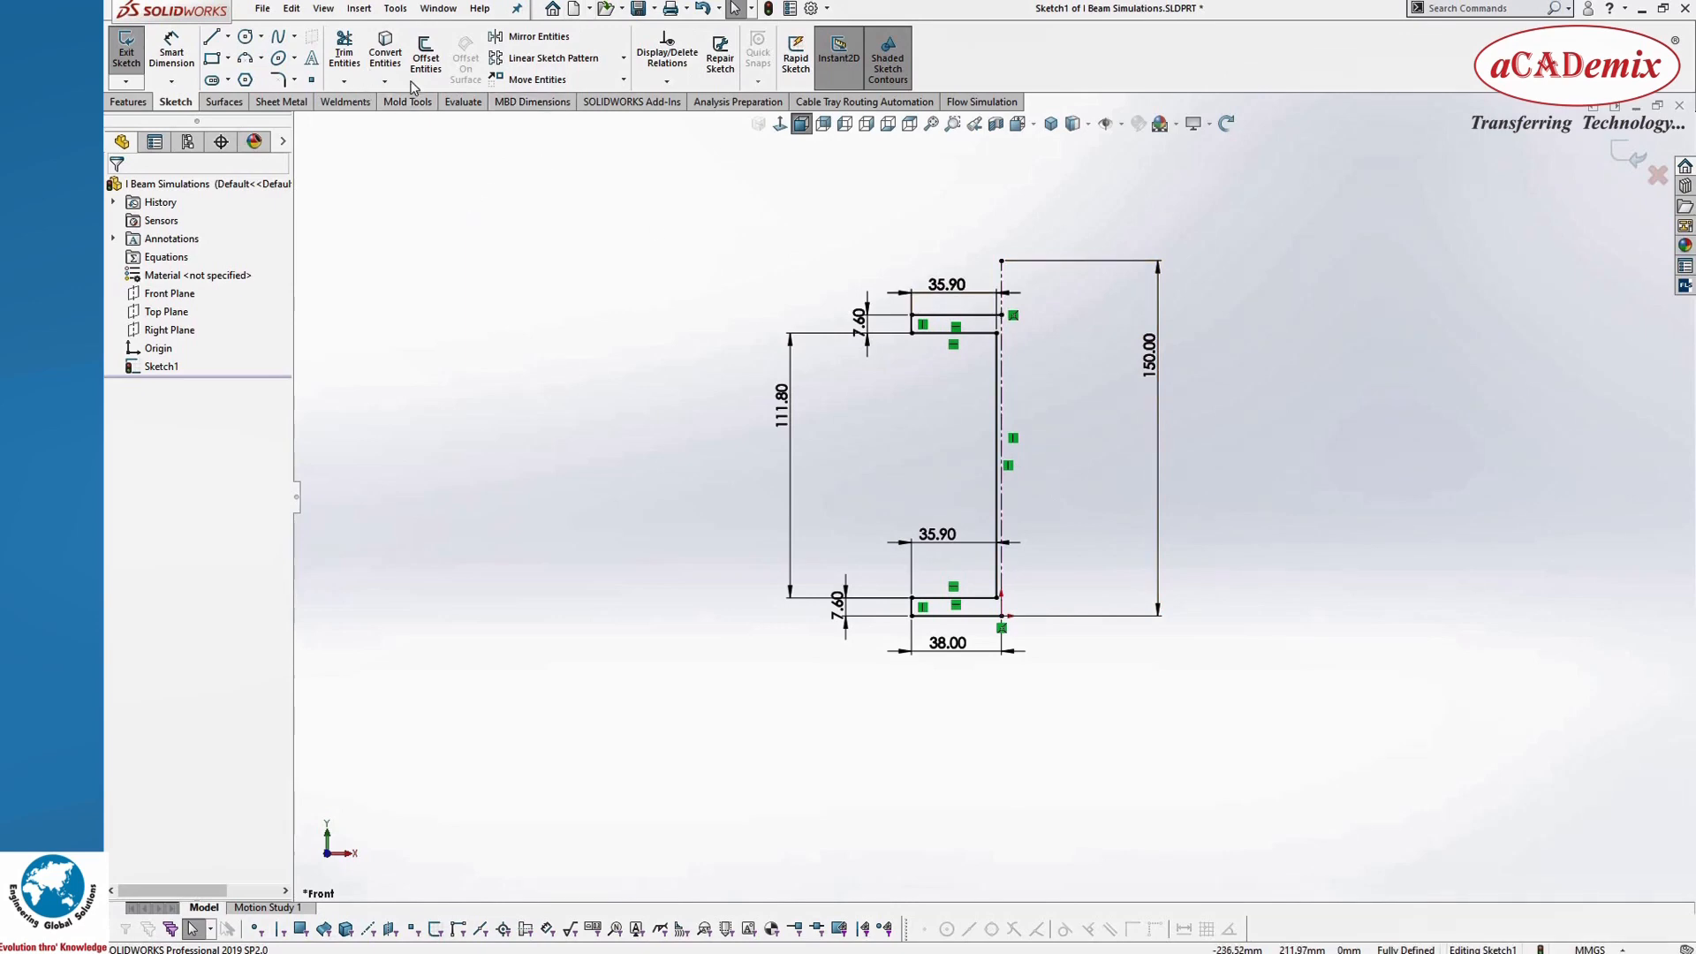
Step: Mirror the seven lines of the half I-beam profile about the vertical centerline, keeping the originals
left_click(540, 37)
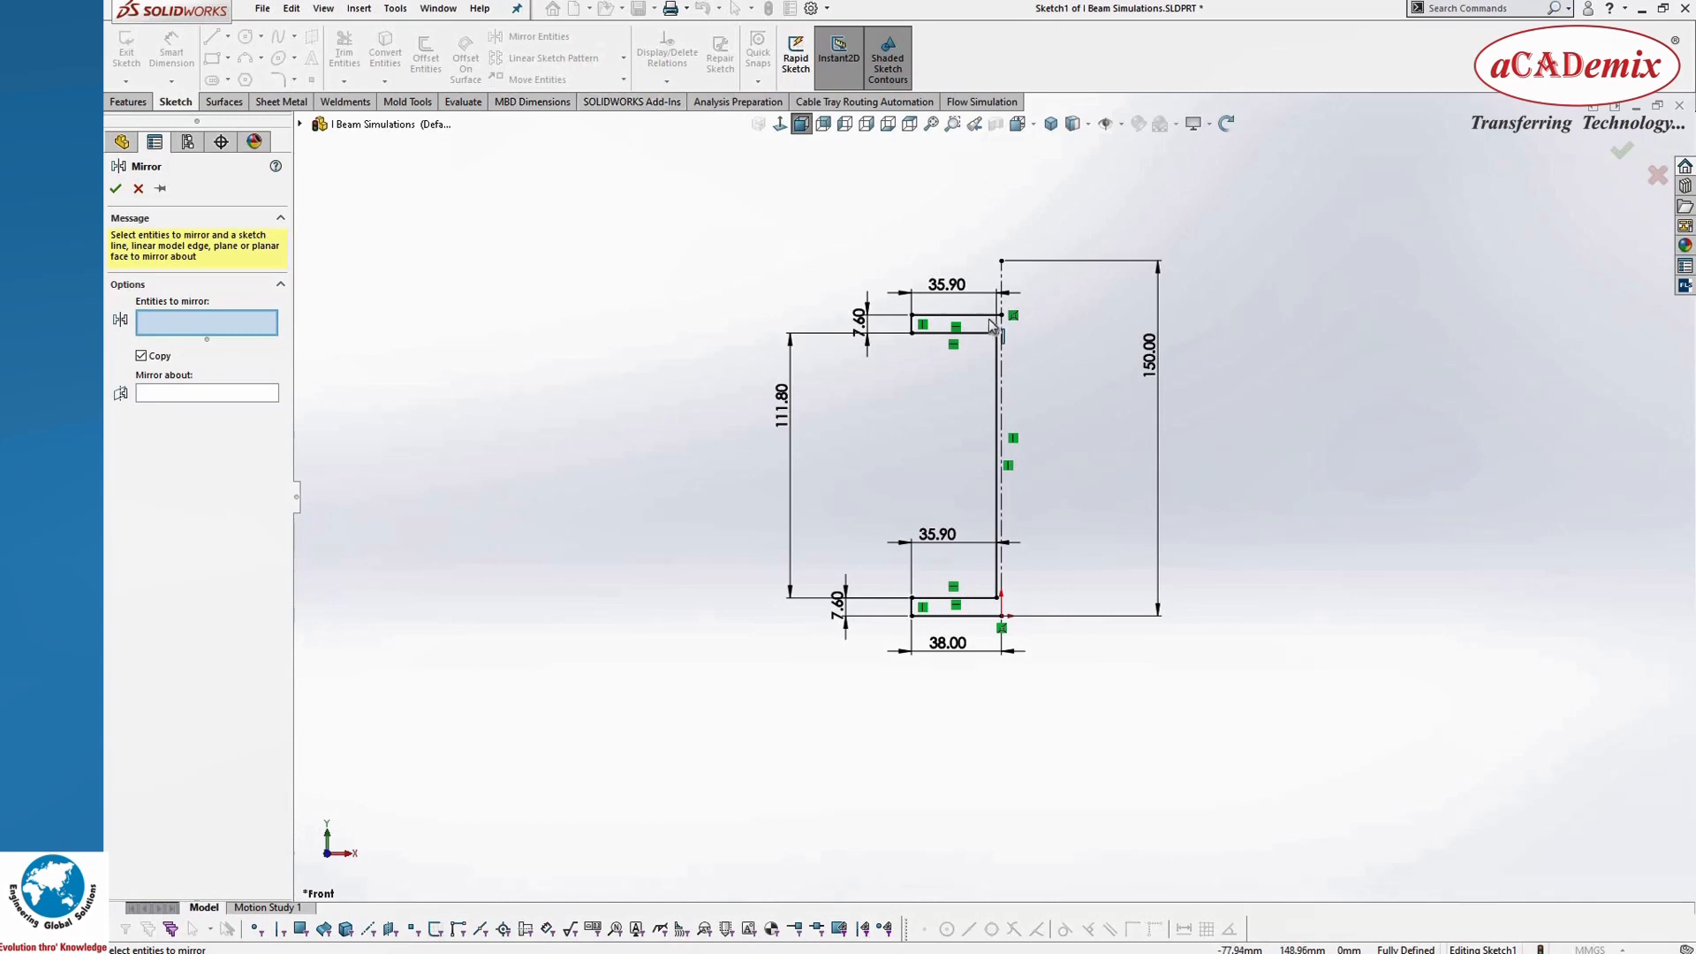
left_click(928, 317)
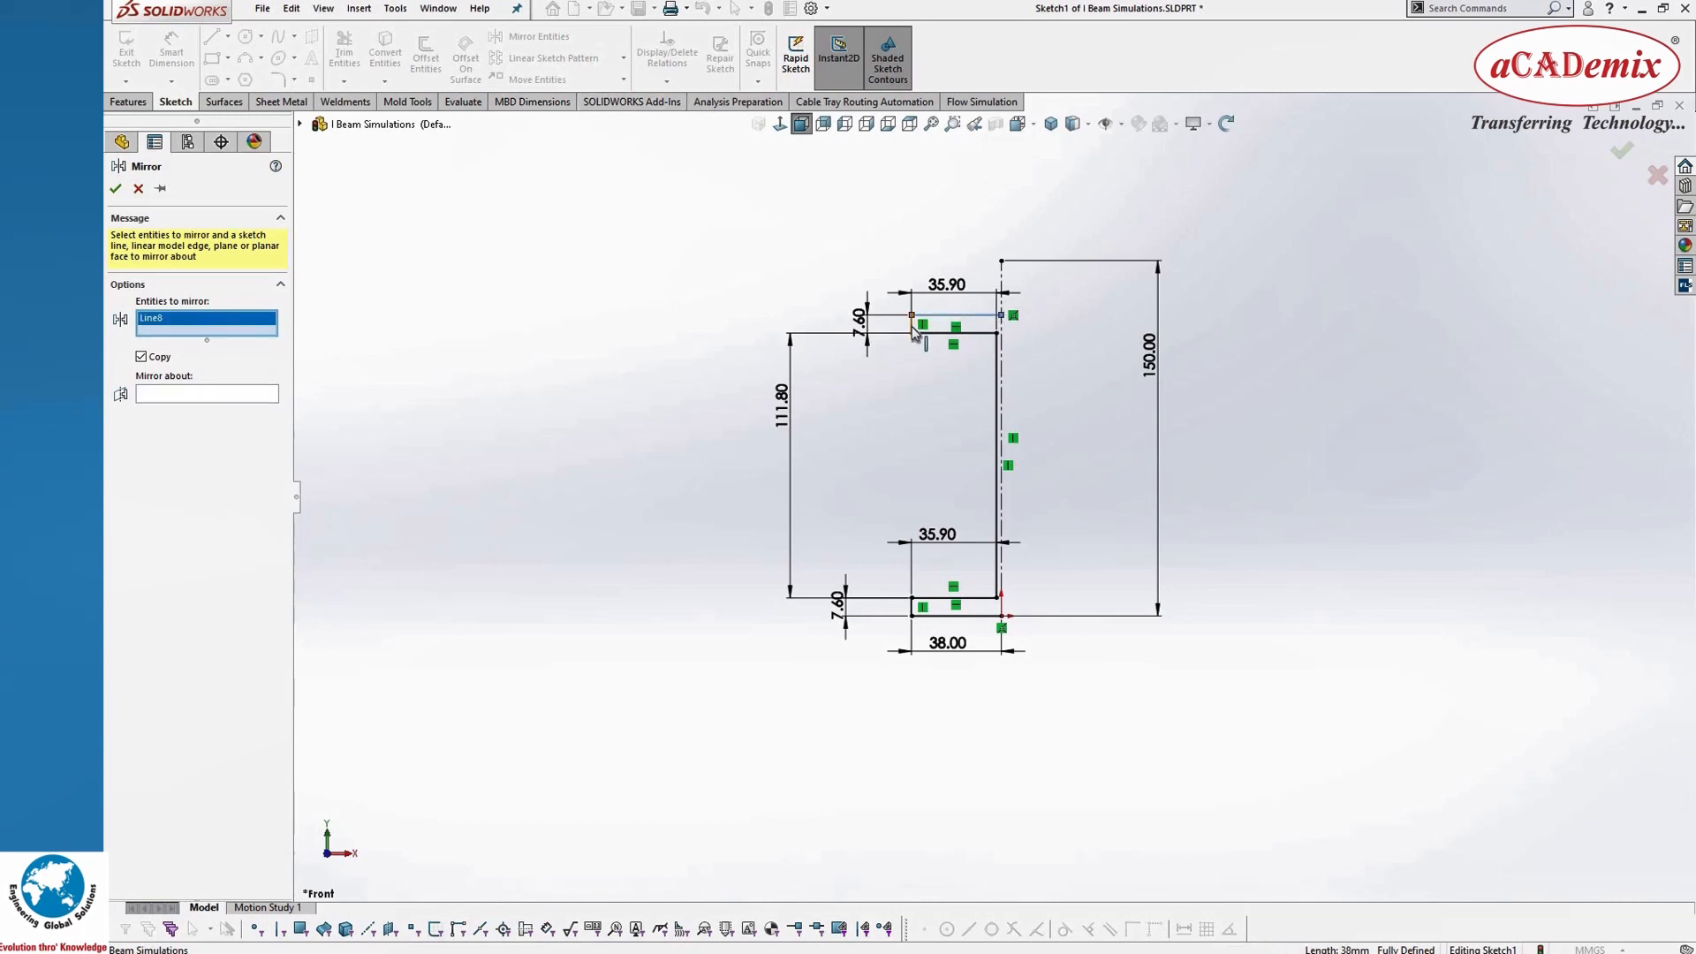
left_click(913, 327)
left_click(998, 371)
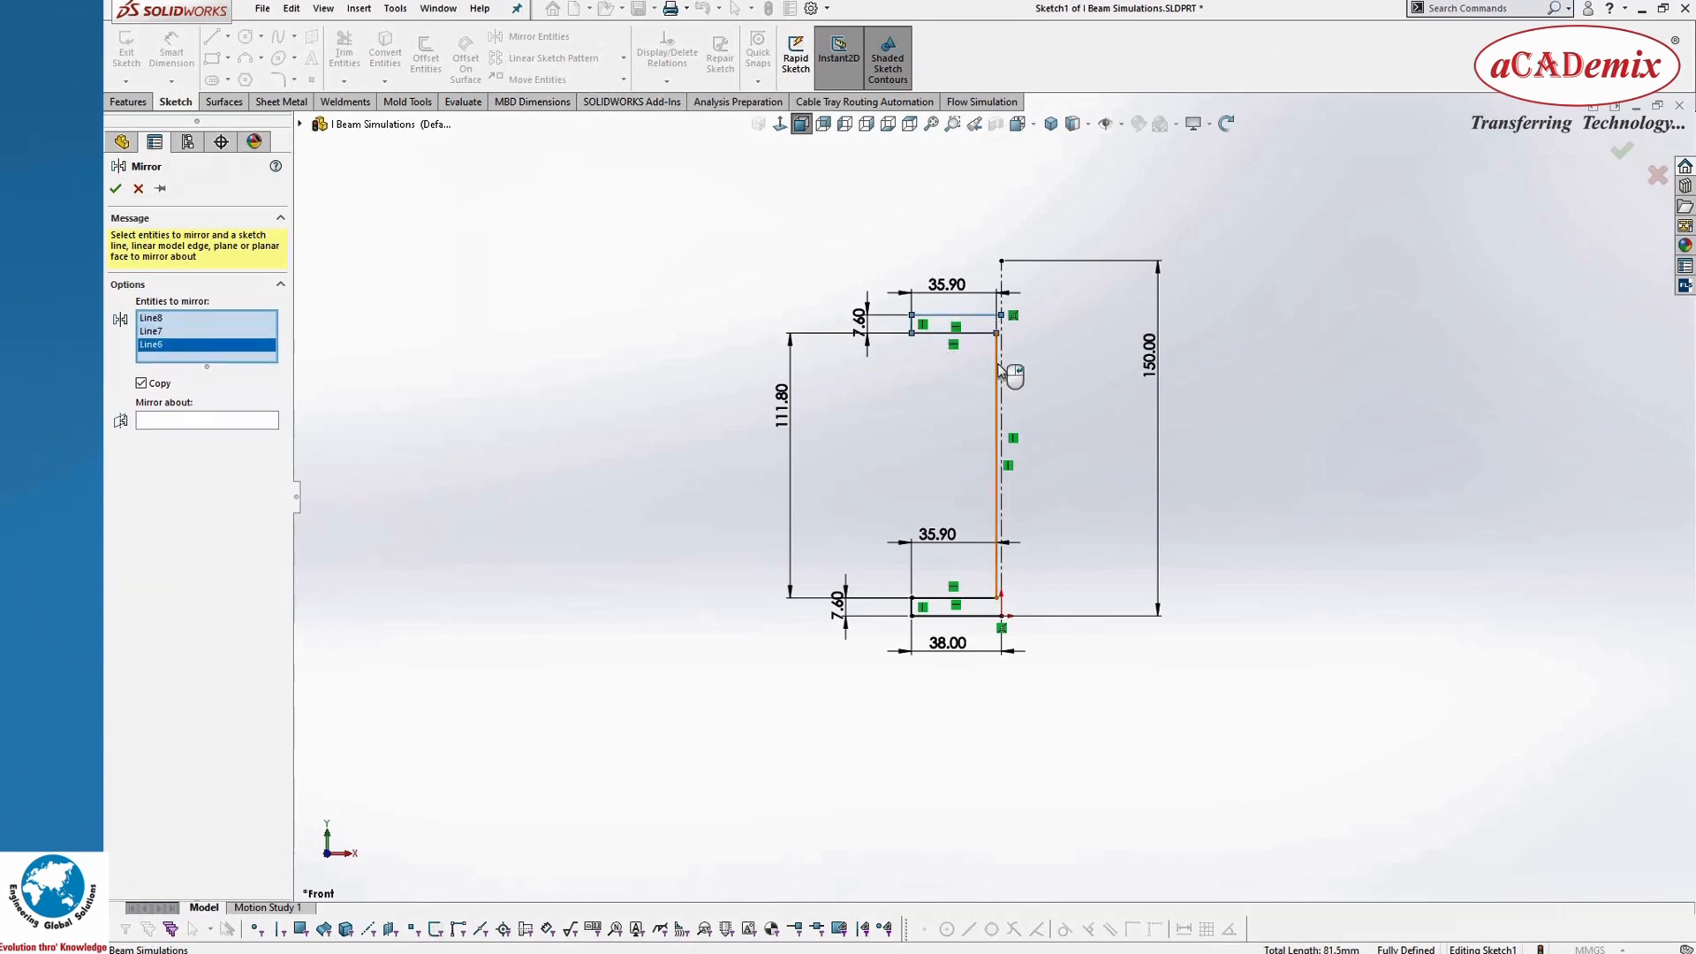
left_click(985, 598)
left_click(912, 609)
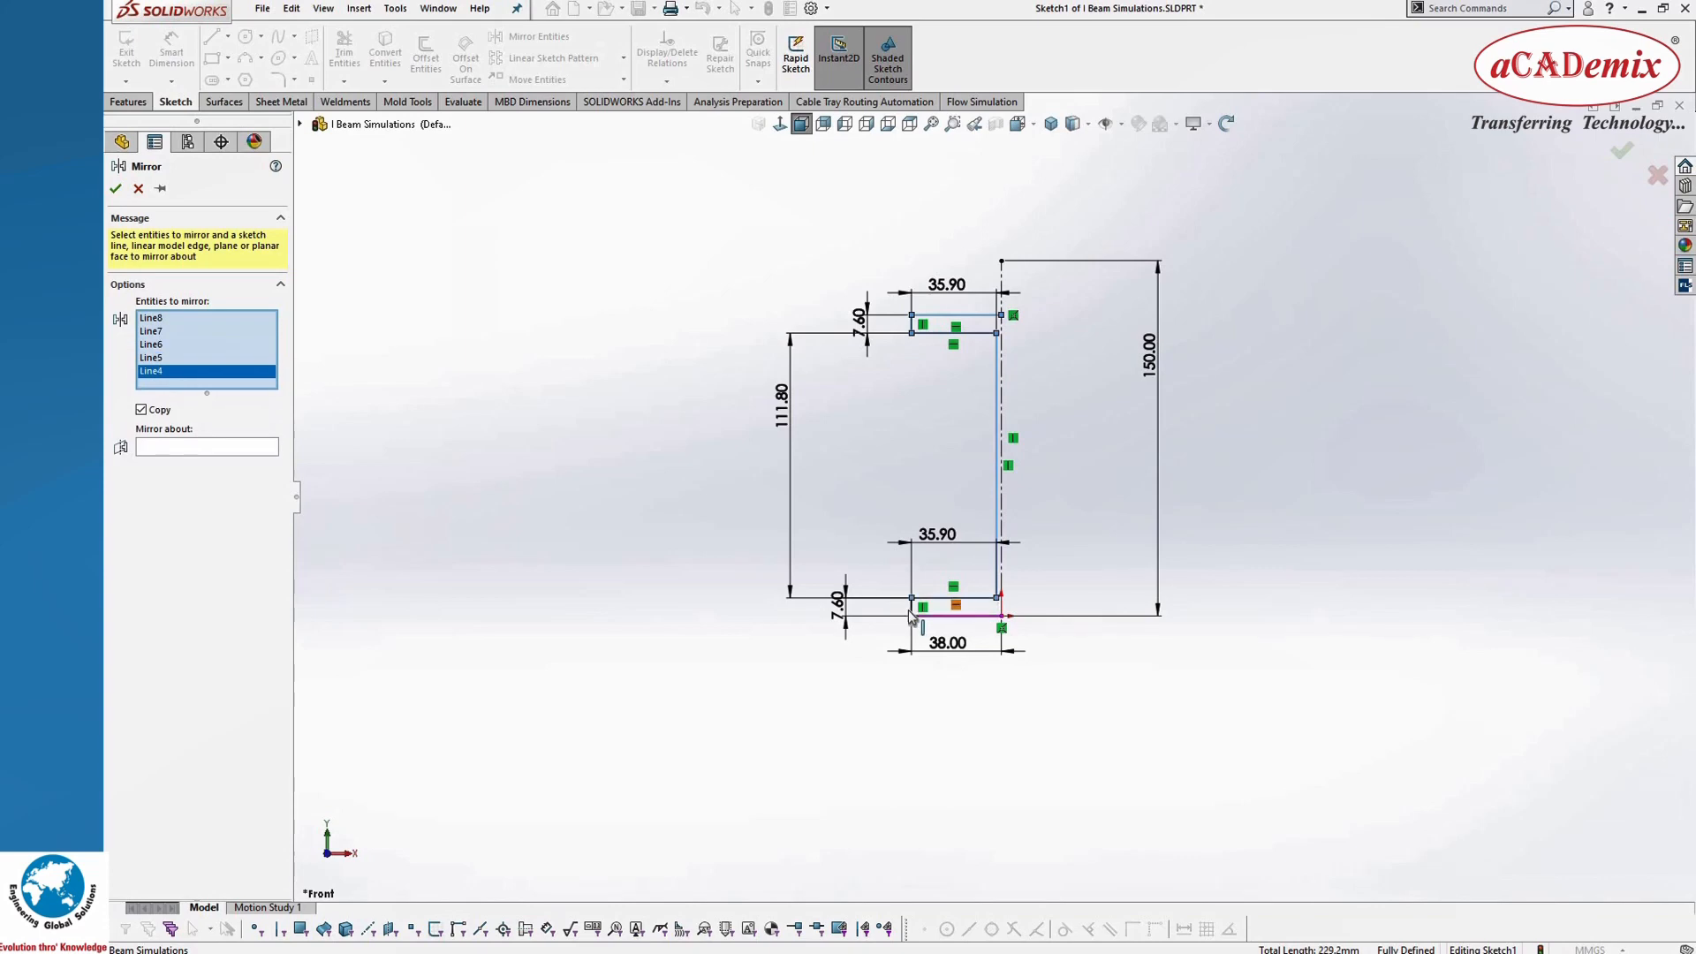
left_click(910, 610)
left_click(936, 617)
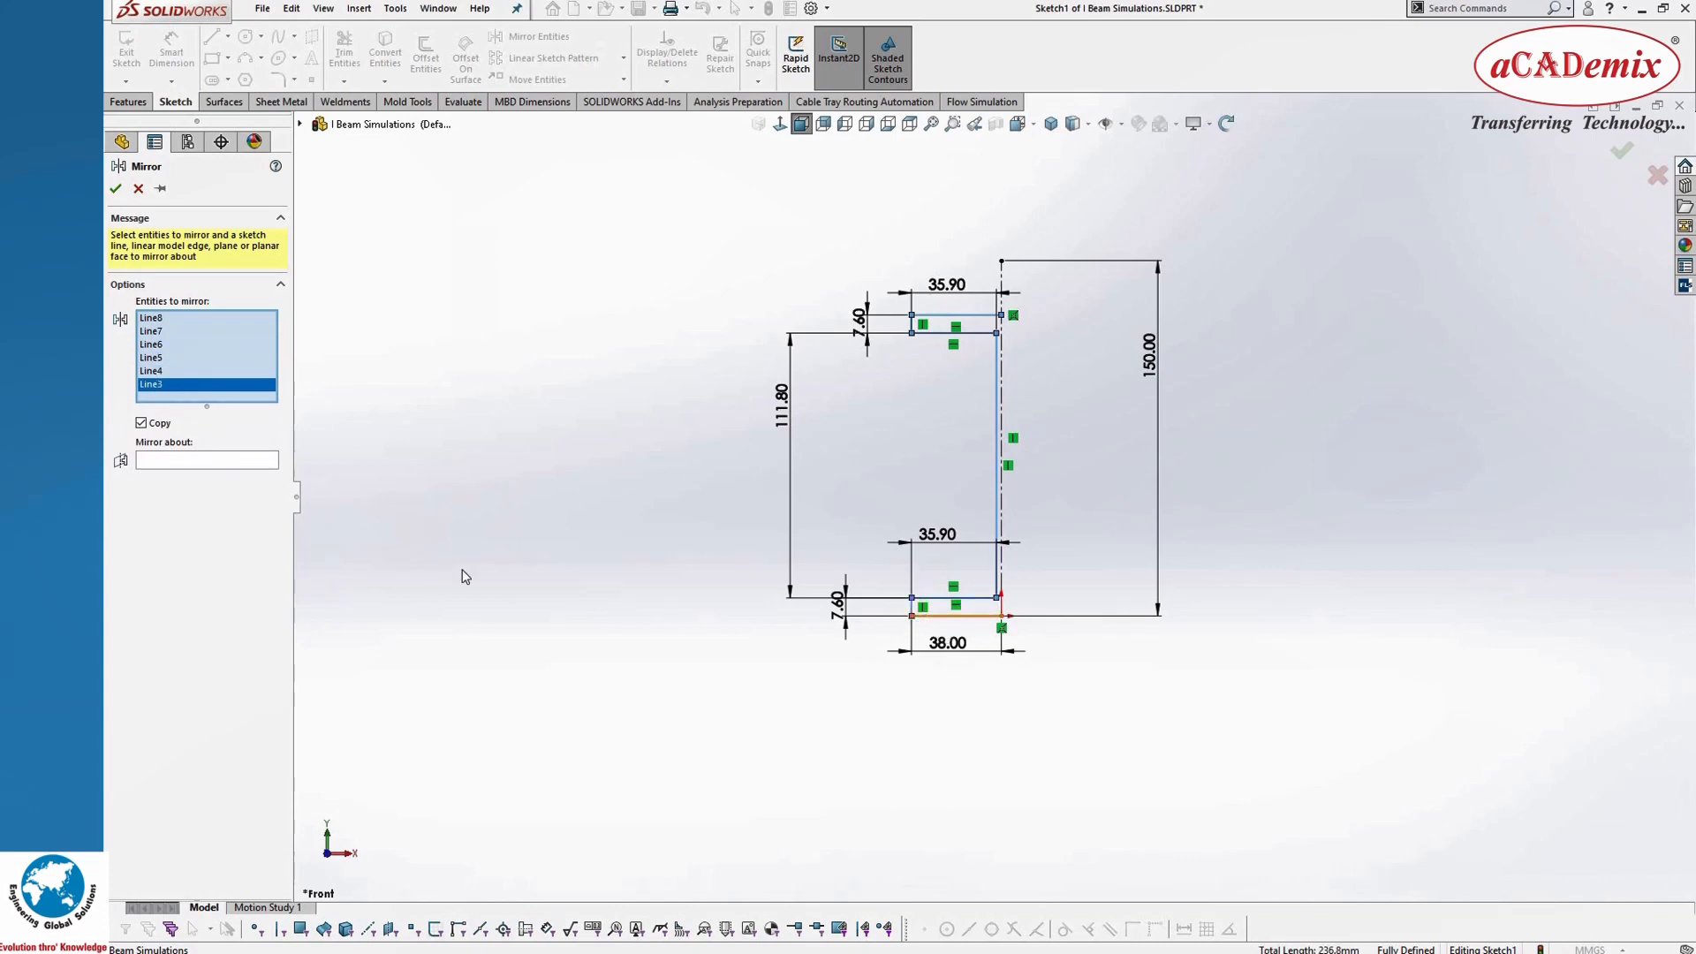
left_click(212, 477)
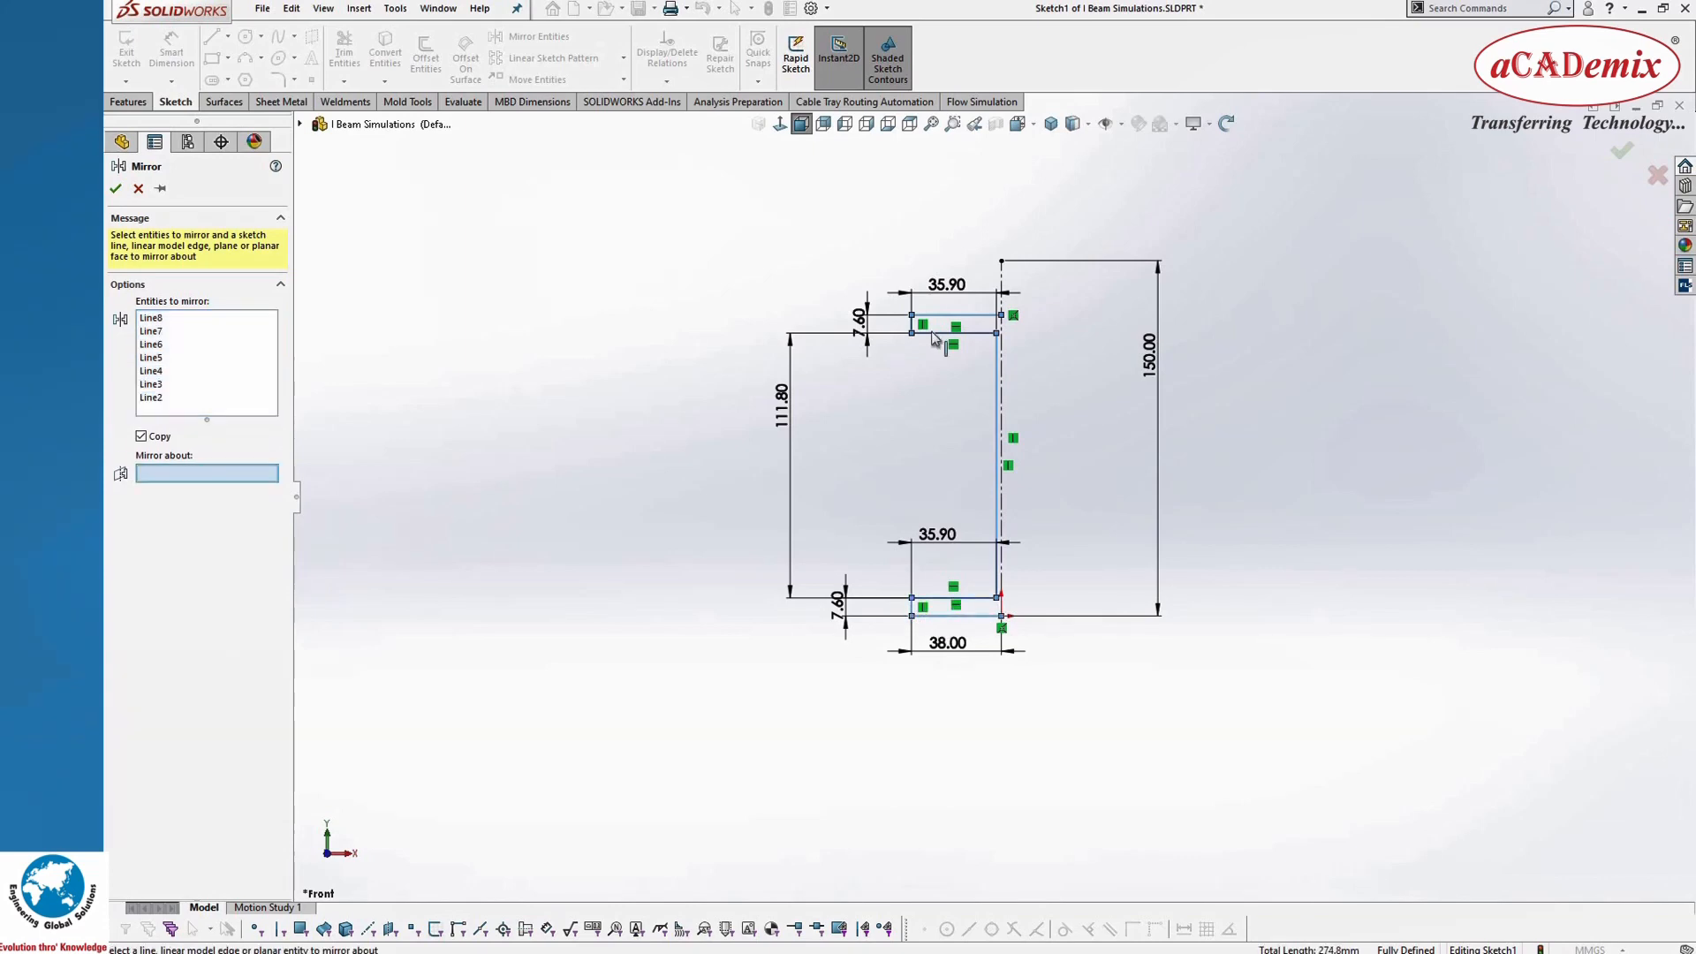
left_click(1002, 284)
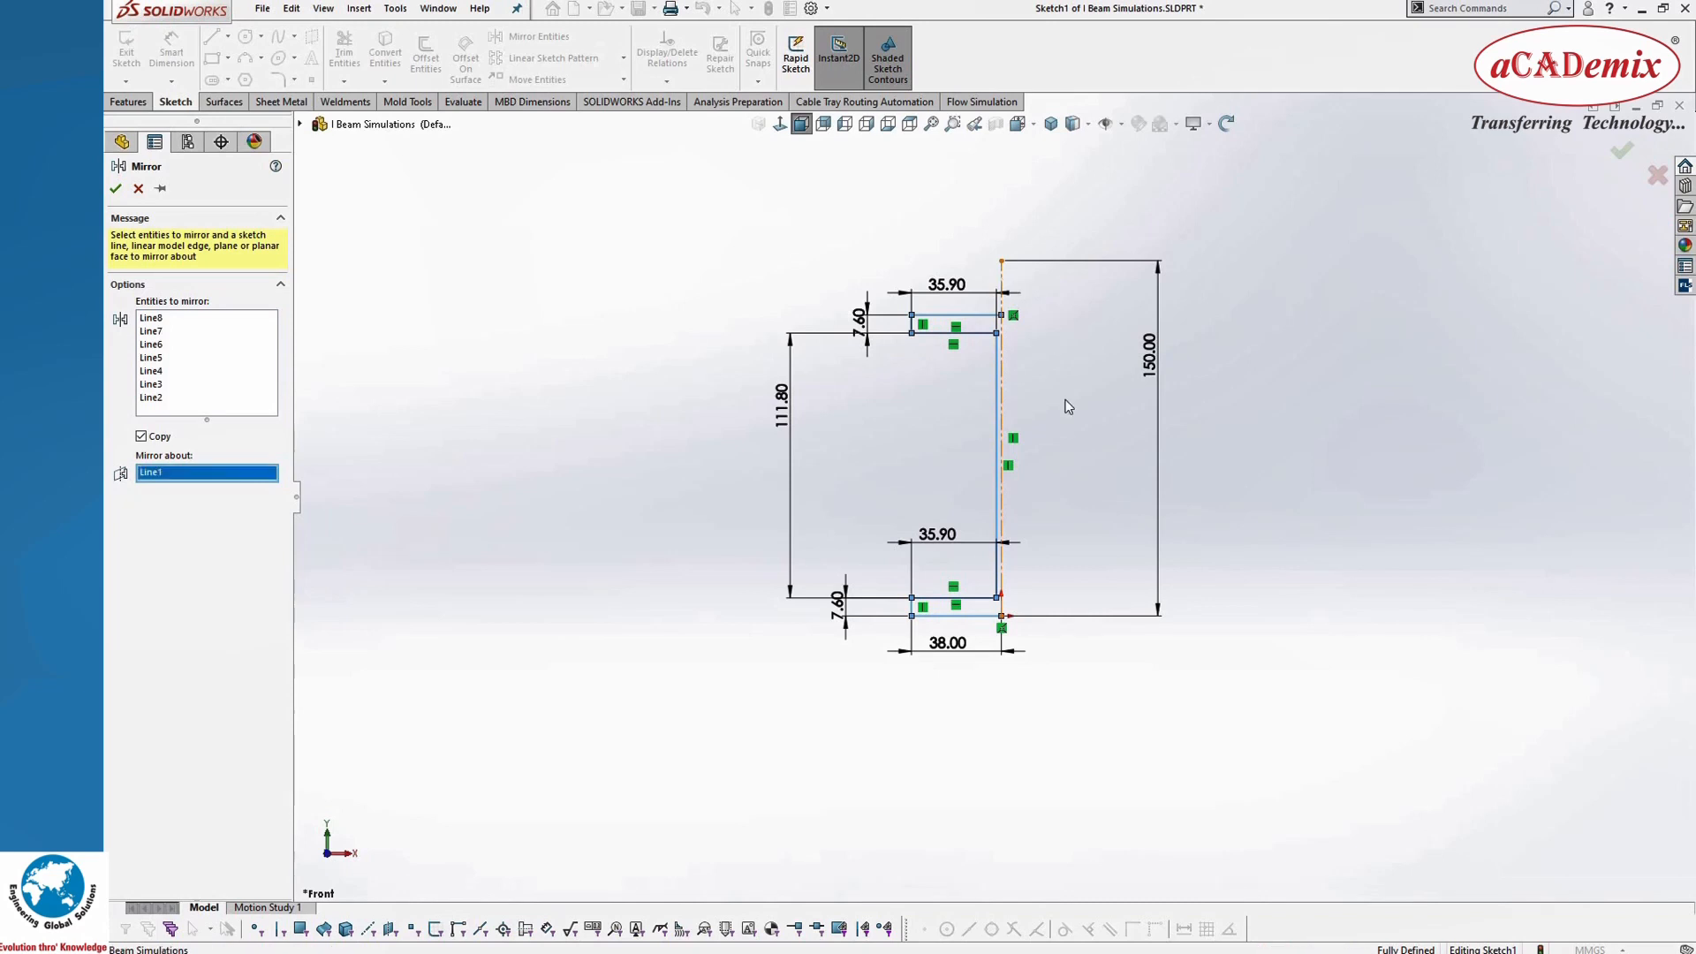
left_click(116, 189)
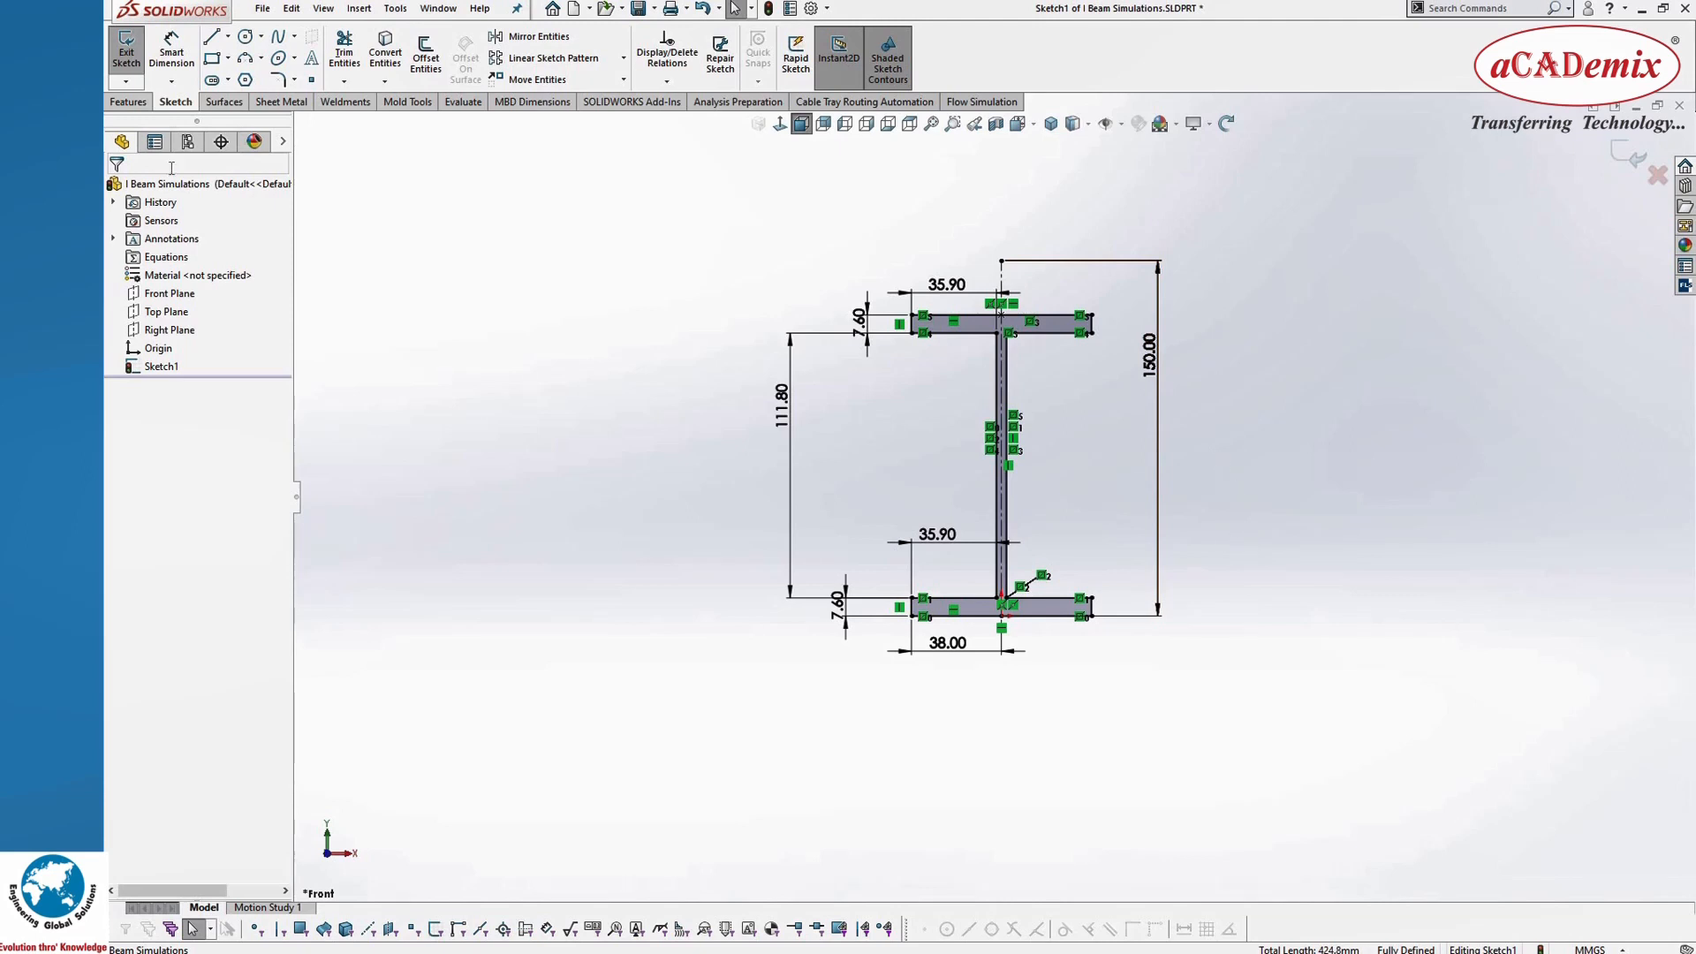
Step: Extrude the I-beam profile 5000 mm from the sketch plane with a blind end condition
left_click(138, 104)
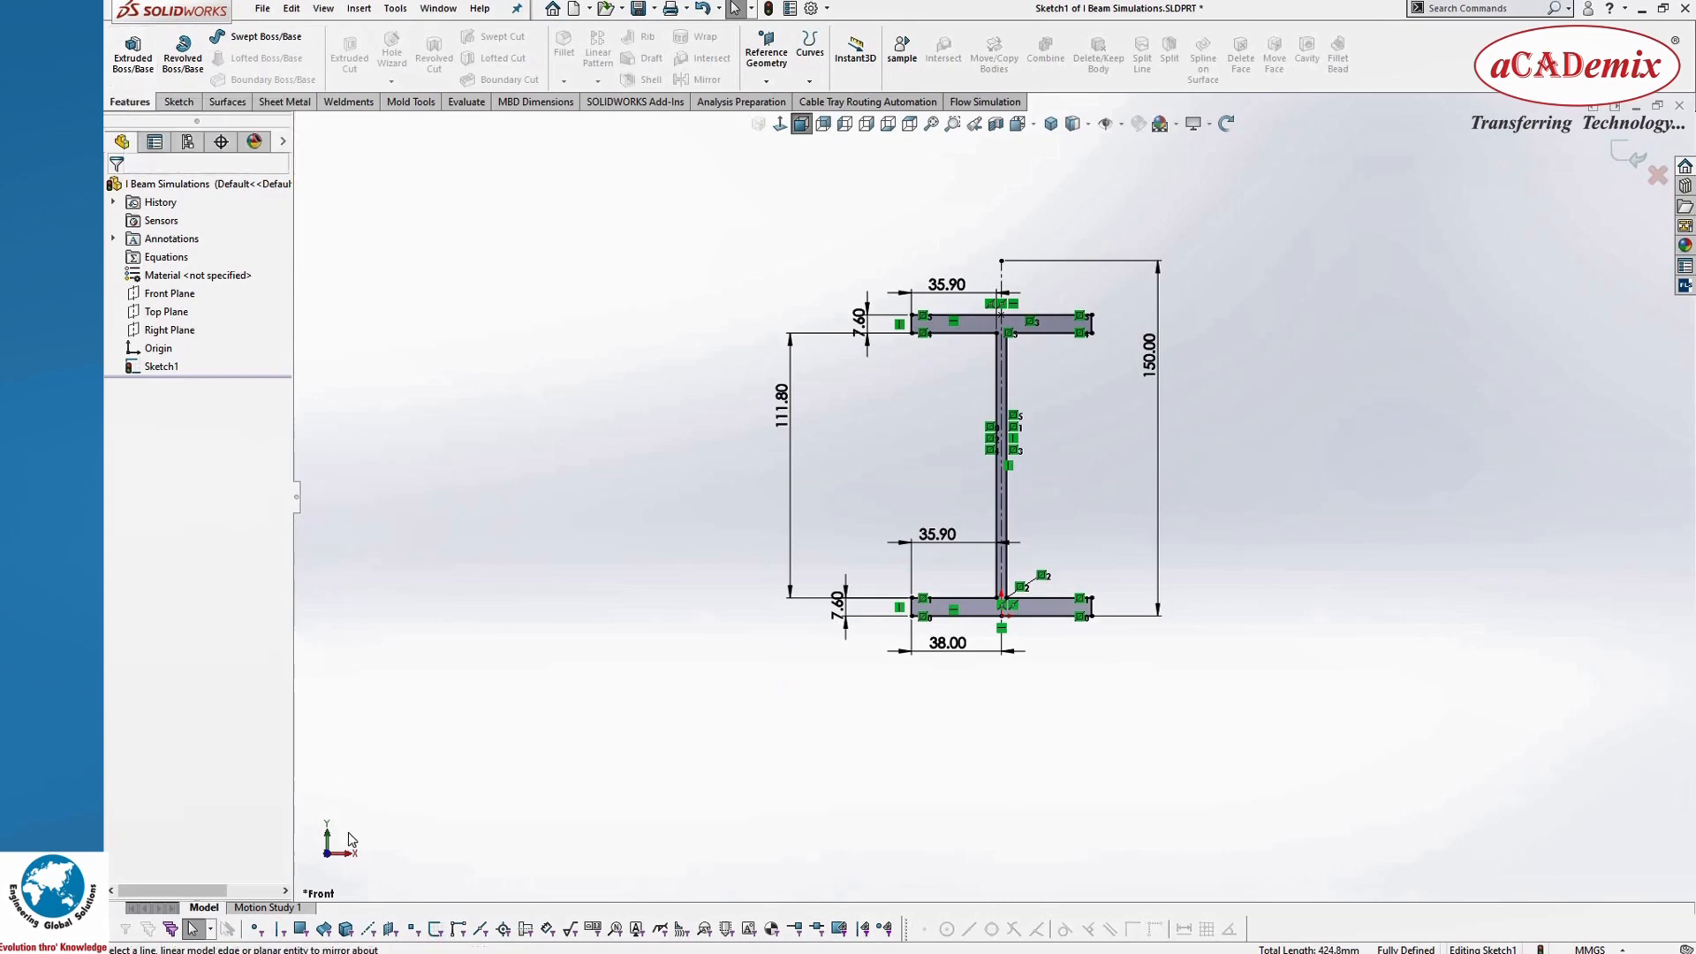
left_click(133, 51)
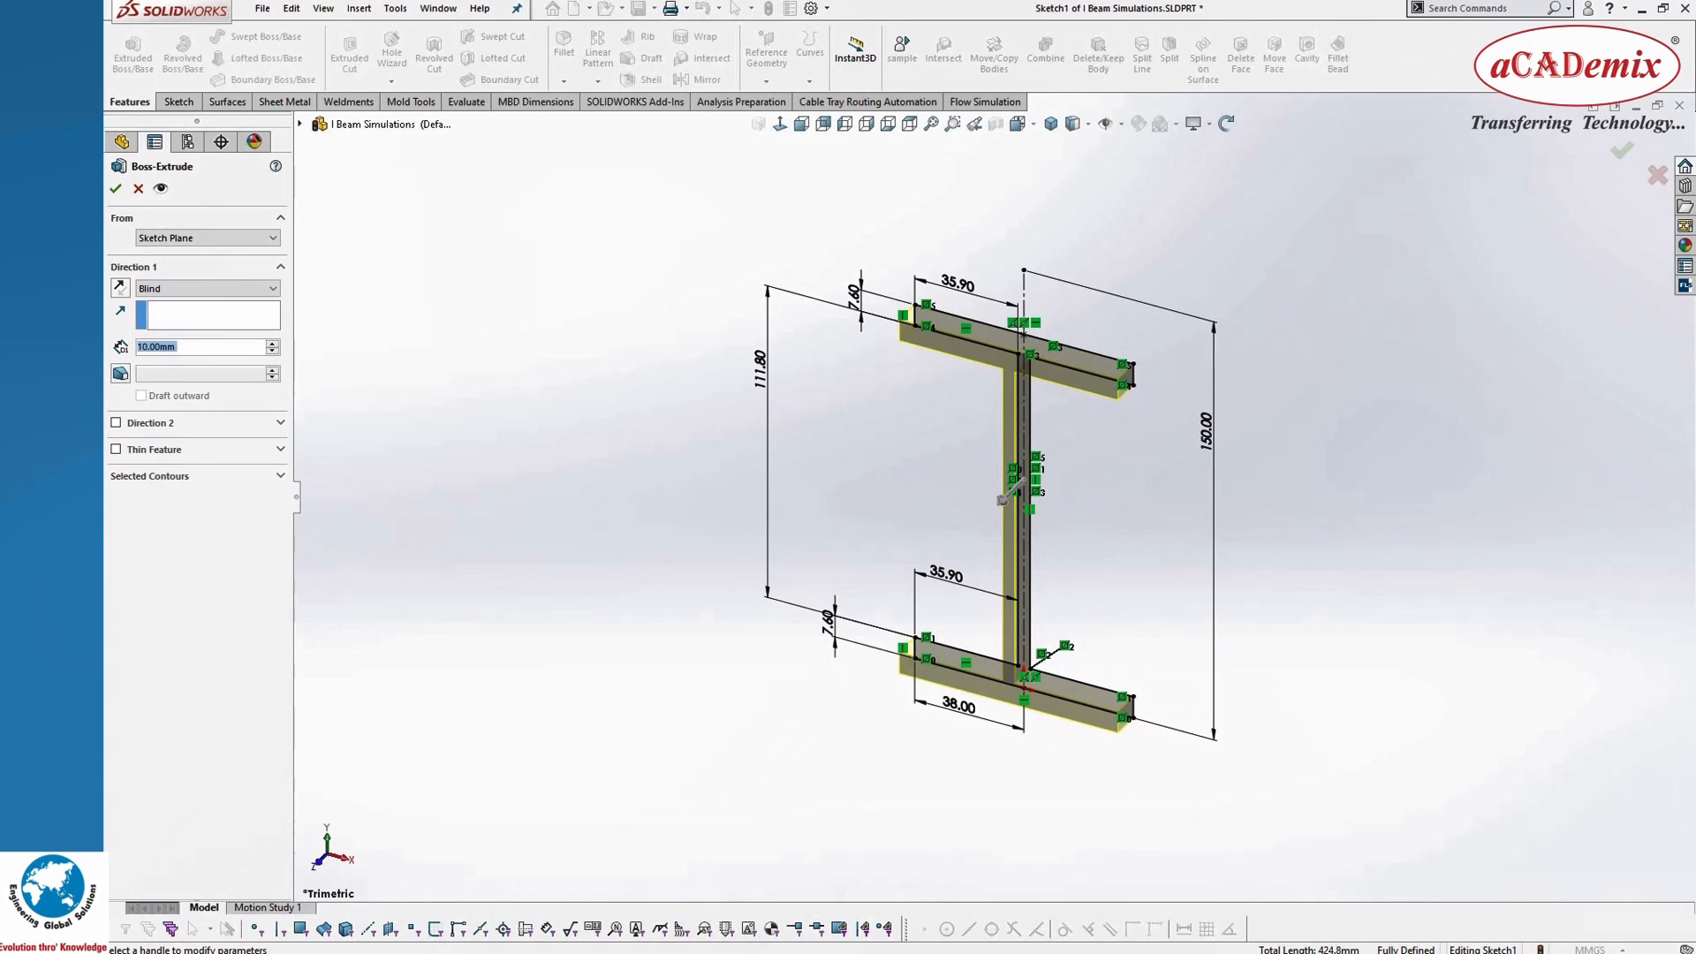
type("5000")
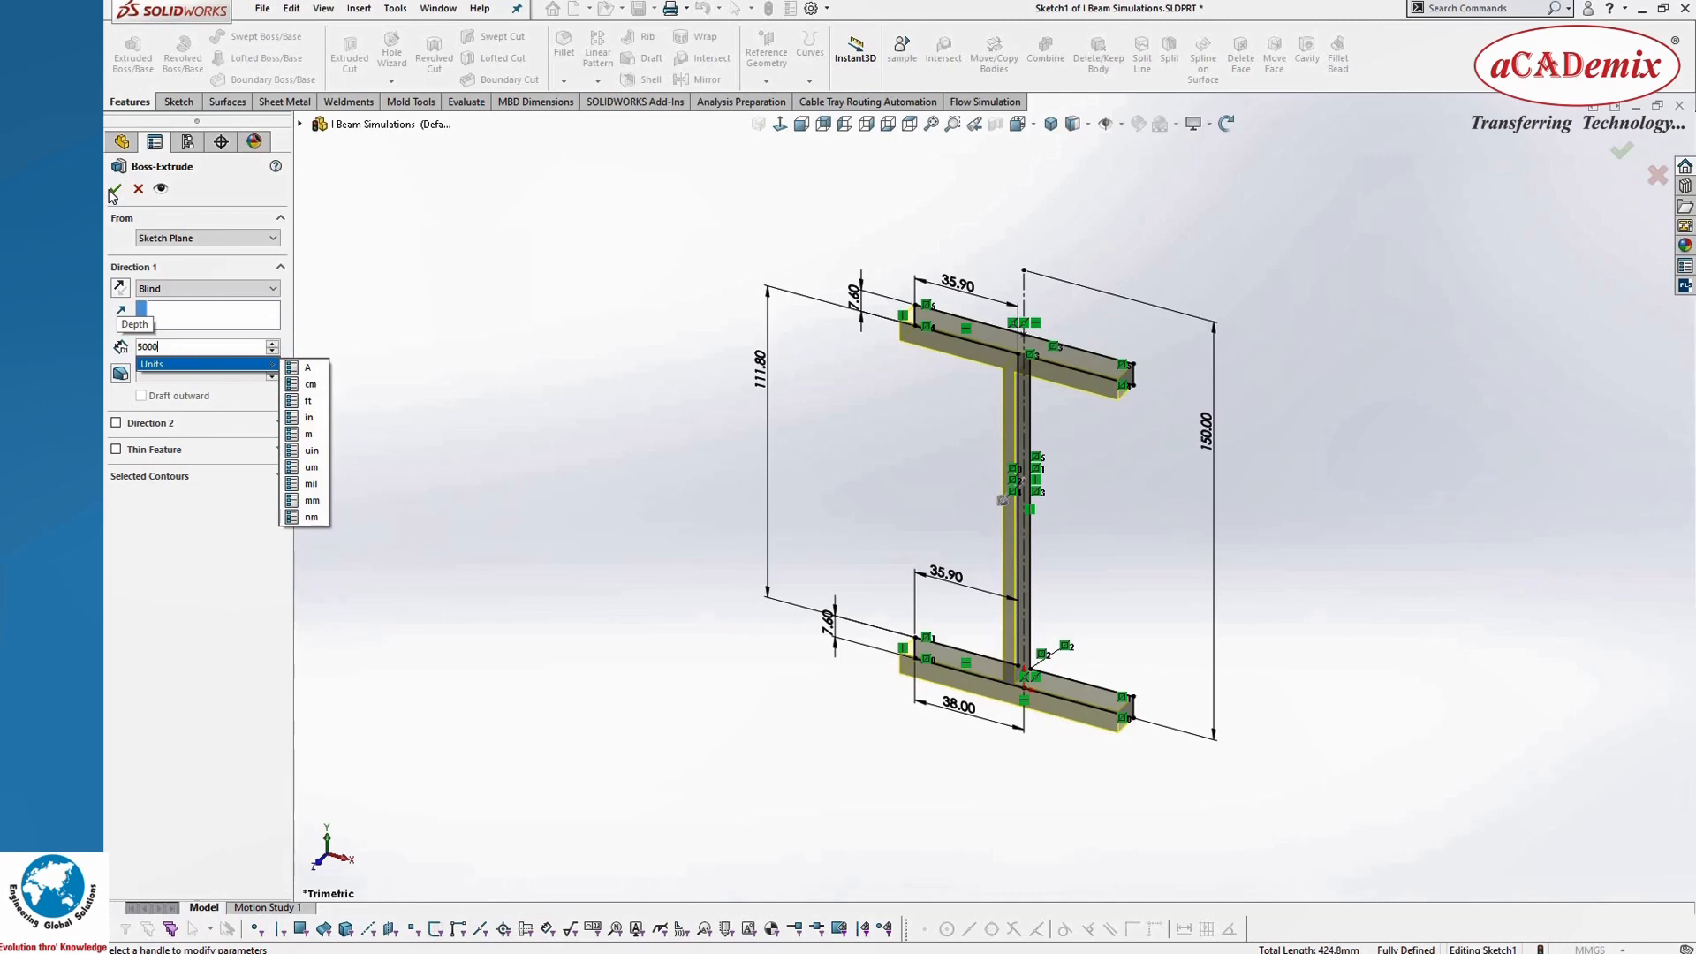
key("Return")
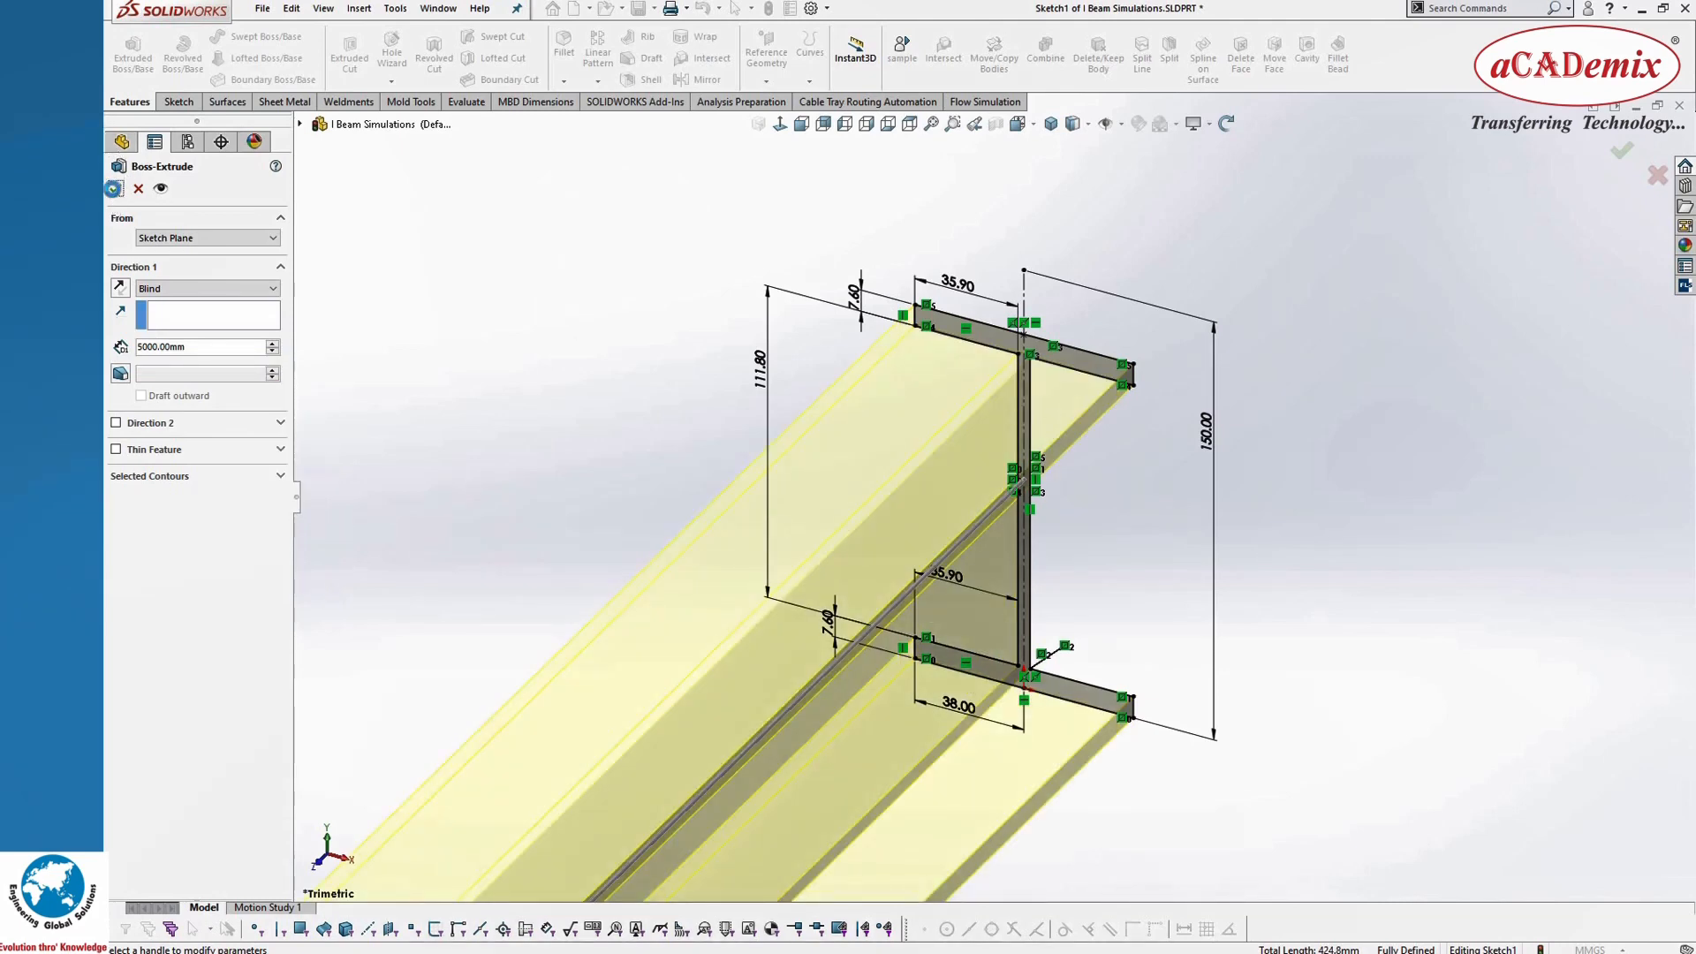
scroll(1479, 592, "up", 10)
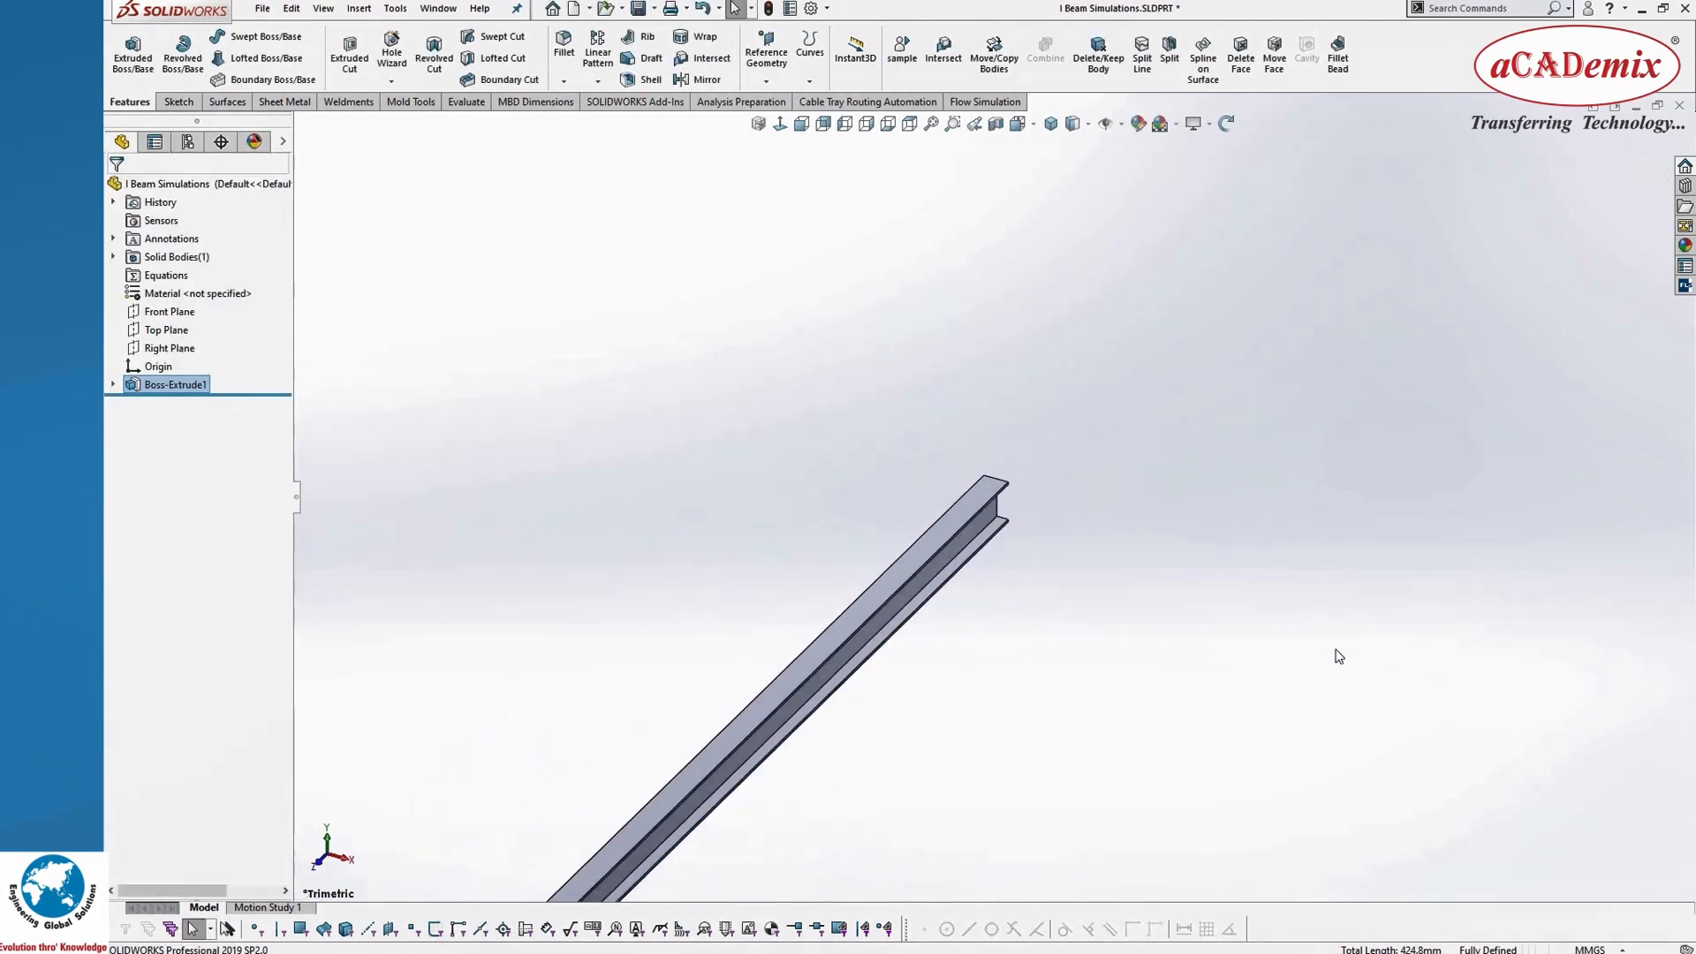
left_click(1018, 124)
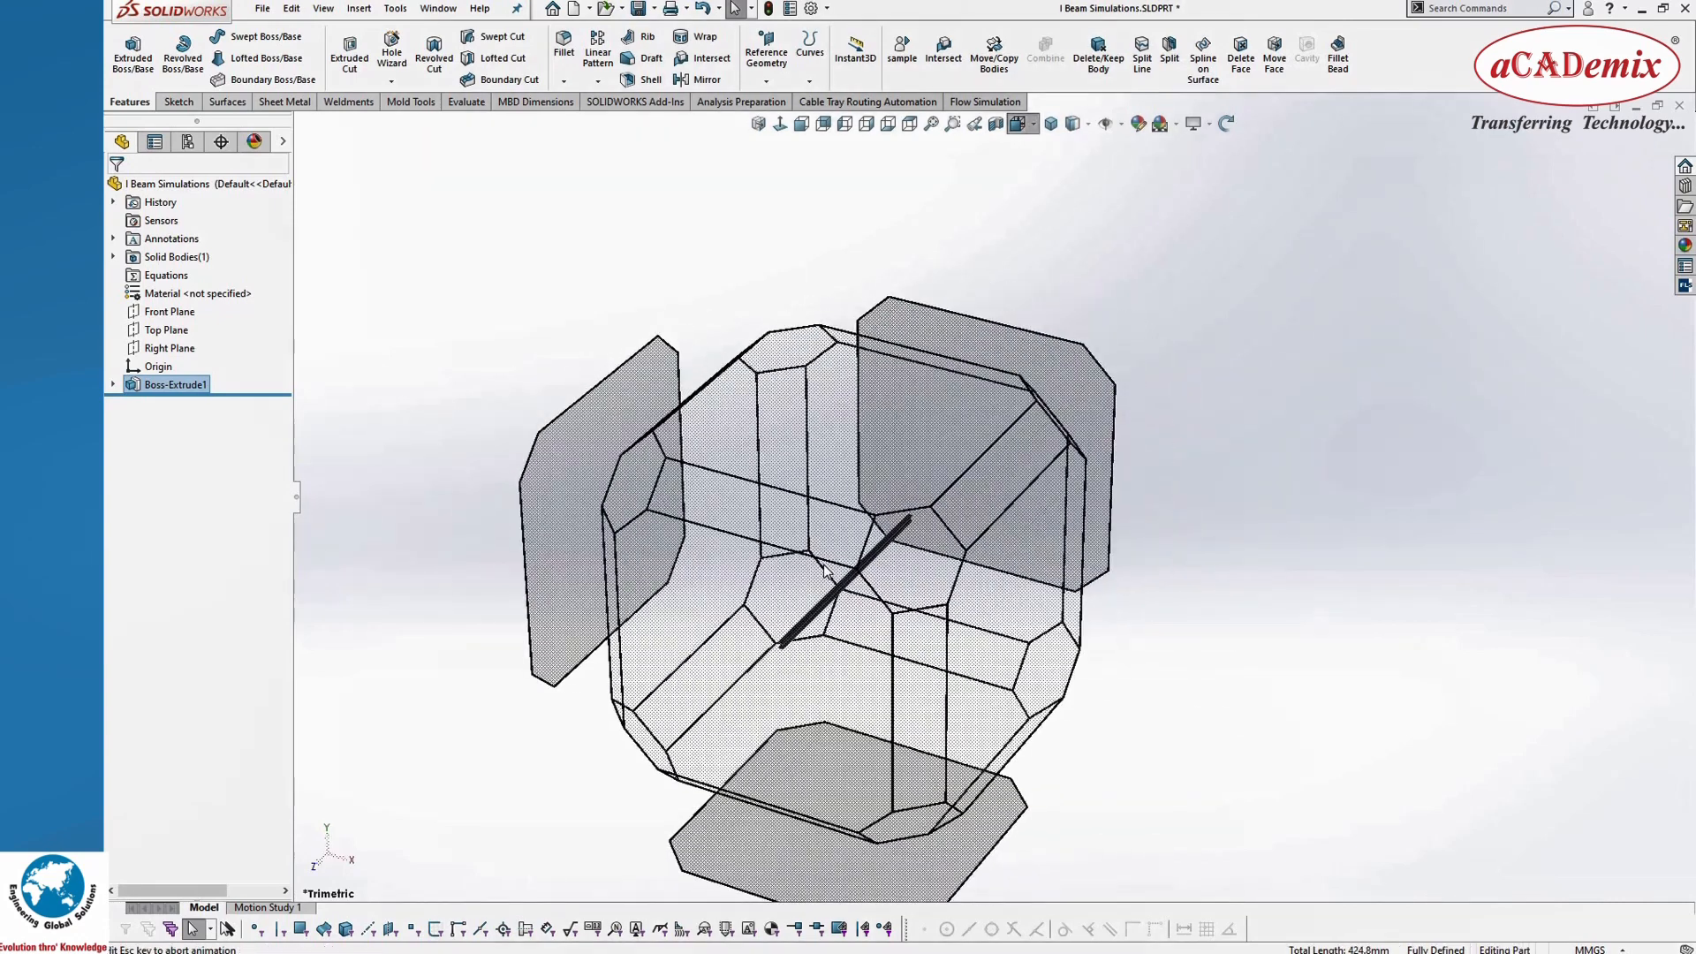
left_click(823, 564)
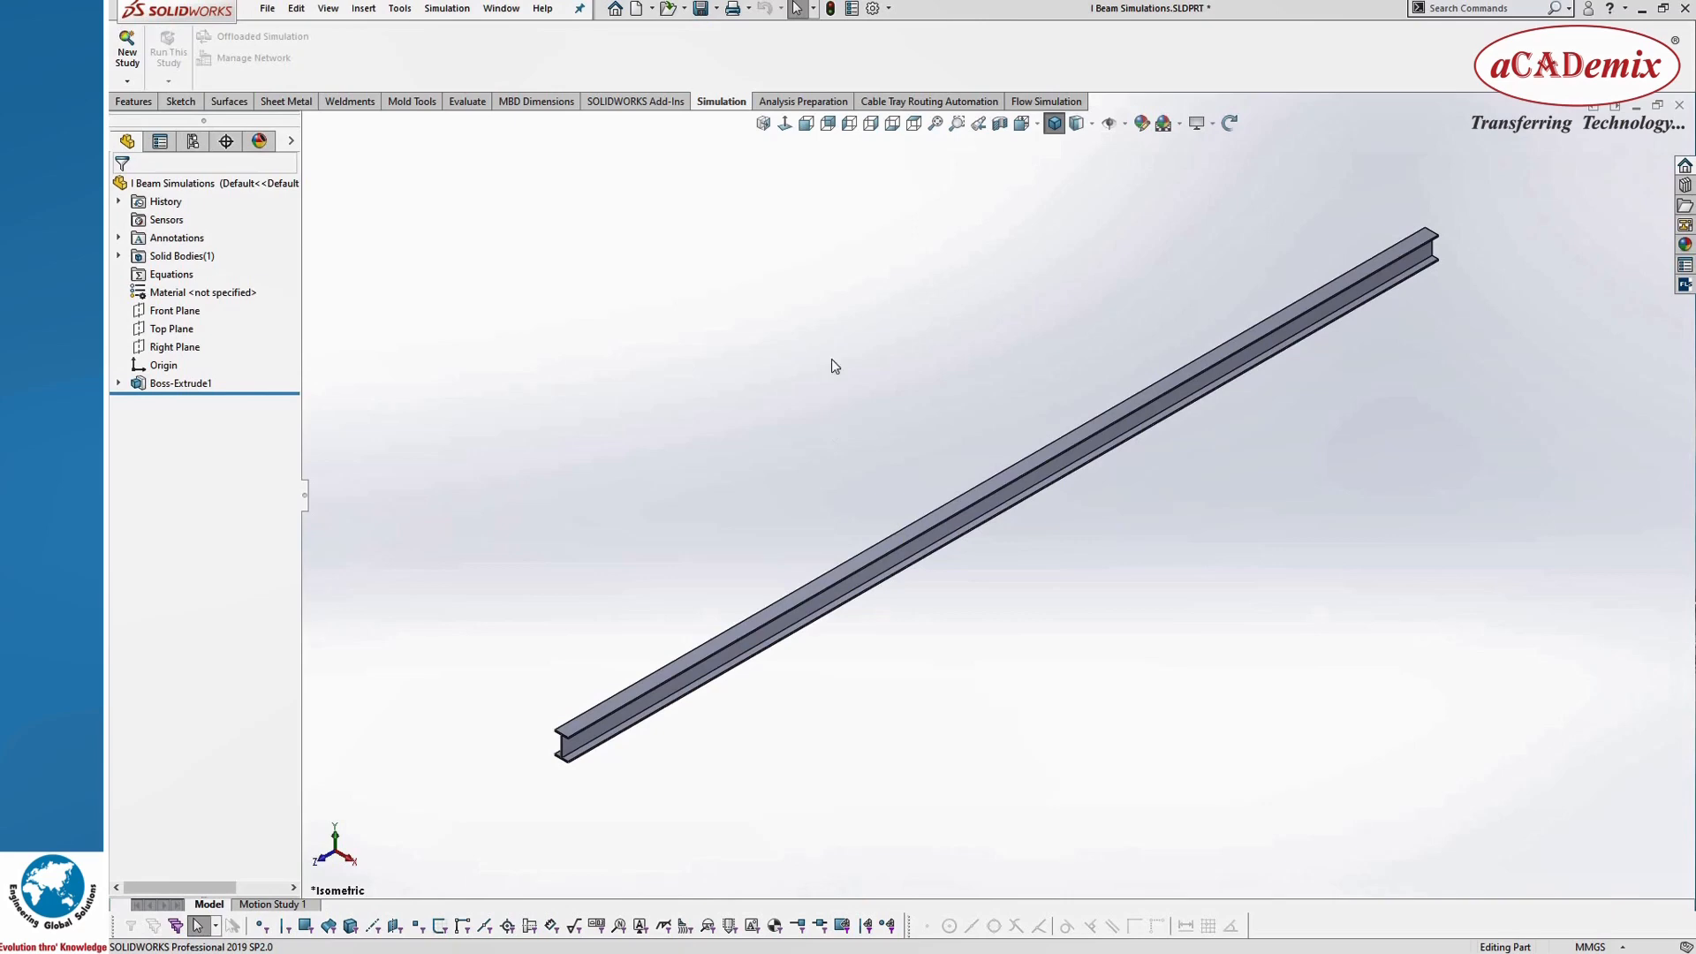
Step: Create a new buckling simulation study named "Buckling 1 (One End is Fixed Other End is Free)"
left_click(125, 54)
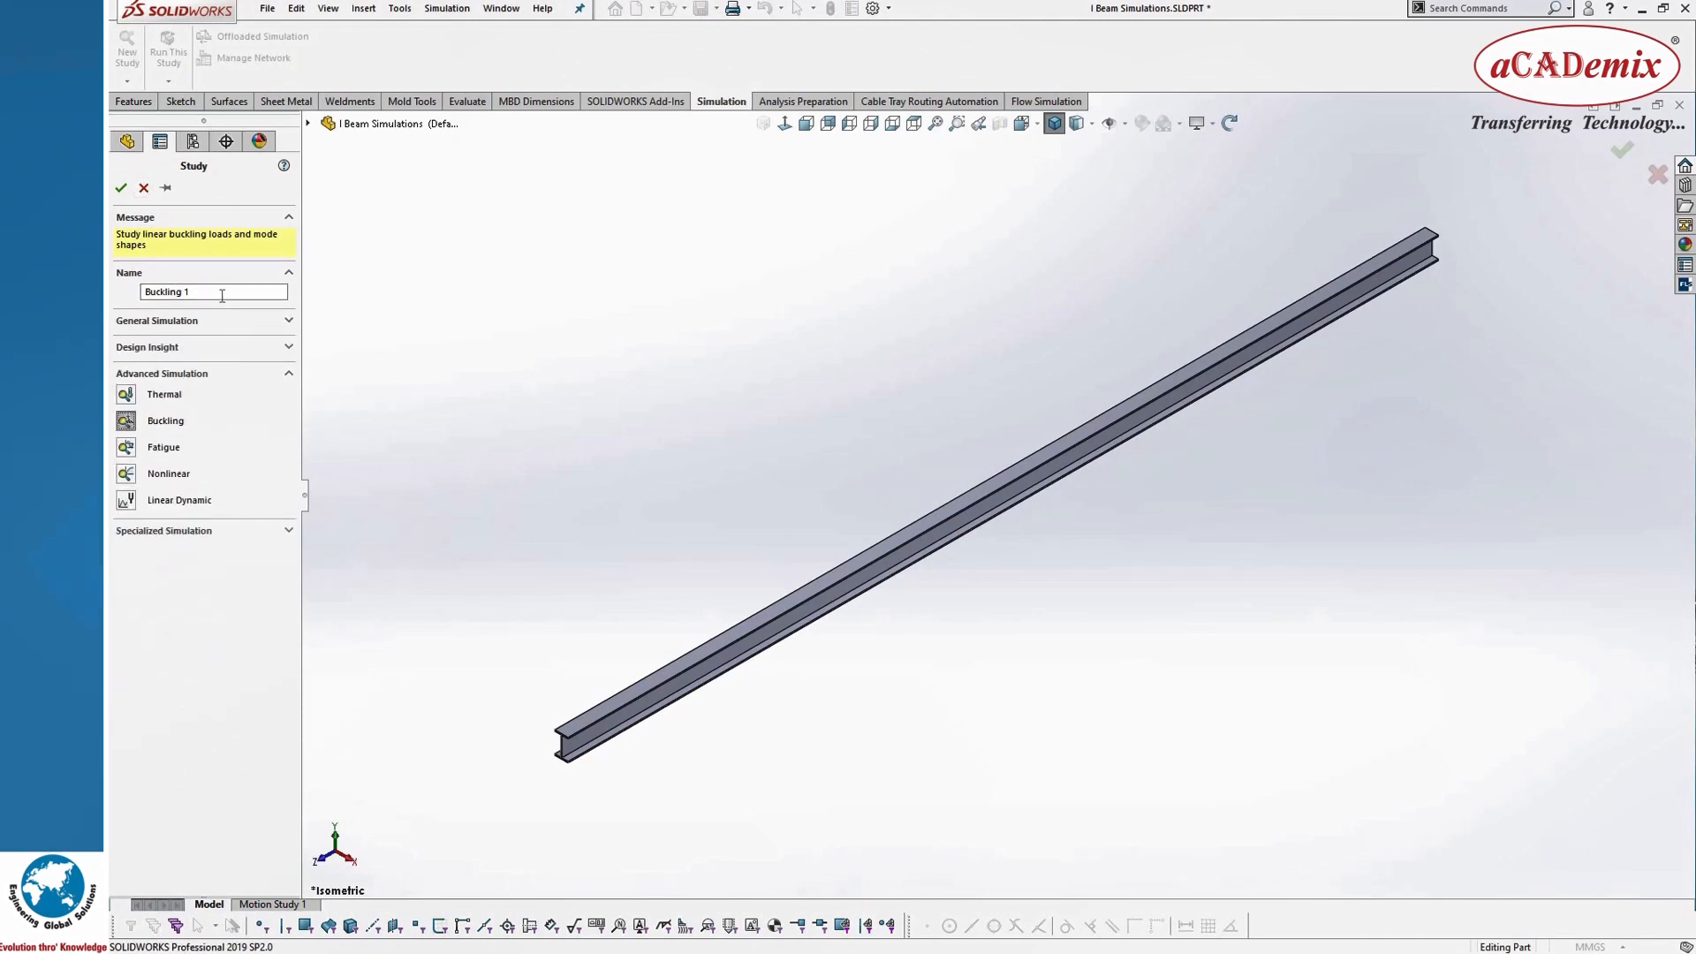
left_click(219, 292)
type("(One End")
type(" is")
type(" Fixed Othe")
type("r End is")
type(" Free")
type(")")
left_click(121, 189)
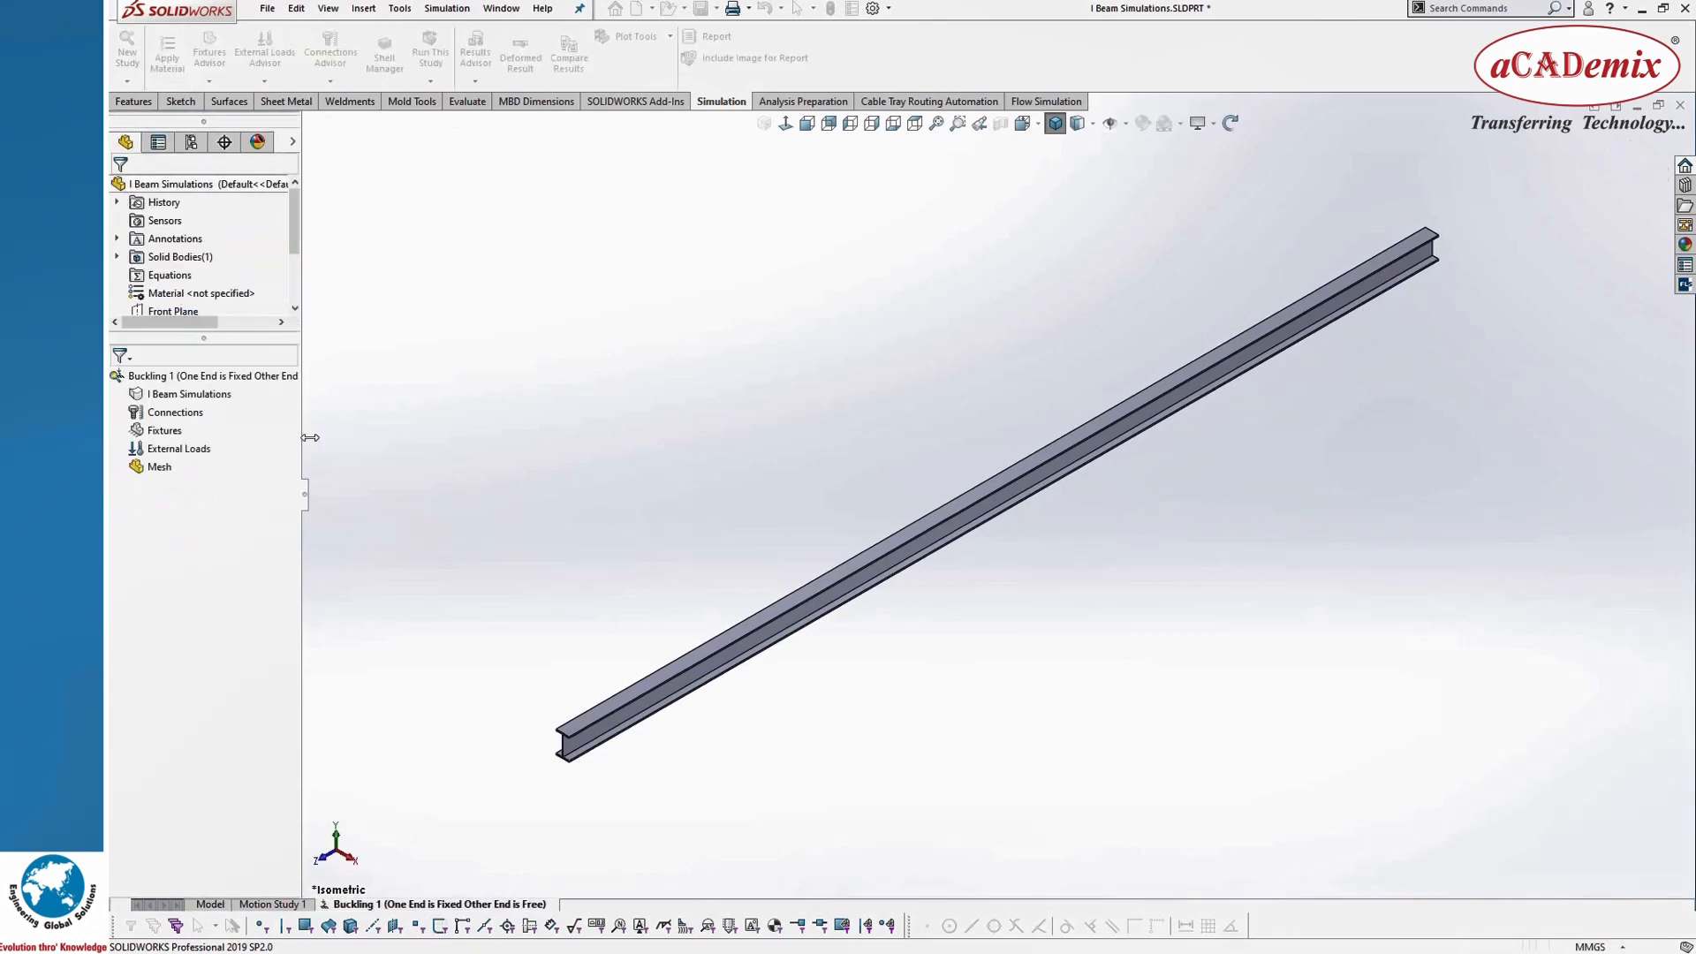
Step: Treat the I Beam Simulations body as a beam in the buckling study
right_click(188, 398)
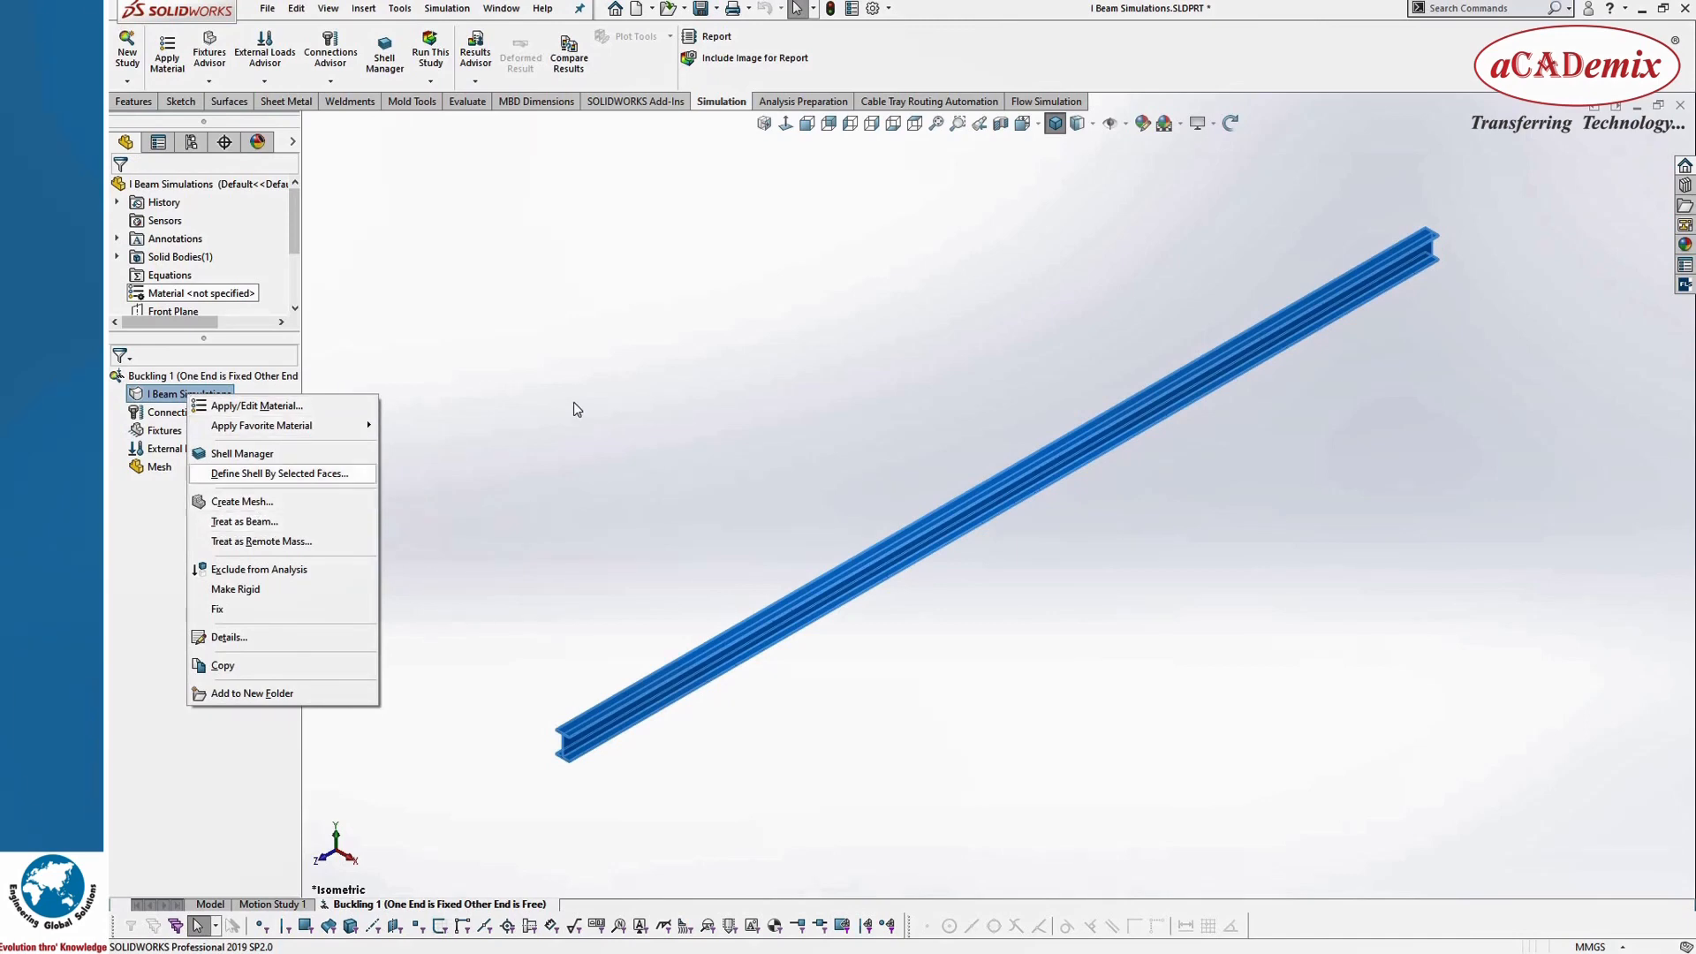
left_click(695, 627)
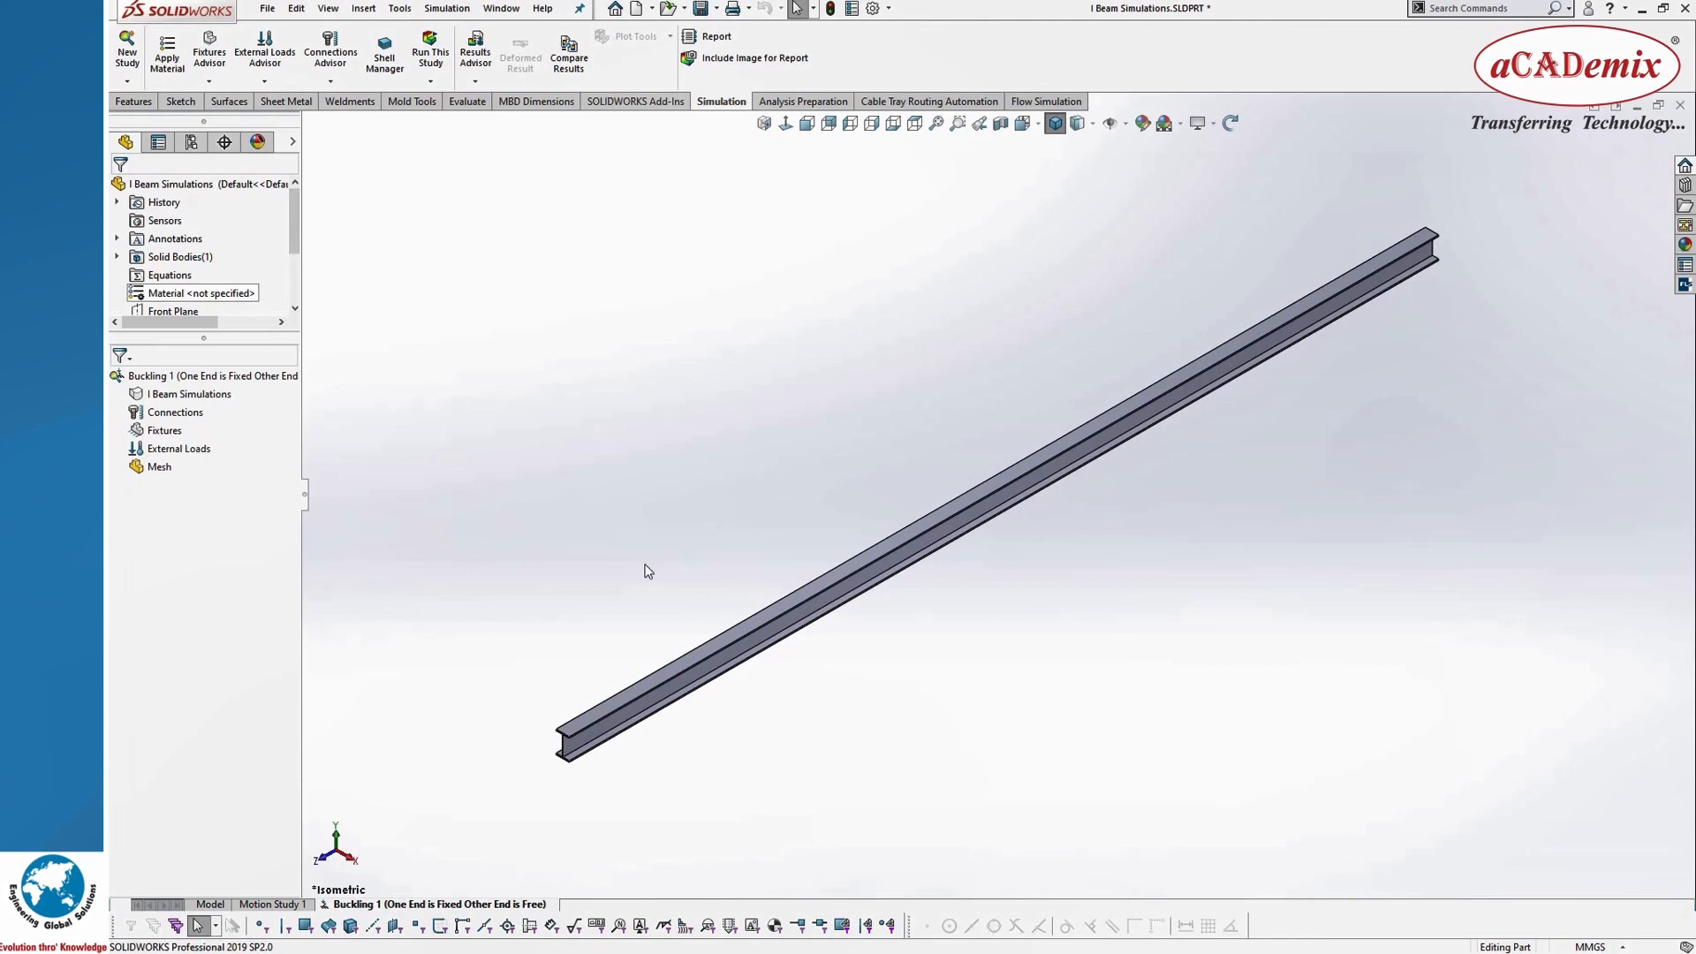
right_click(195, 402)
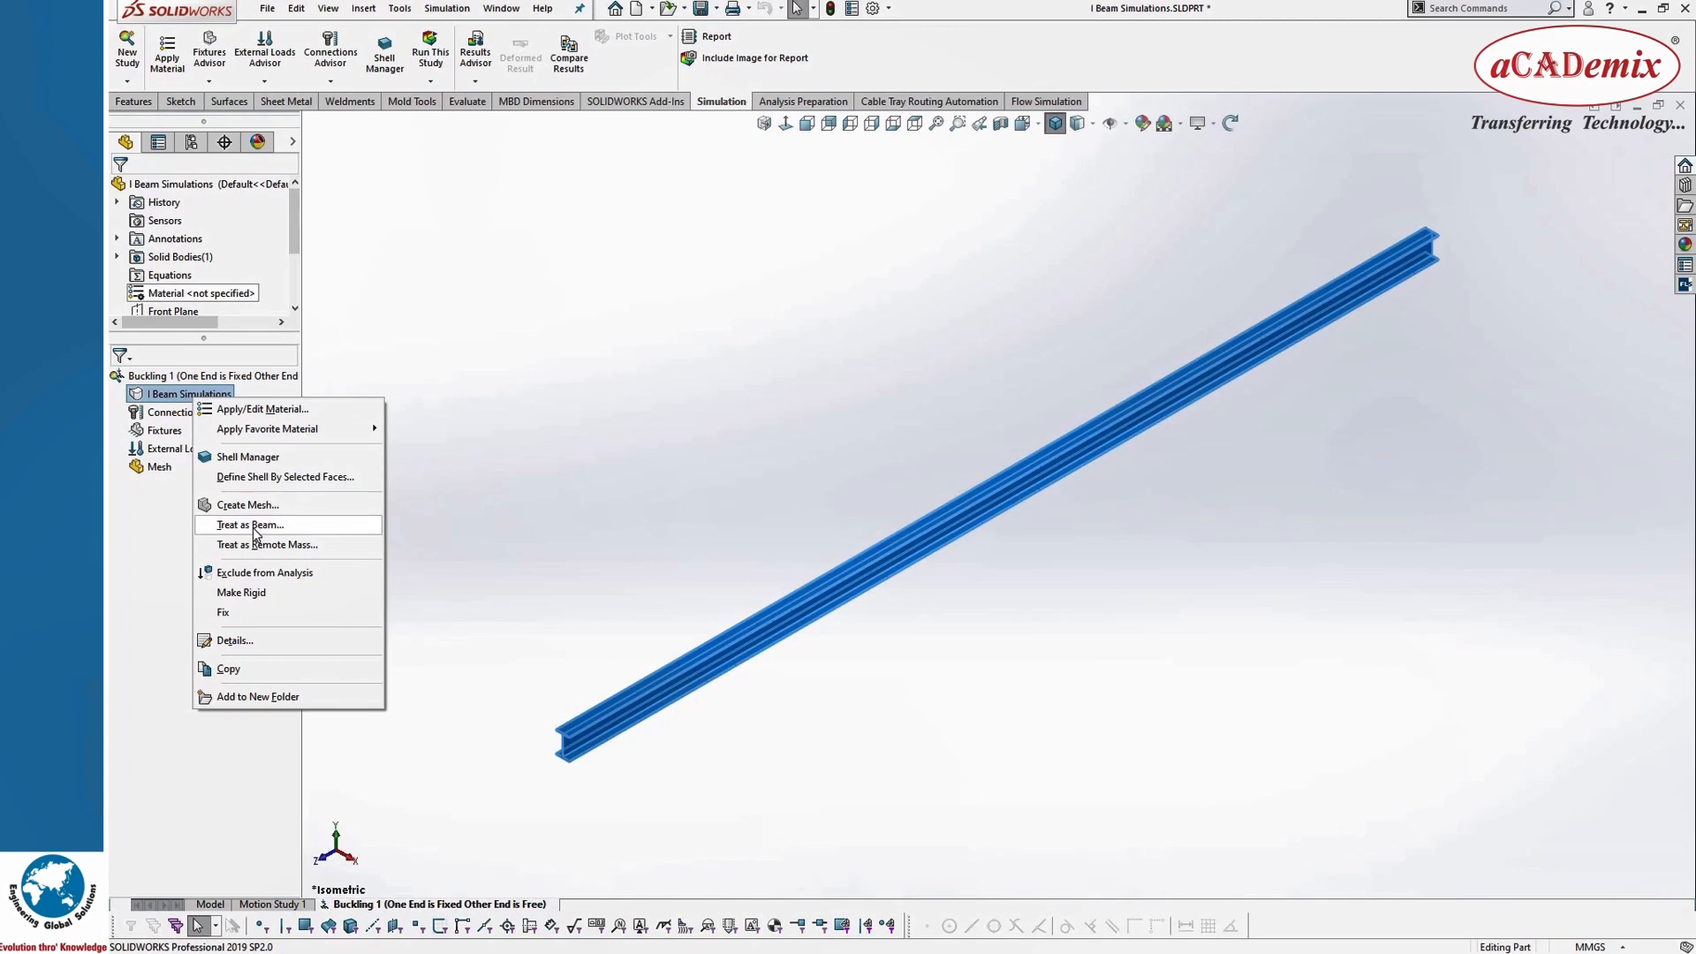
left_click(253, 526)
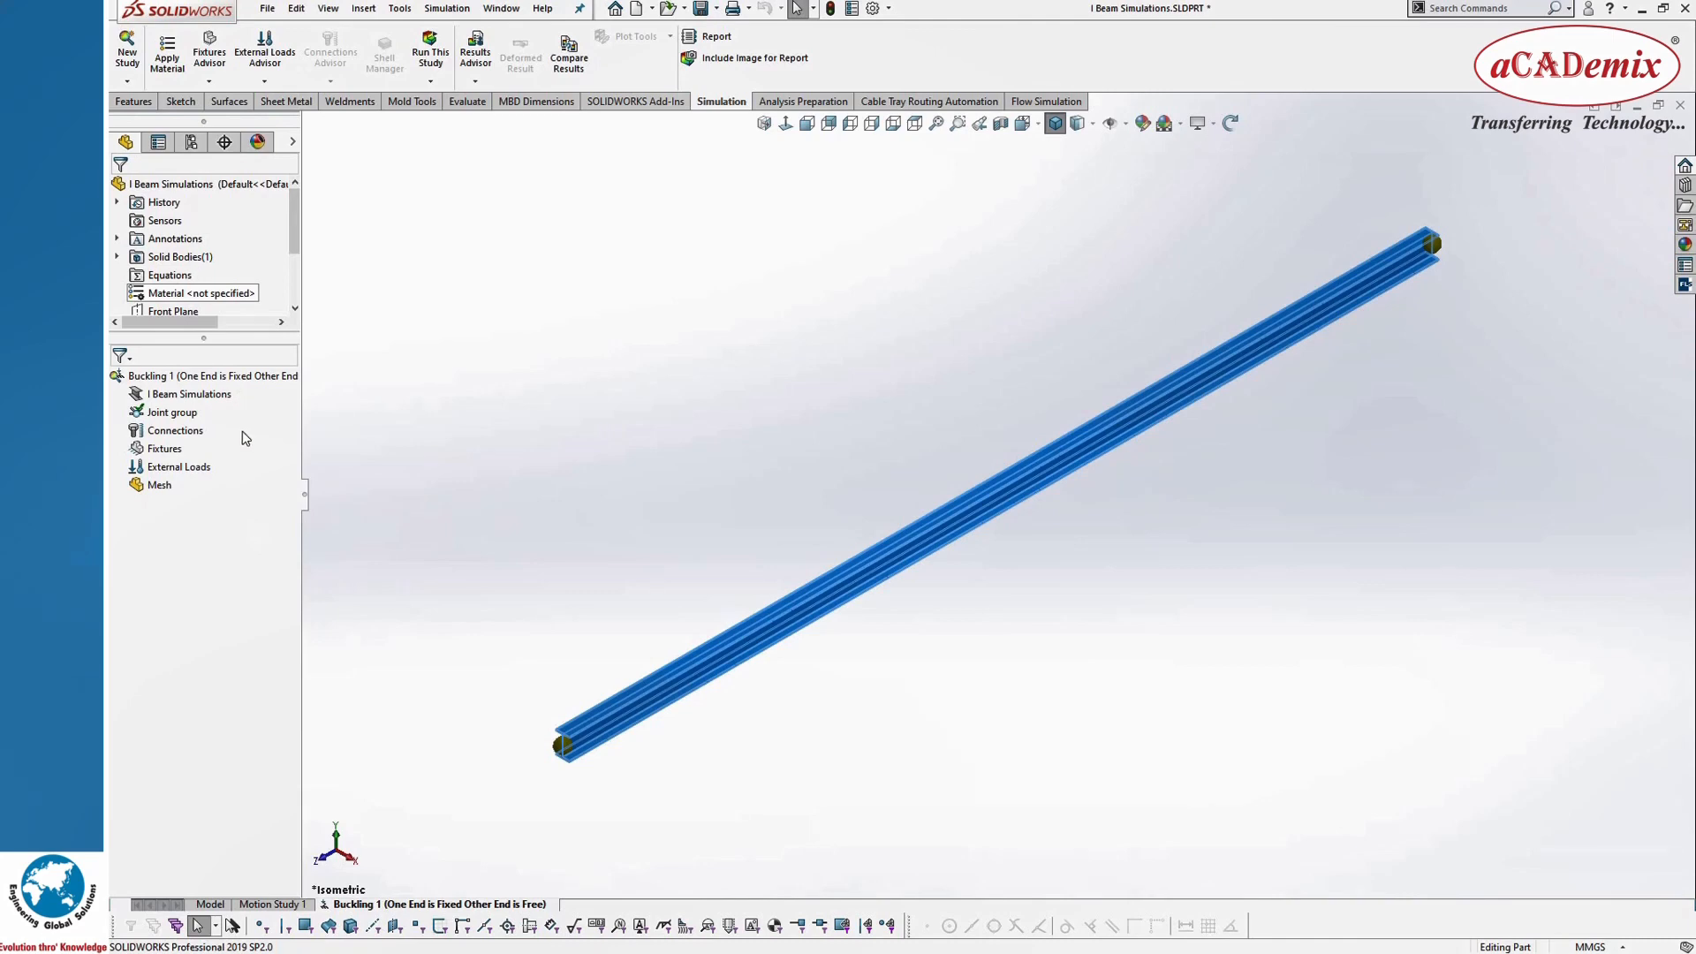
Step: Assign the Alloy Steel material to the I Beam Simulations body in the buckling study
right_click(195, 399)
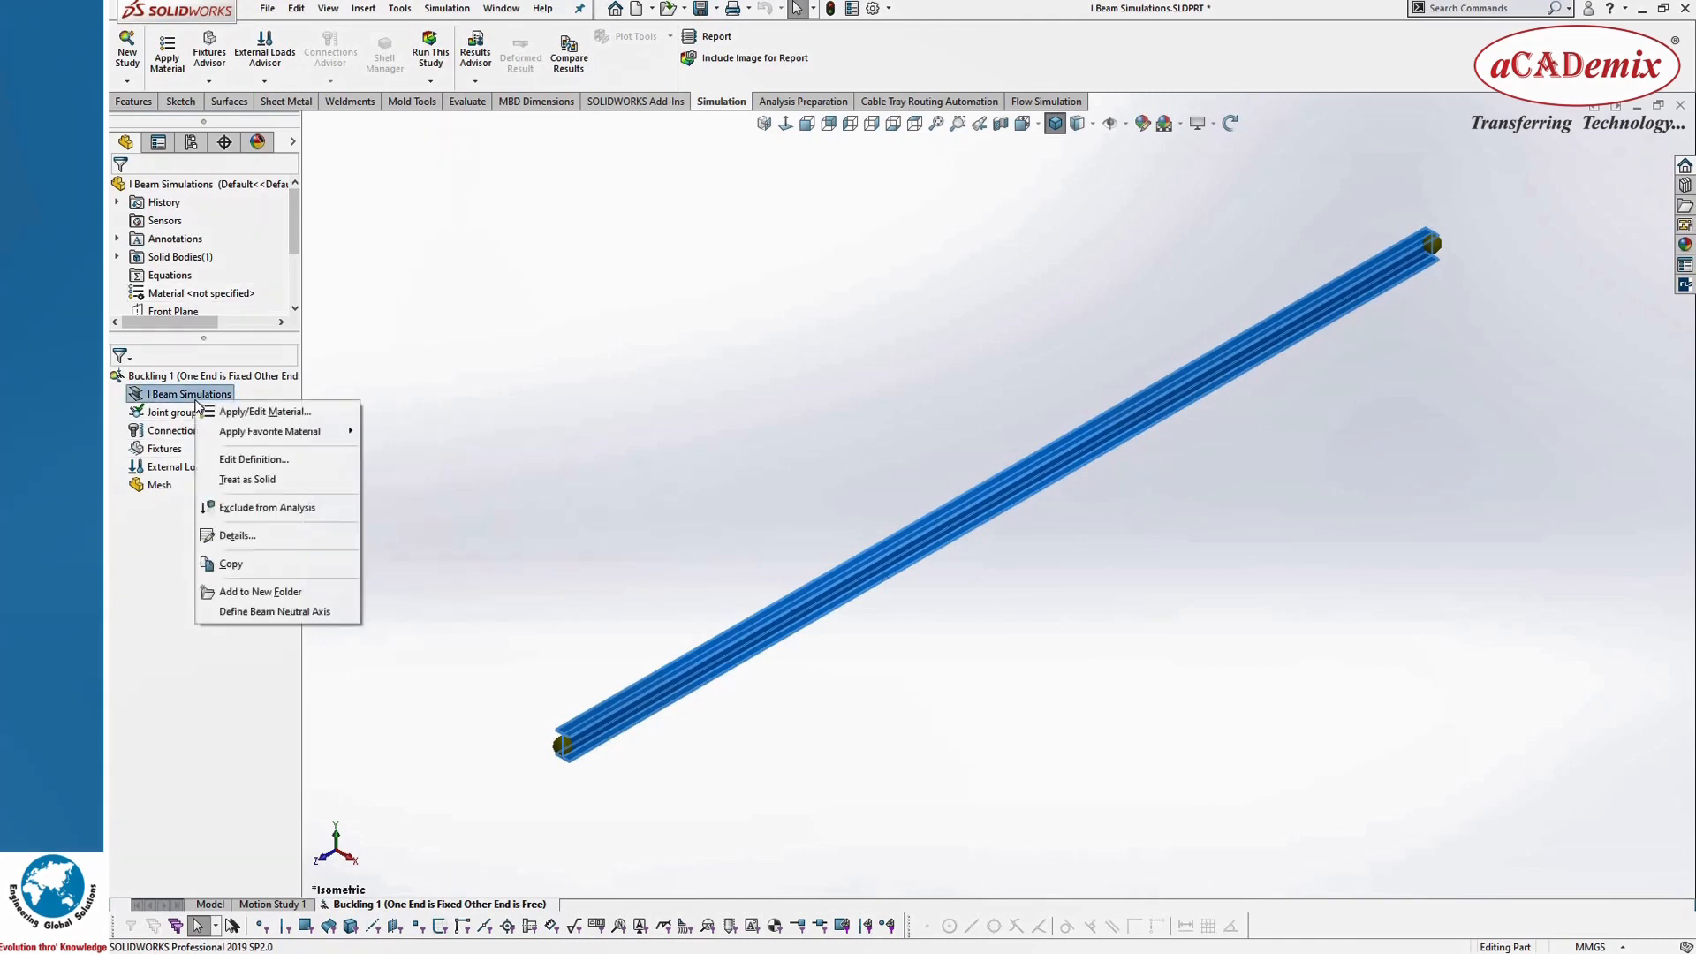
left_click(256, 412)
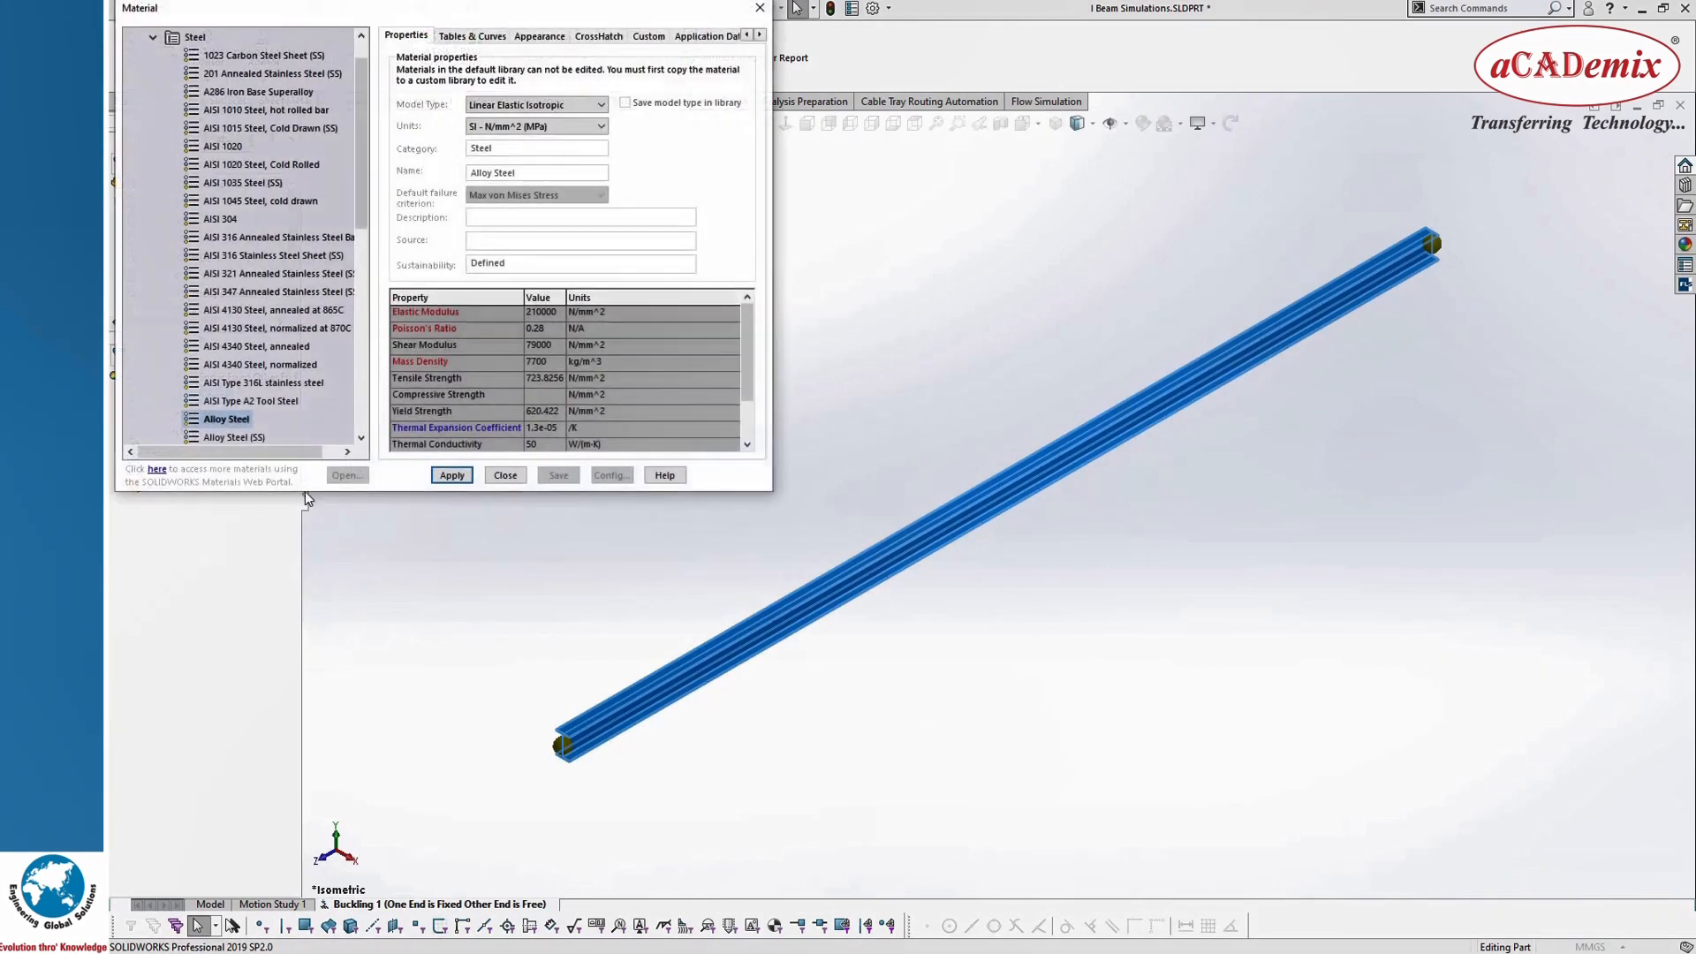
left_click_drag(386, 16, 853, 144)
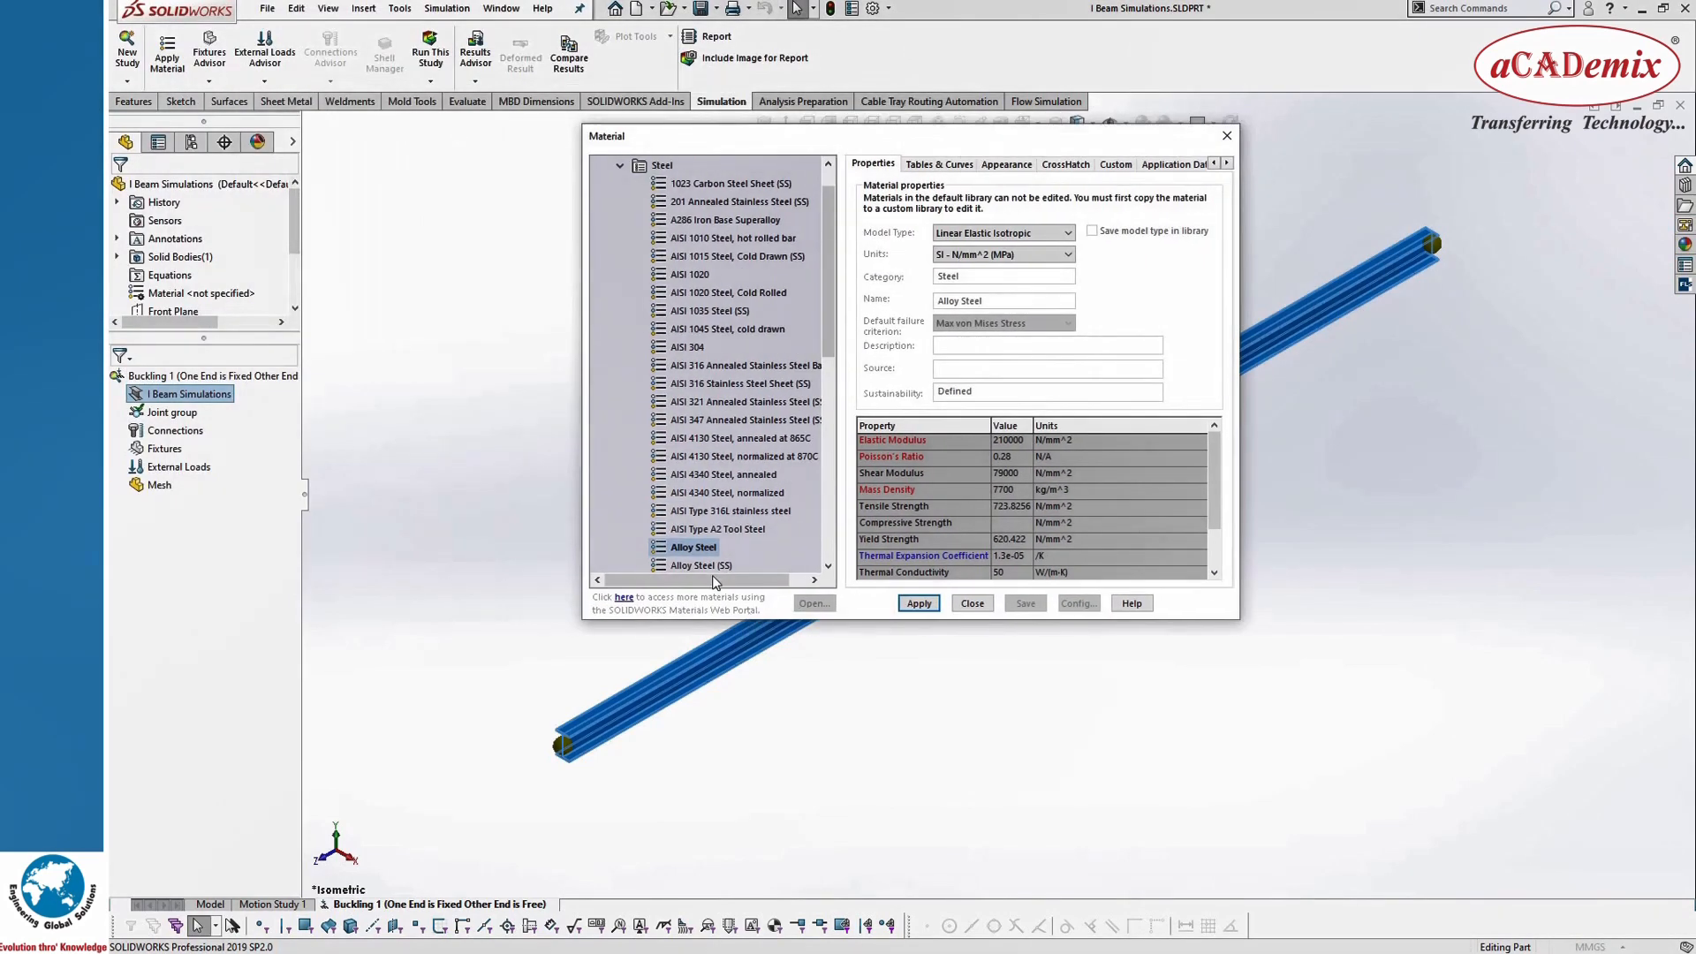
left_click(916, 603)
left_click(917, 608)
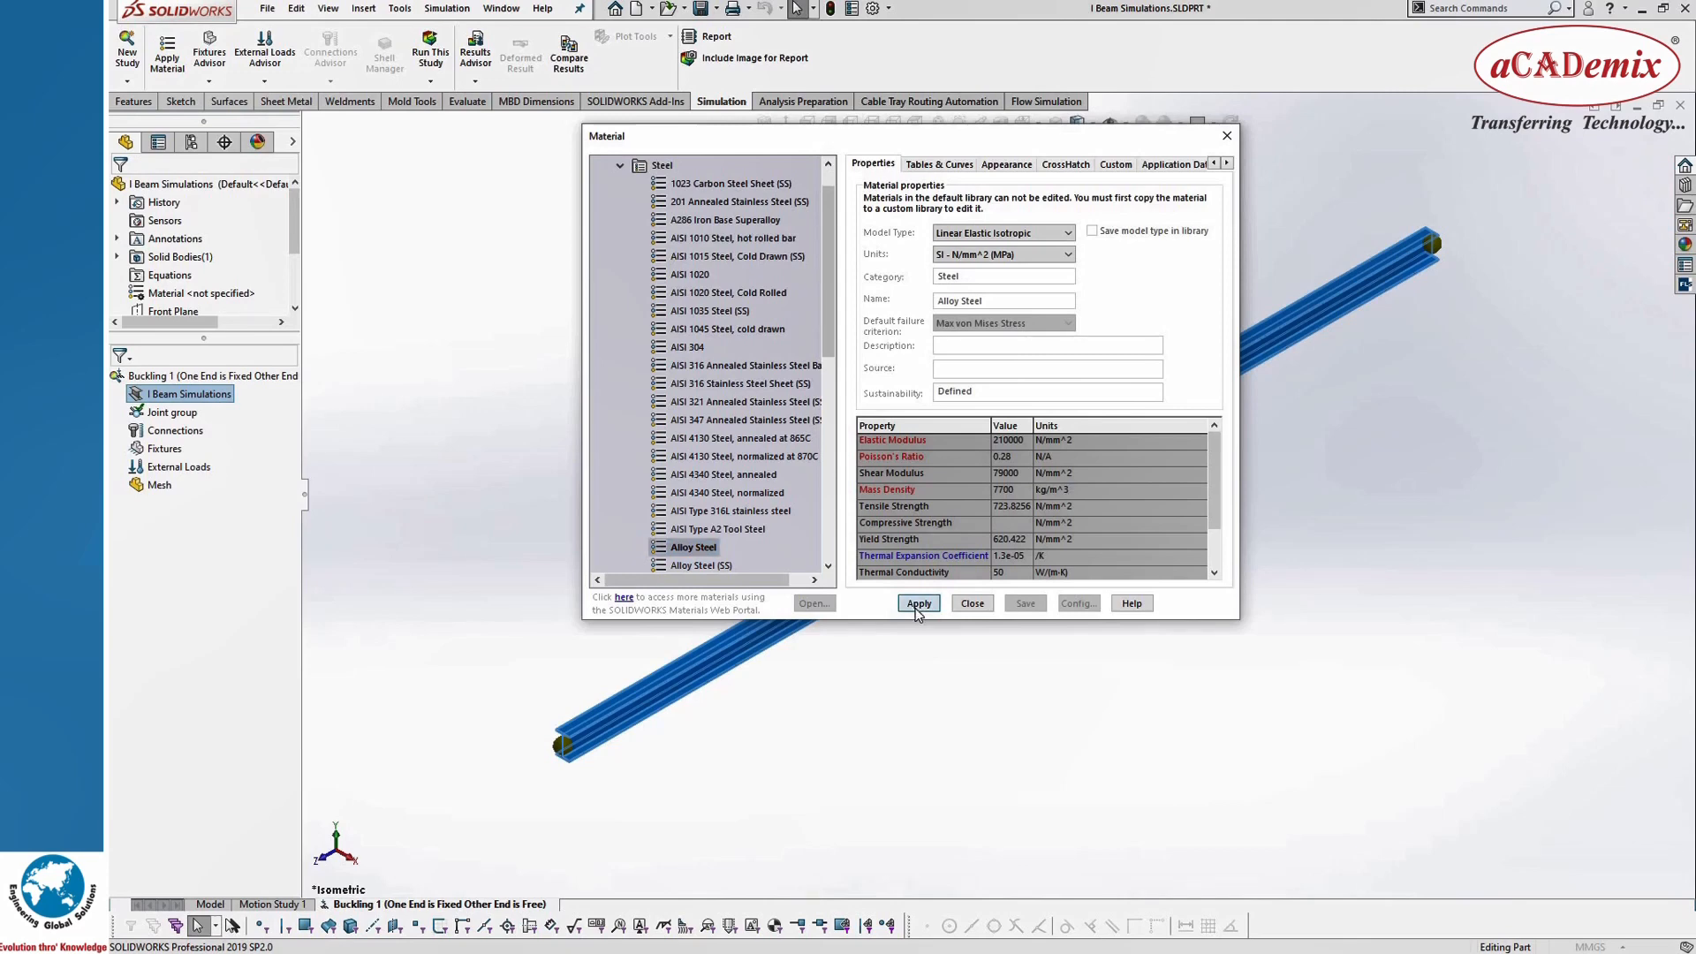
left_click(971, 604)
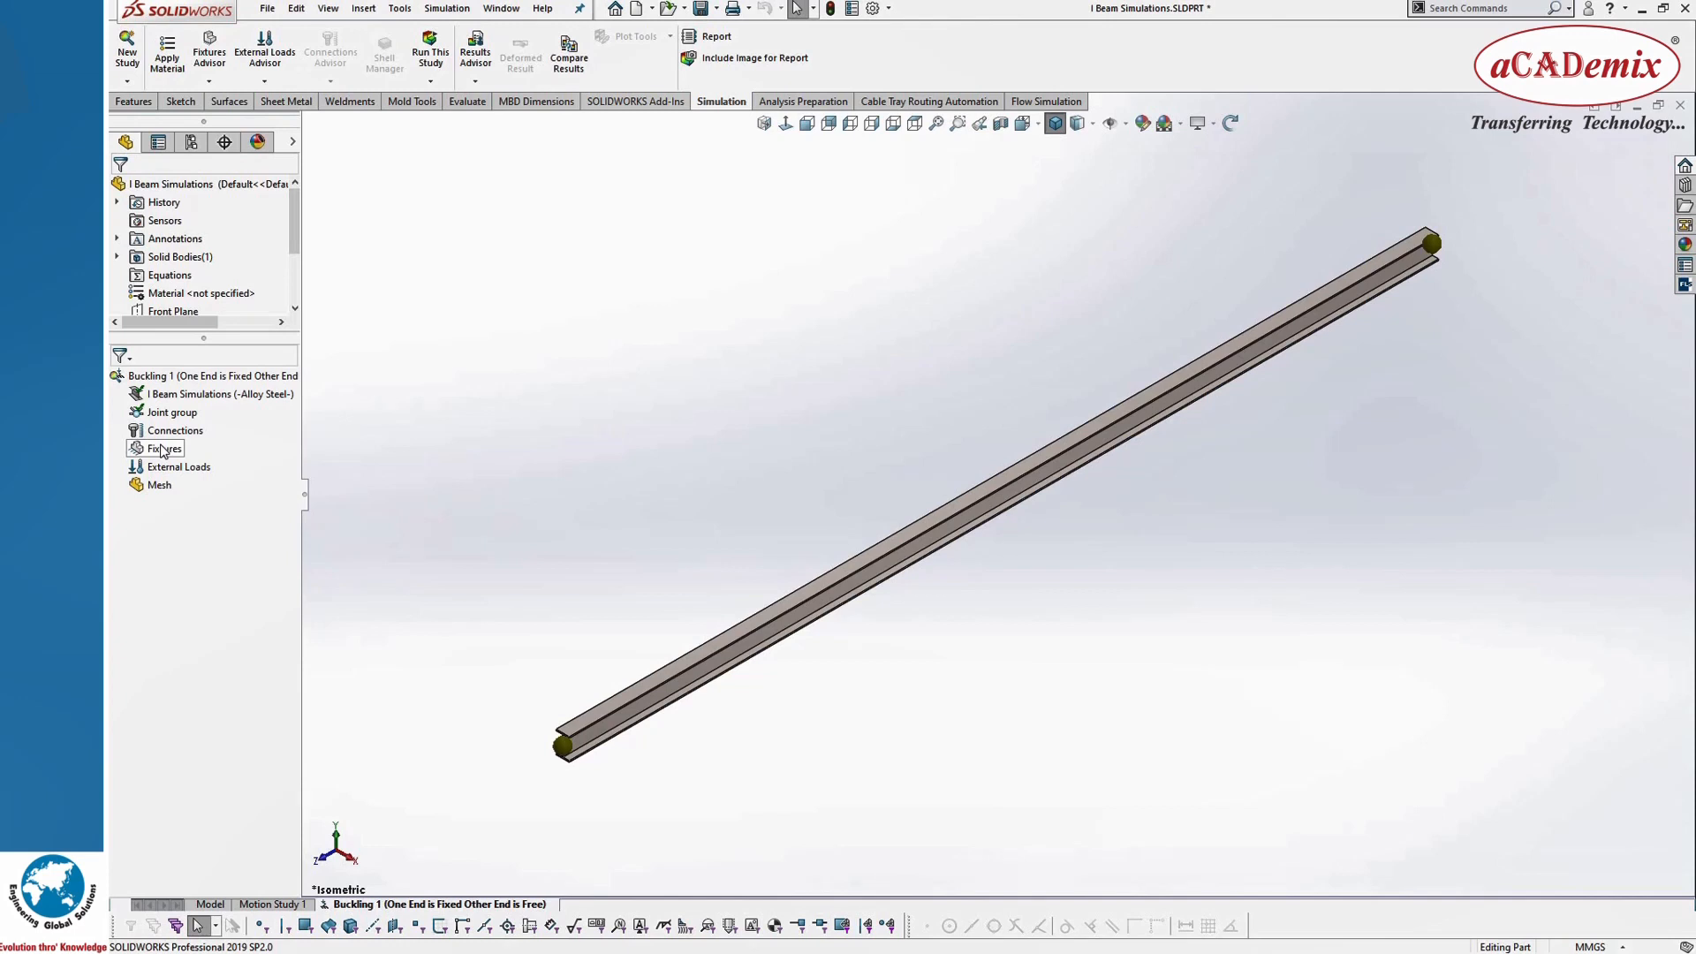
Step: Add a Fixed Geometry fixture to the joint at the far end of the beam
right_click(163, 451)
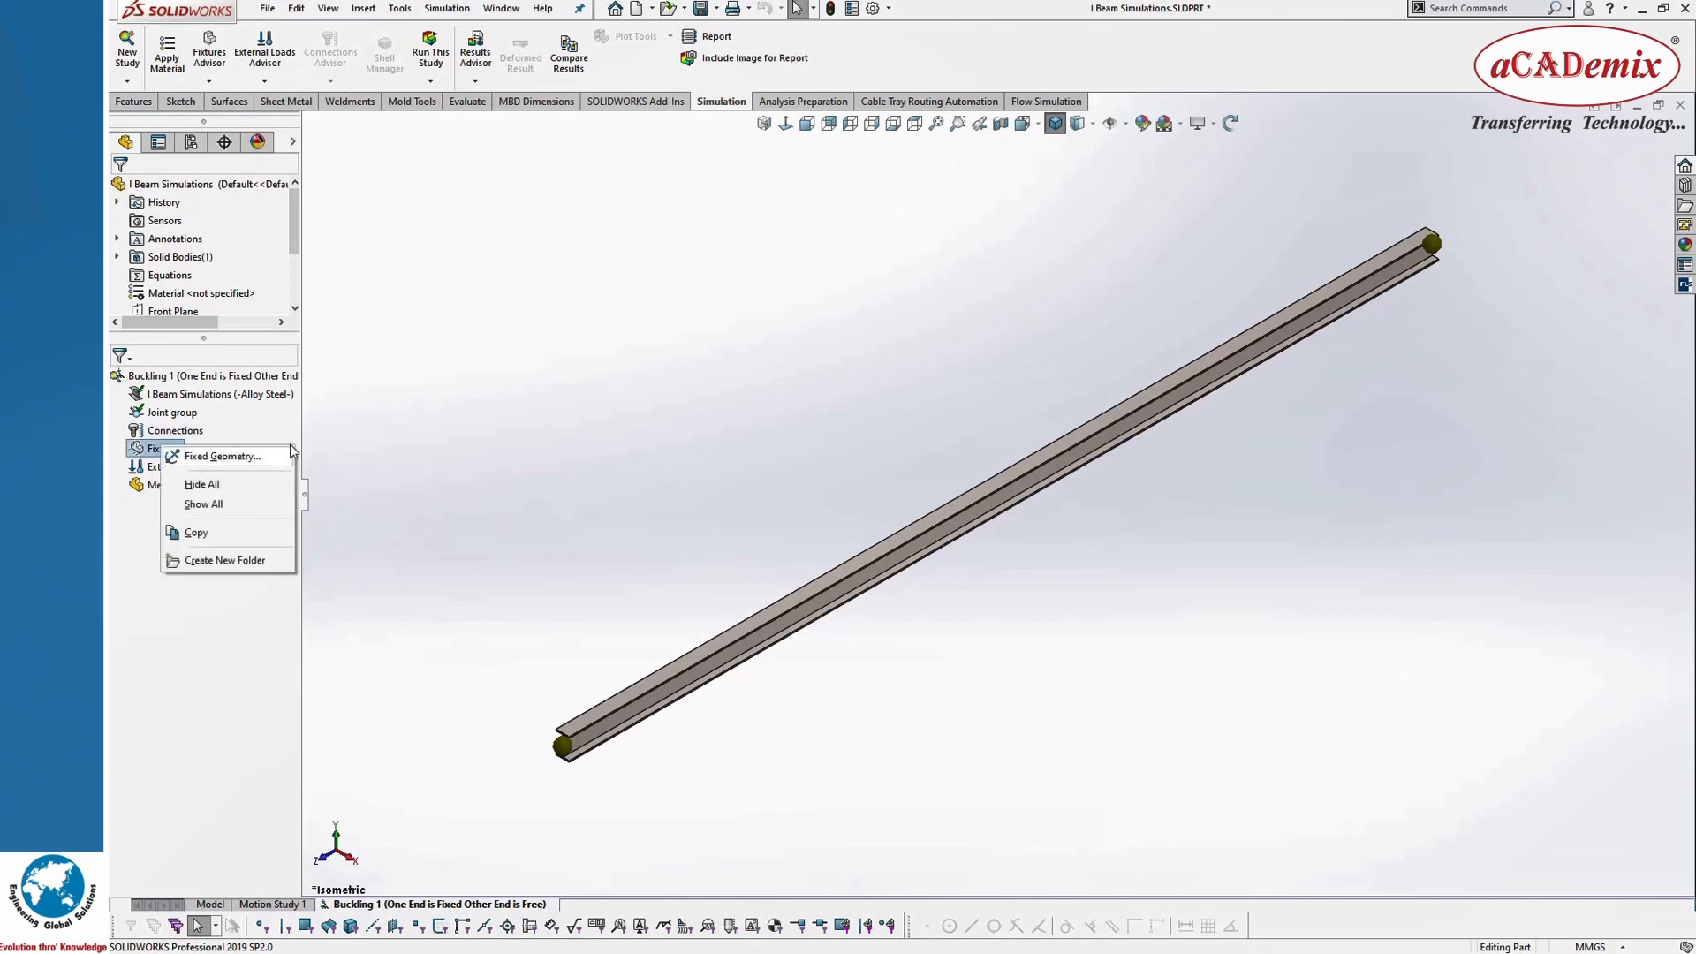
left_click(420, 452)
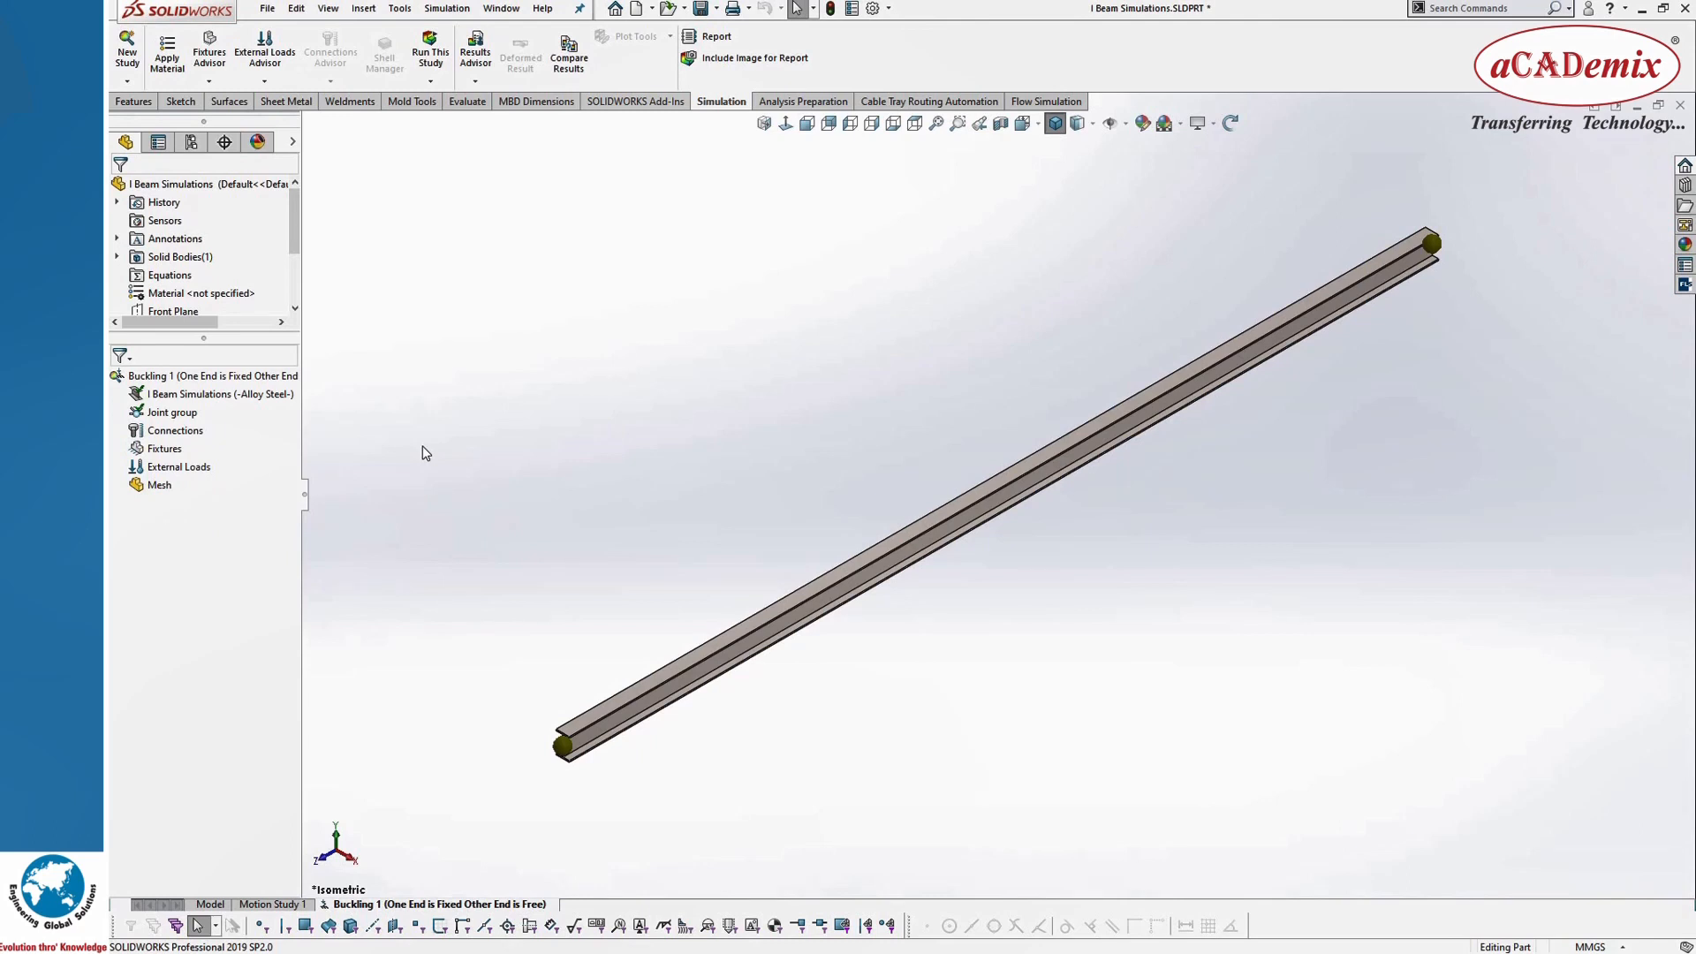
right_click(163, 452)
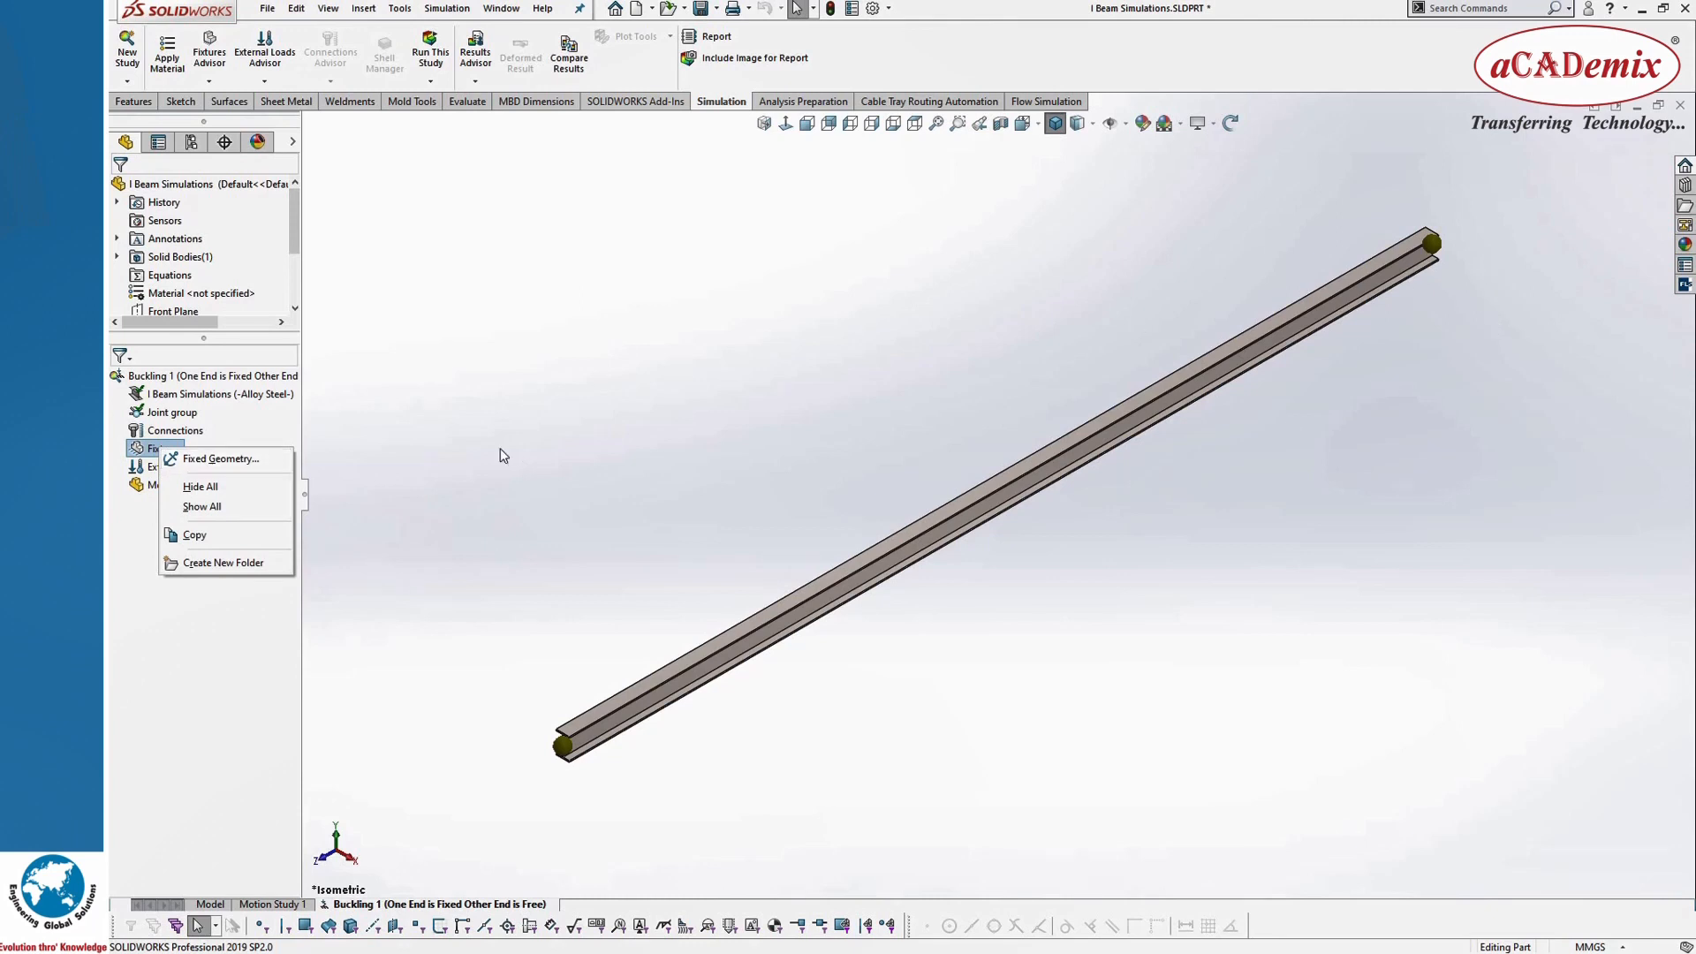
left_click(220, 458)
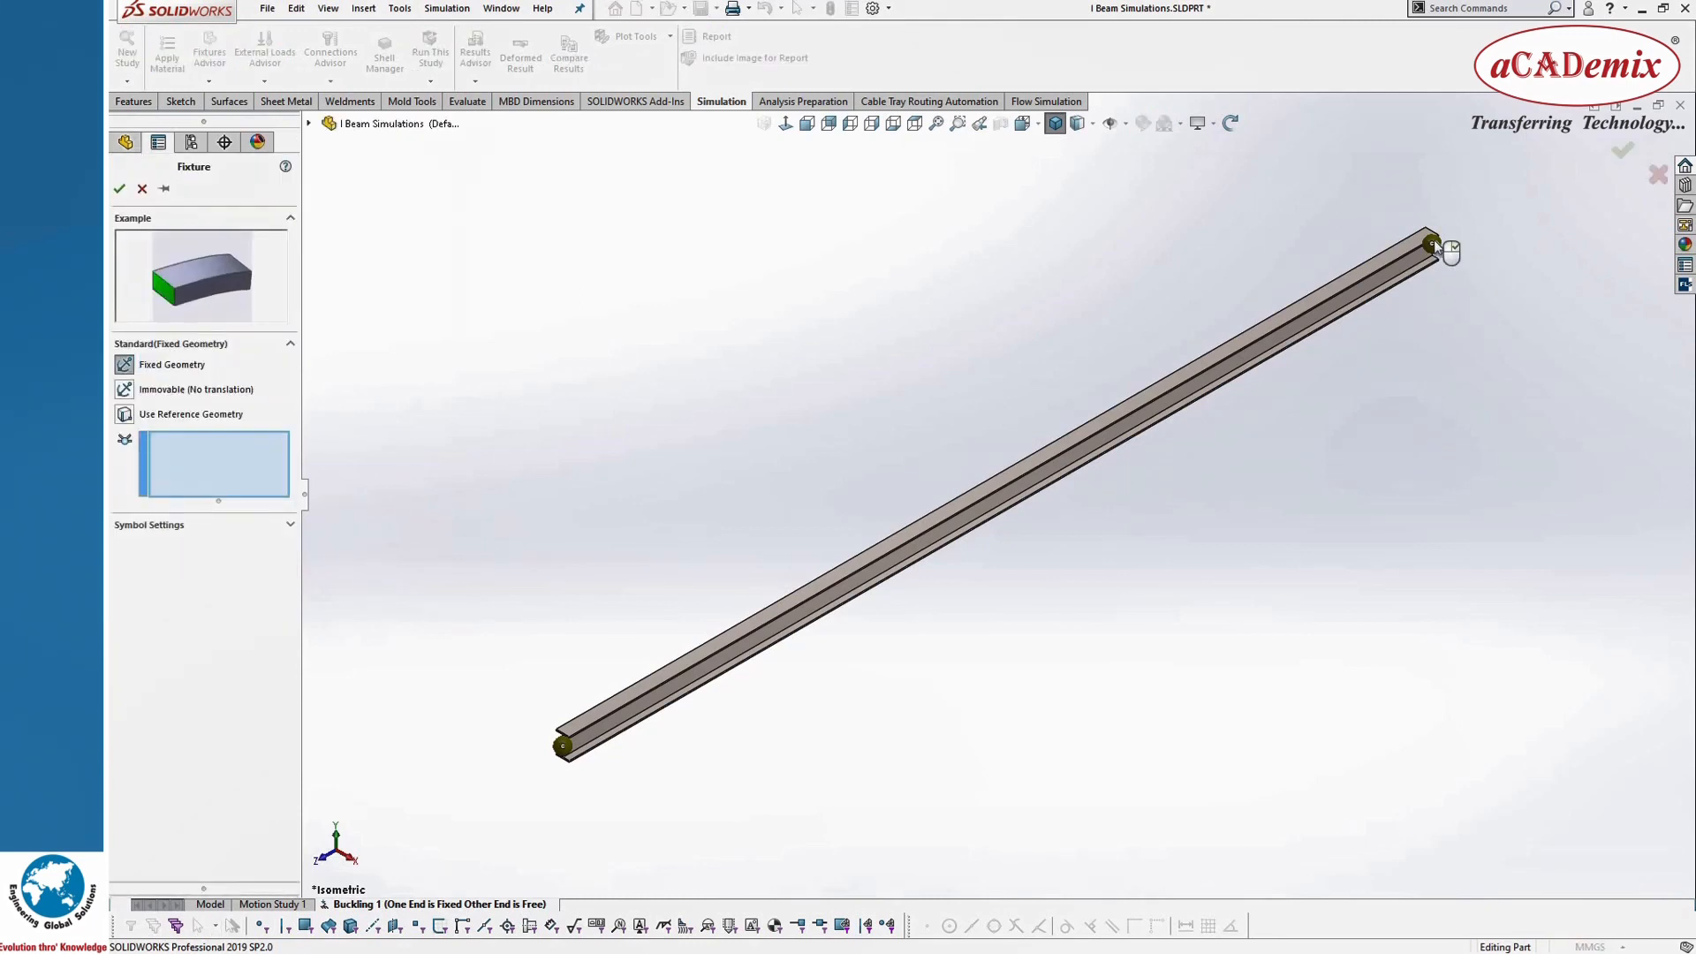
left_click(1432, 243)
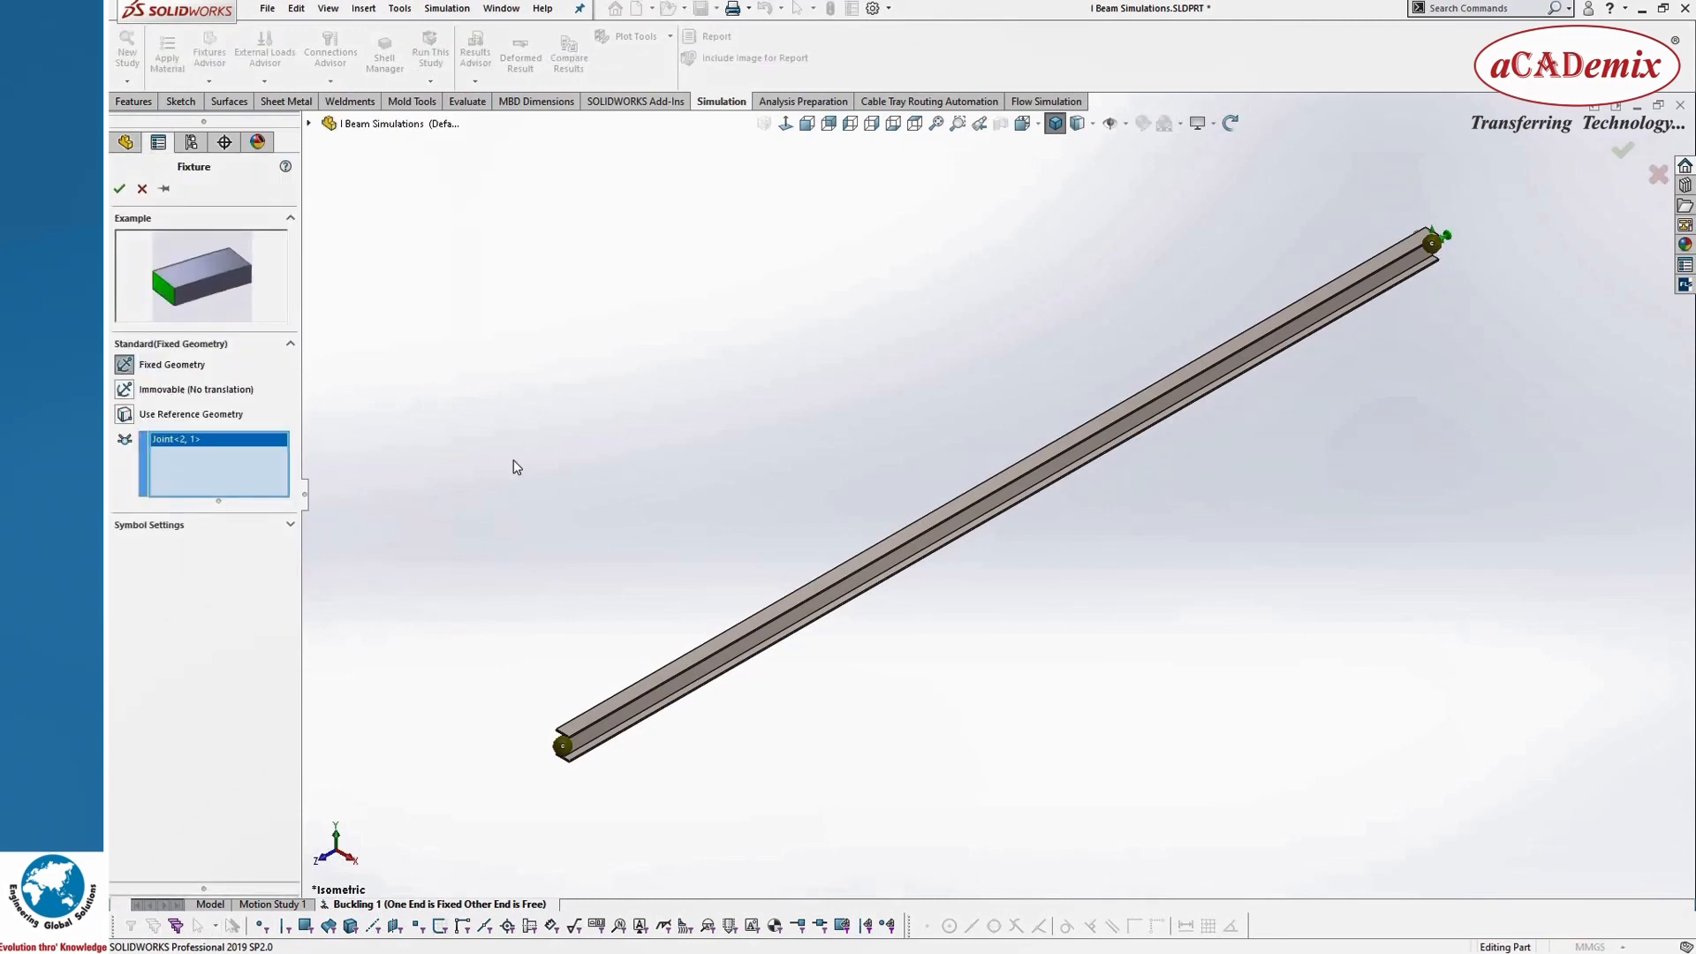
left_click(120, 190)
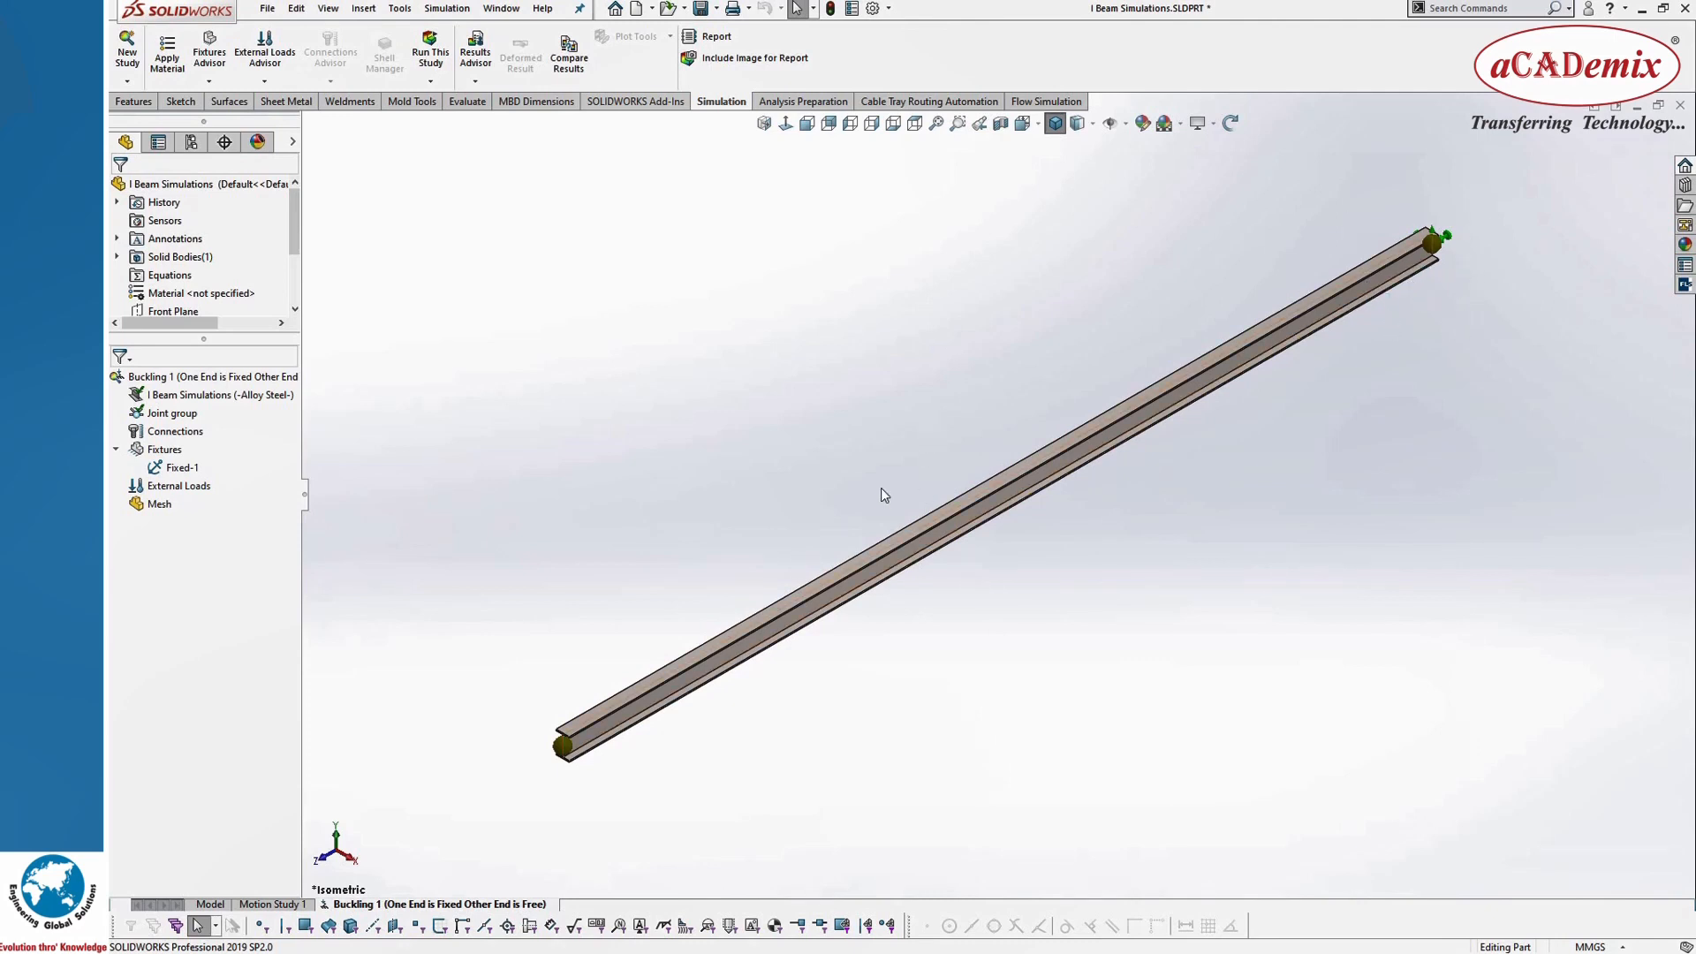
Step: Start a force load on the joint at the beam's near end, with the I-shaped end face as direction reference
right_click(160, 495)
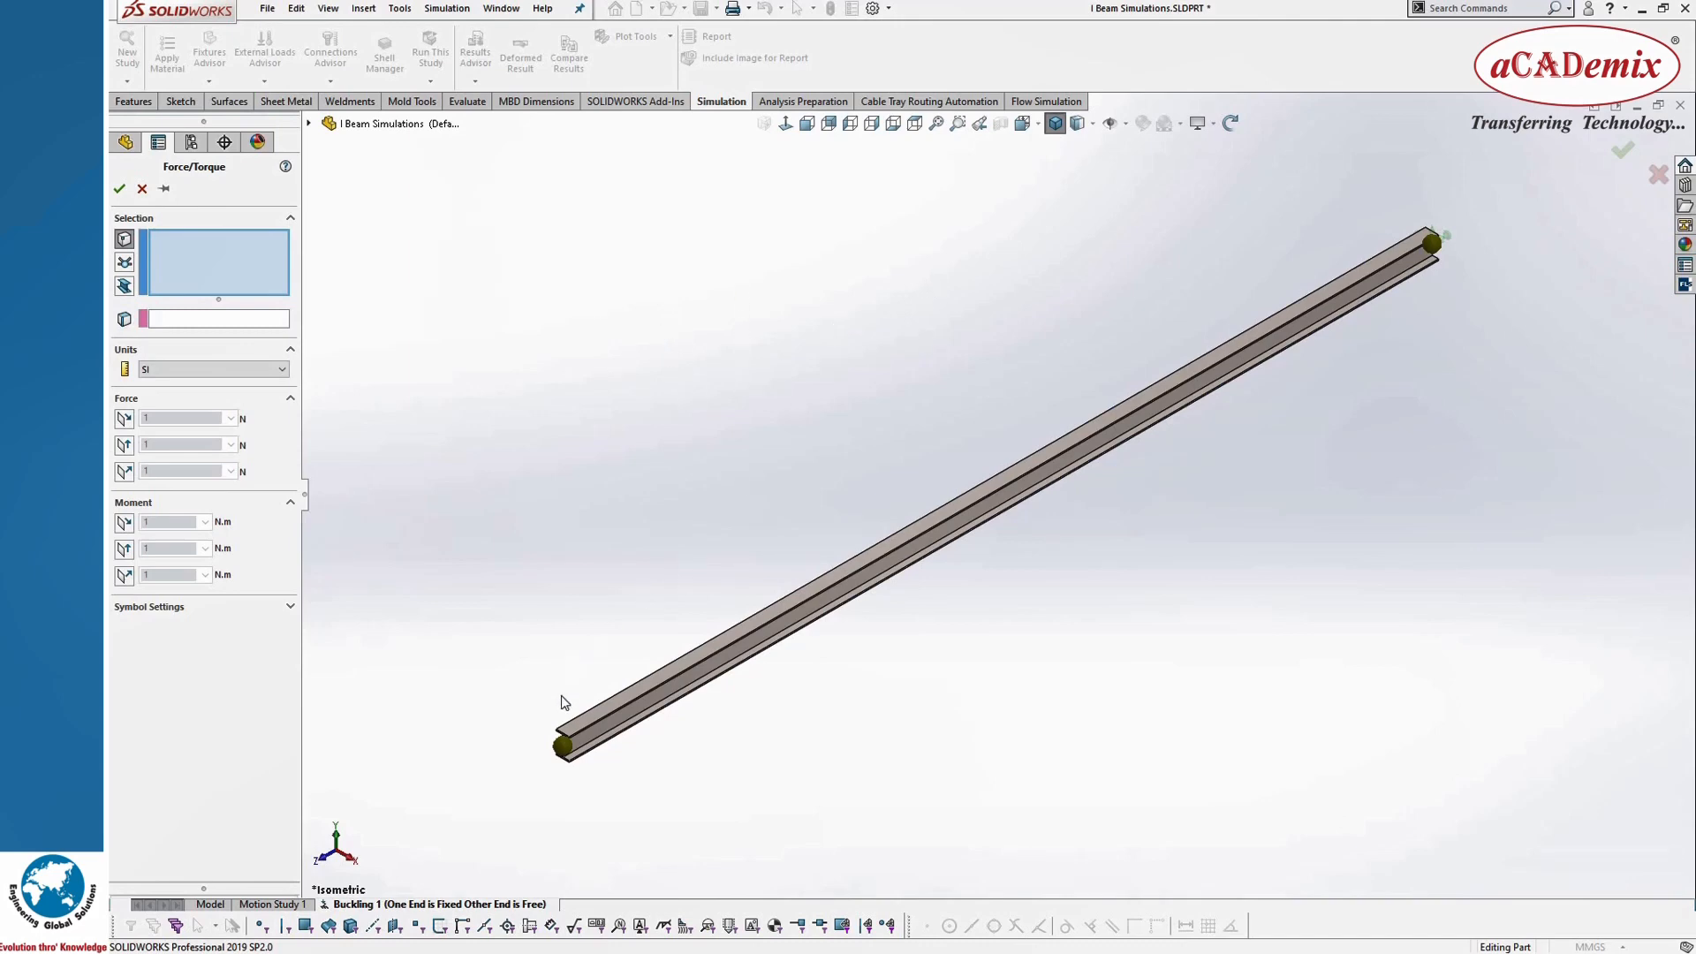
scroll(673, 687, "down", 8)
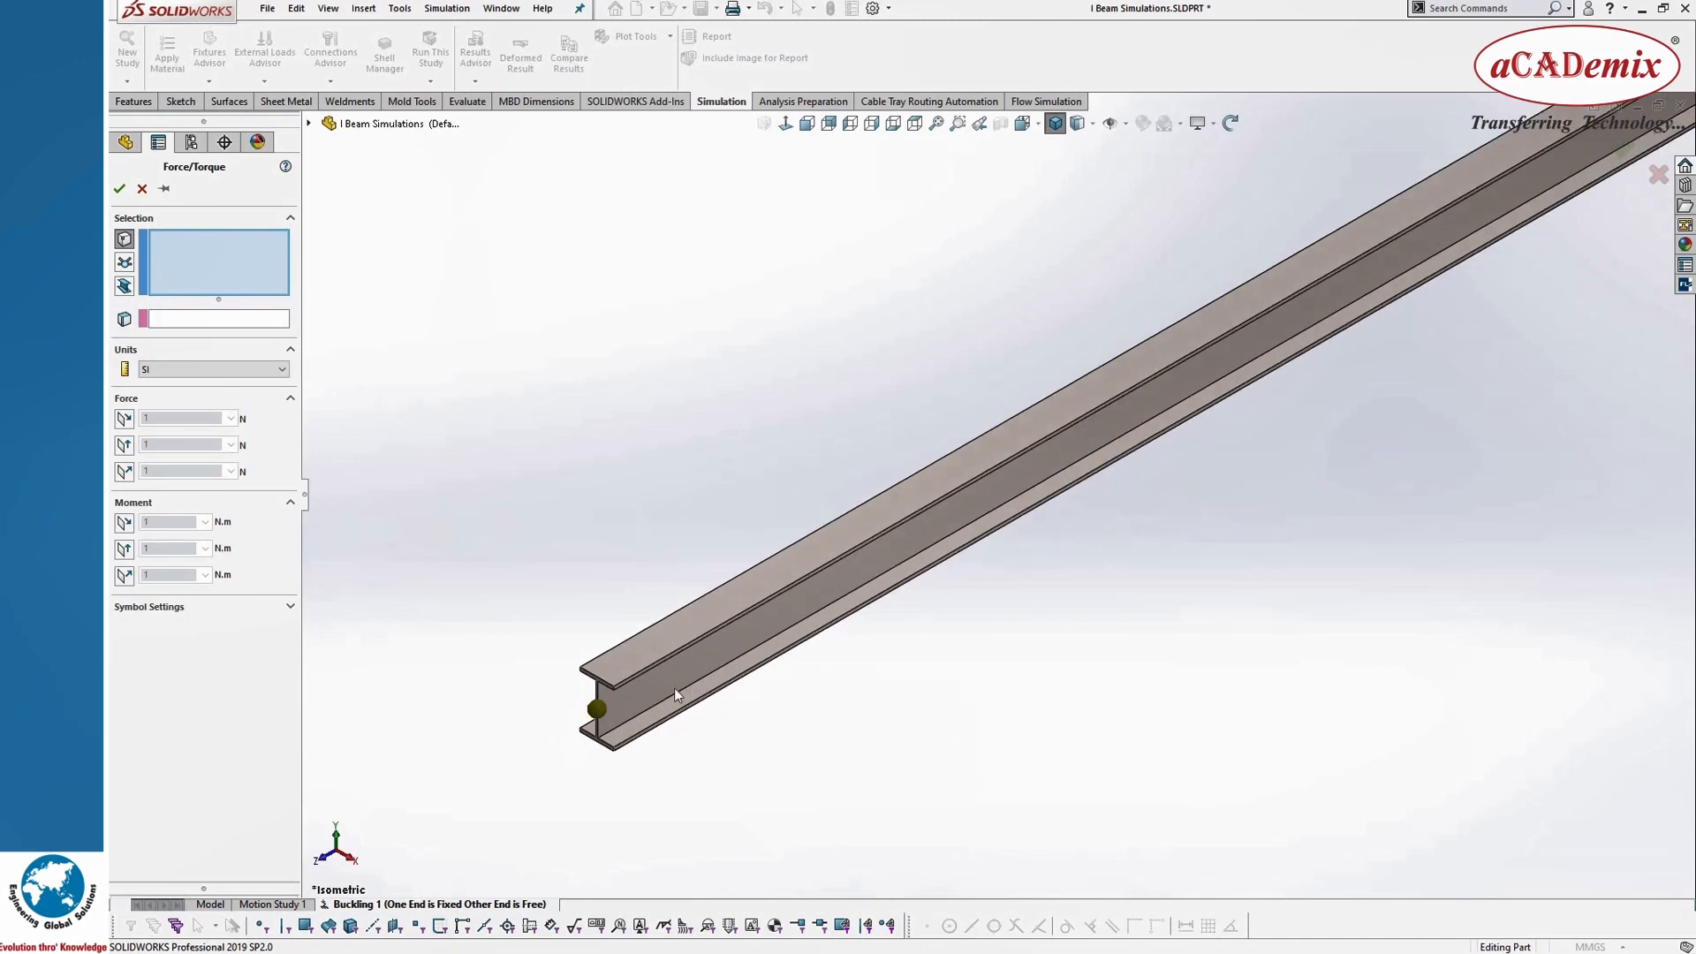
left_click(125, 261)
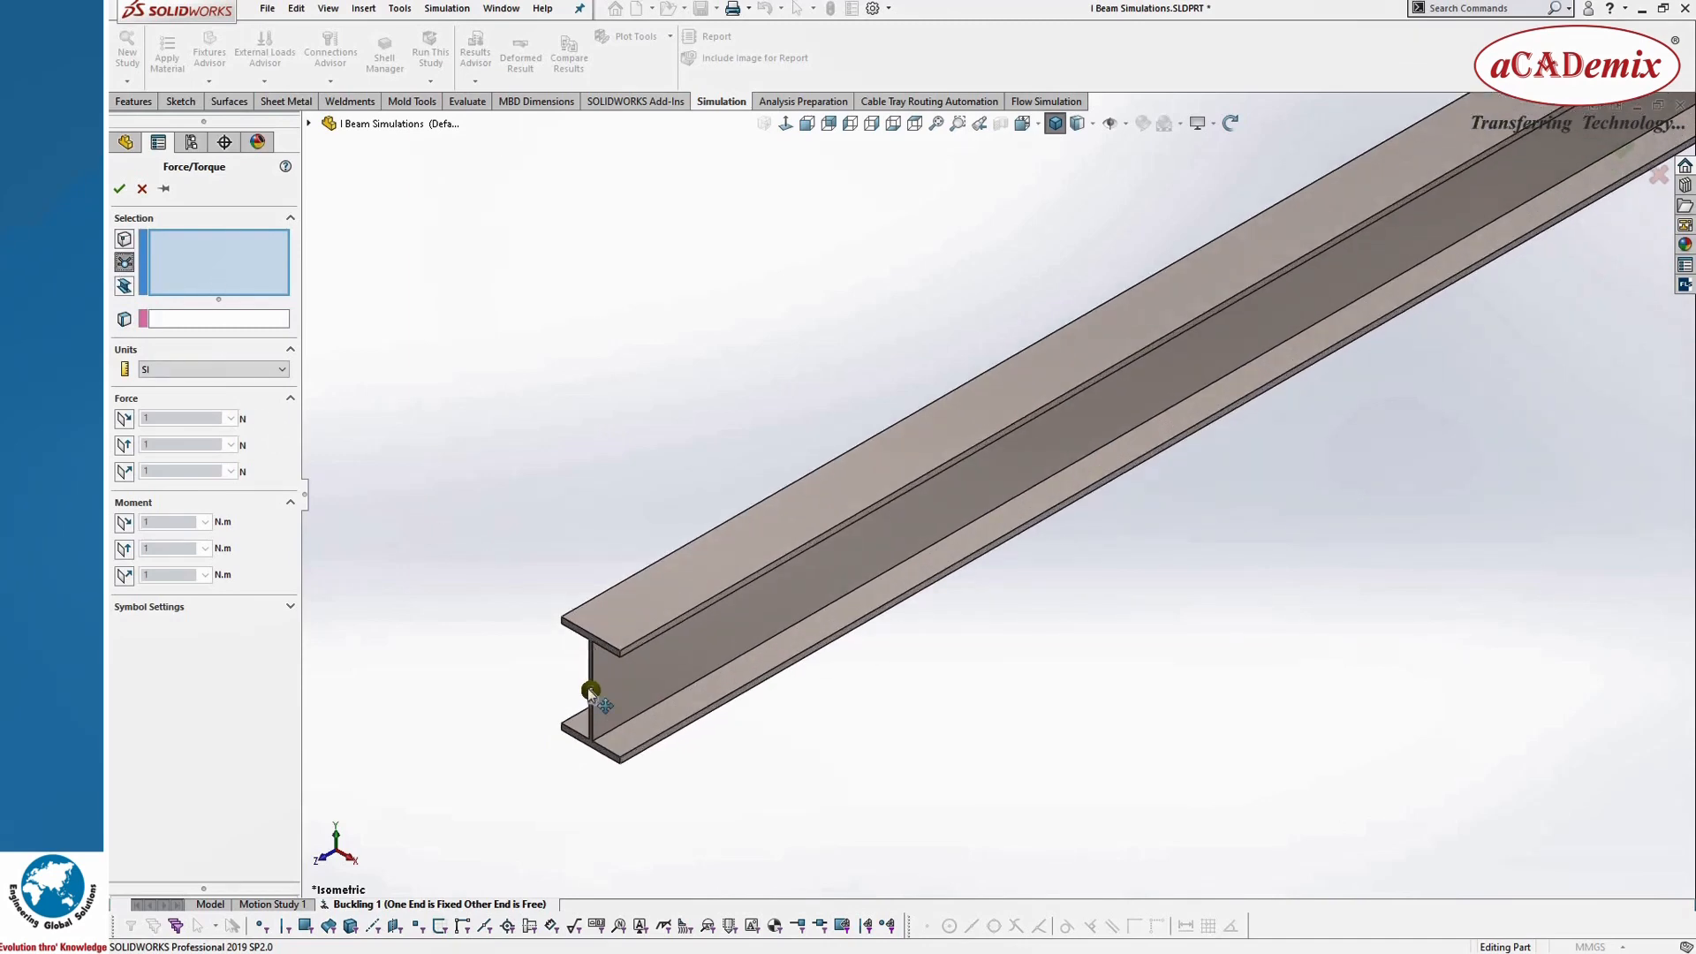
left_click(590, 689)
left_click(228, 320)
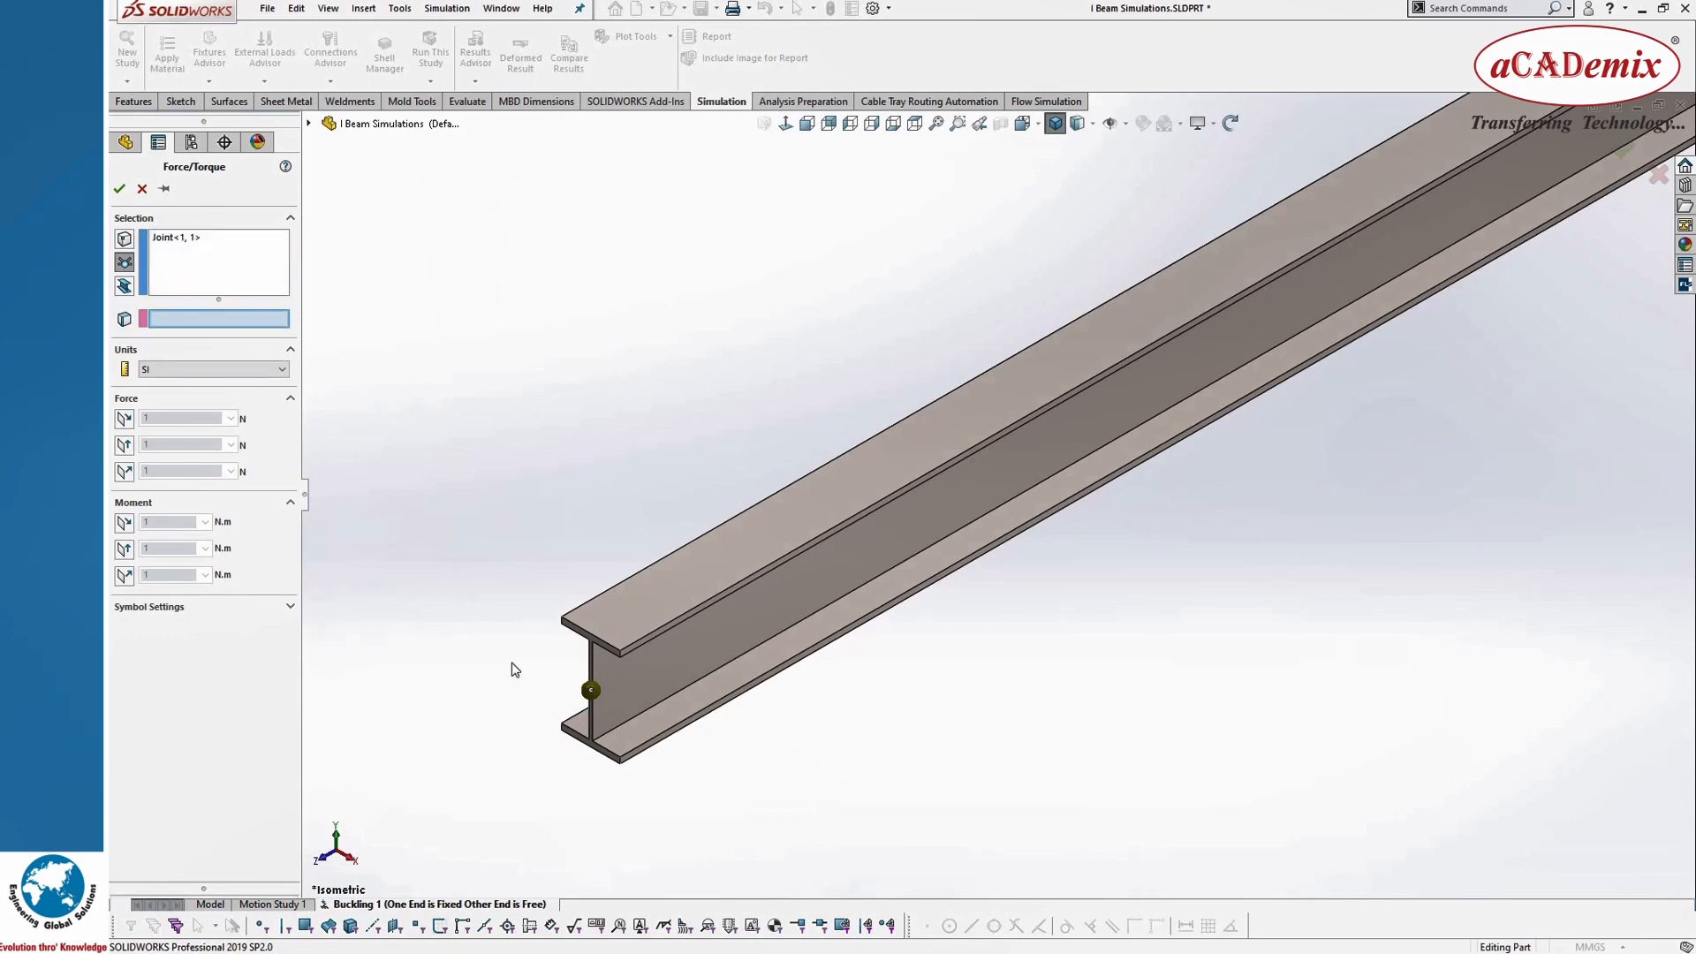
scroll(658, 610, "down", 5)
left_click(698, 537)
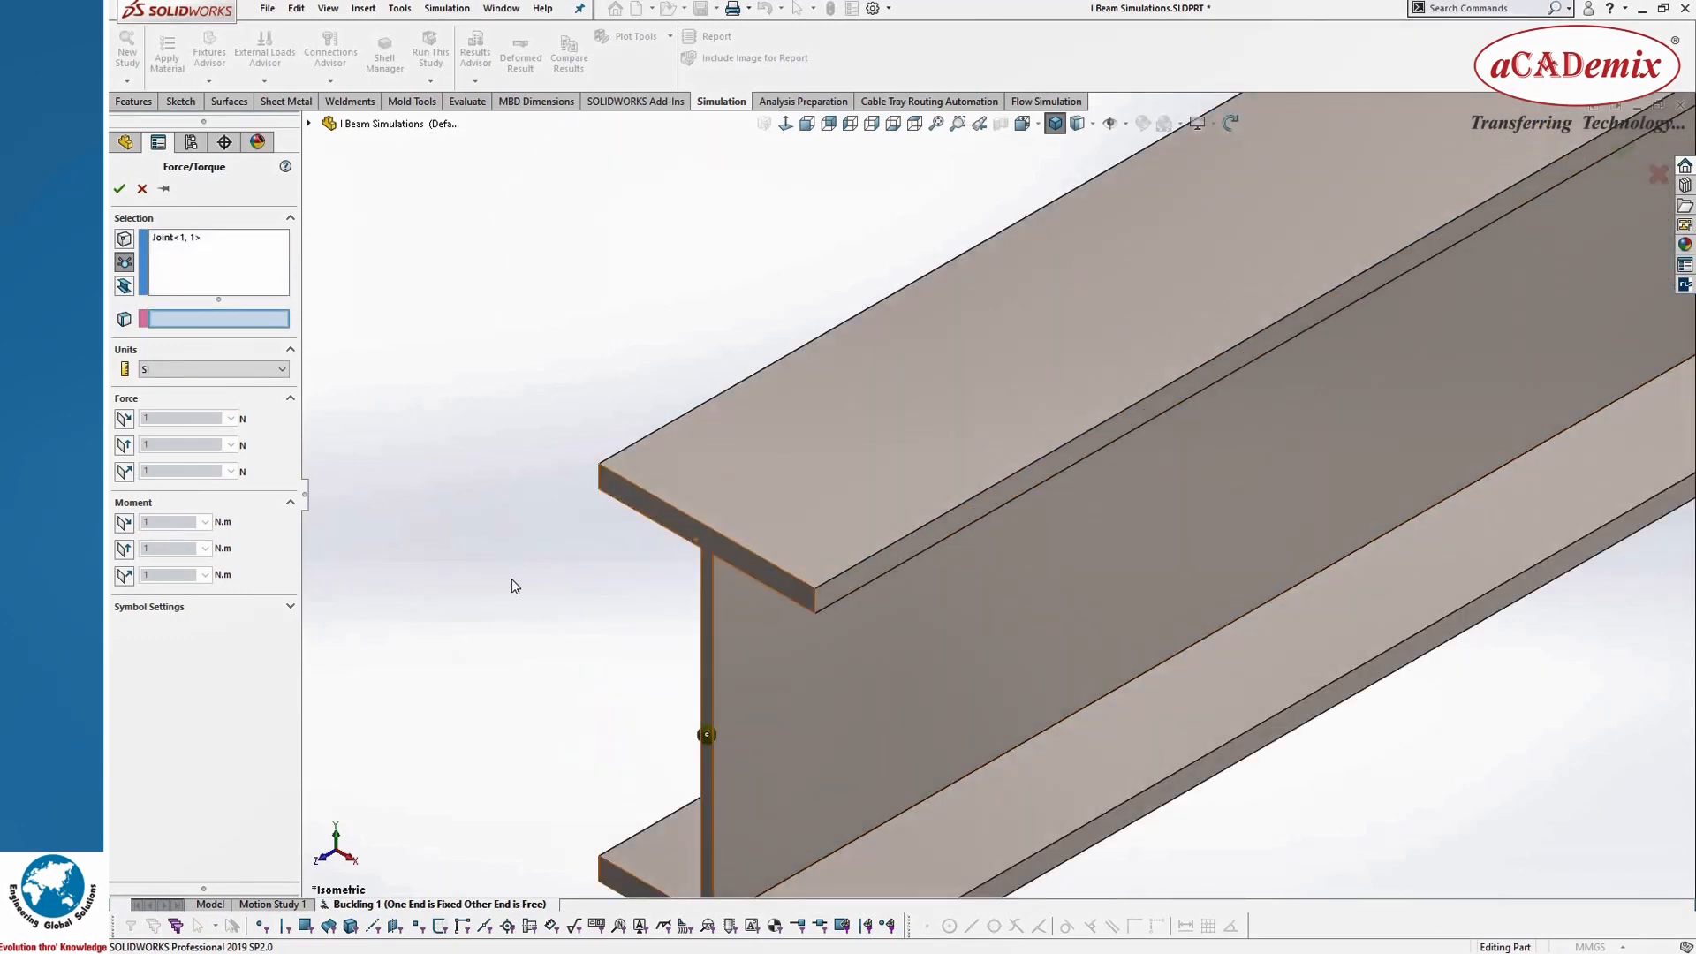
scroll(850, 689, "up", 3)
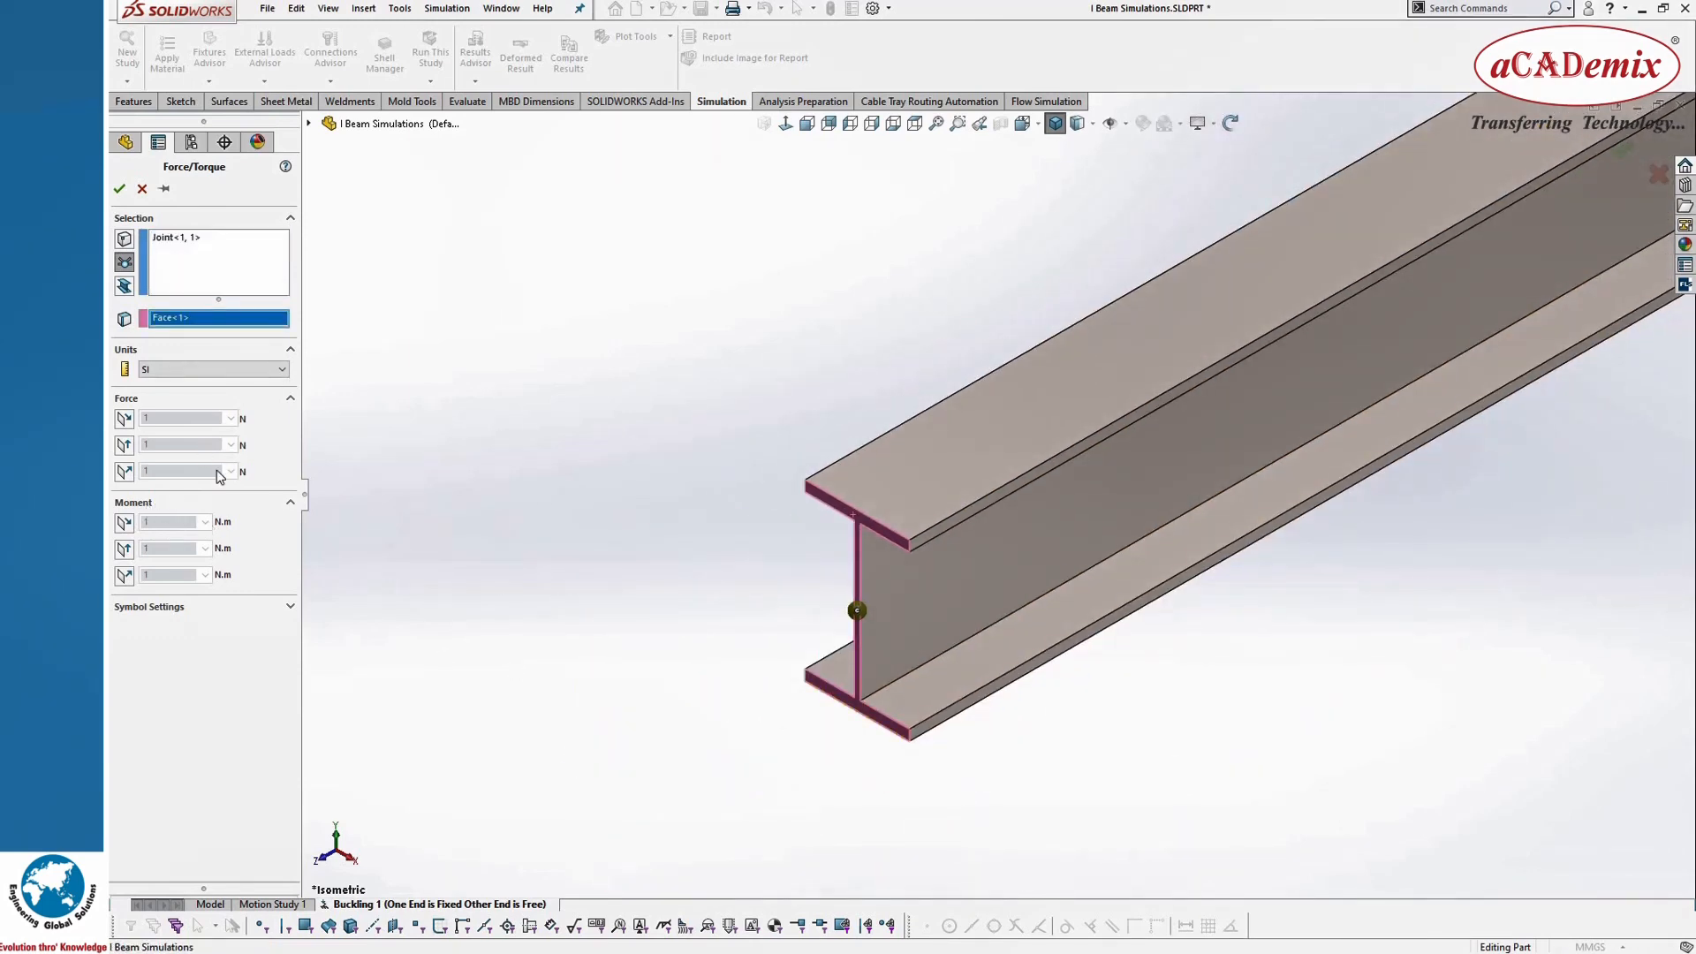
Step: Apply a 1 N force normal to the reference face, reversed so that it compresses the beam along its length
left_click(126, 475)
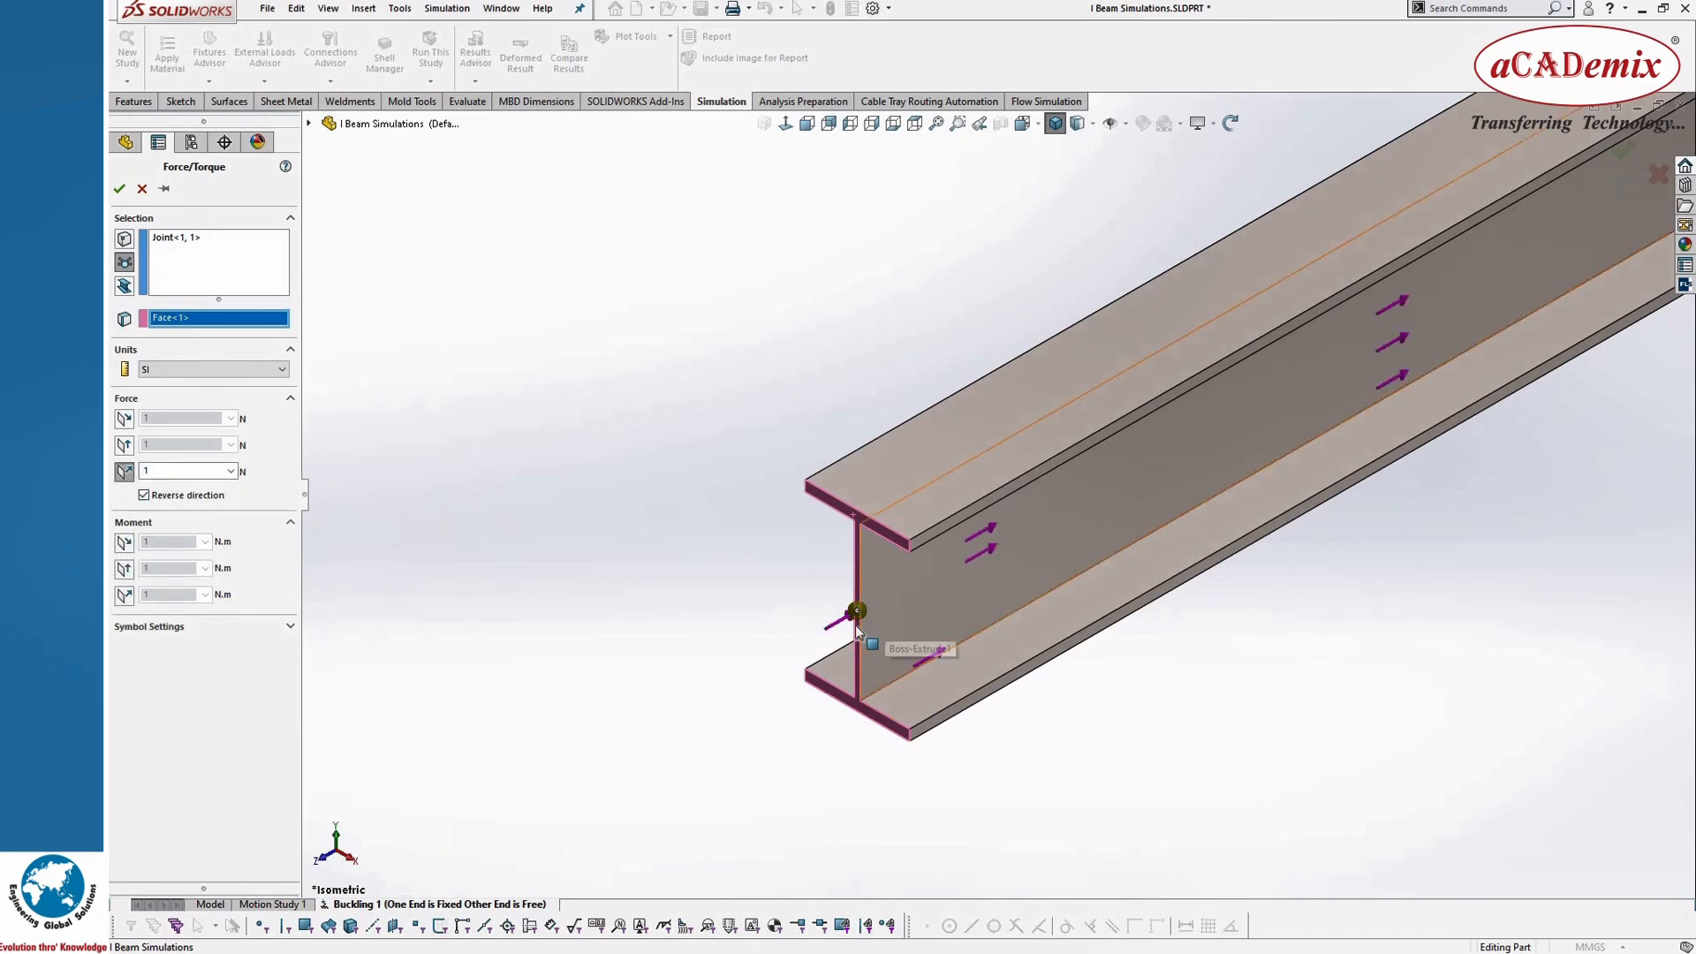
scroll(861, 633, "down", 3)
scroll(589, 733, "up", 4)
scroll(589, 733, "up", 4)
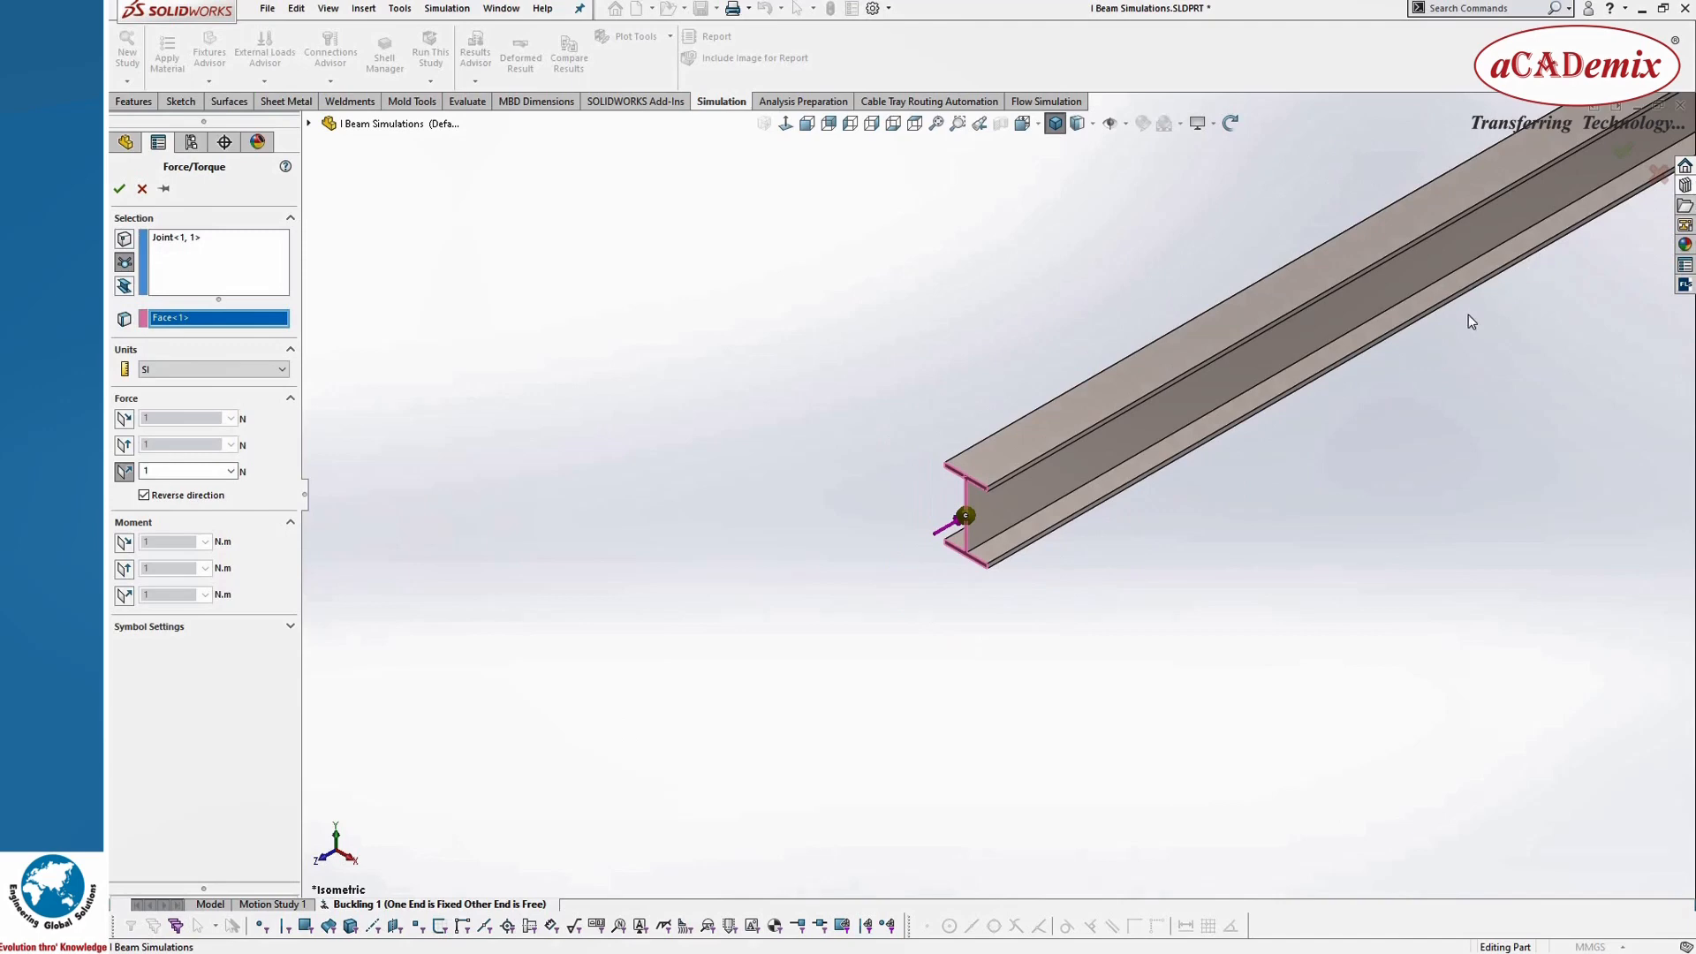
scroll(1468, 314, "down", 3)
scroll(708, 631, "up", 2)
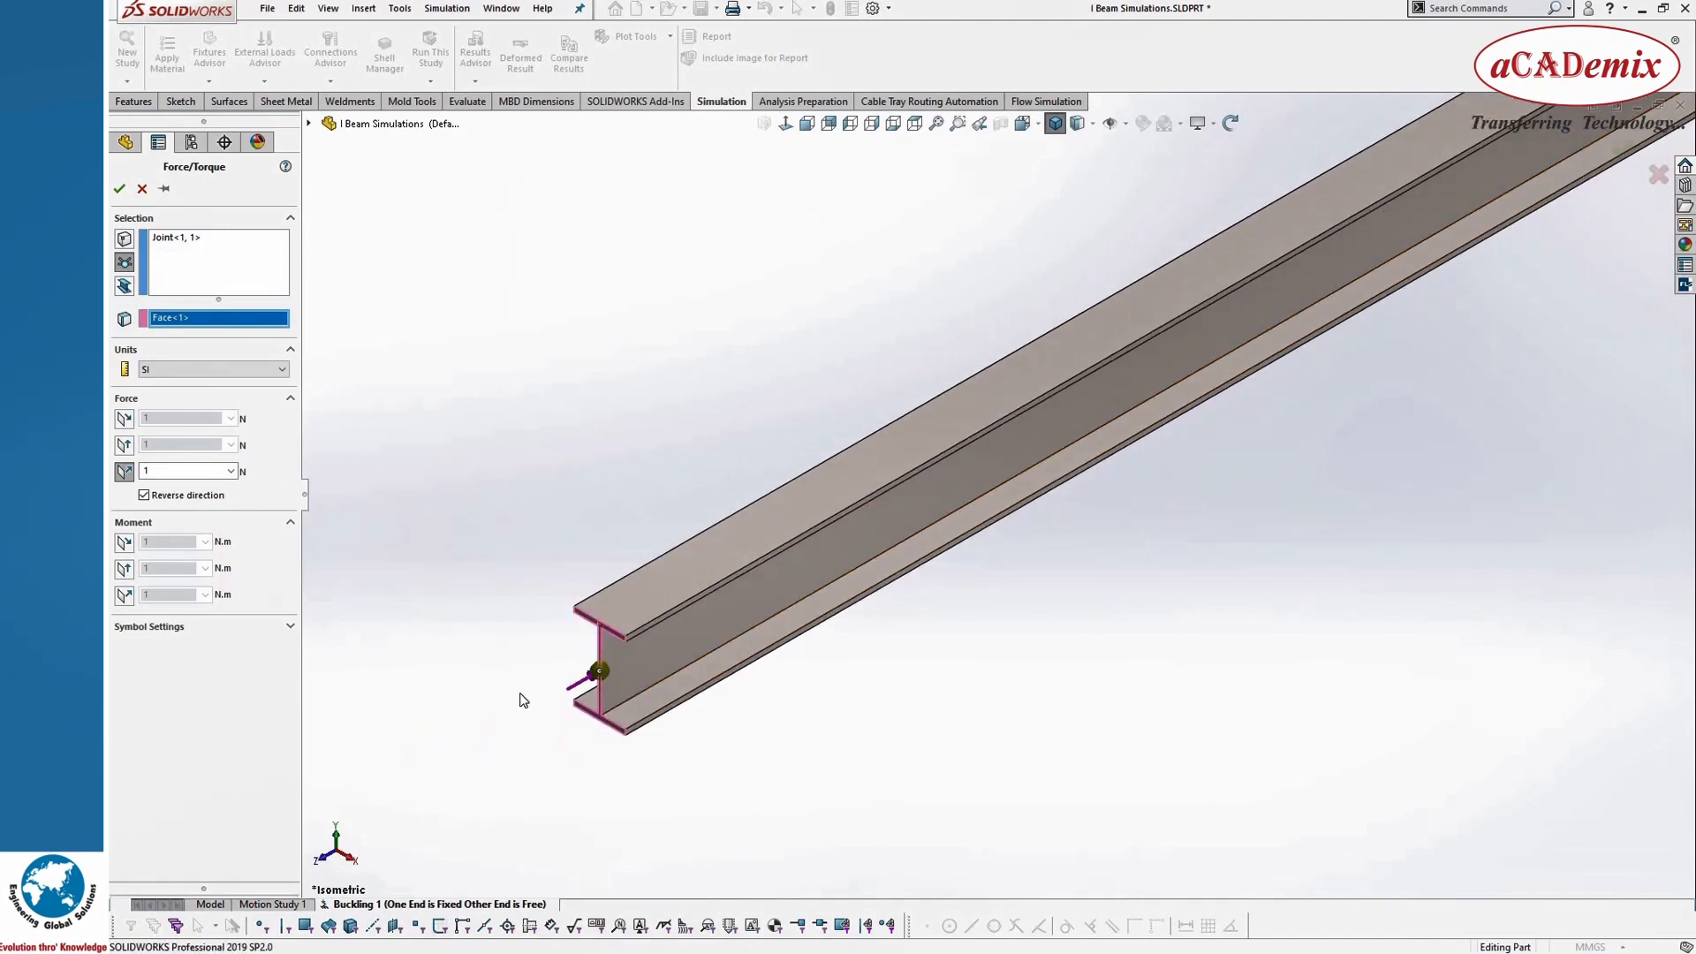
left_click(119, 191)
Step: Examine the beam upright as a column in the Bottom view, checking the fixture at its base and the load at its top
scroll(897, 633, "up", 2)
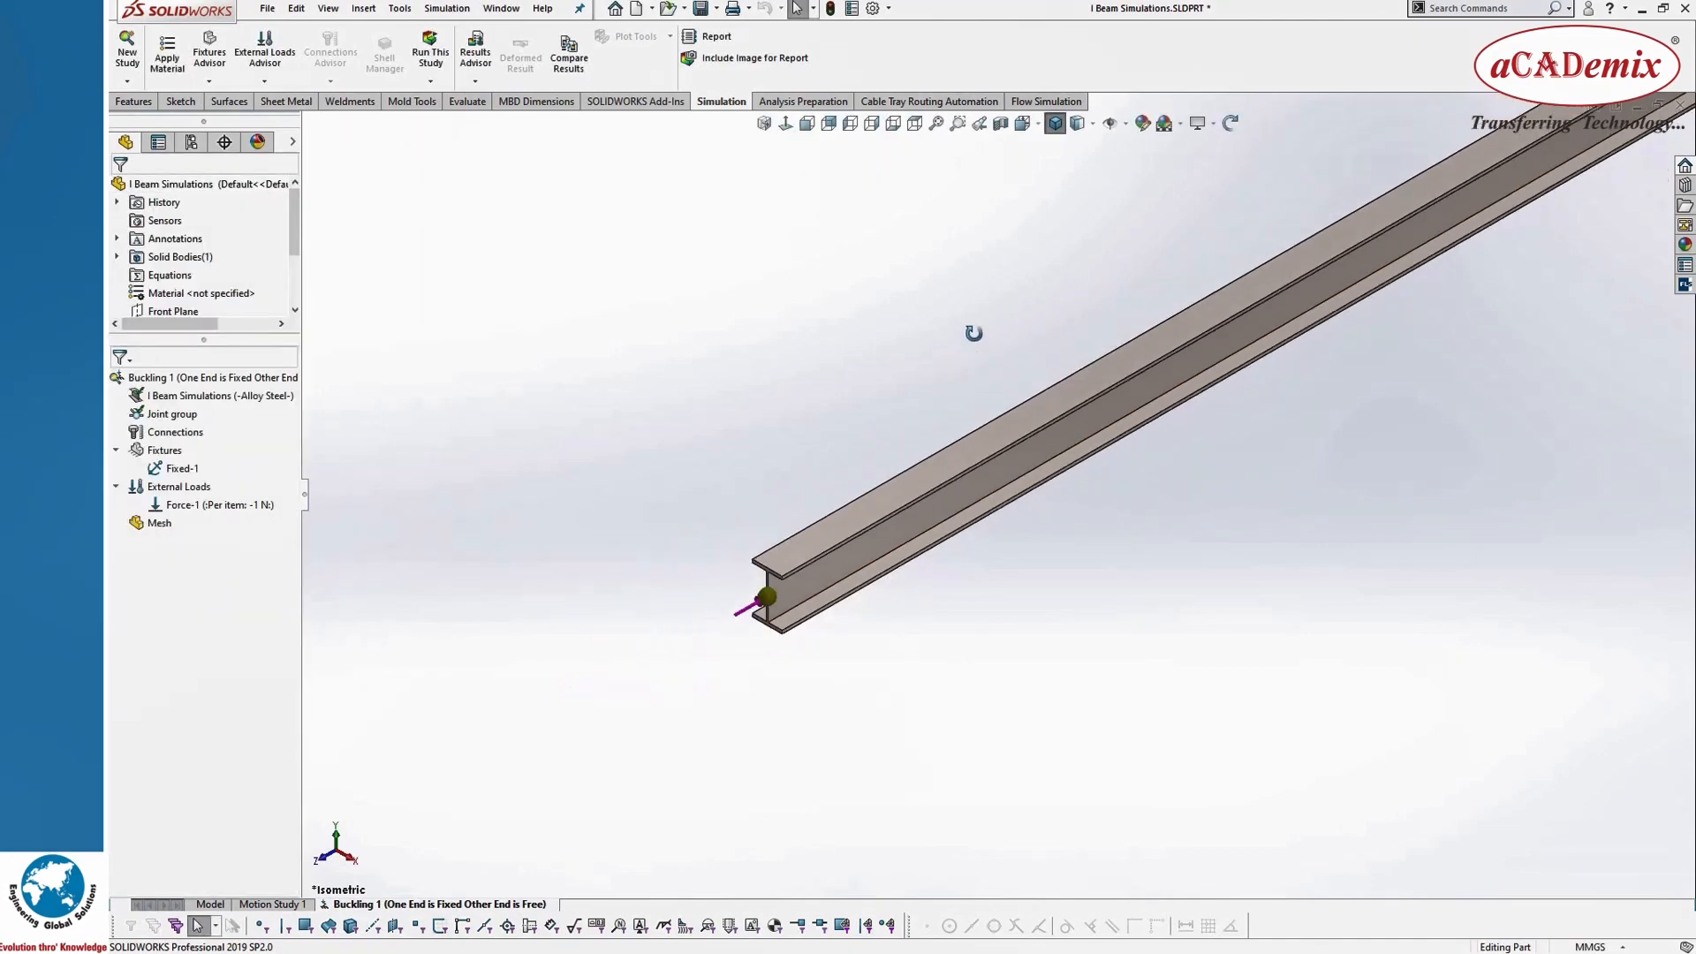
middle_click_drag(972, 333, 1011, 313)
scroll(1011, 313, "up", 3)
key("space")
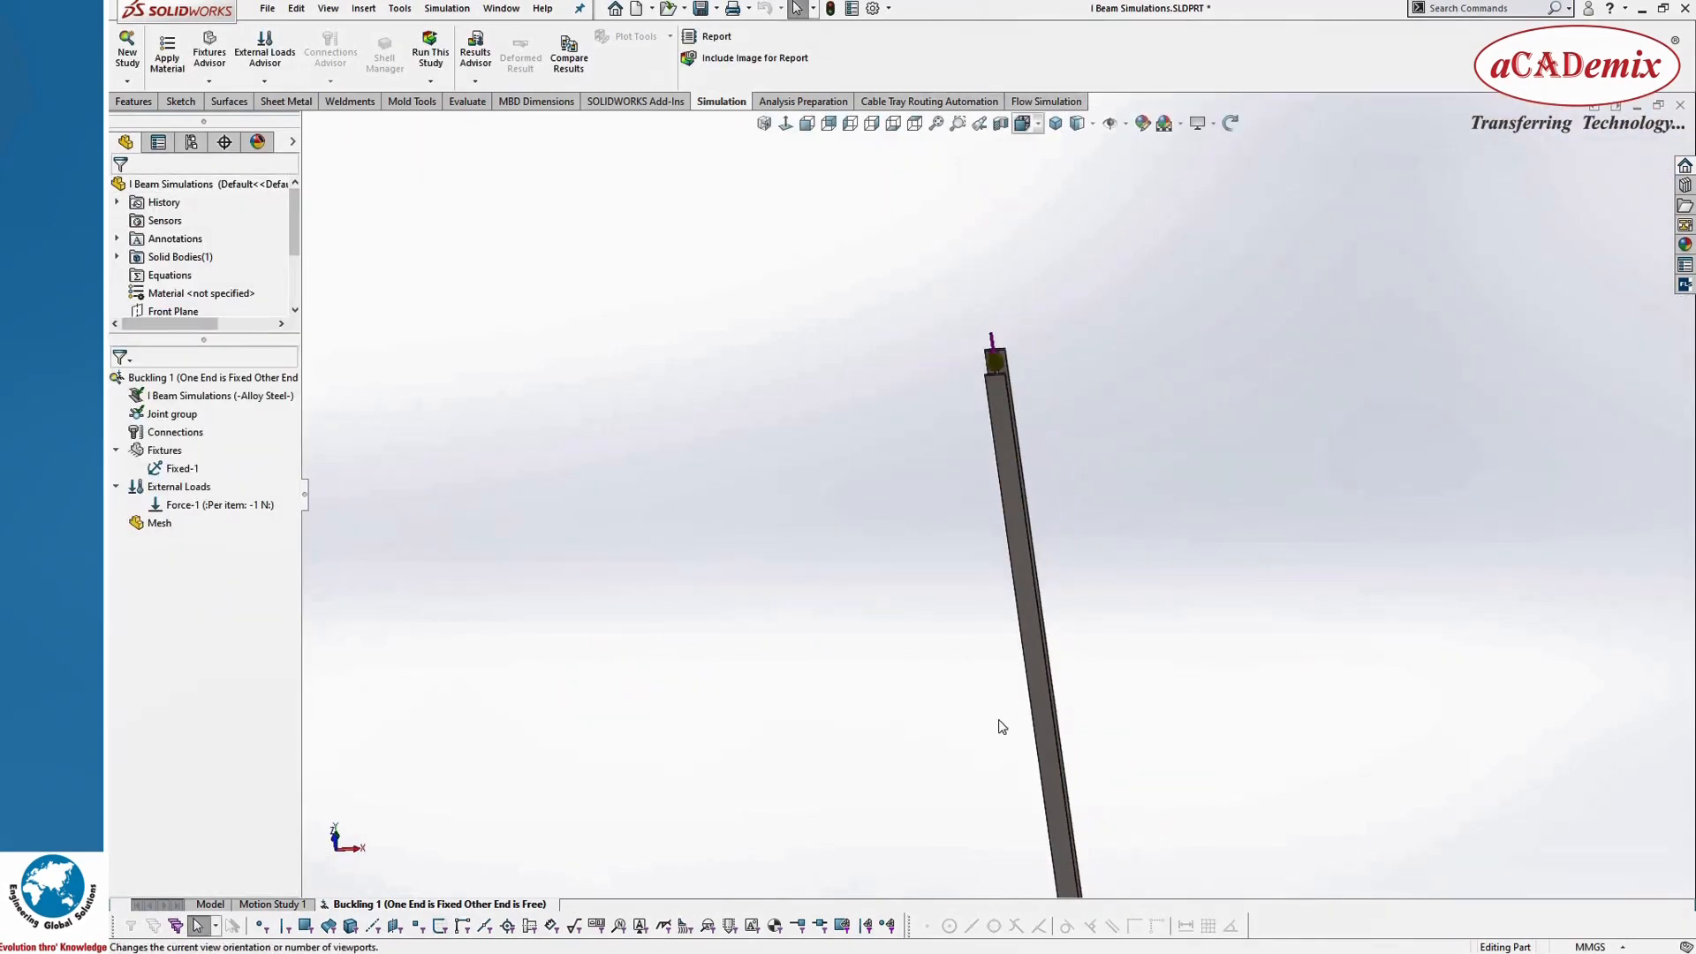
left_click(793, 697)
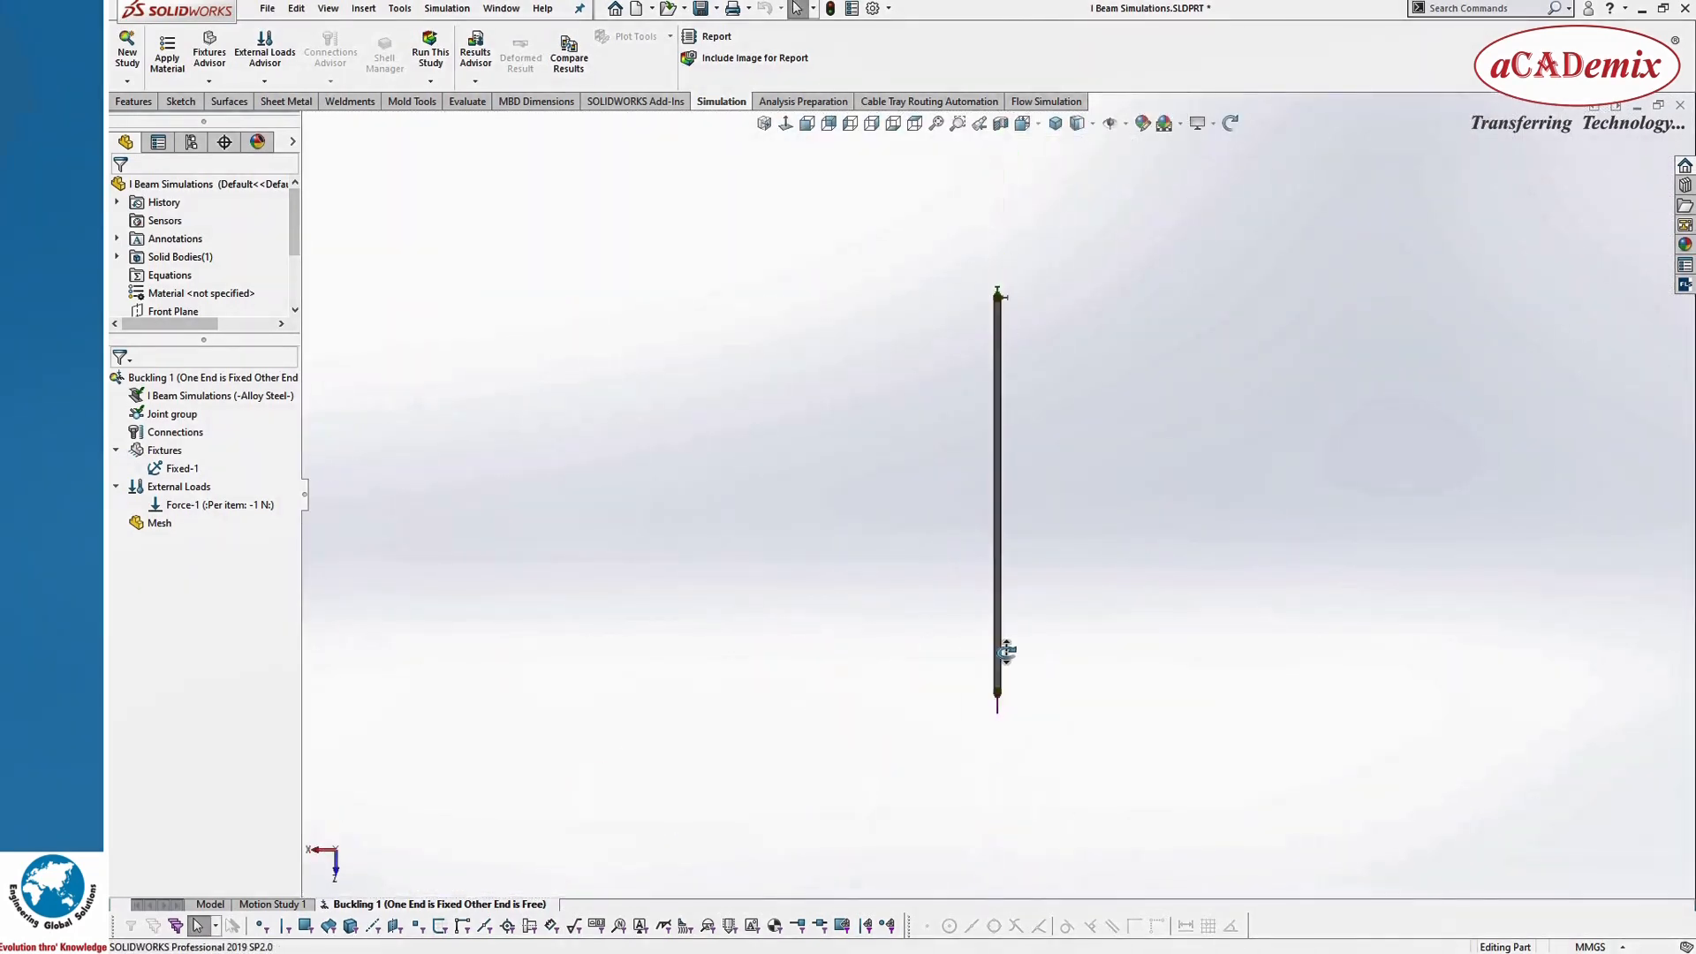
middle_click_drag(866, 306, 1022, 151)
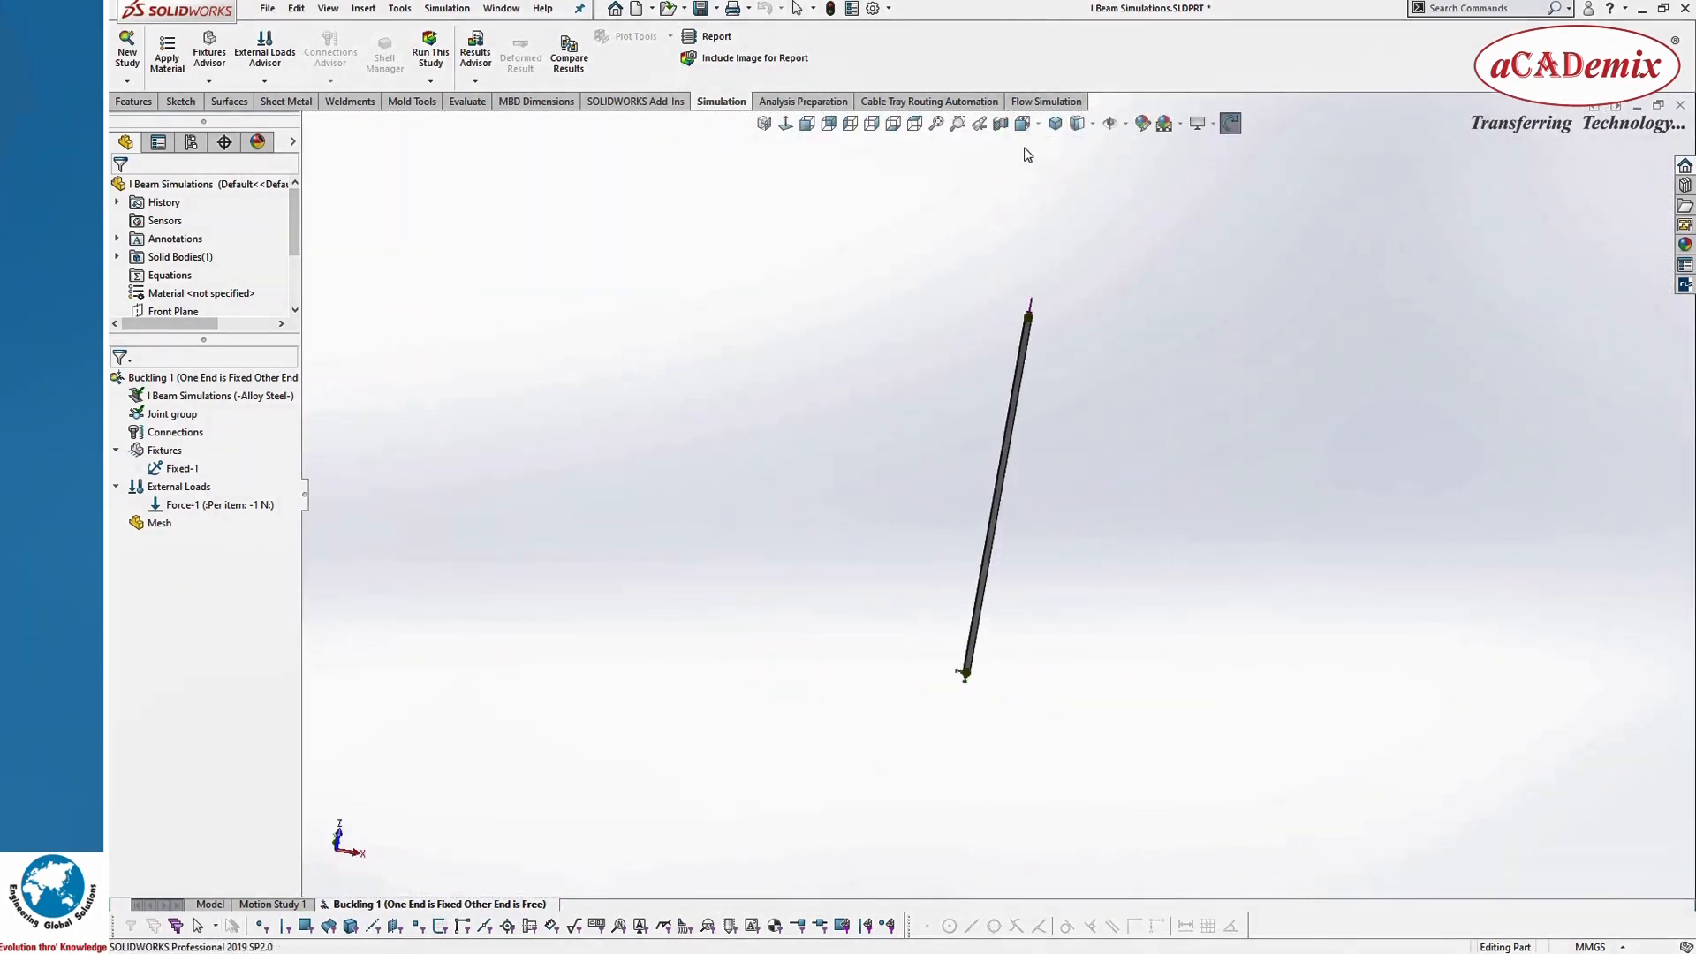
left_click(1022, 128)
left_click(855, 692)
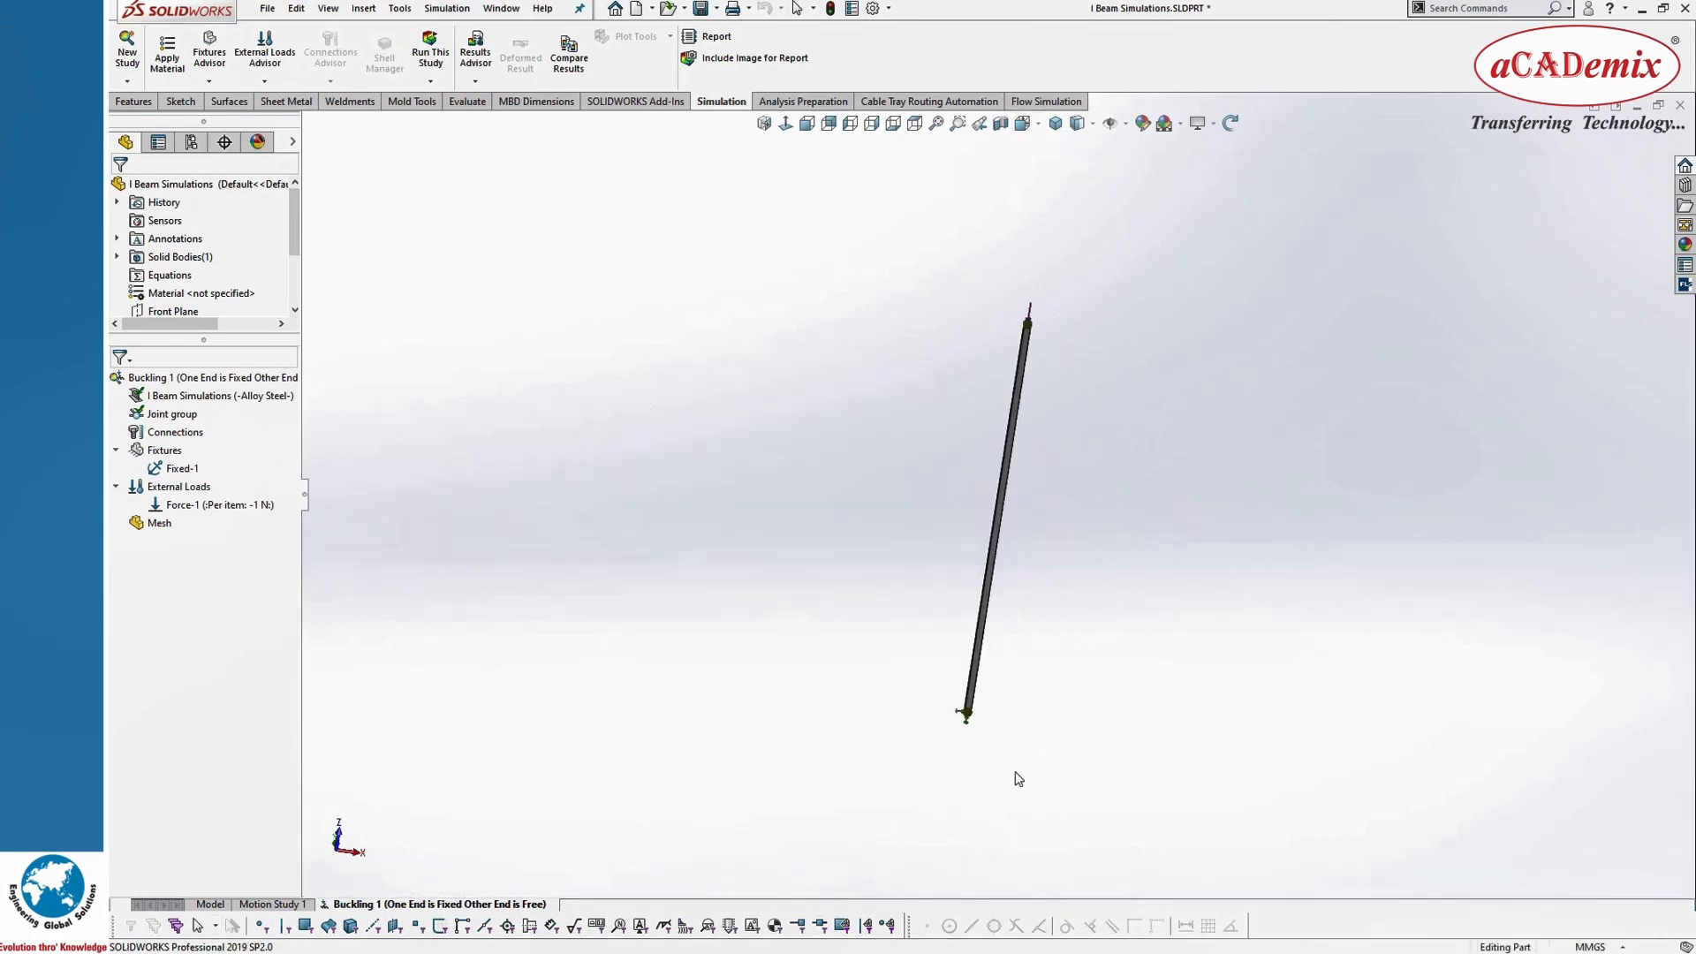
scroll(1042, 747, "up", 1)
scroll(994, 770, "down", 2)
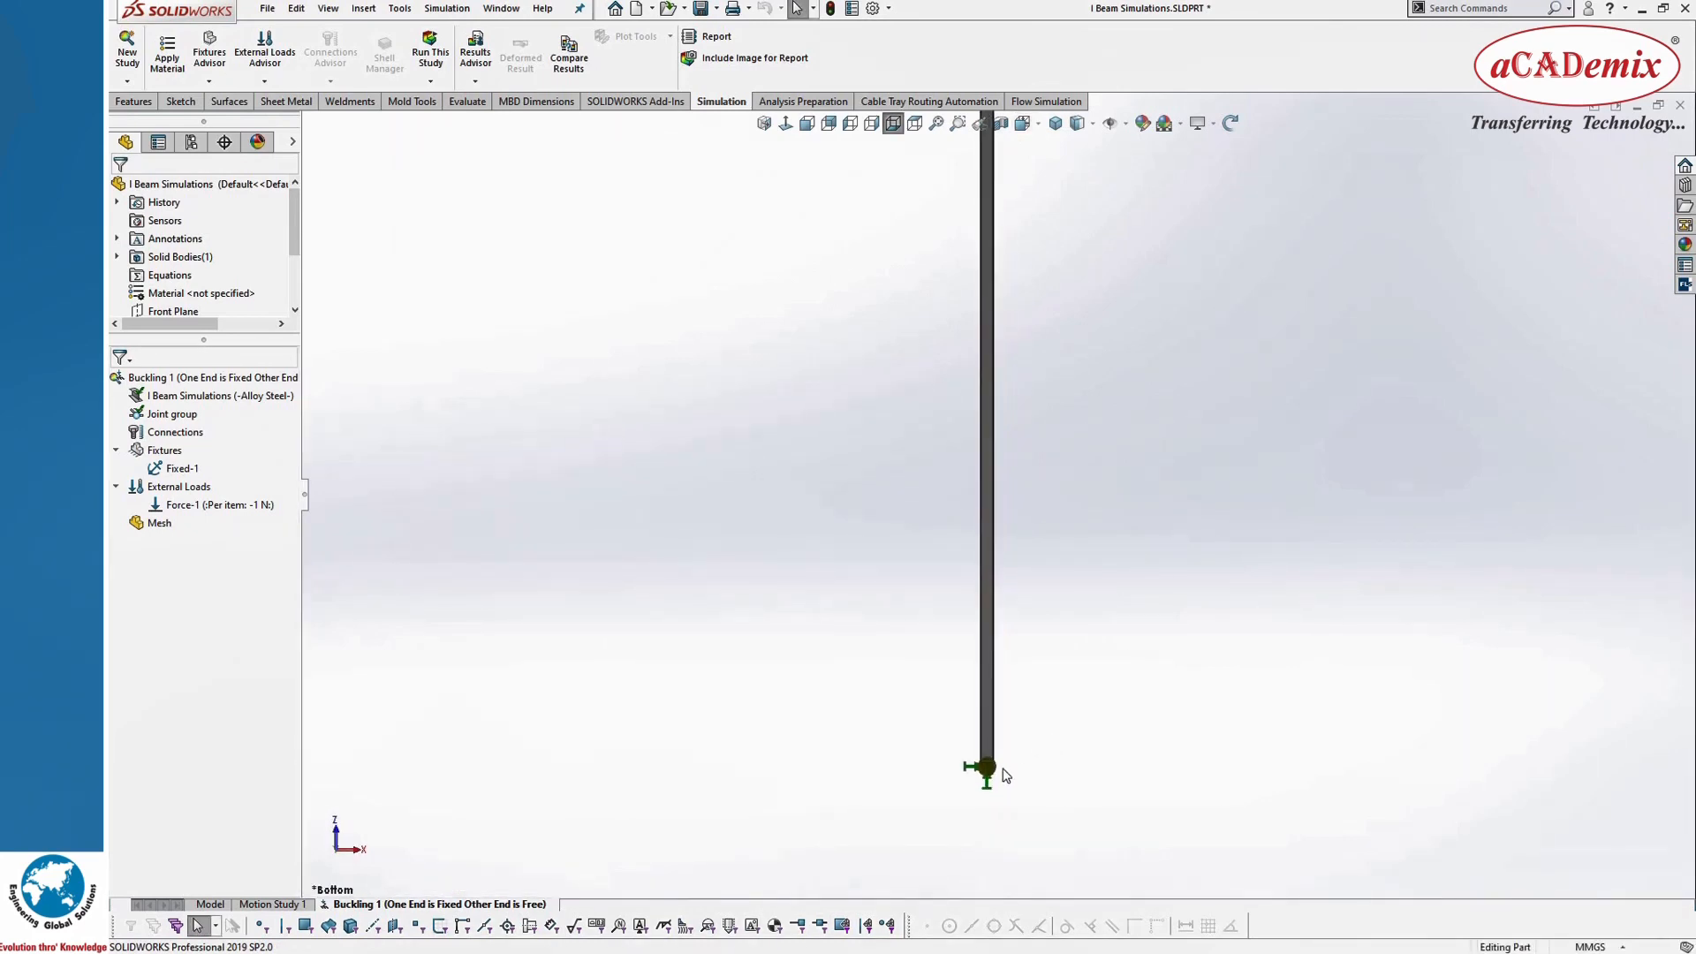
scroll(1005, 761, "up", 3)
scroll(985, 415, "down", 8)
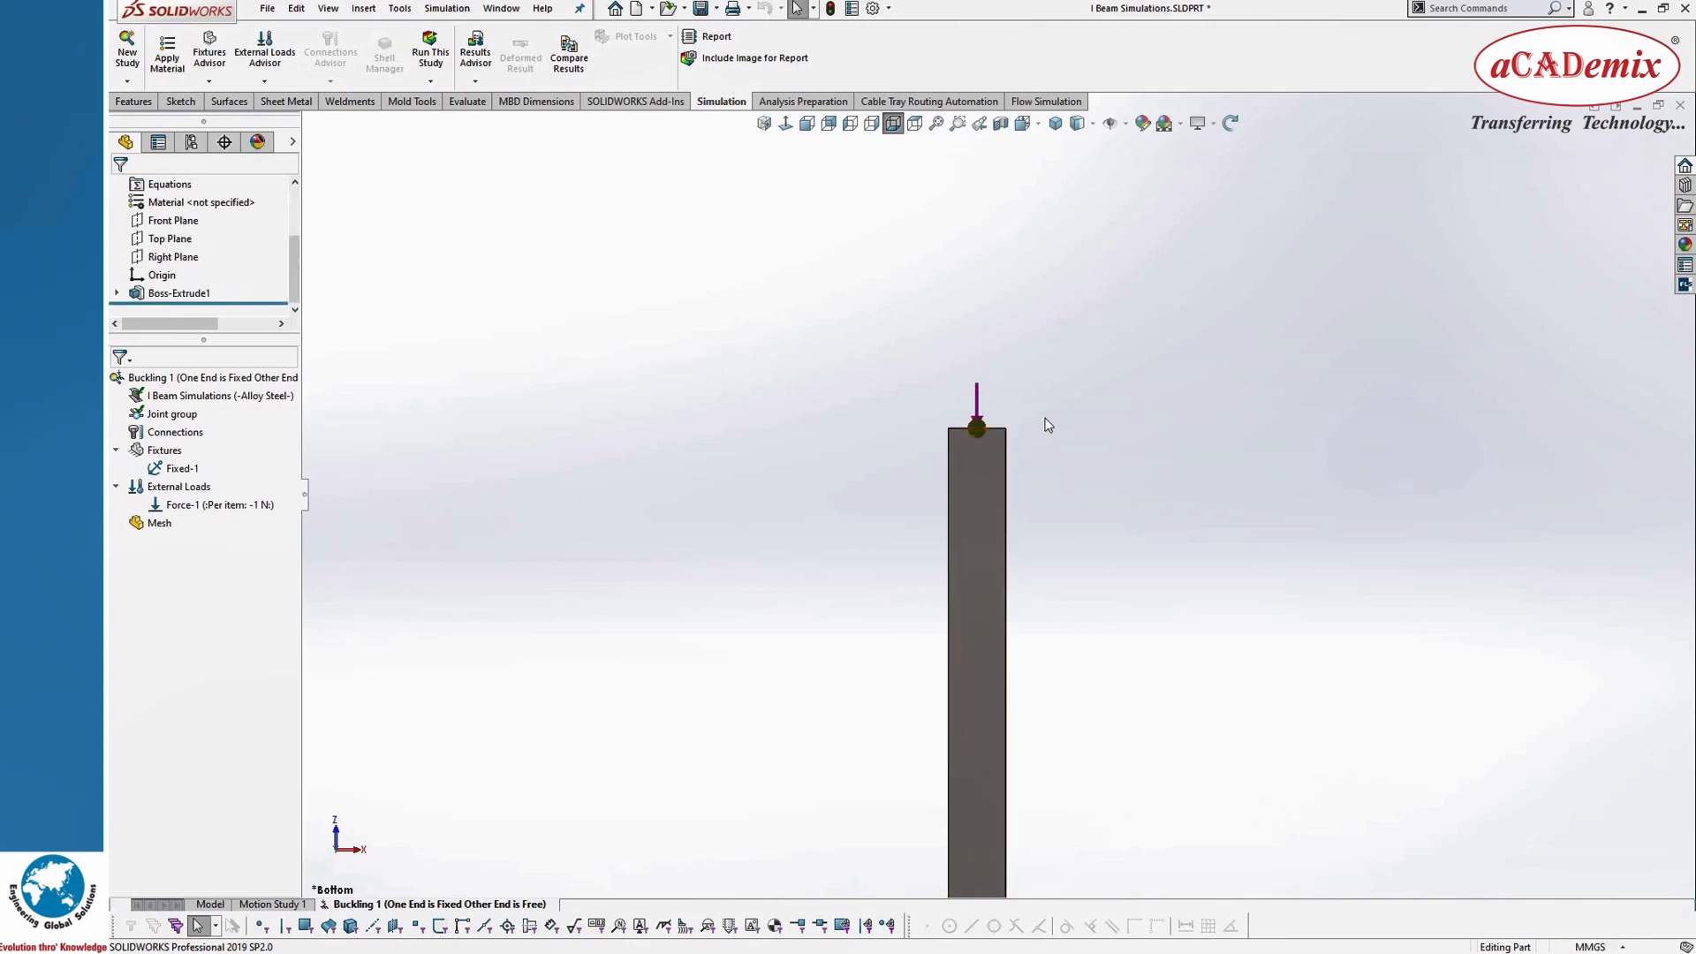
scroll(1029, 389, "up", 6)
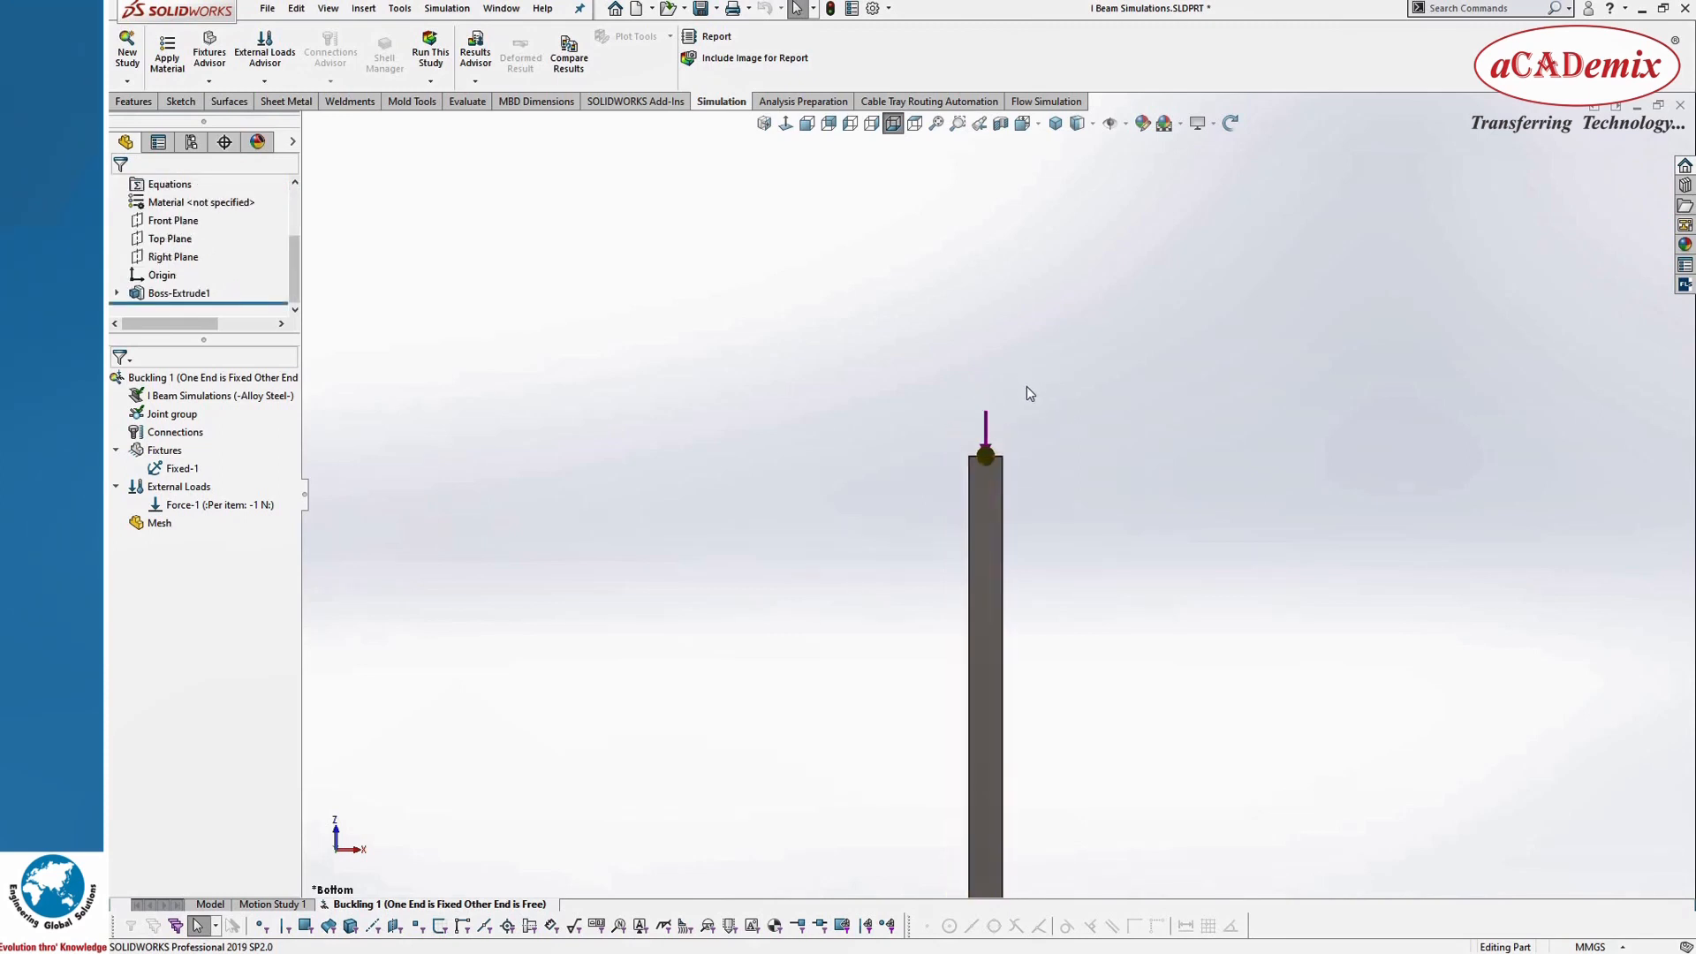
scroll(1014, 592, "down", 3)
scroll(1014, 591, "down", 2)
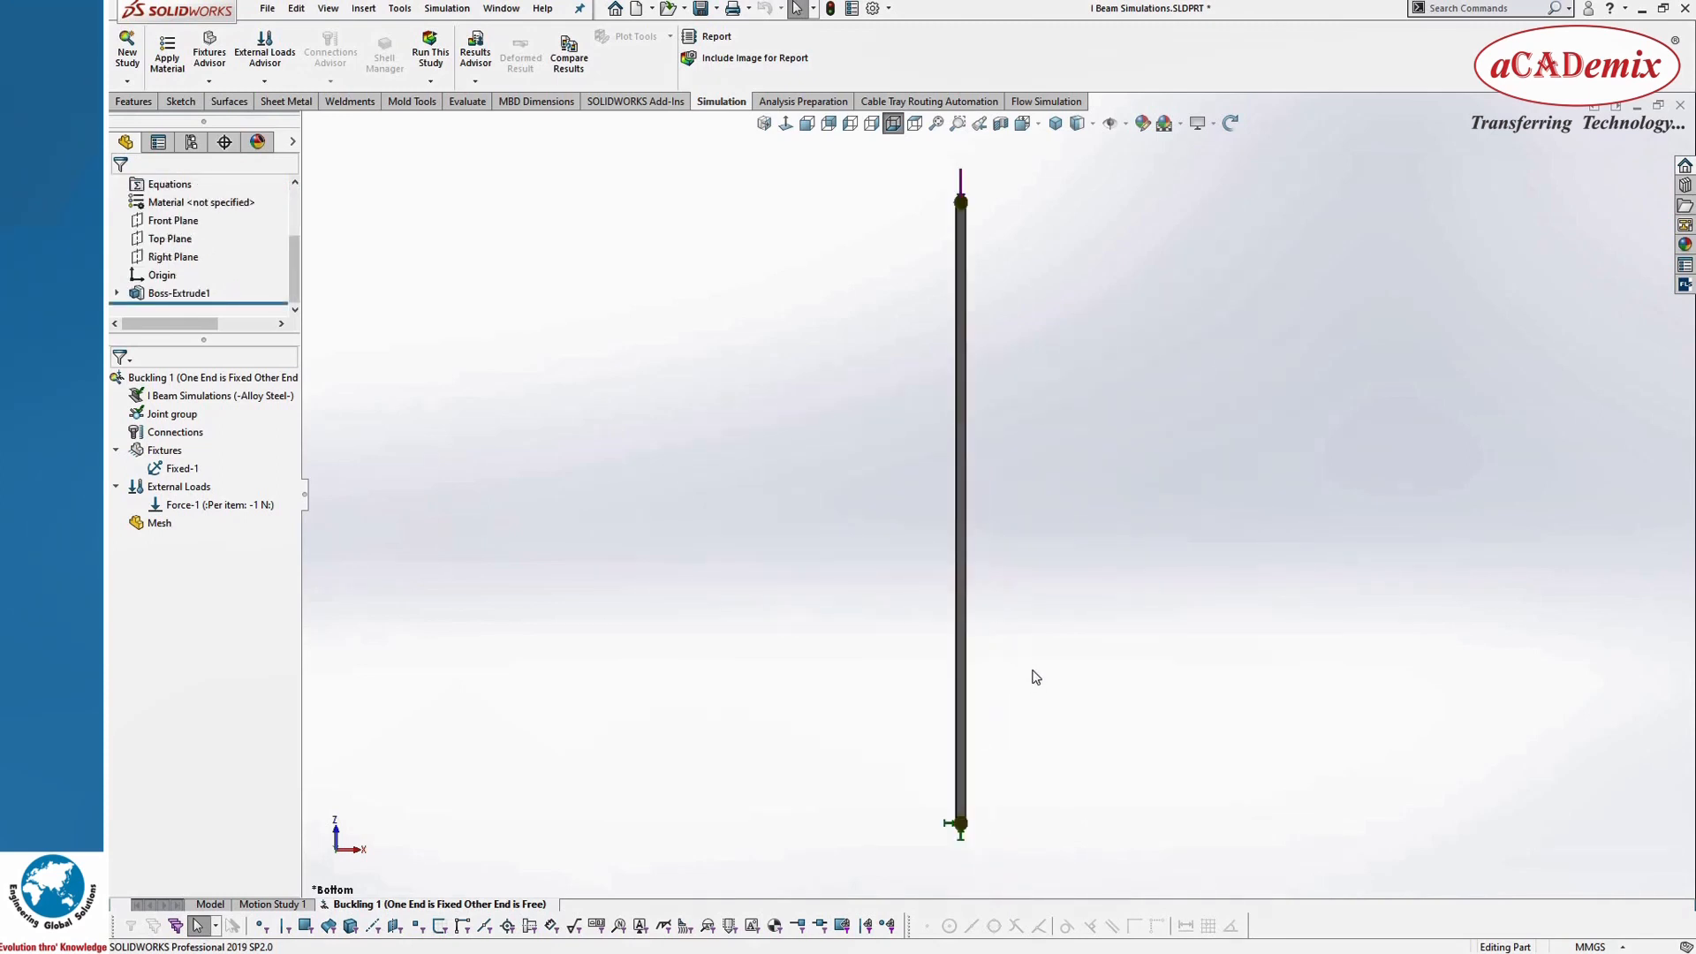
Step: Turn on beam profile rendering for the mesh and create the mesh of the beam
right_click(148, 529)
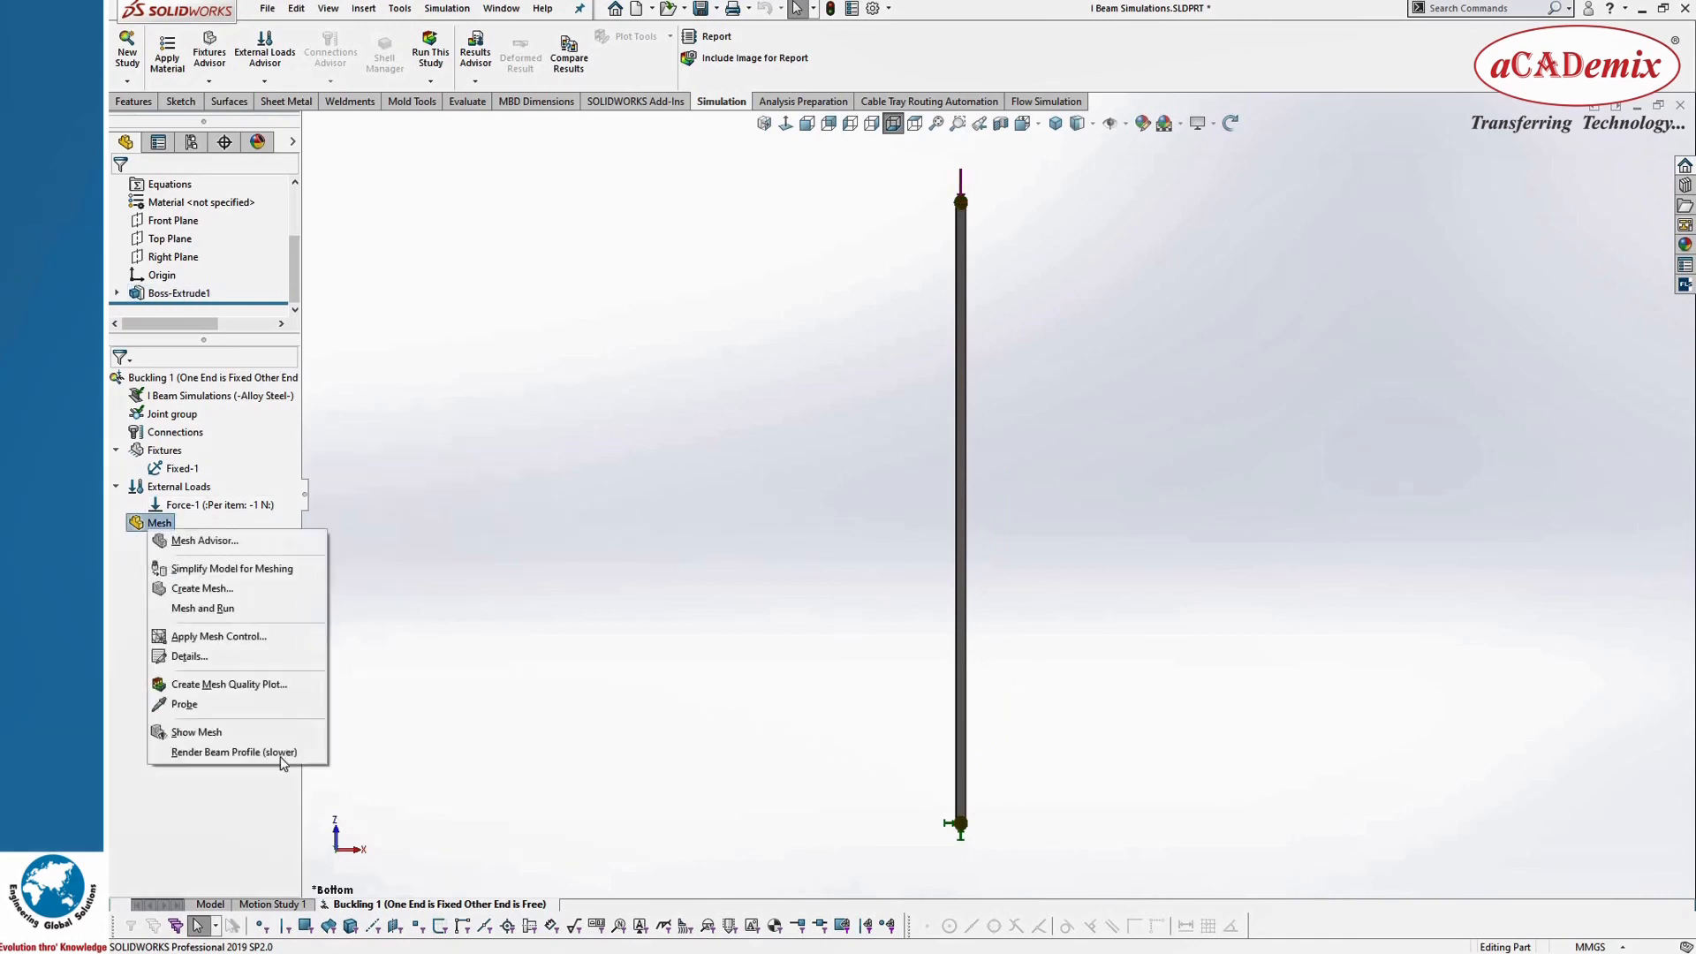
left_click(263, 753)
right_click(164, 523)
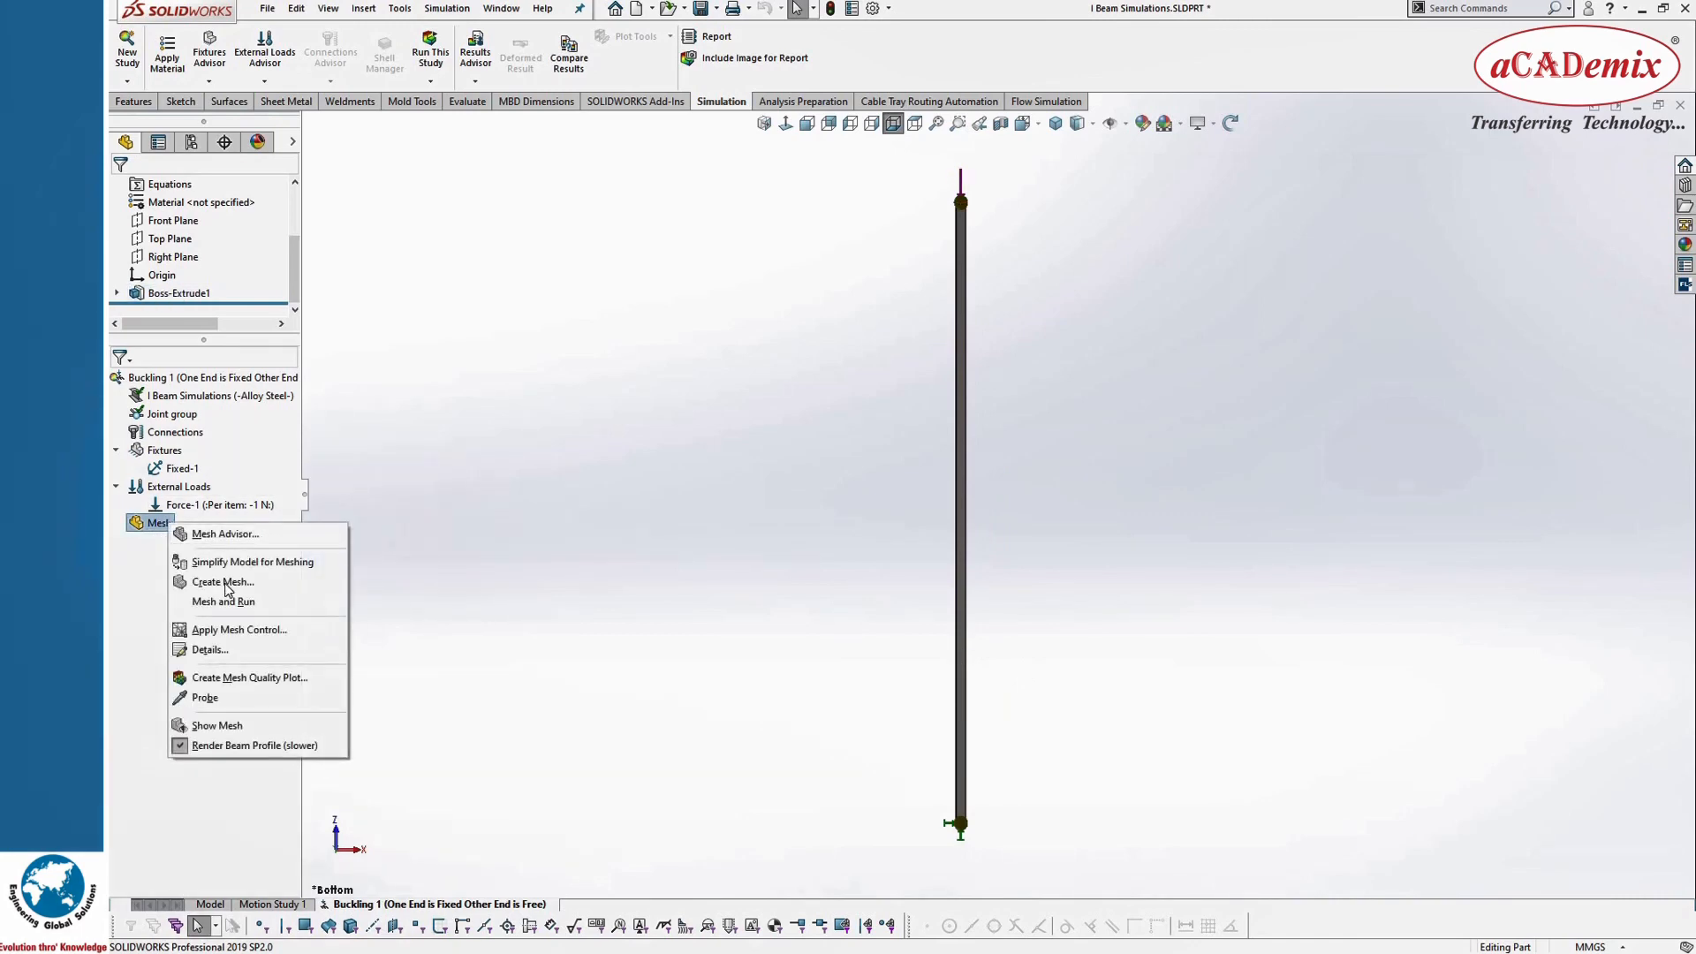
left_click(227, 593)
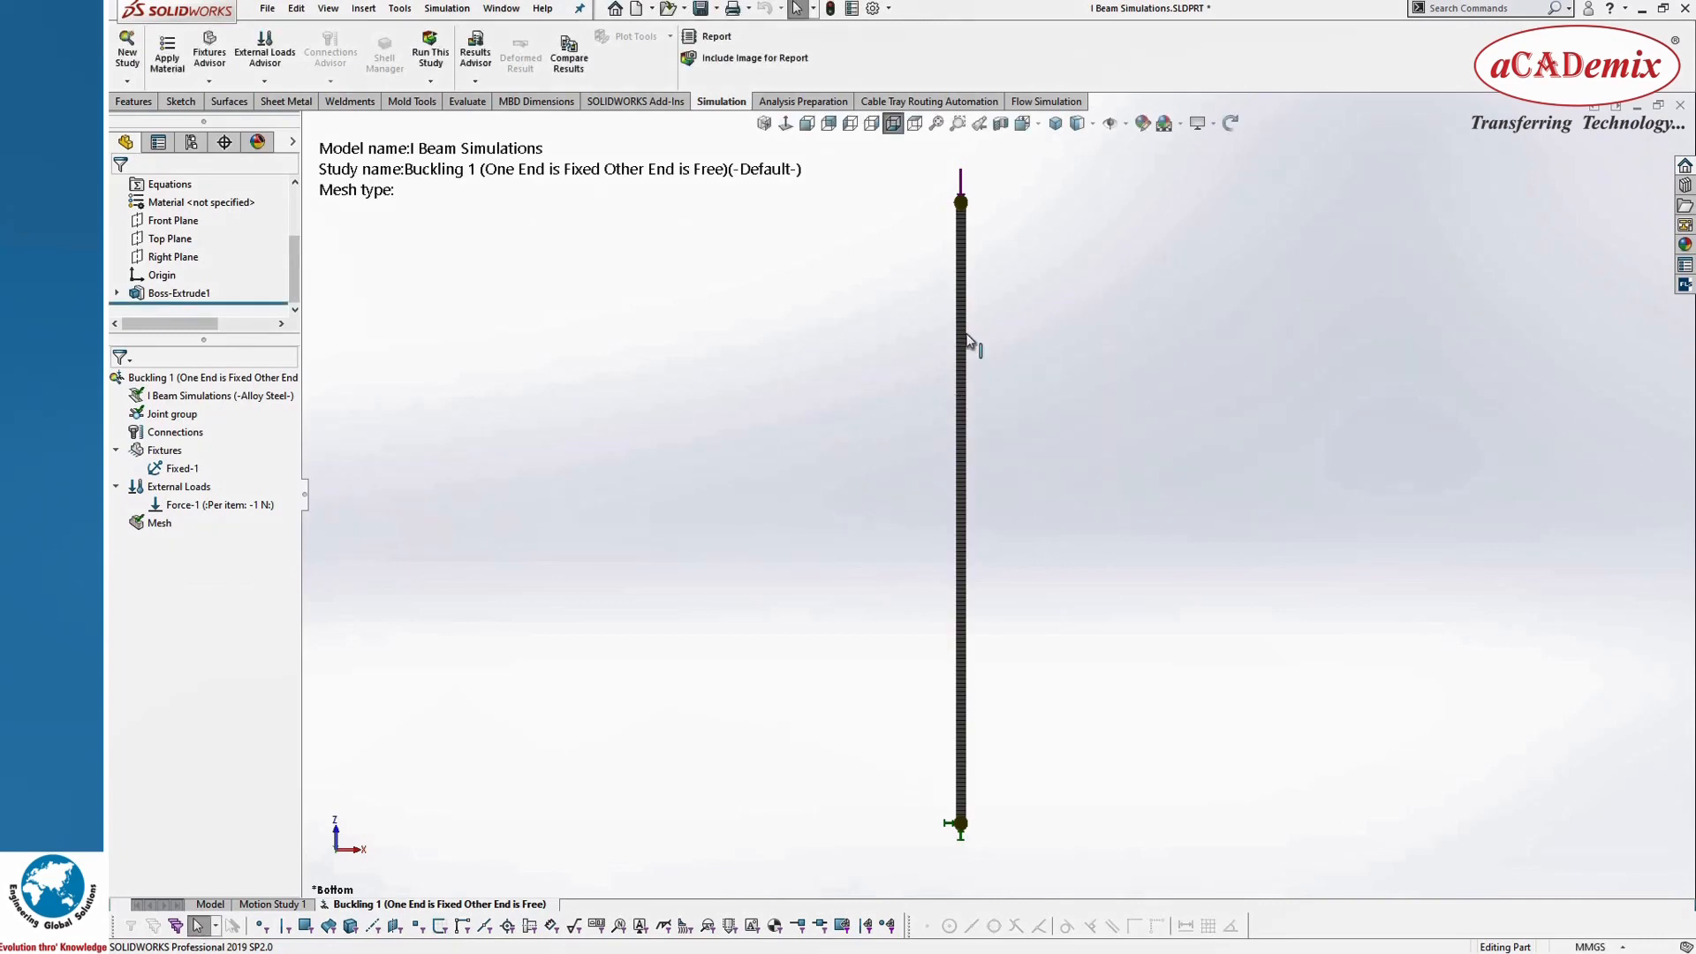
Step: Examine the meshed beam from several orientations, including its loaded and fixed ends
middle_click_drag(936, 317, 1003, 469)
scroll(868, 462, "down", 8)
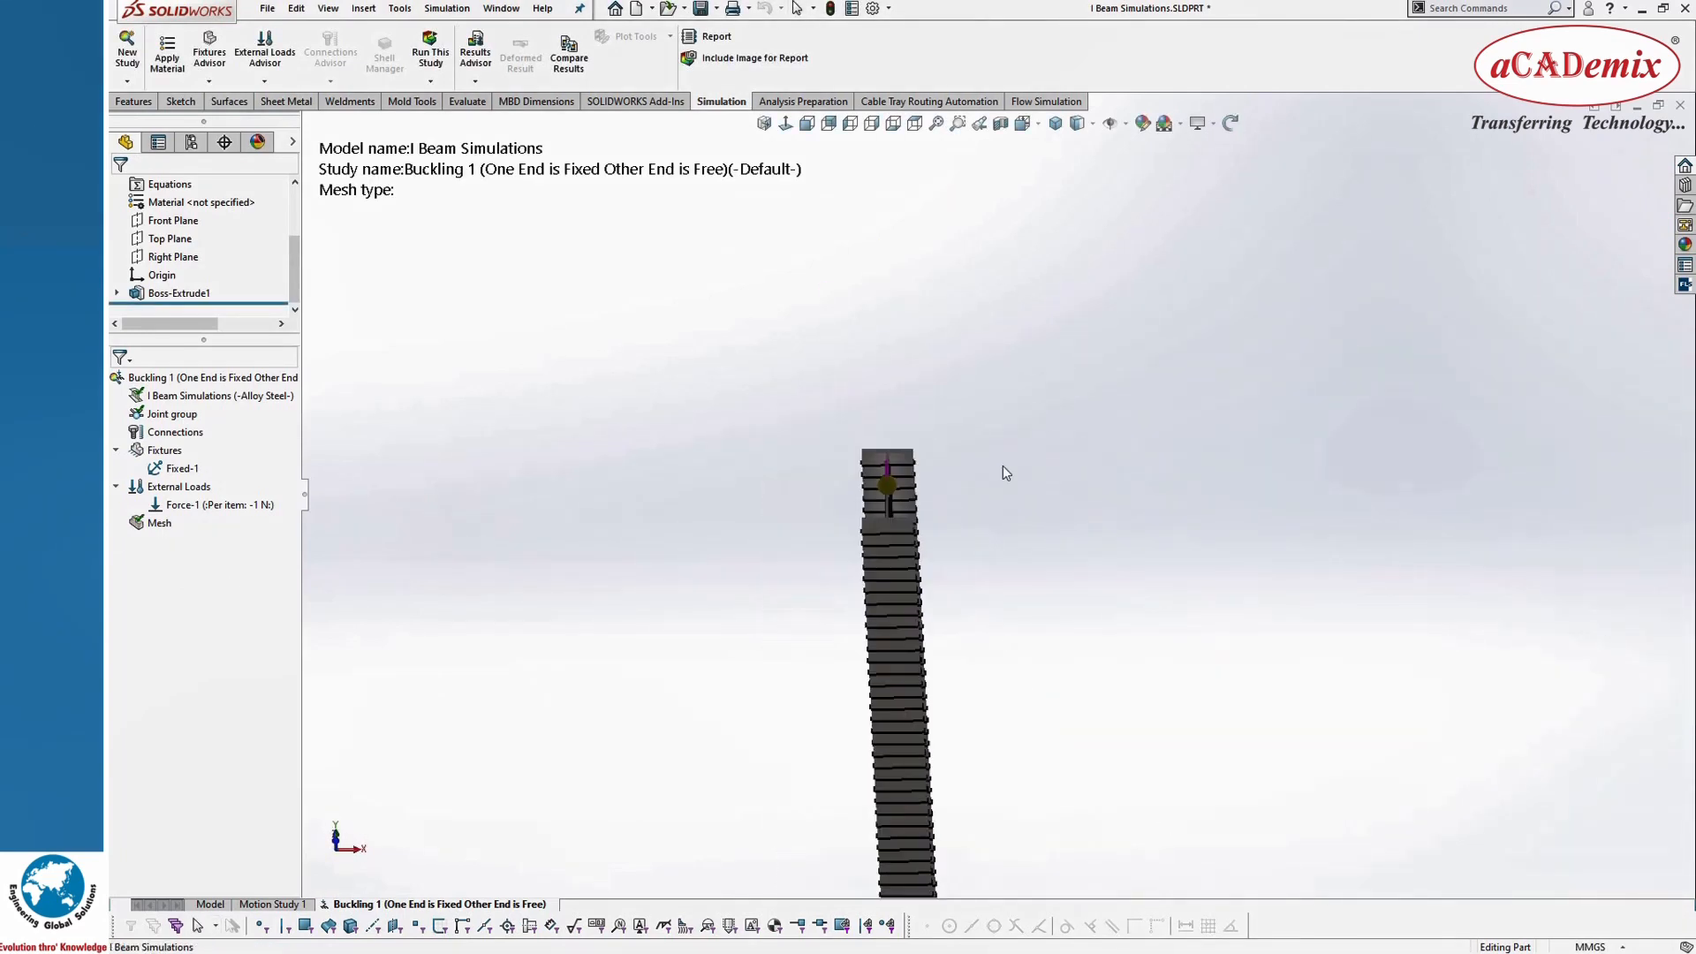
scroll(1028, 539, "up", 9)
scroll(1008, 636, "down", 5)
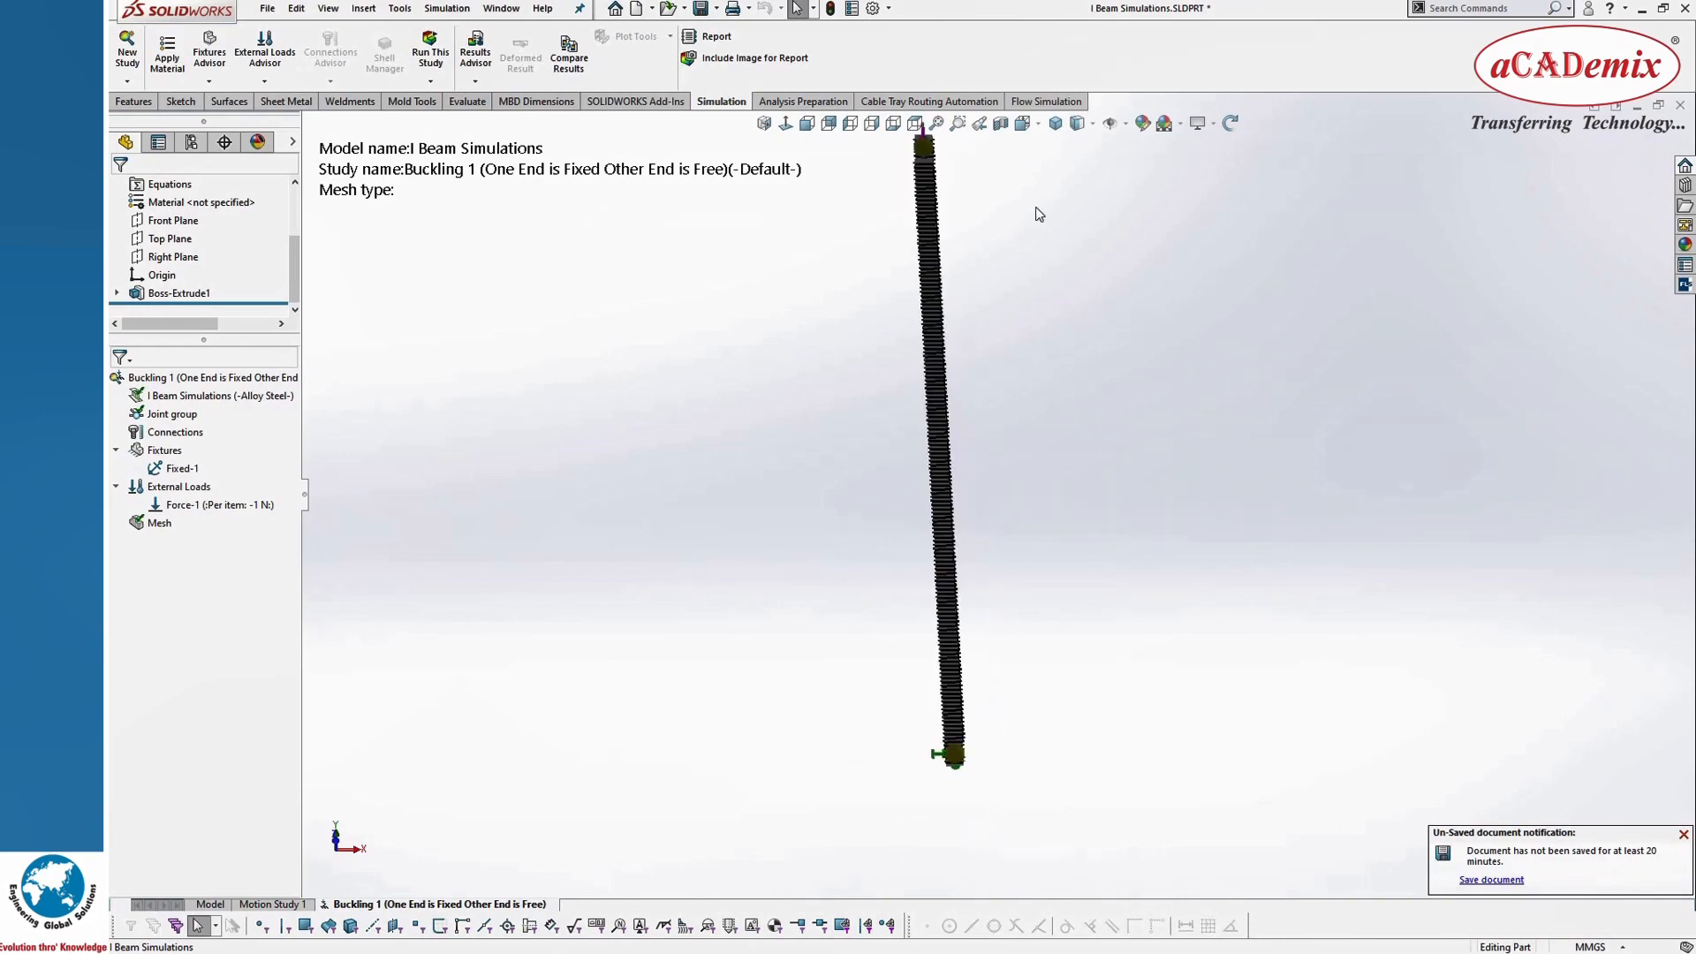
scroll(1039, 195, "up", 2)
left_click(1030, 124)
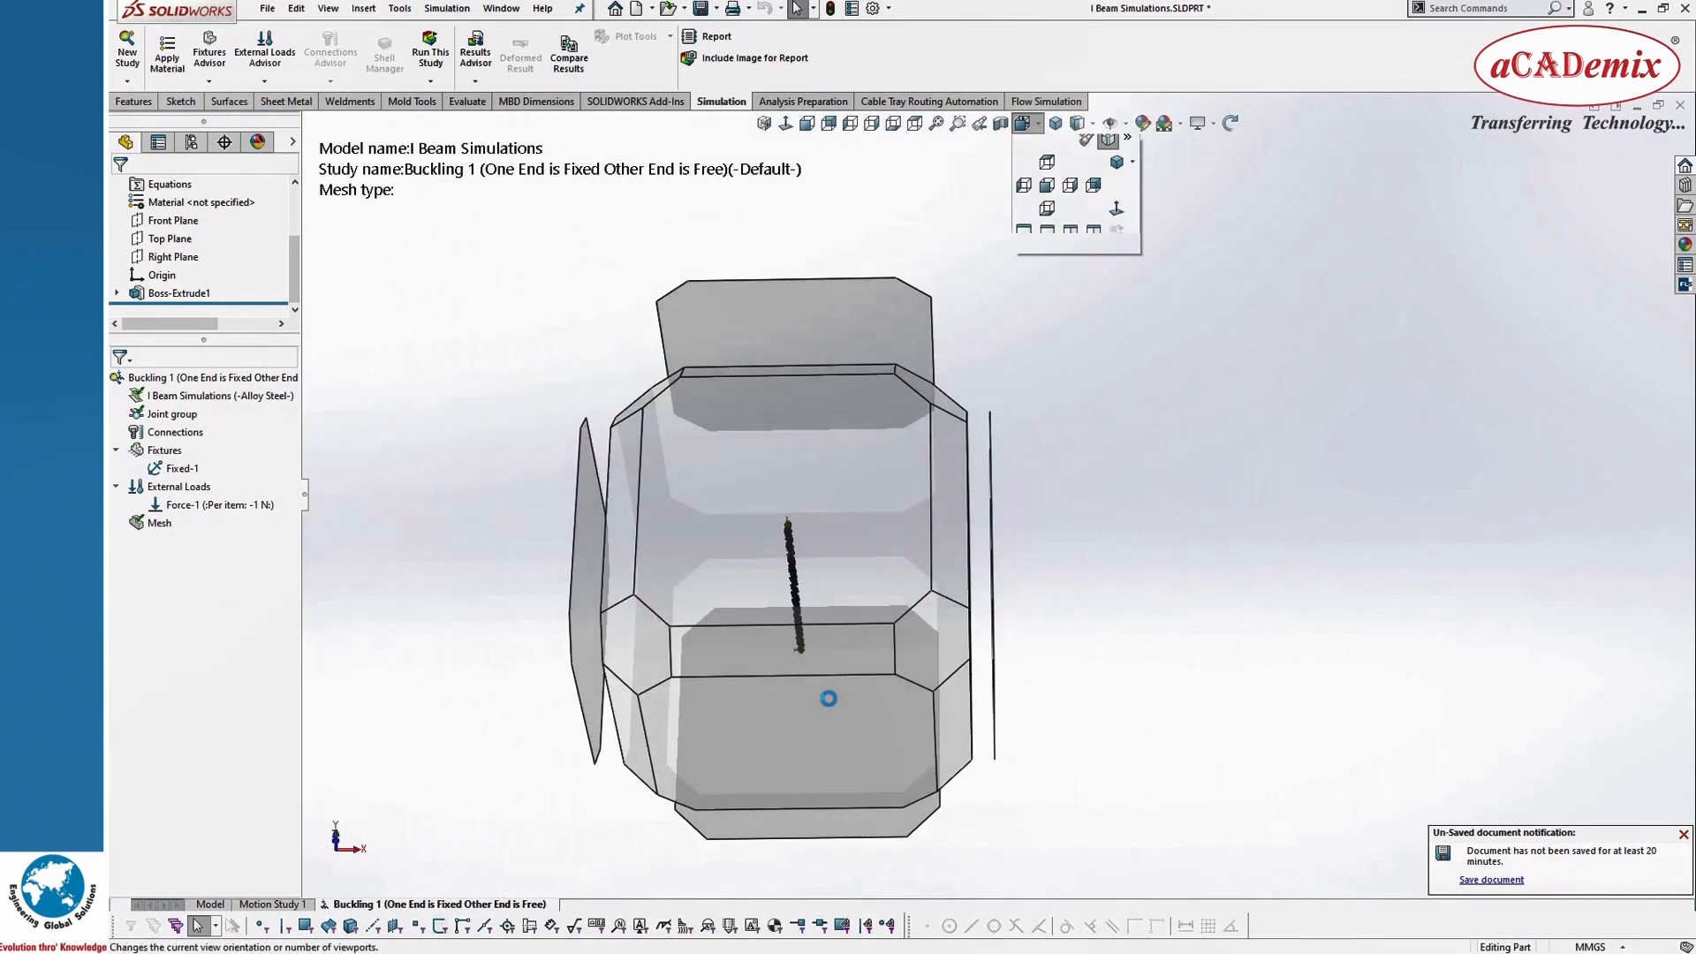
left_click(828, 698)
scroll(945, 539, "up", 3)
middle_click_drag(945, 539, 1013, 275)
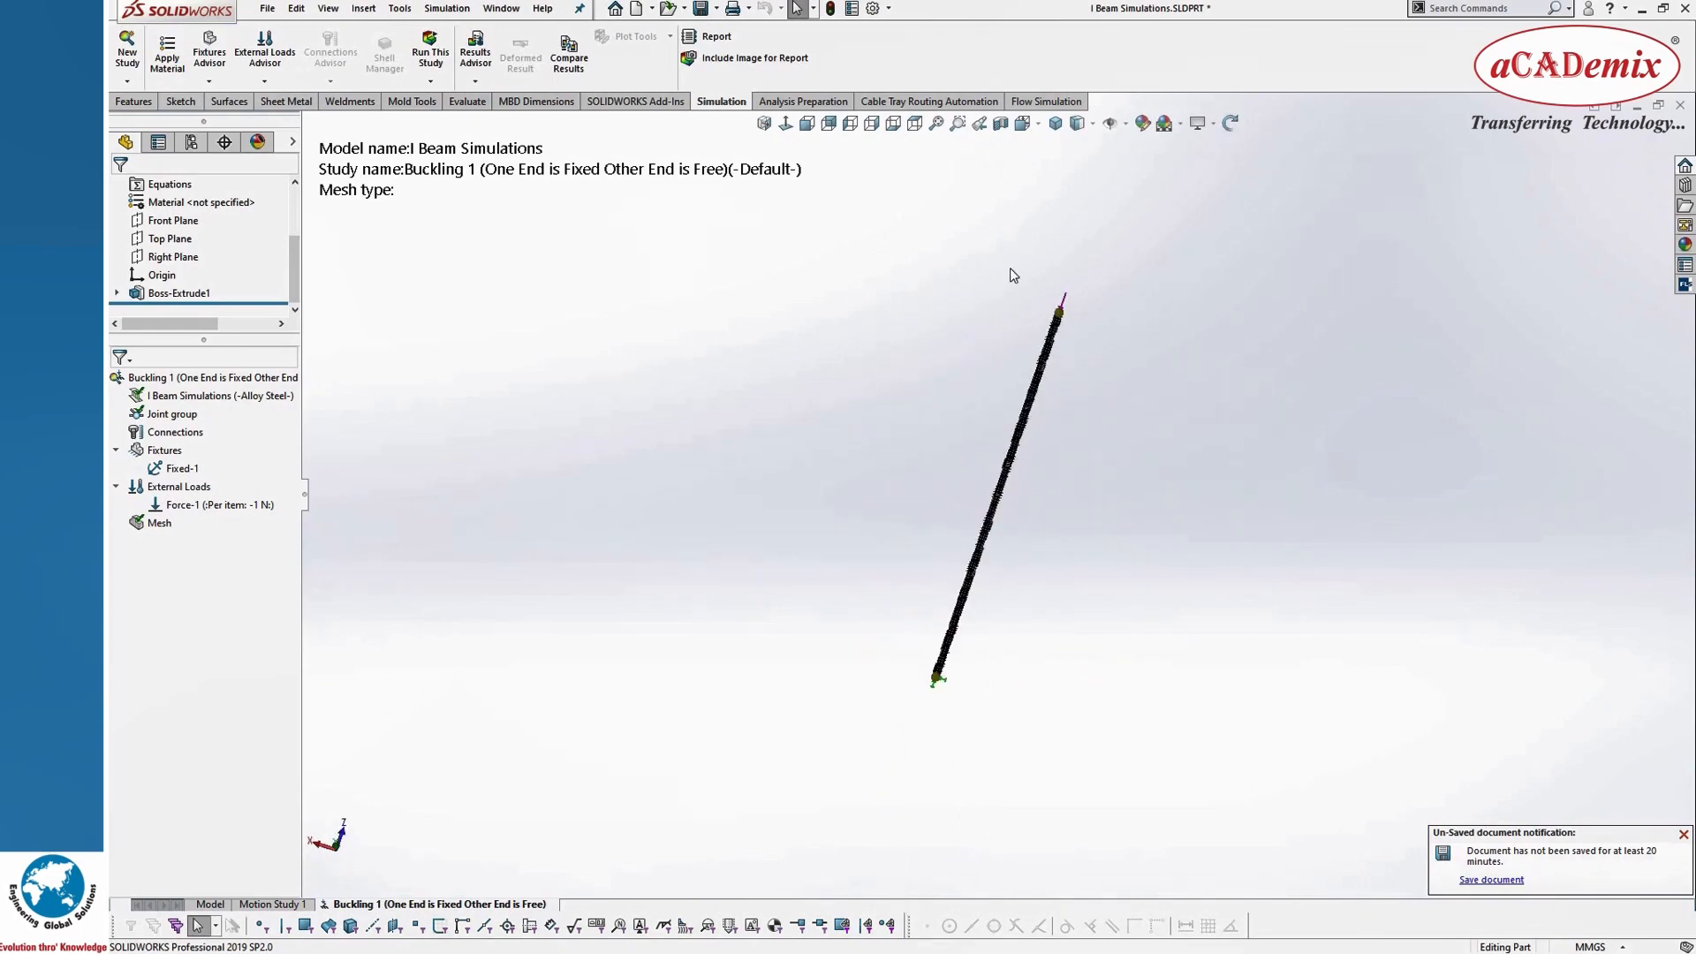
Step: Orient the beam upright as a column and run the buckling study with one end fixed and the other free
left_click(1025, 124)
left_click(805, 598)
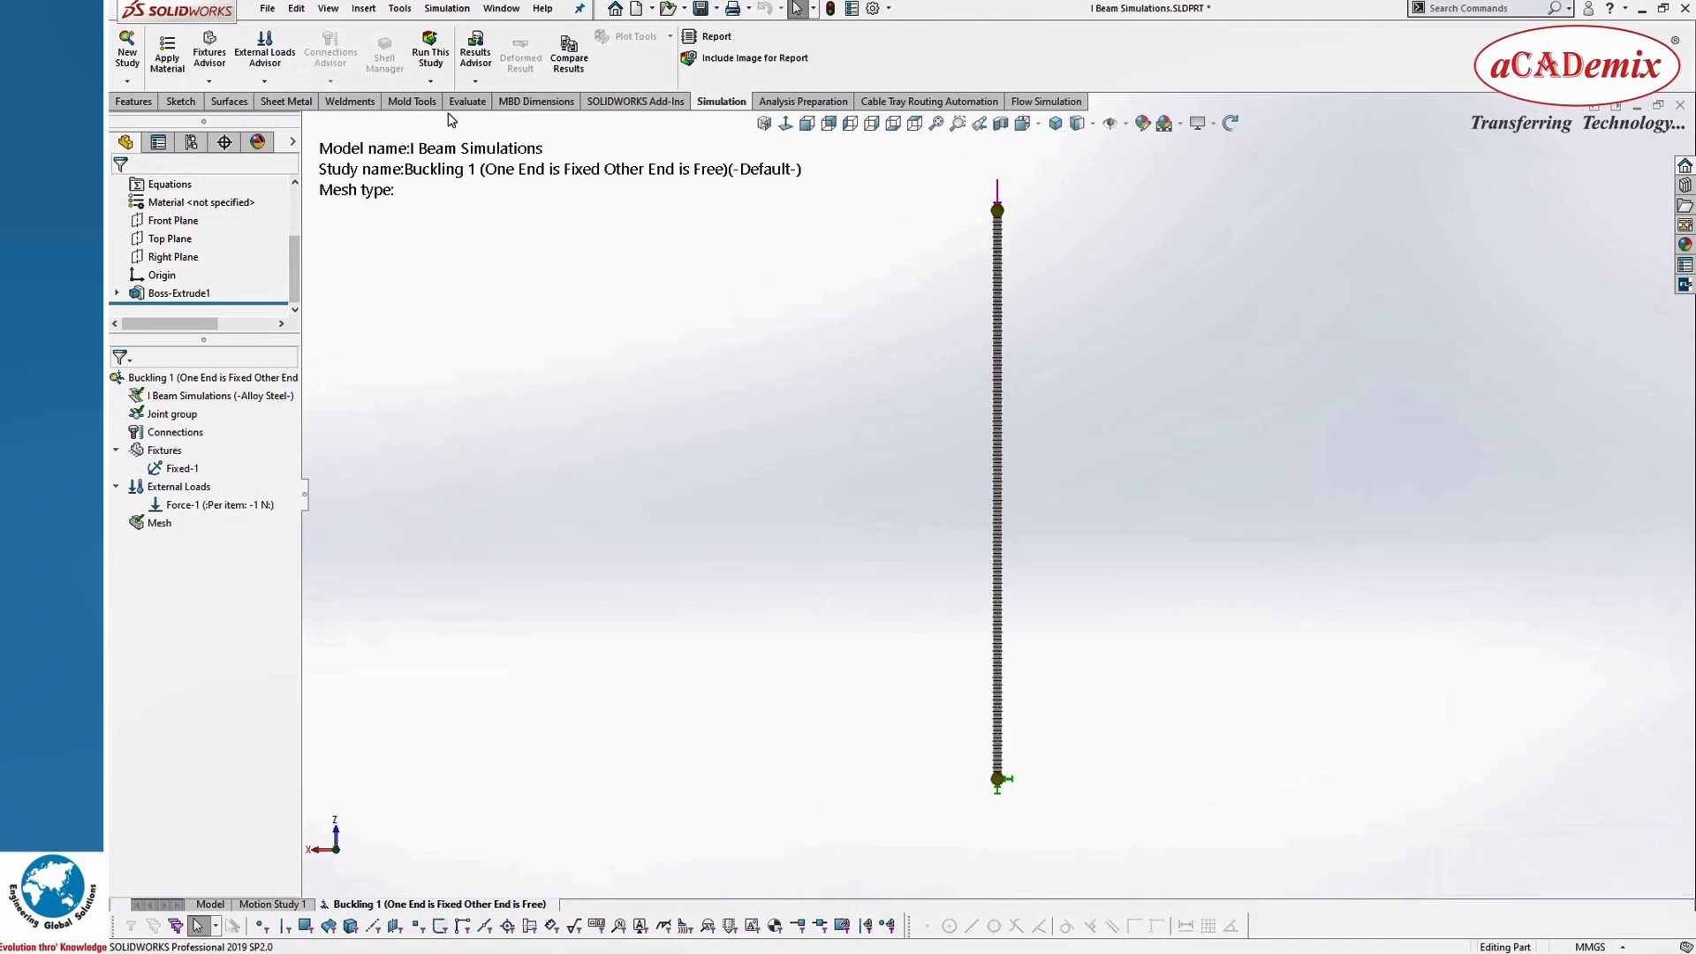
left_click(433, 57)
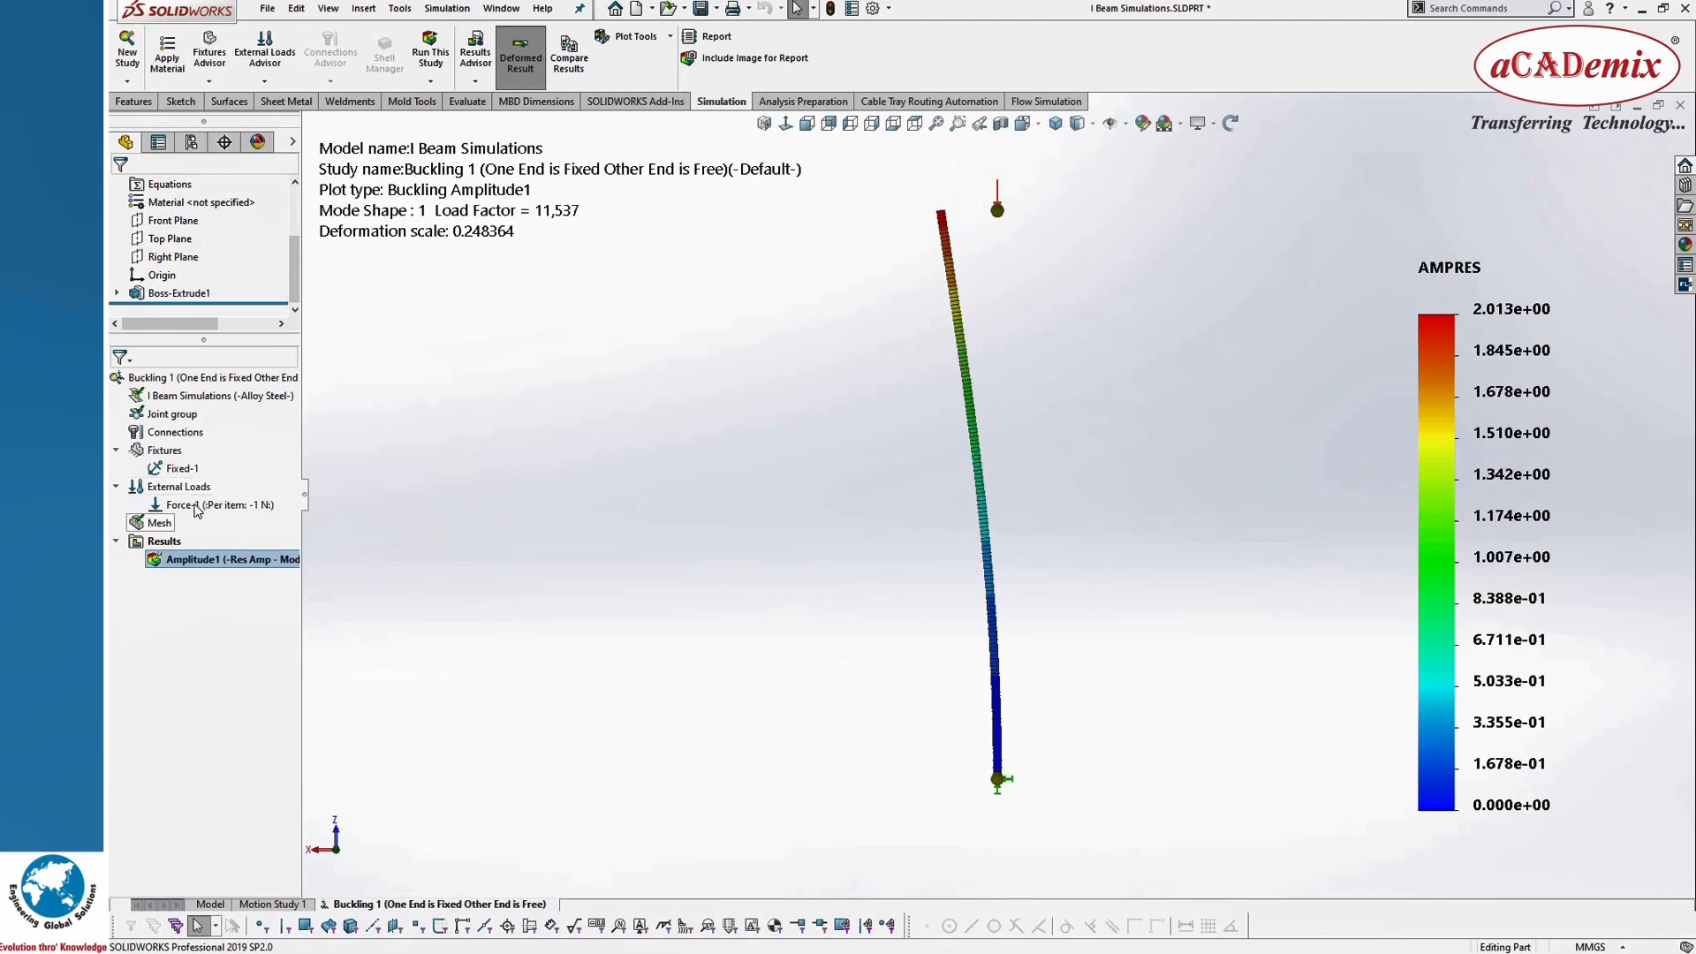
mouse_move(194, 504)
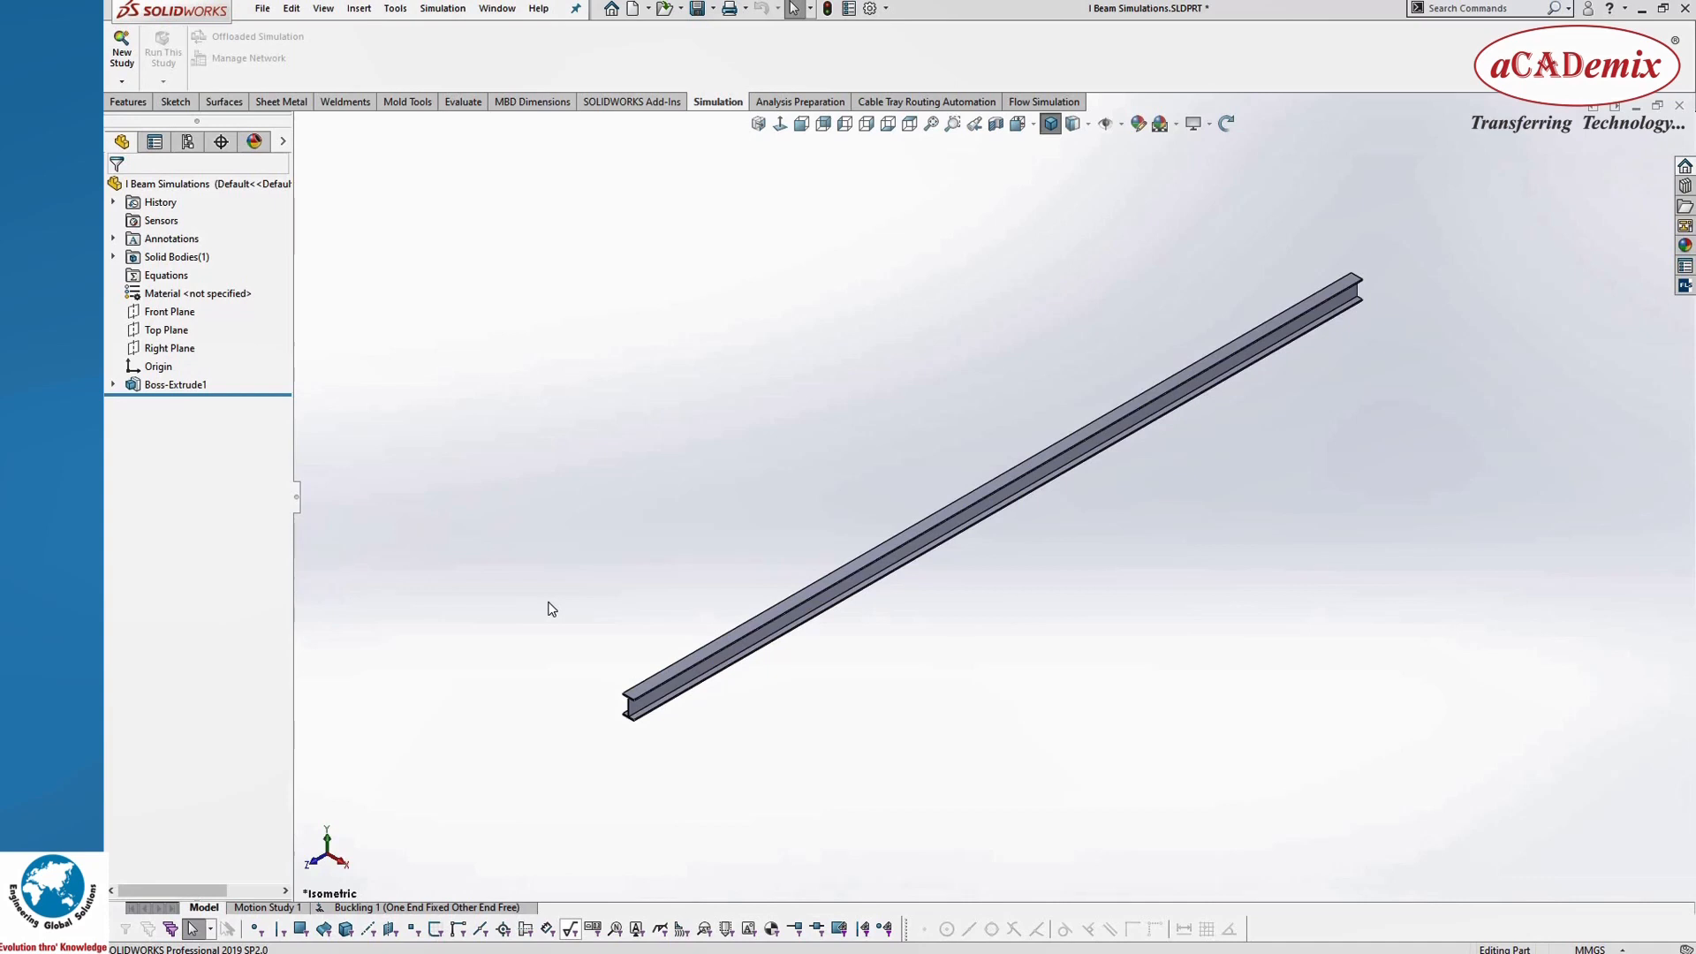
Step: Copy the fixed-free buckling study to a new study named Buckling 2 (Both Ends Fixed), using the Default configuration
right_click(482, 911)
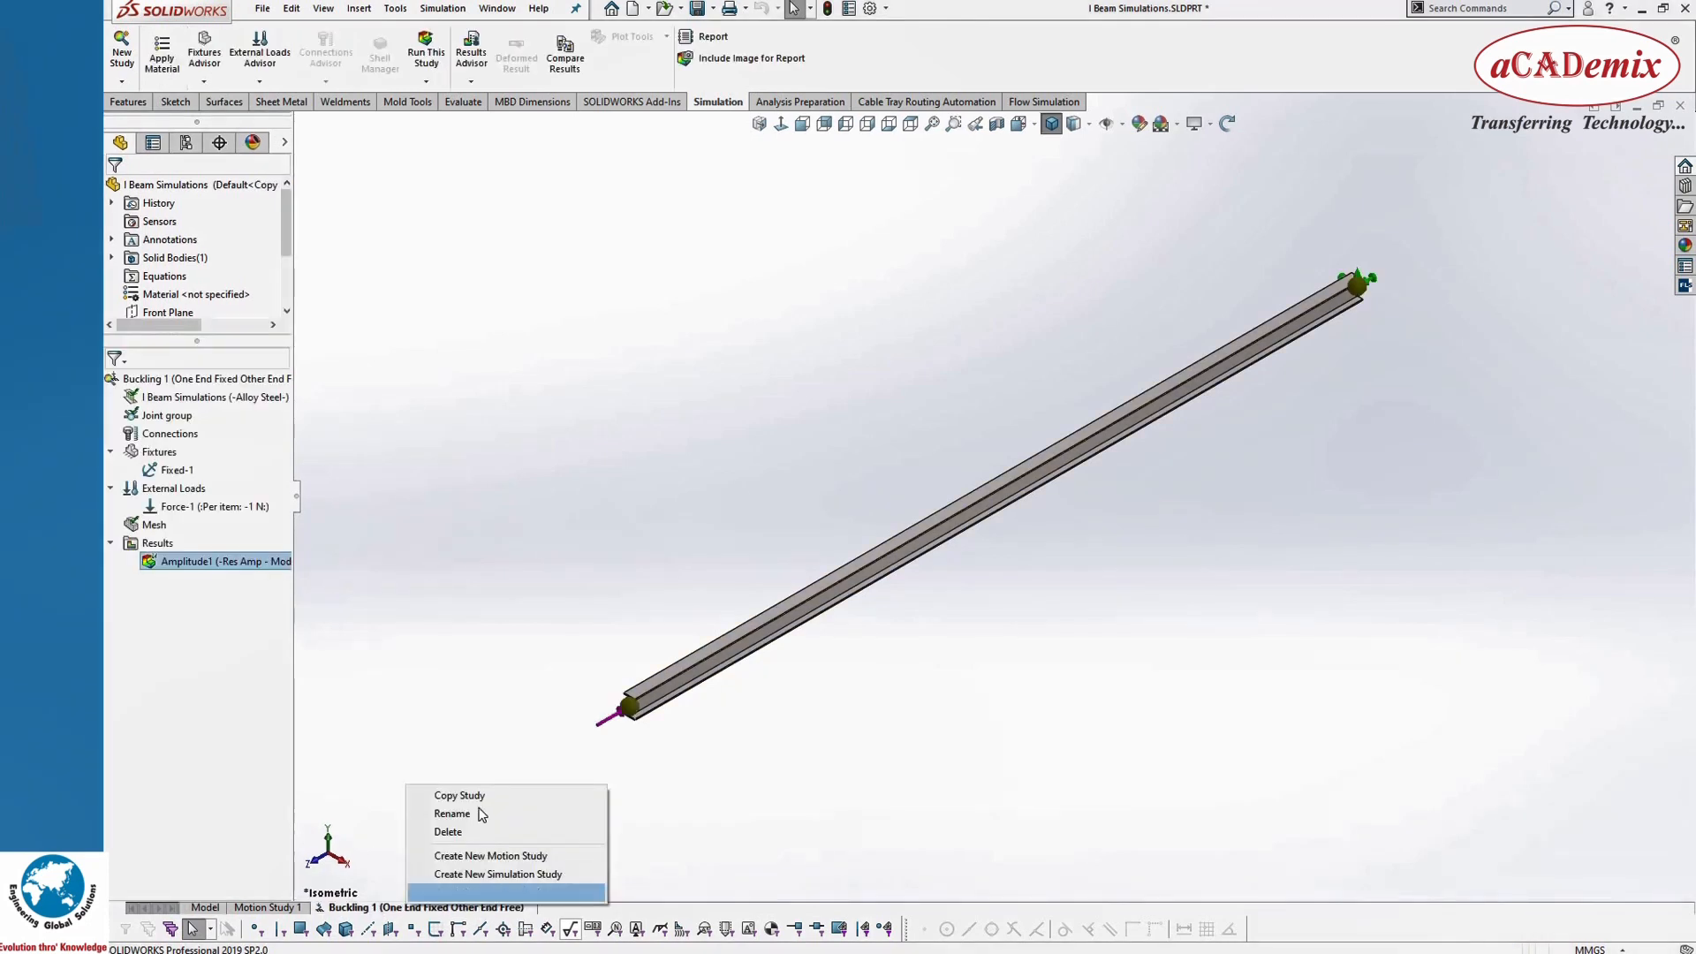
left_click(481, 798)
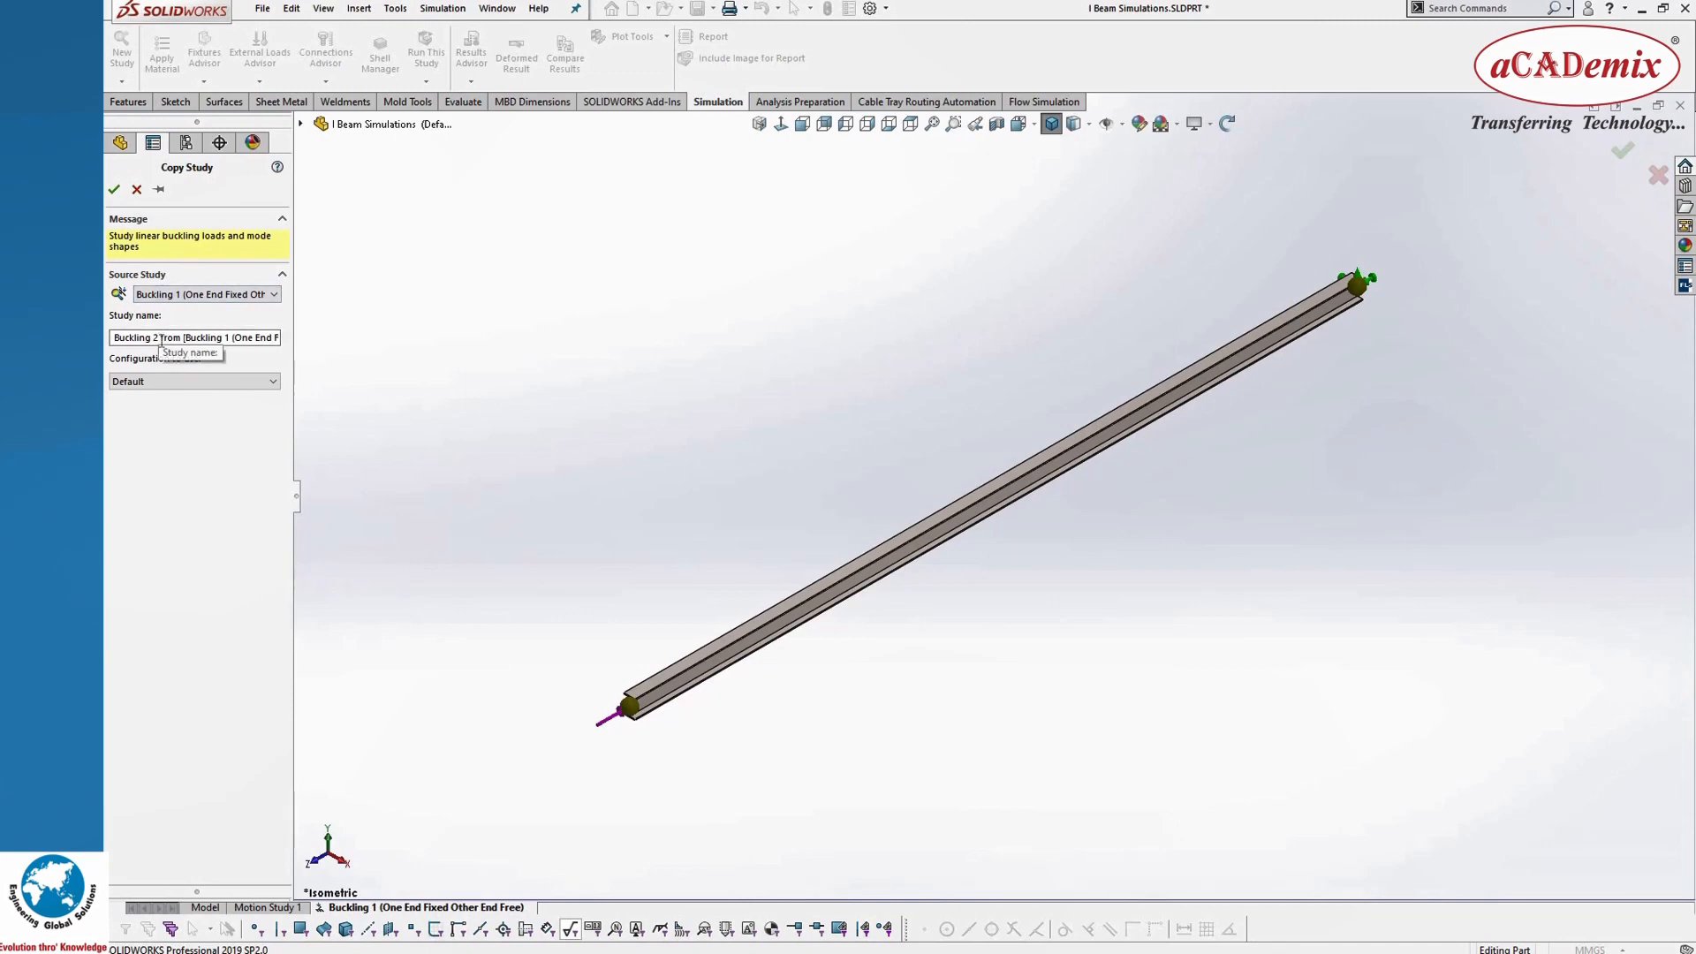
left_click_drag(115, 337, 418, 373)
type("Buckling 2 (Both Ends Fixed")
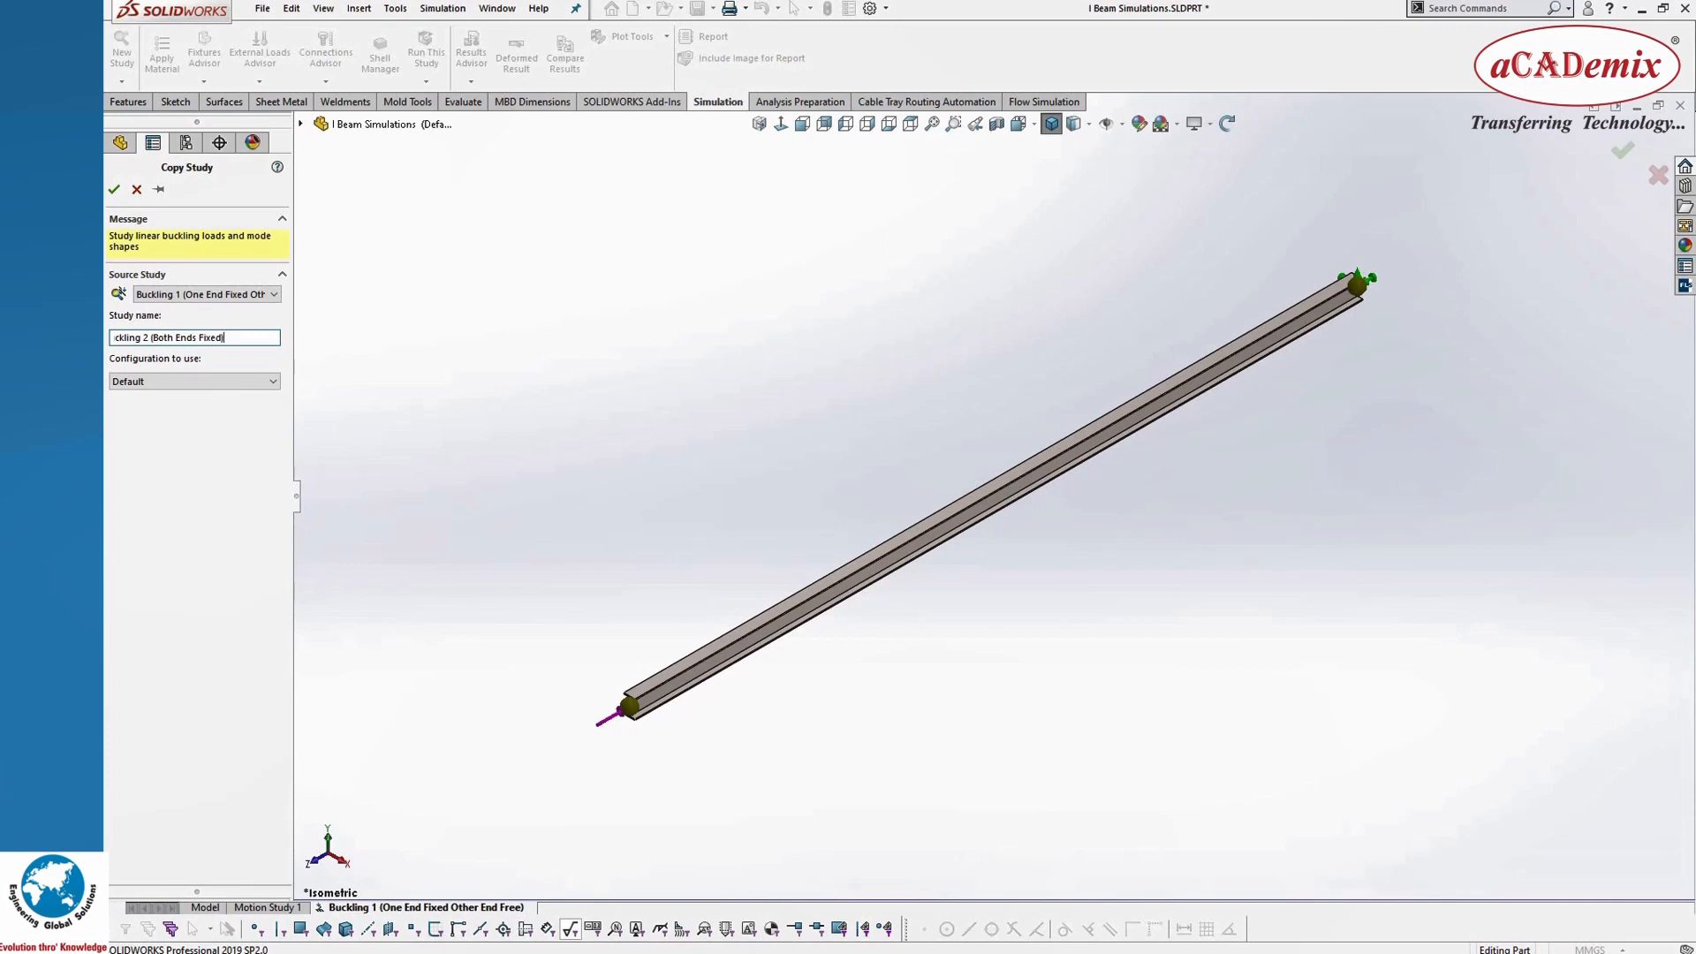
left_click(114, 189)
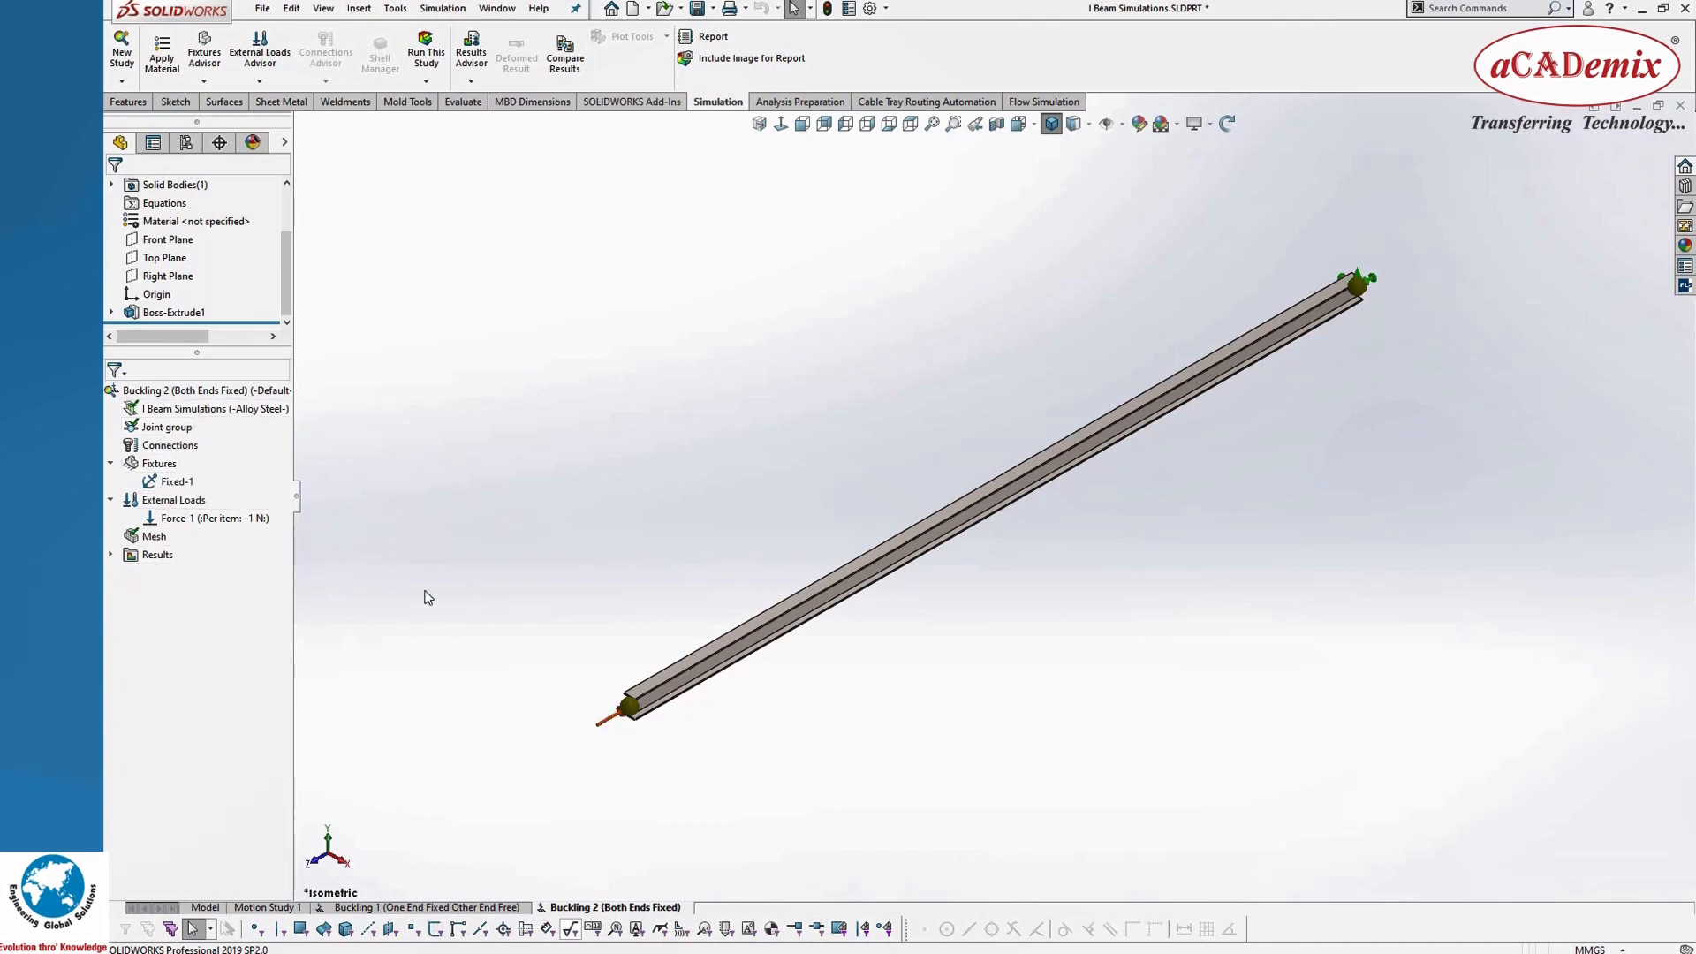
Step: Delete the copied fixed fixture from the new study
right_click(169, 488)
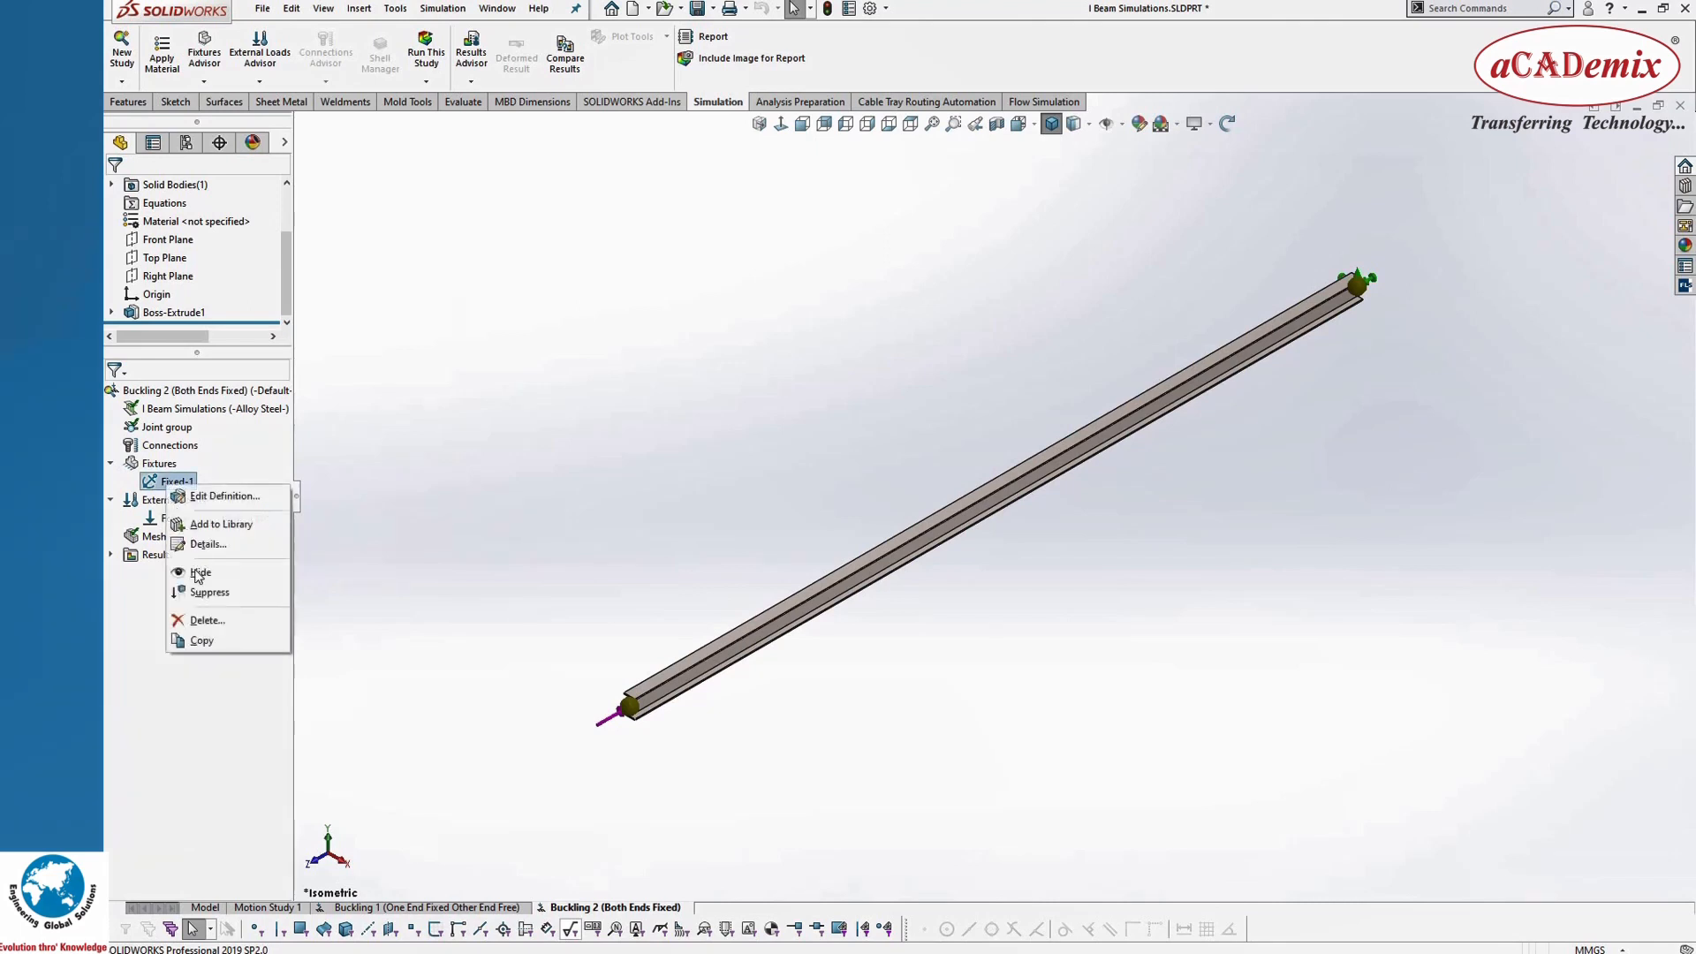
left_click(205, 620)
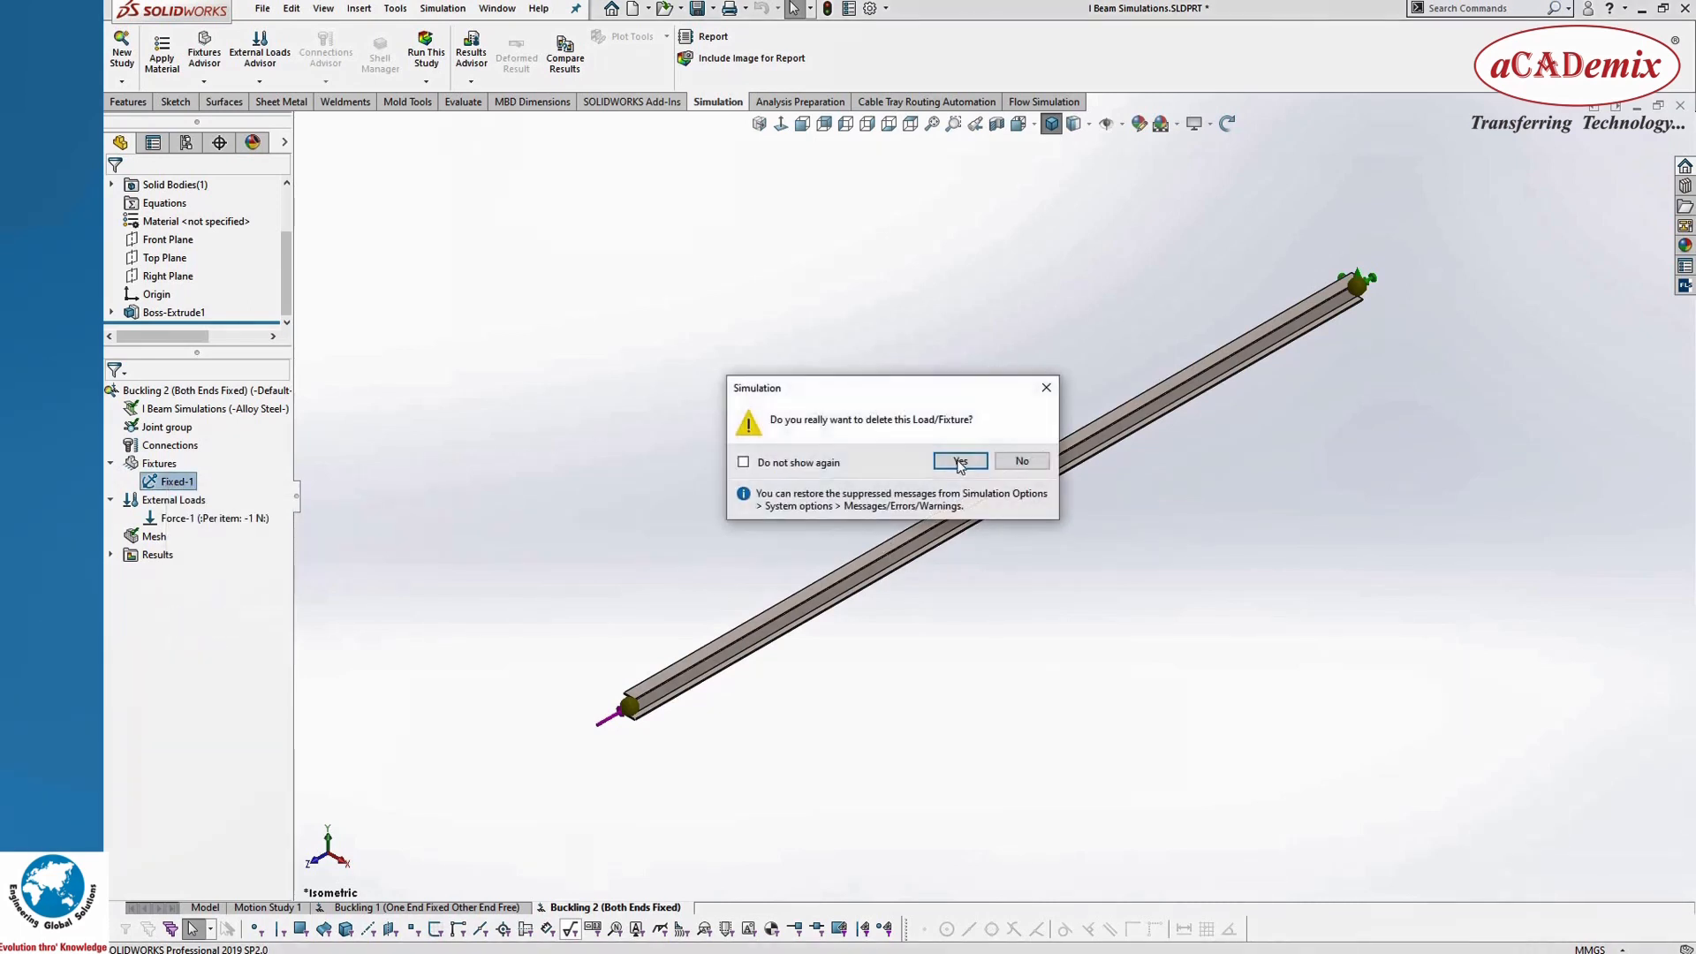
left_click(959, 460)
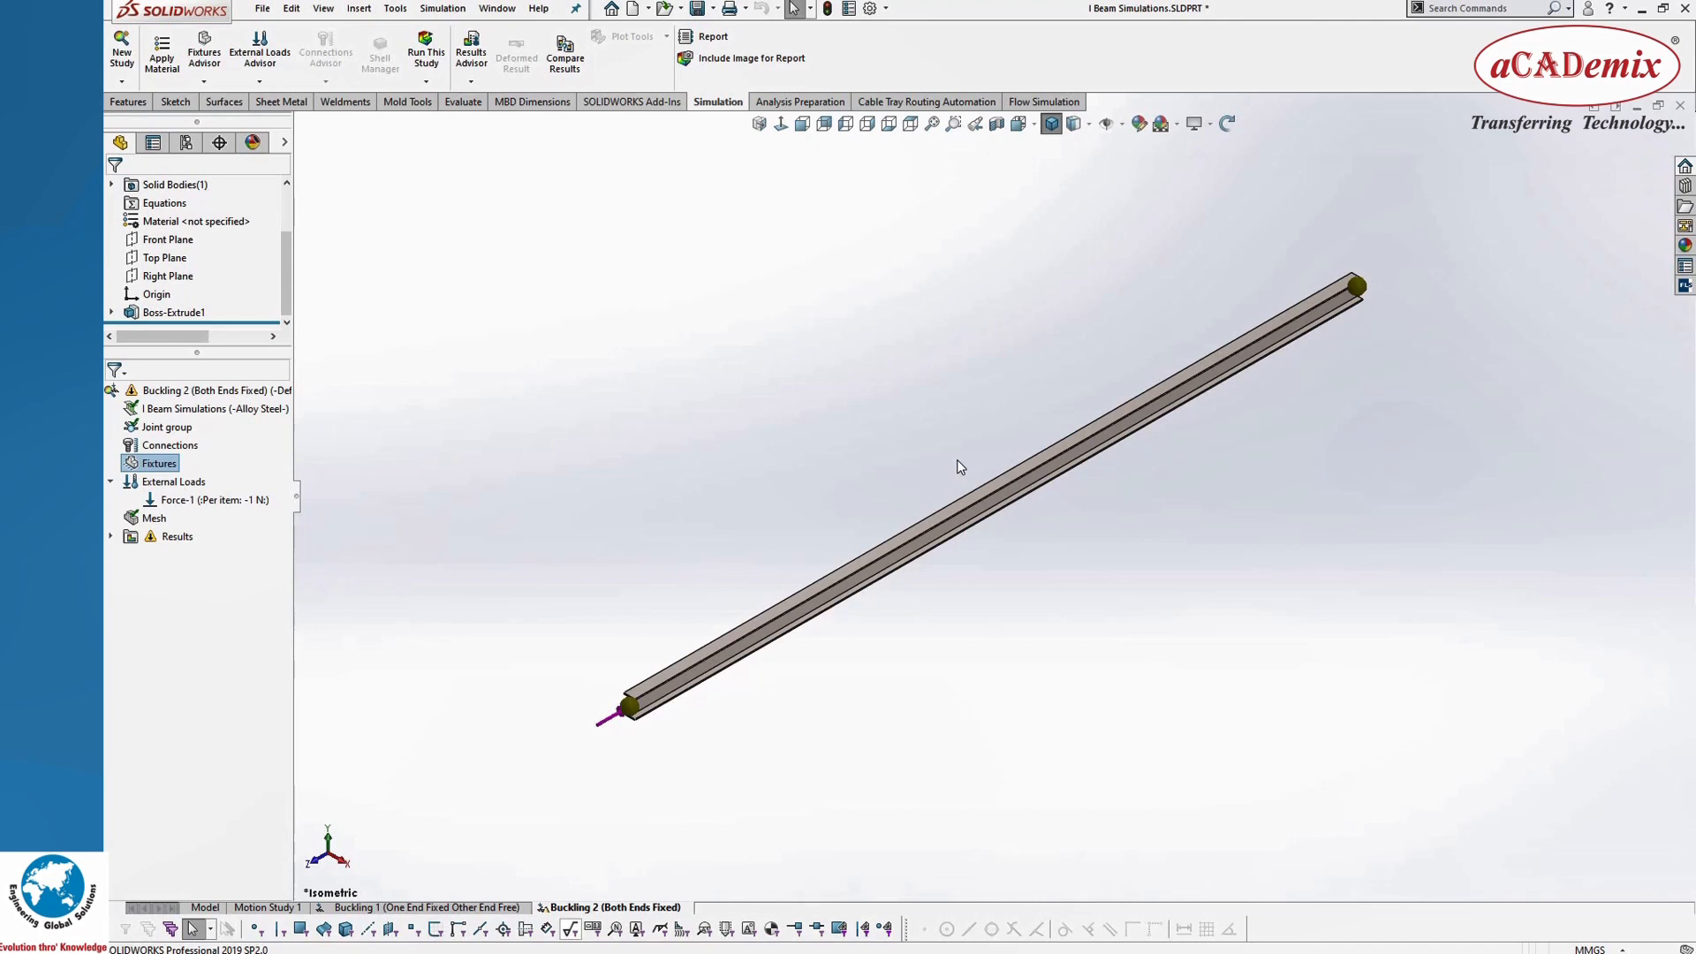
Step: Apply a Fixed Geometry fixture to the joint at the beam end opposite the load
right_click(162, 467)
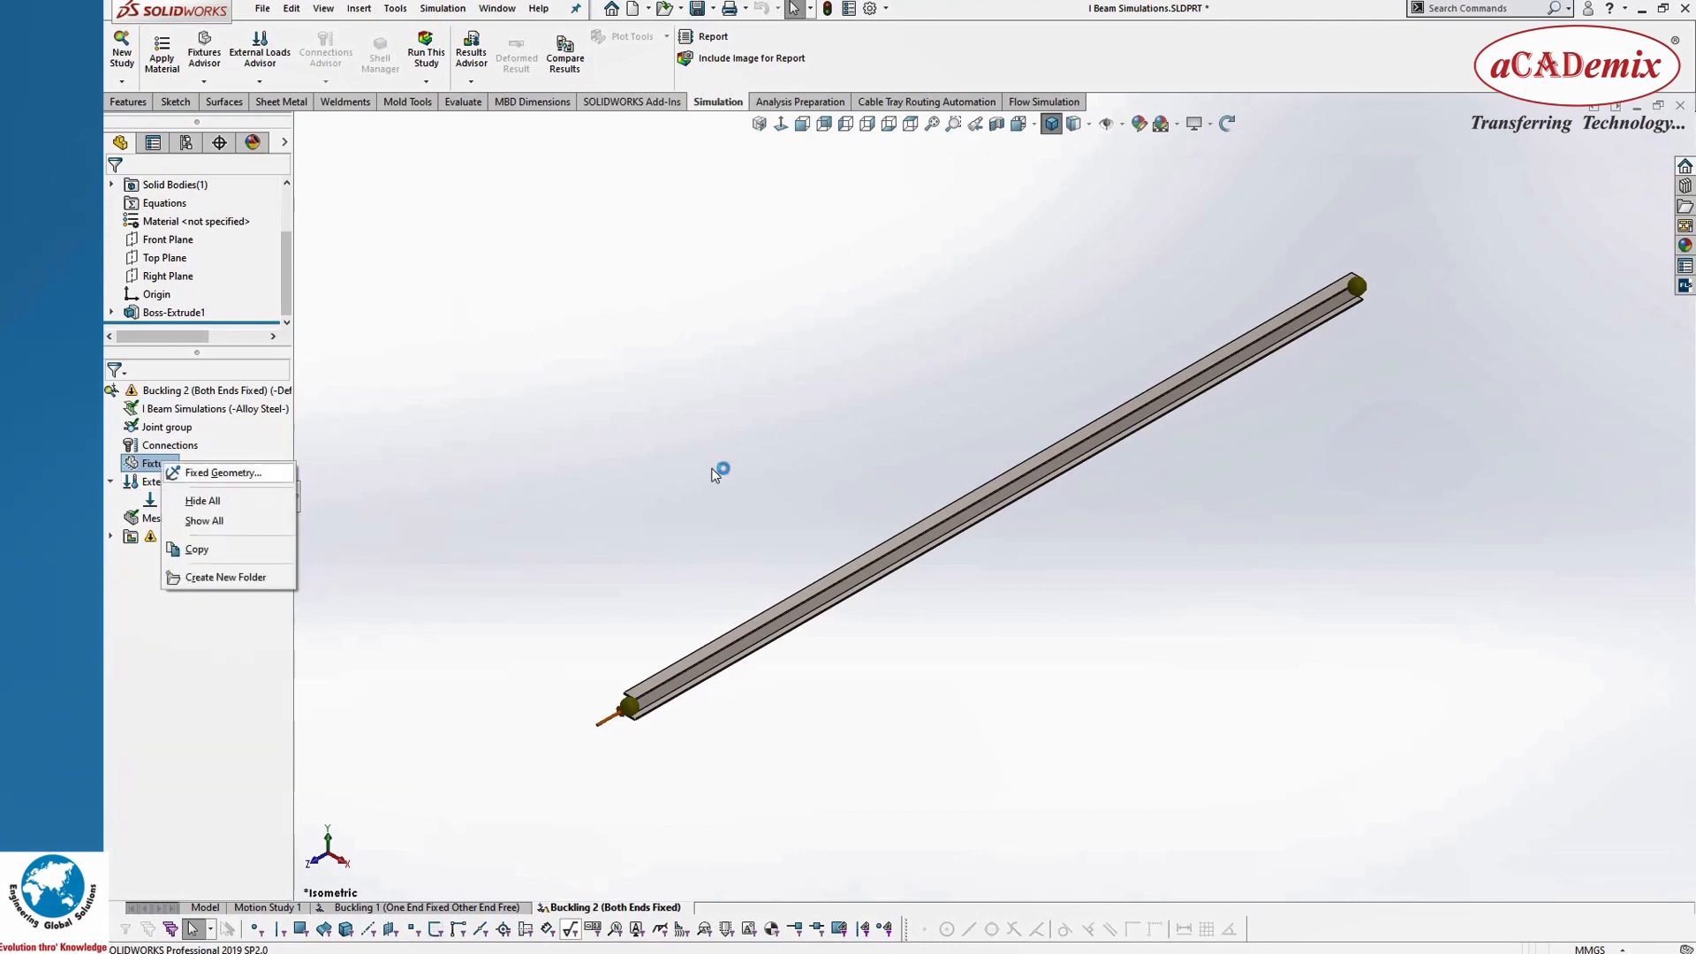
left_click(203, 469)
scroll(1332, 317, "down", 3)
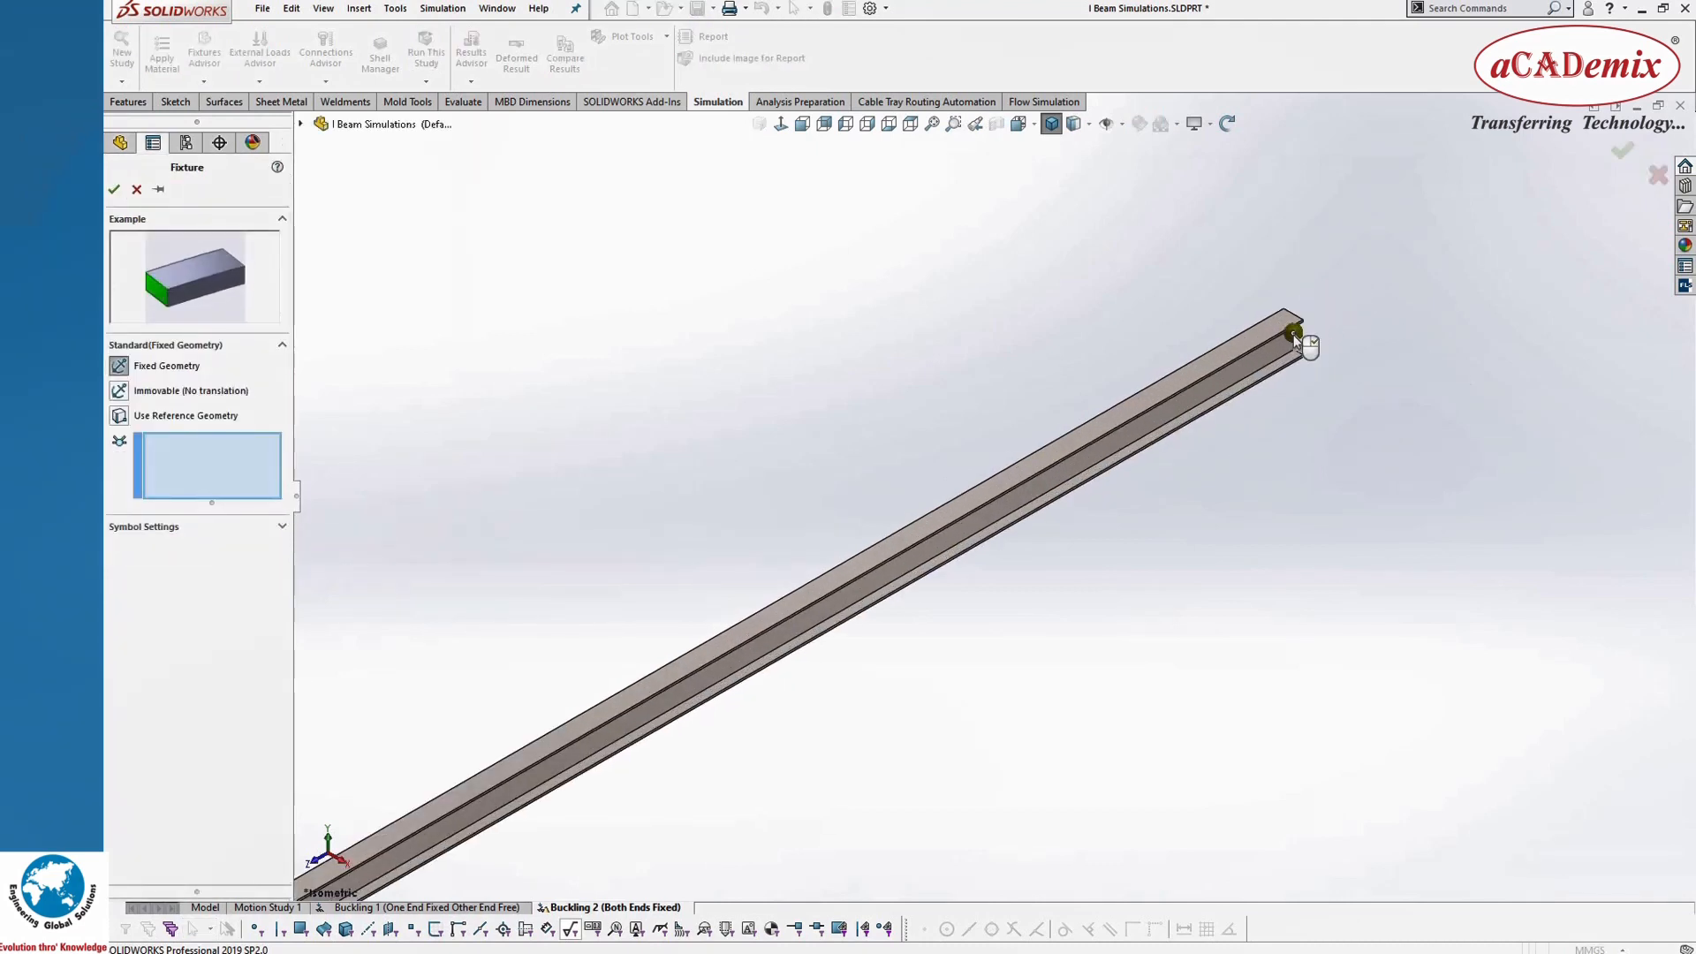
left_click(1294, 333)
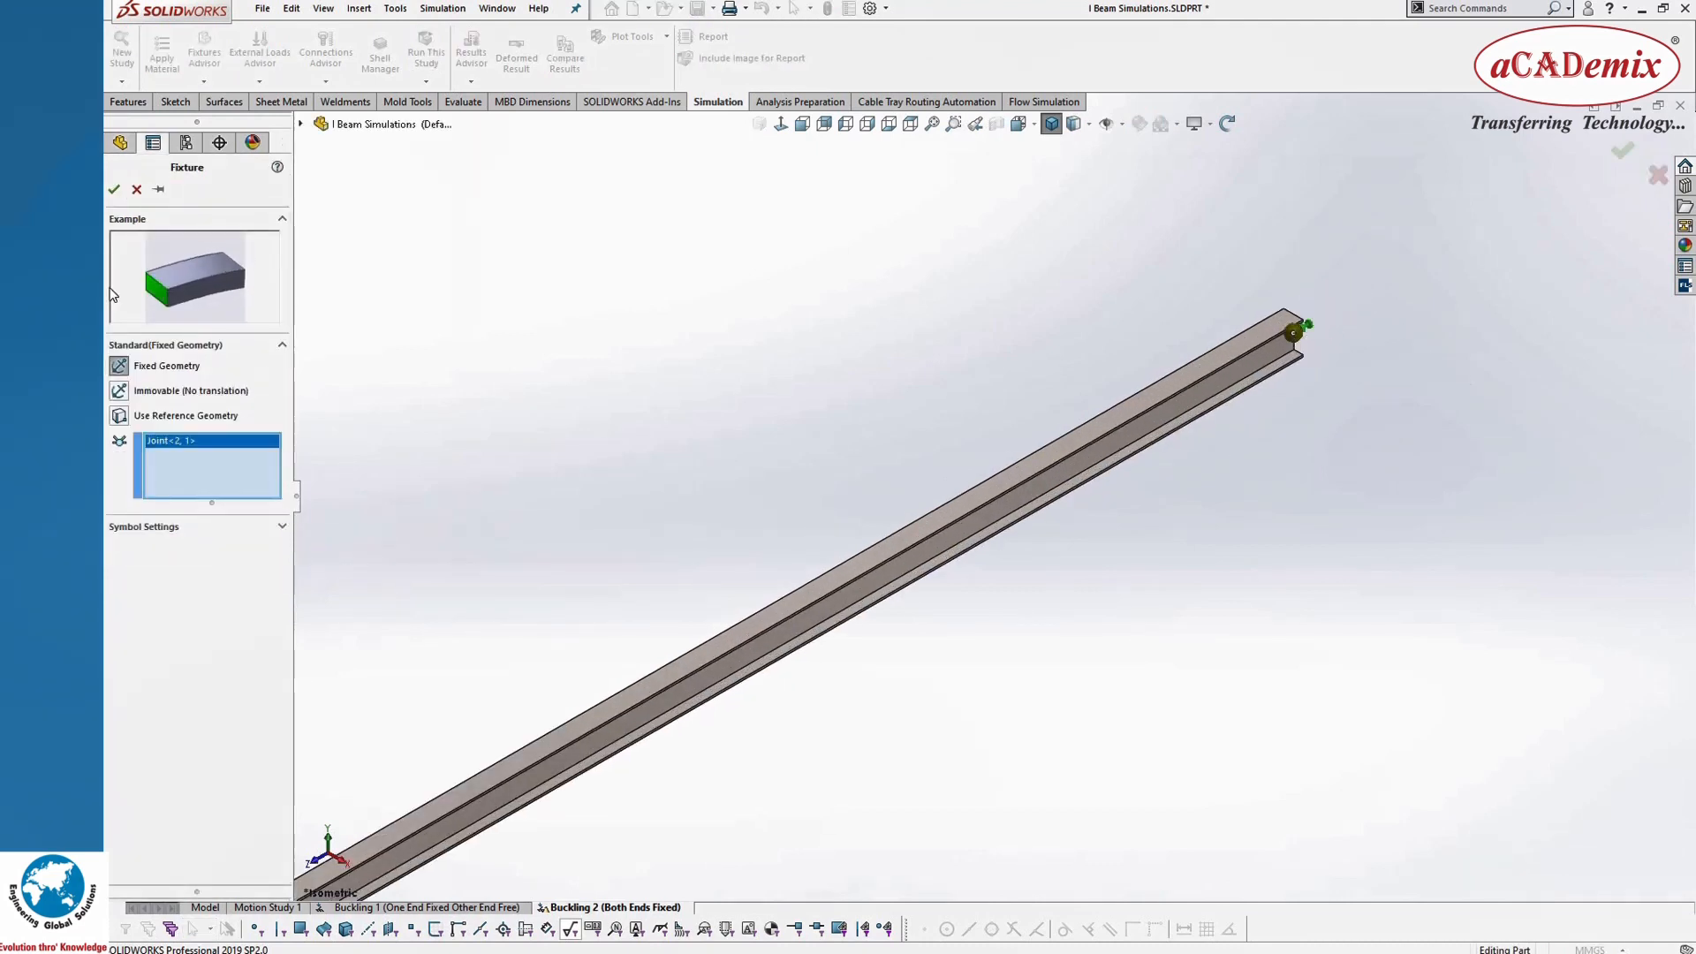
left_click(113, 189)
scroll(1633, 576, "up", 5)
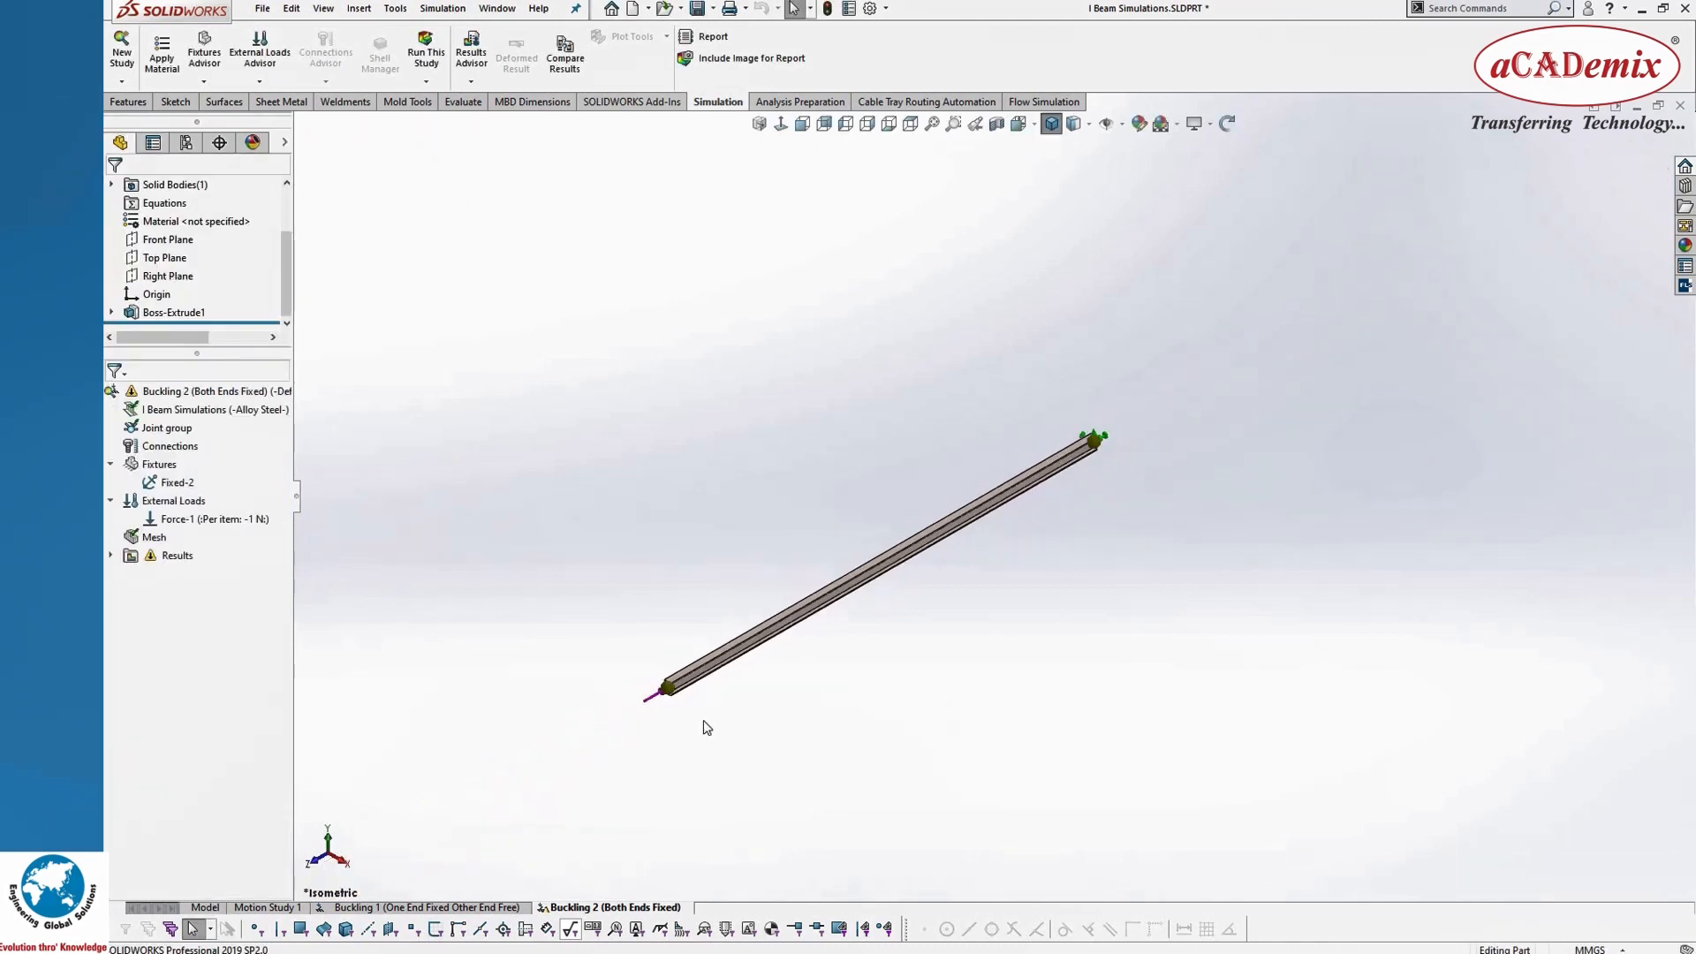
Step: Begin a Use Reference Geometry fixture on the joint at the loaded end, with the beam's end face as reference
scroll(713, 566, "down", 3)
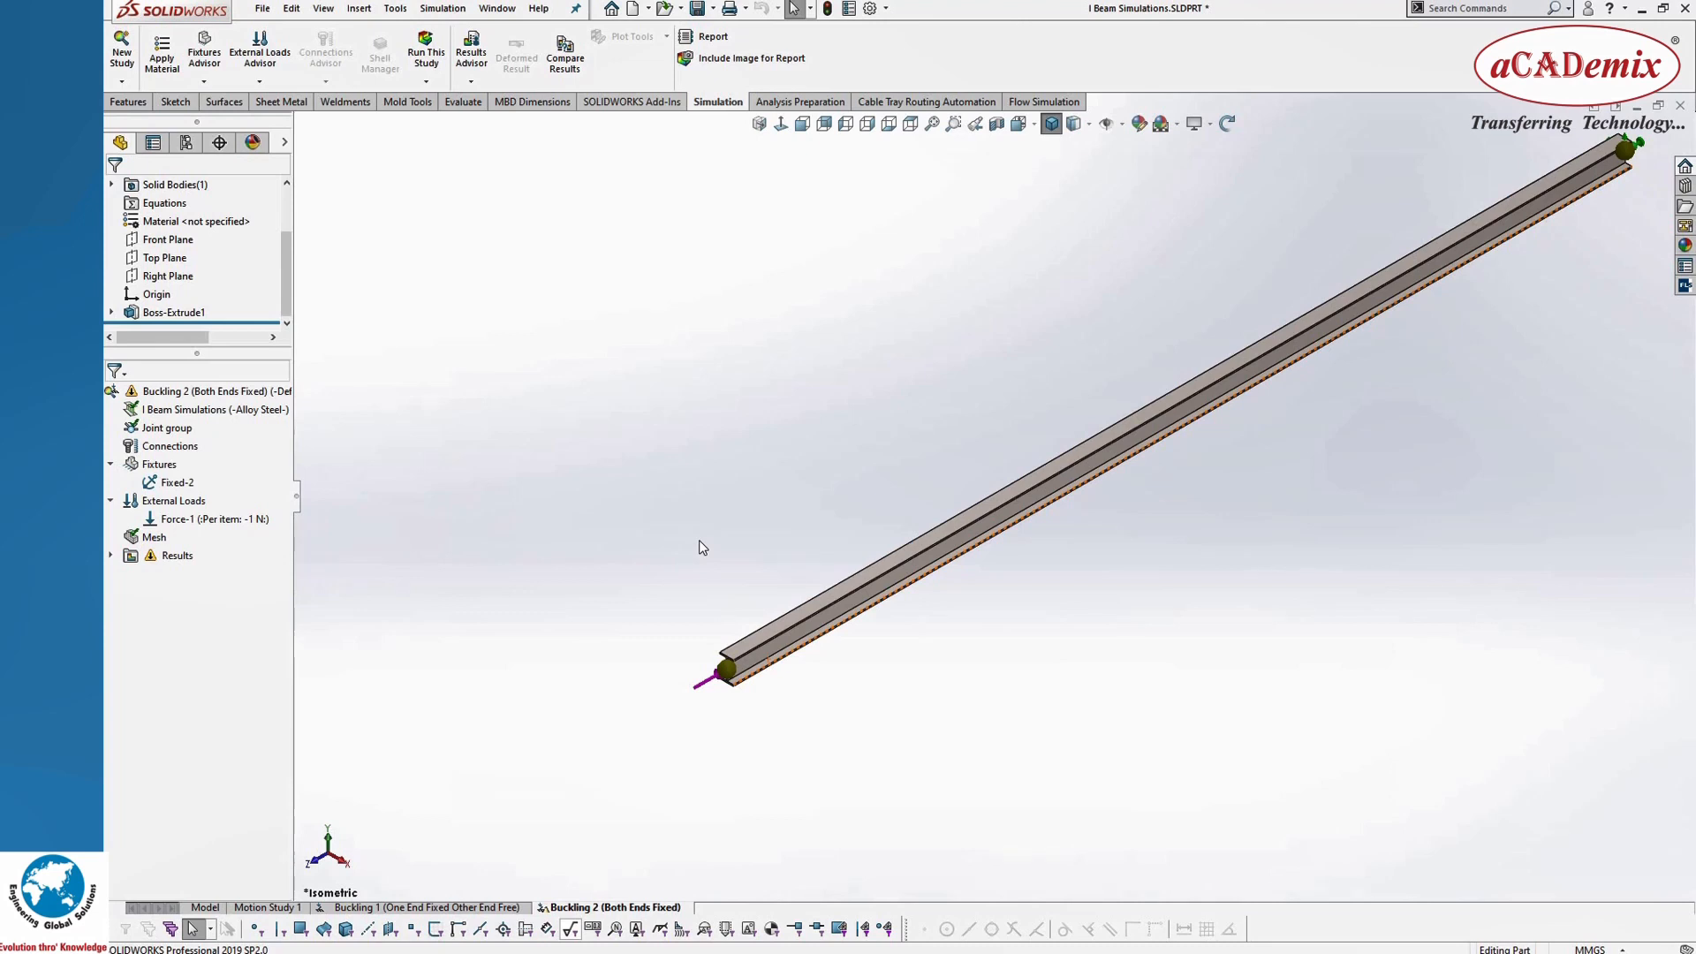
double_click(728, 672)
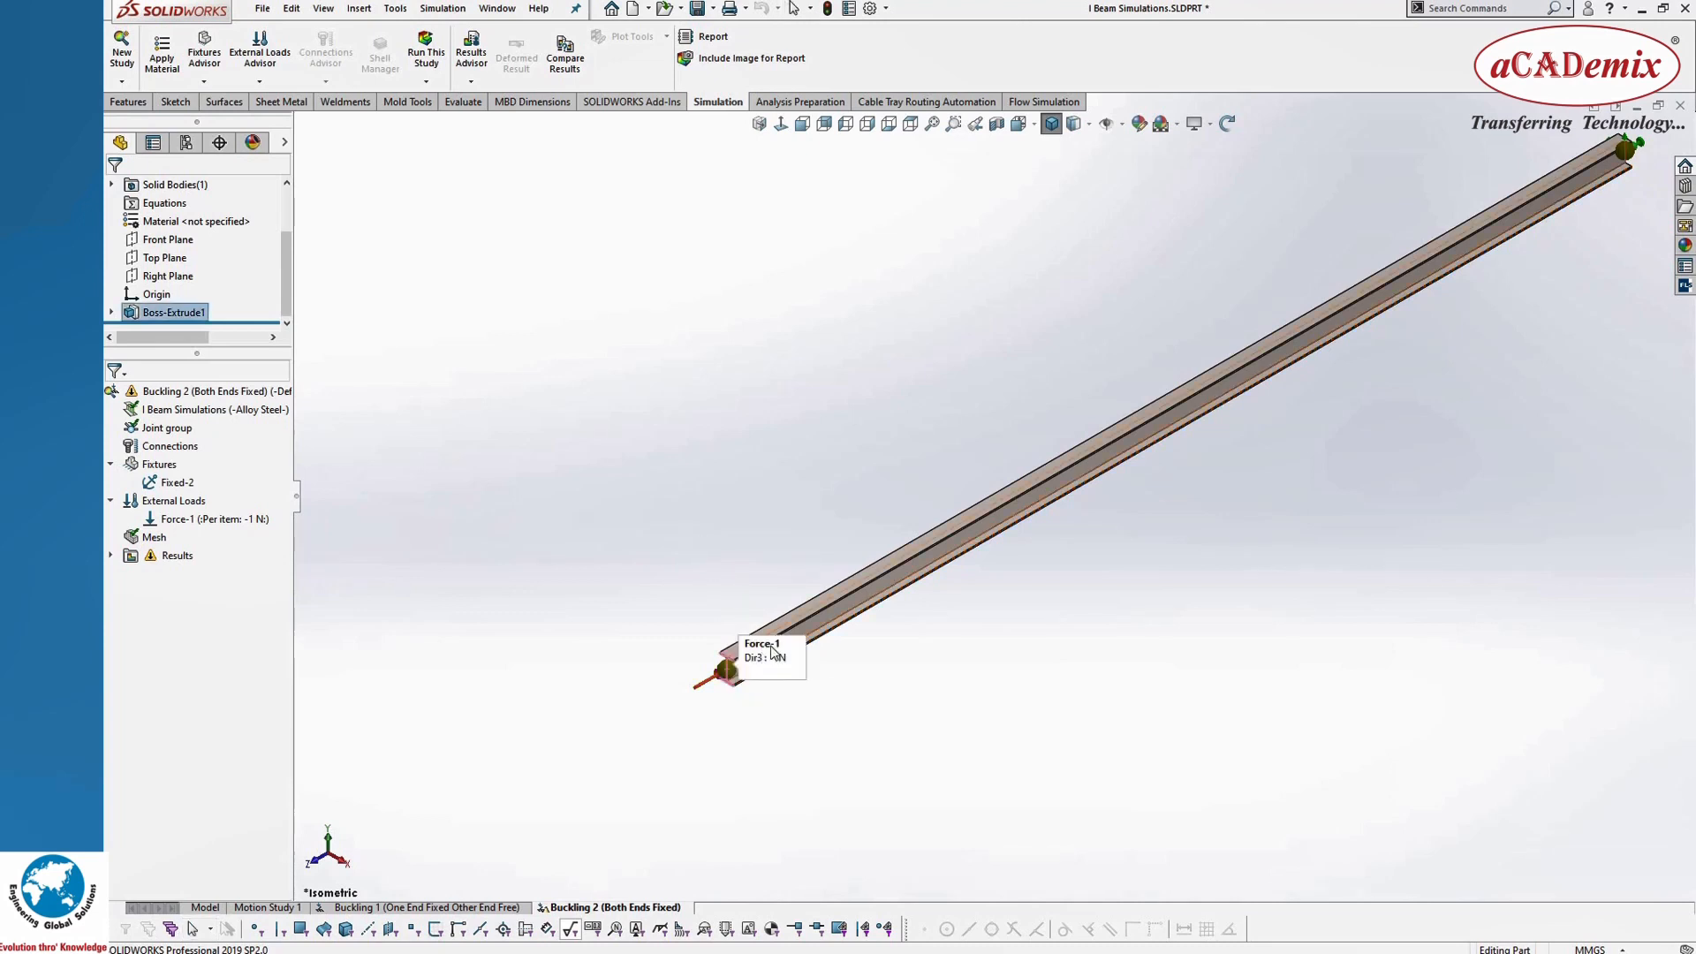
left_click(840, 544)
scroll(725, 705, "down", 5)
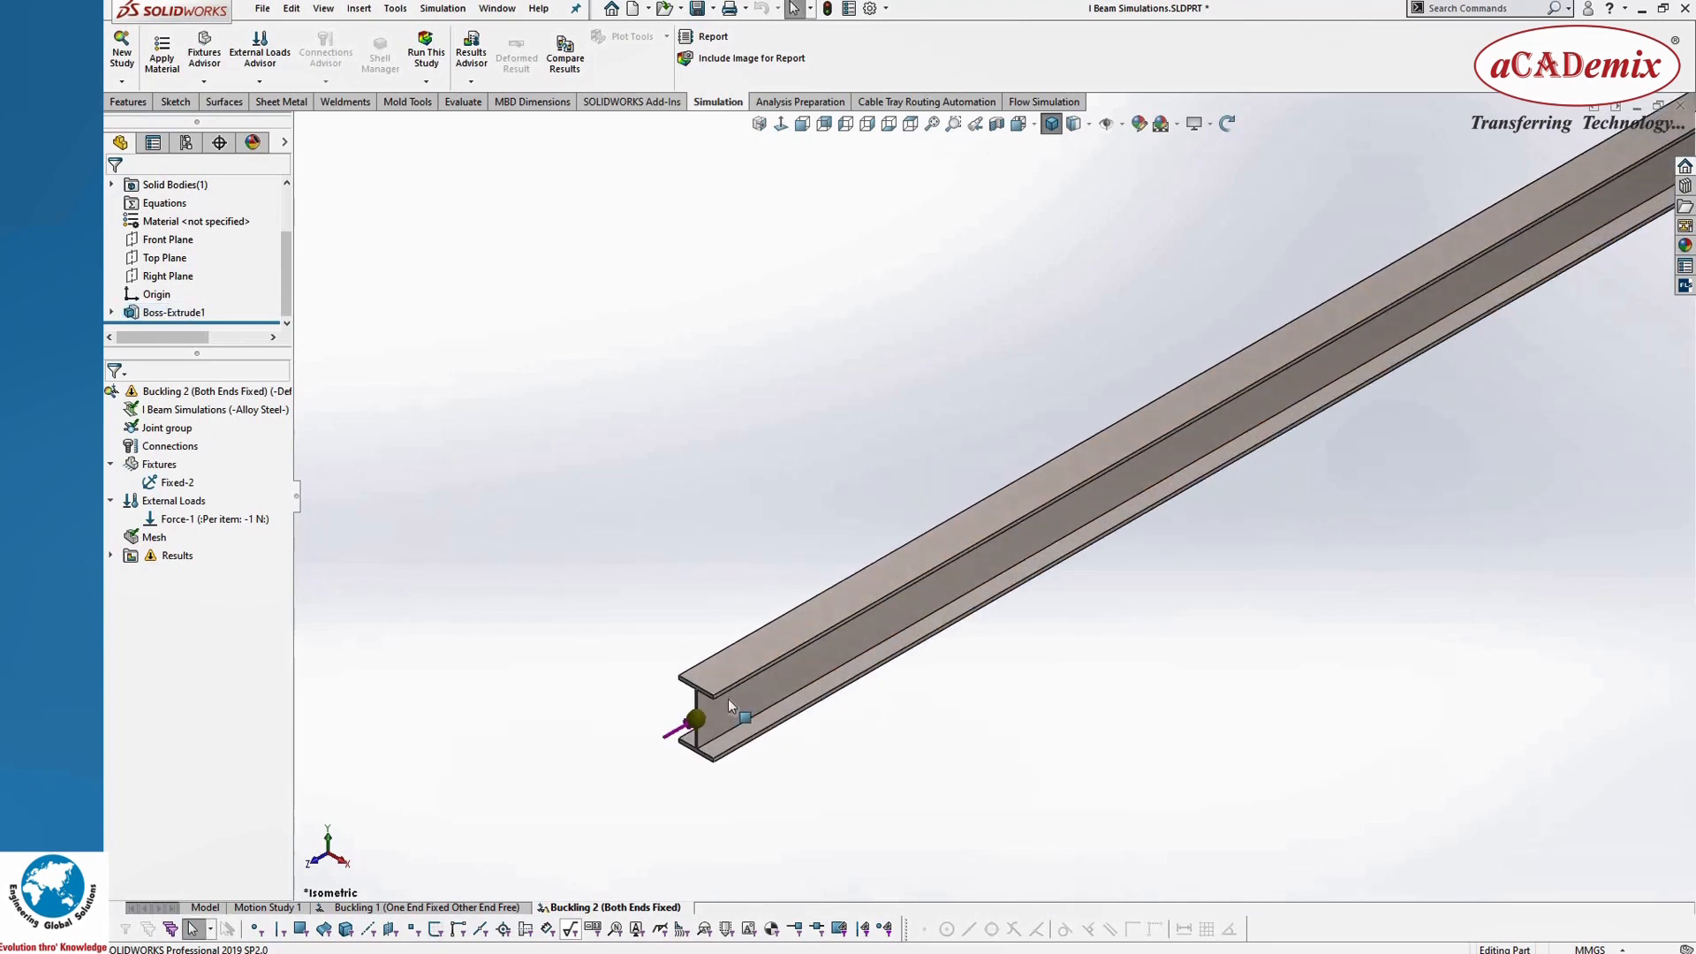
scroll(727, 698, "up", 2)
scroll(818, 632, "down", 3)
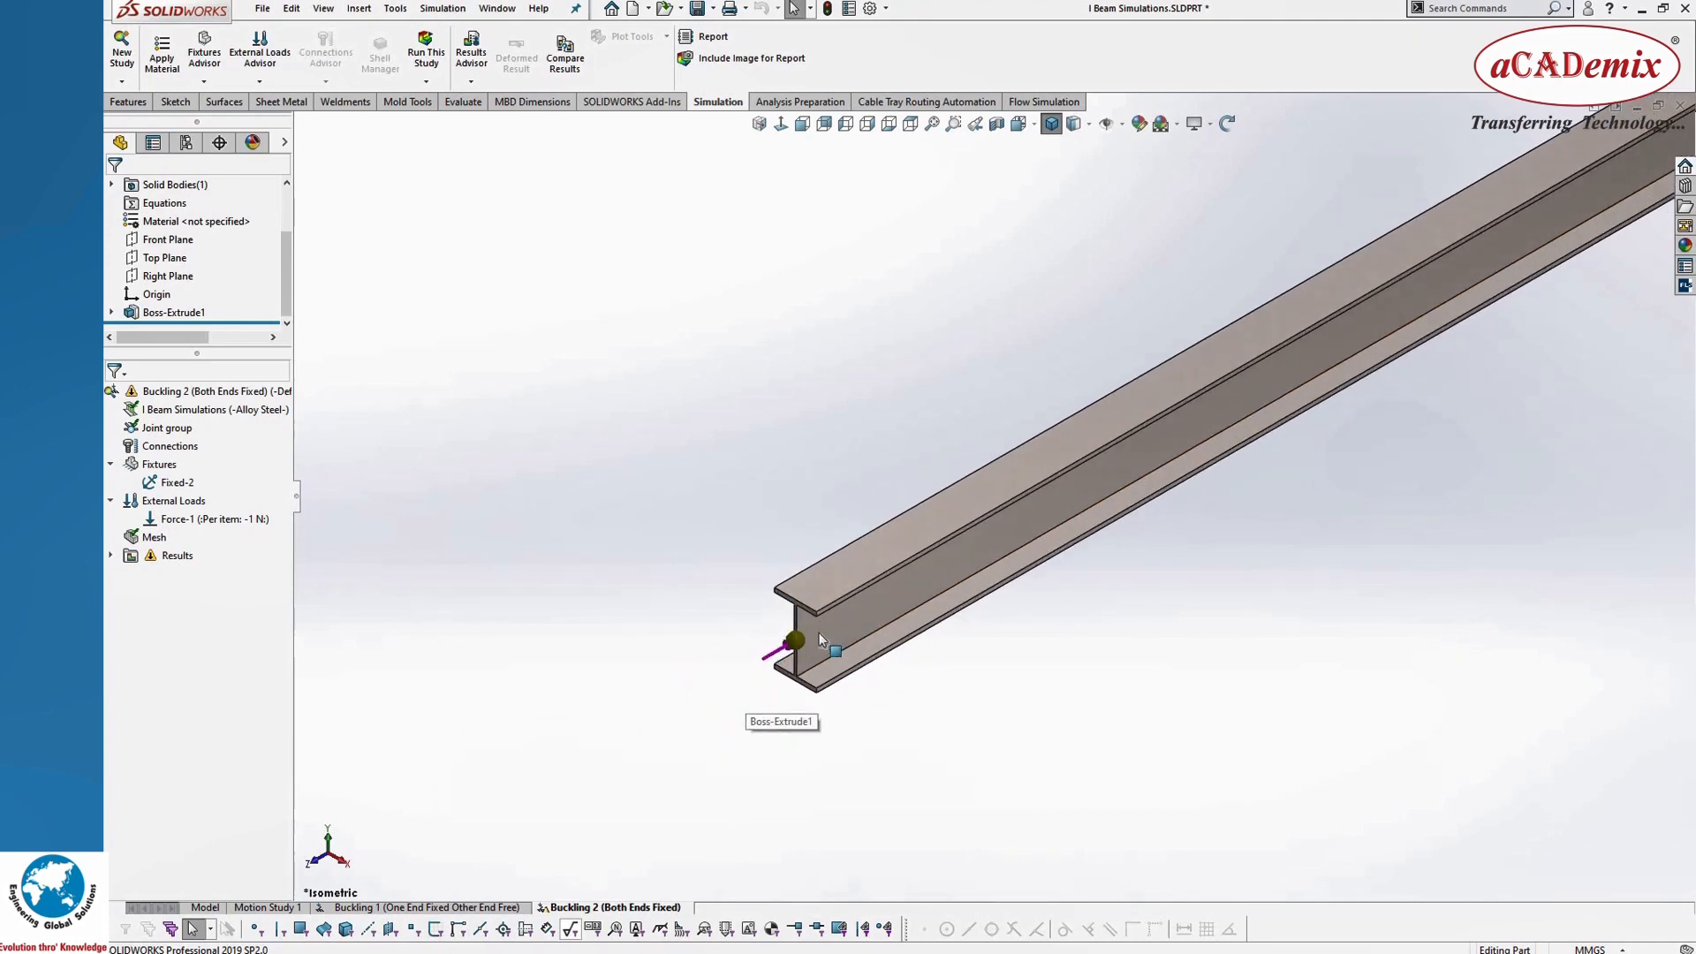
scroll(819, 632, "down", 2)
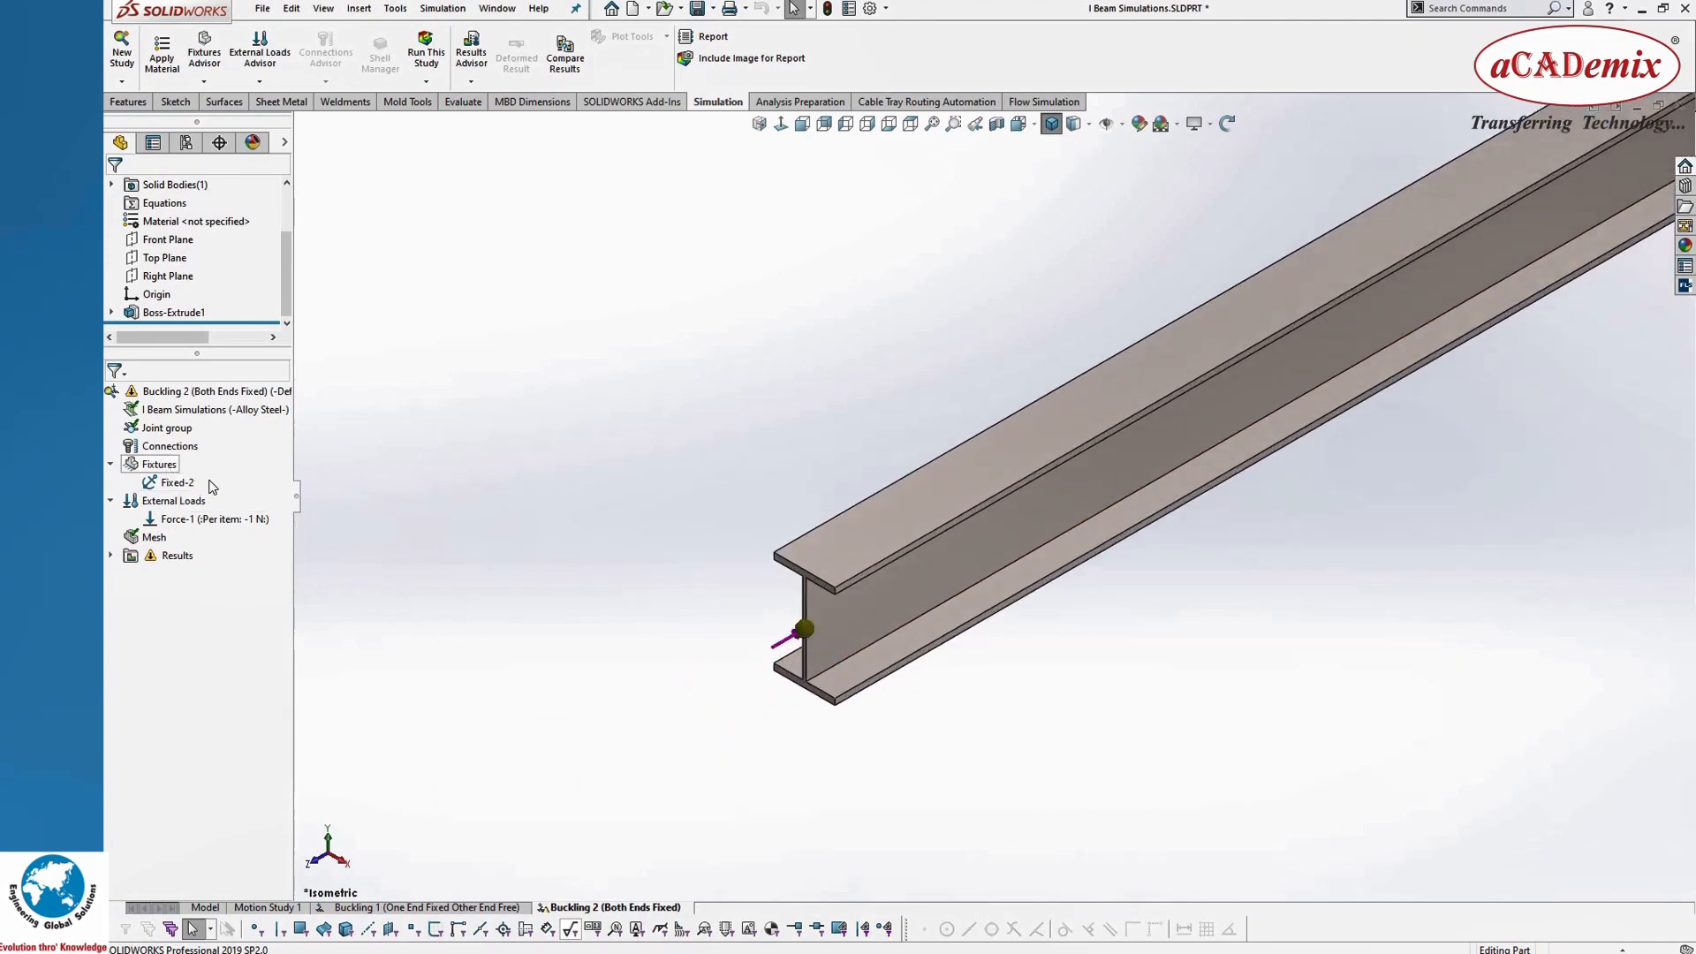
right_click(166, 464)
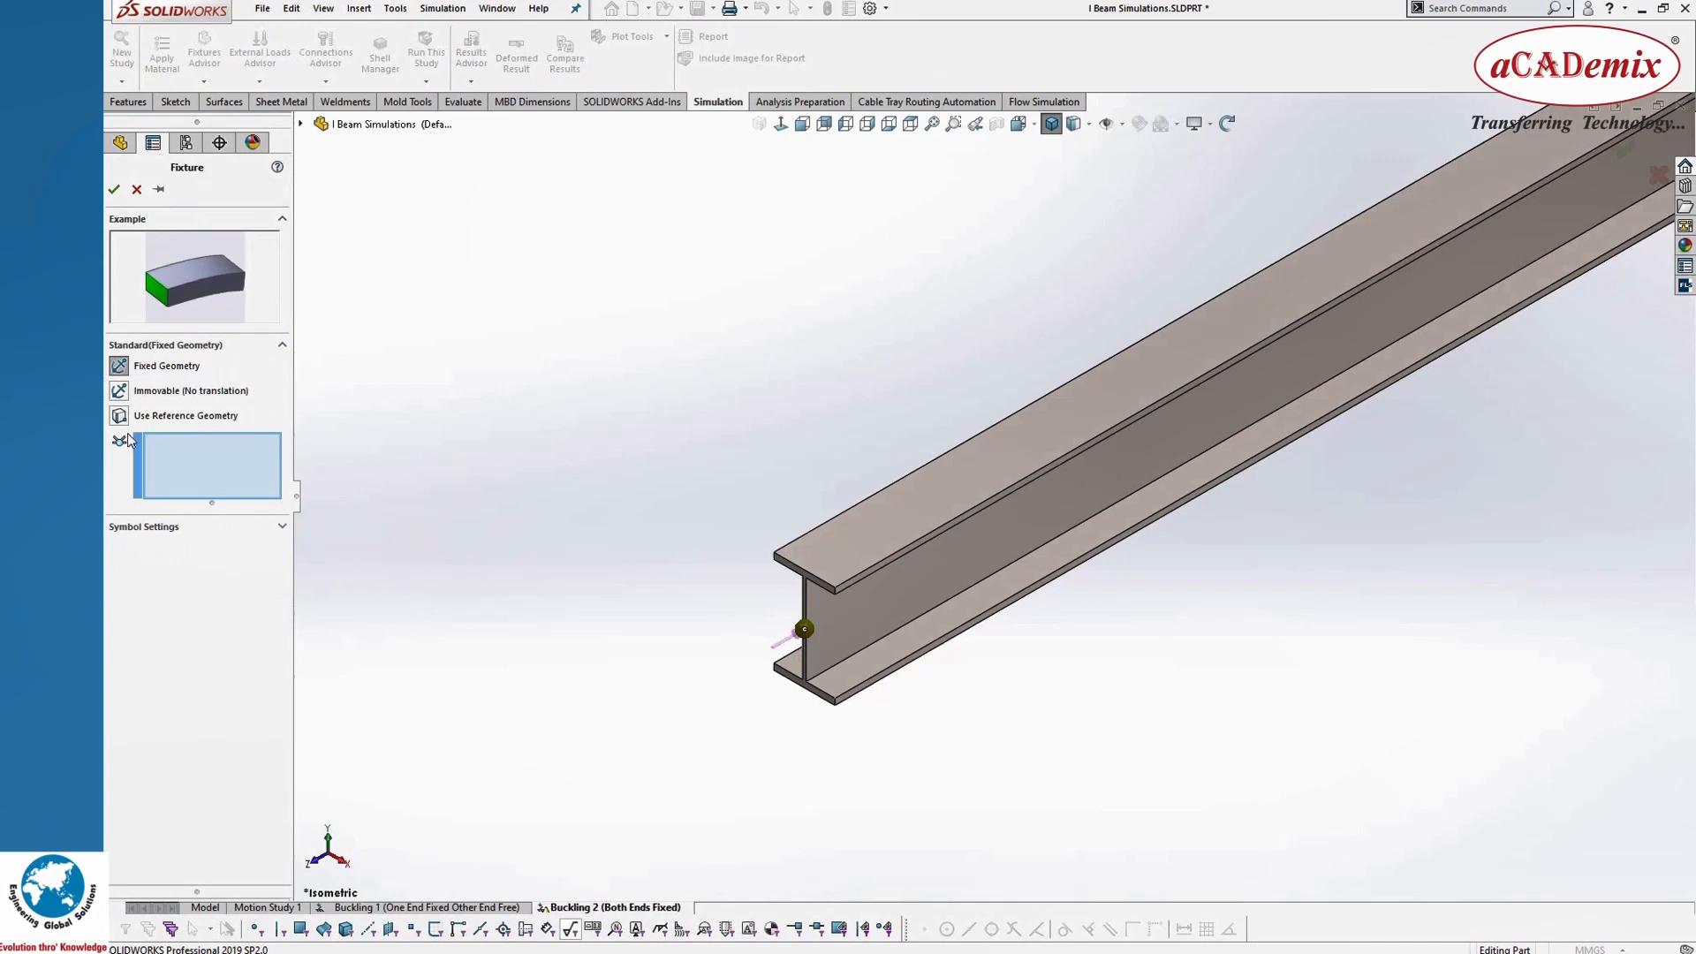
left_click(120, 416)
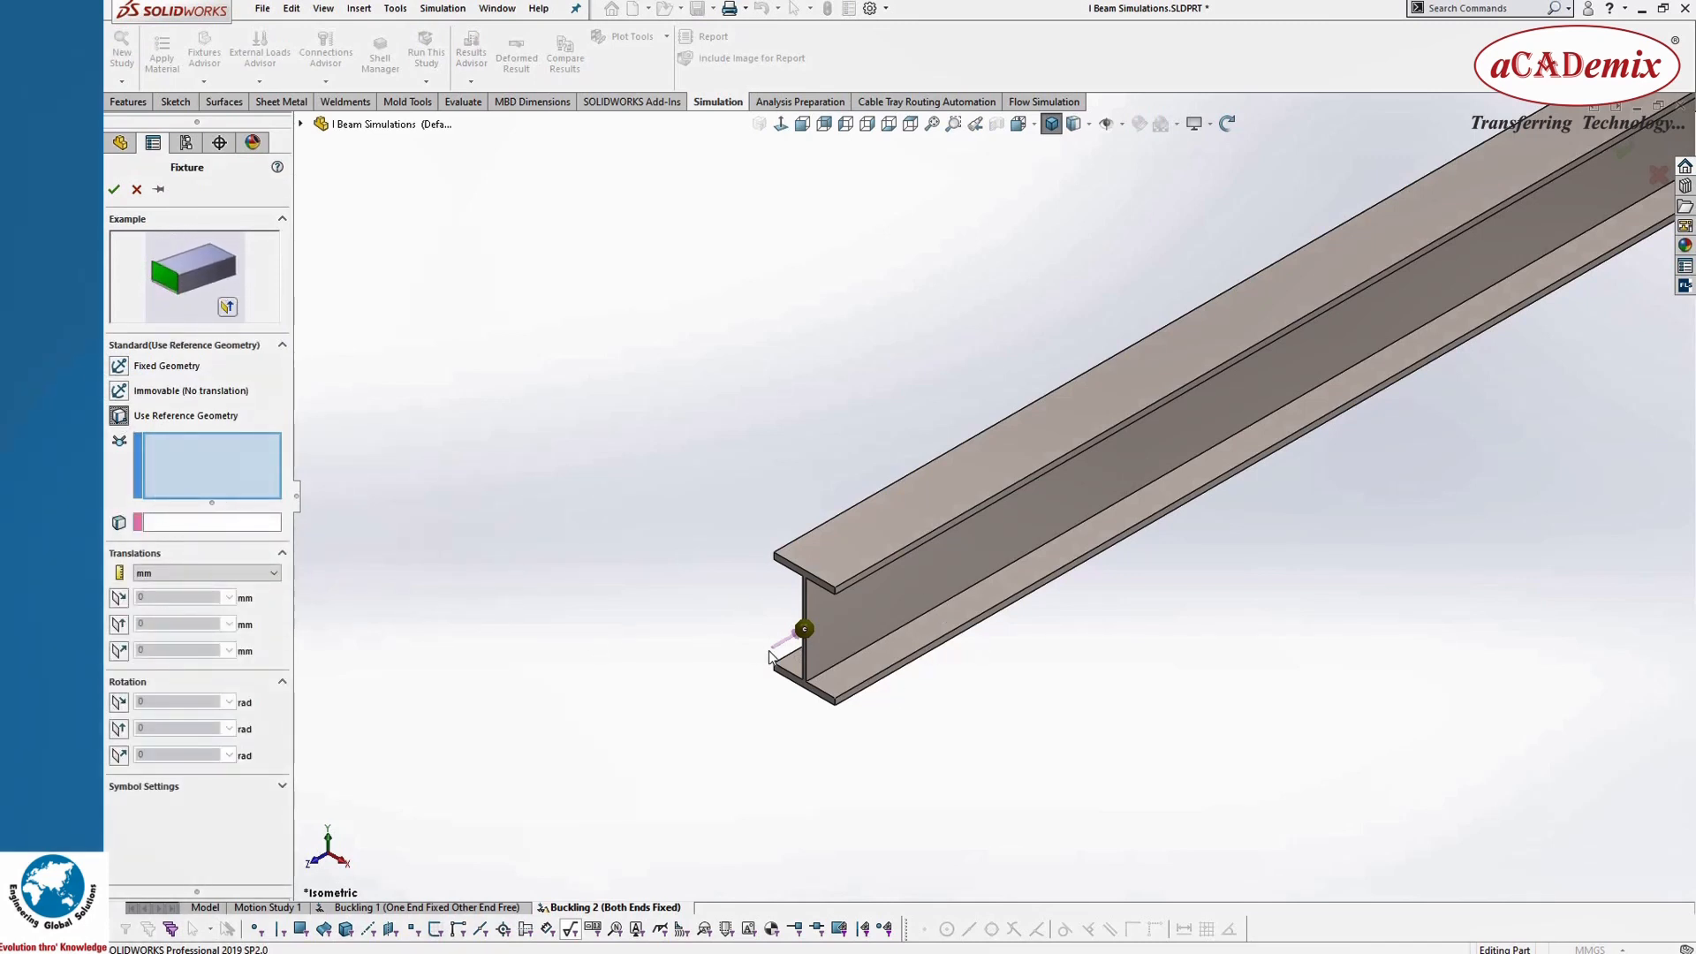
left_click(804, 630)
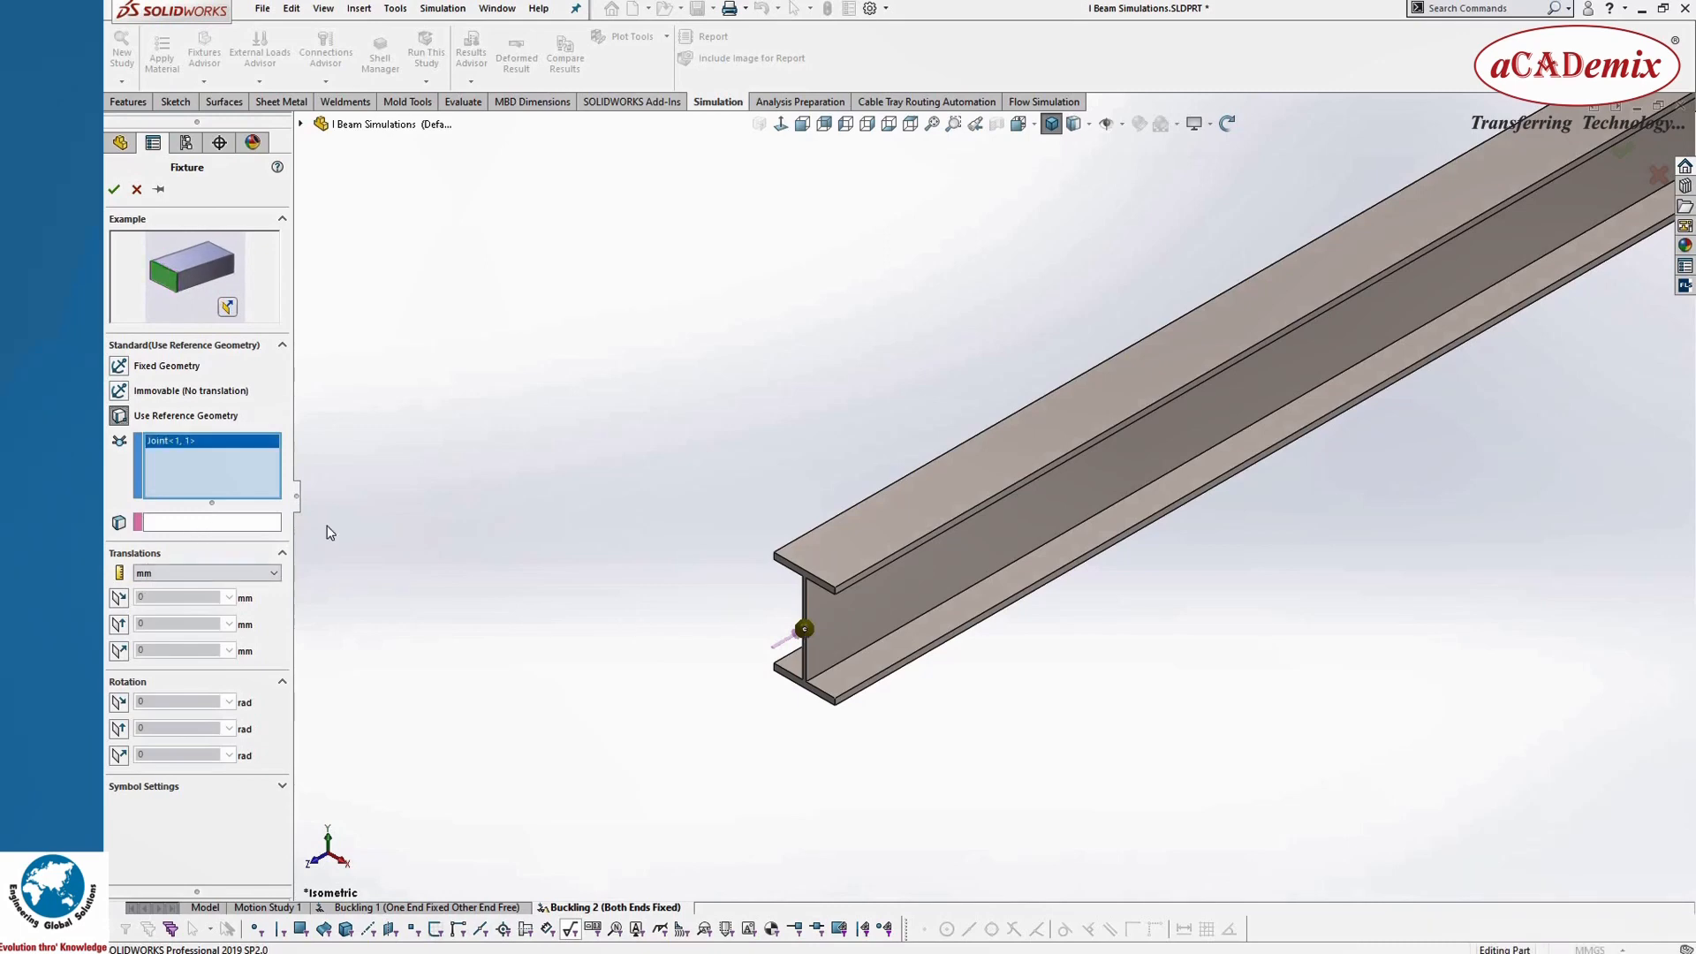
left_click(210, 523)
scroll(850, 486, "down", 5)
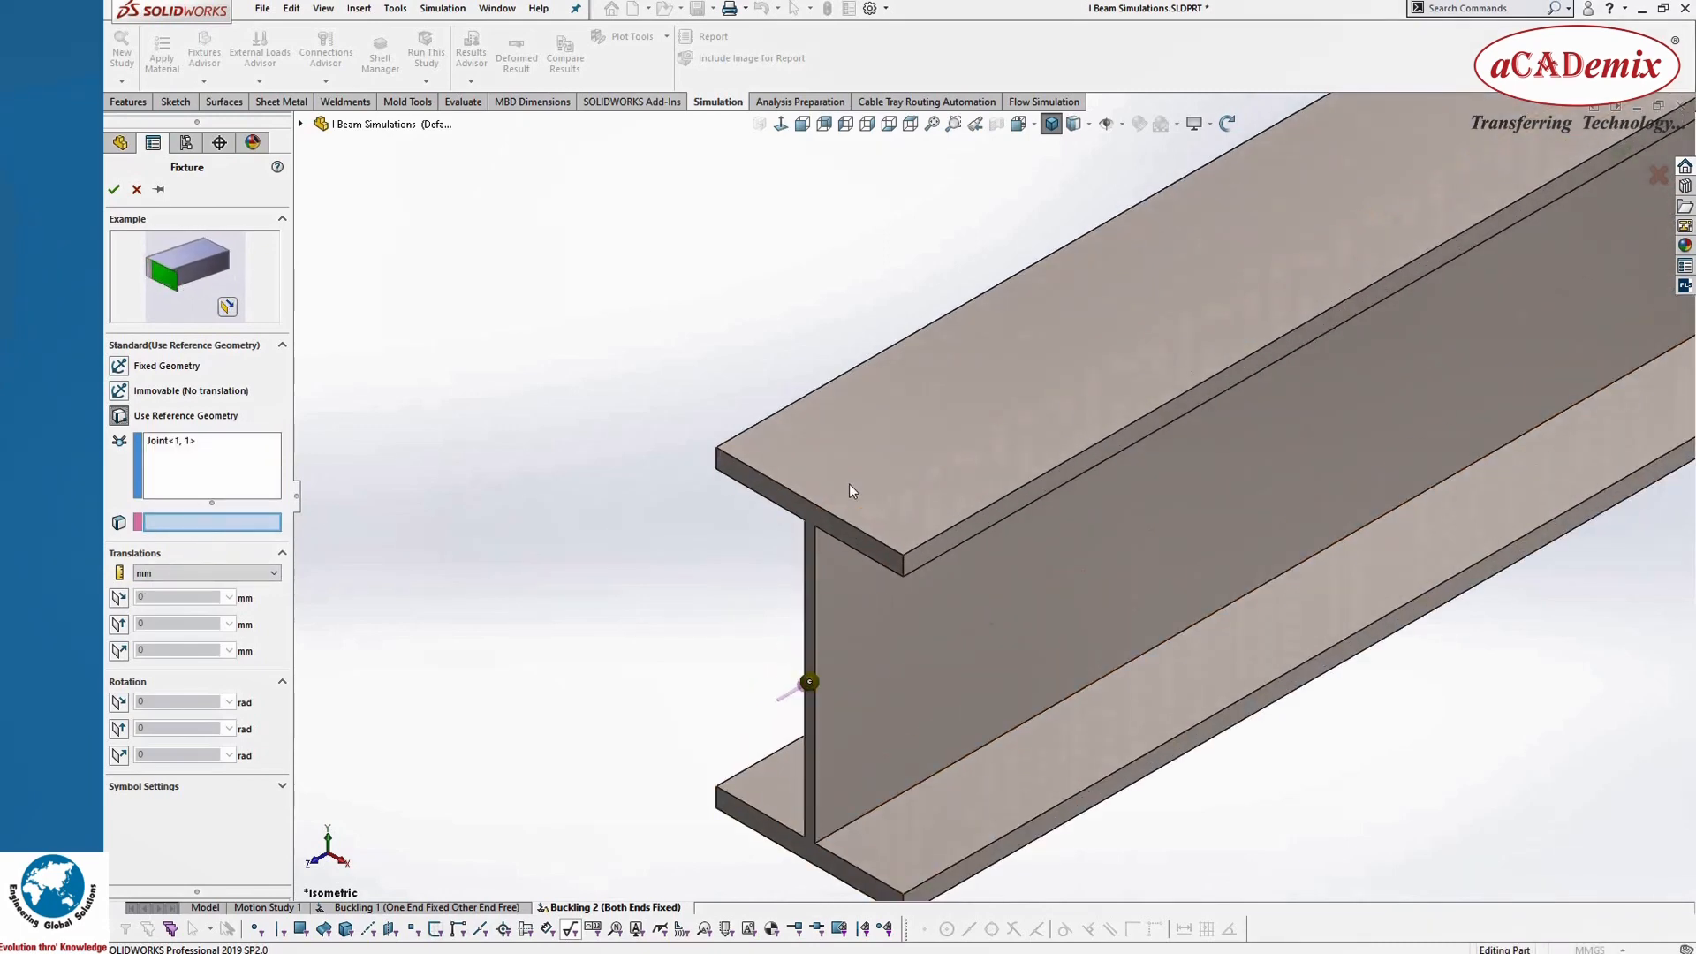
left_click(852, 491)
scroll(655, 624, "up", 5)
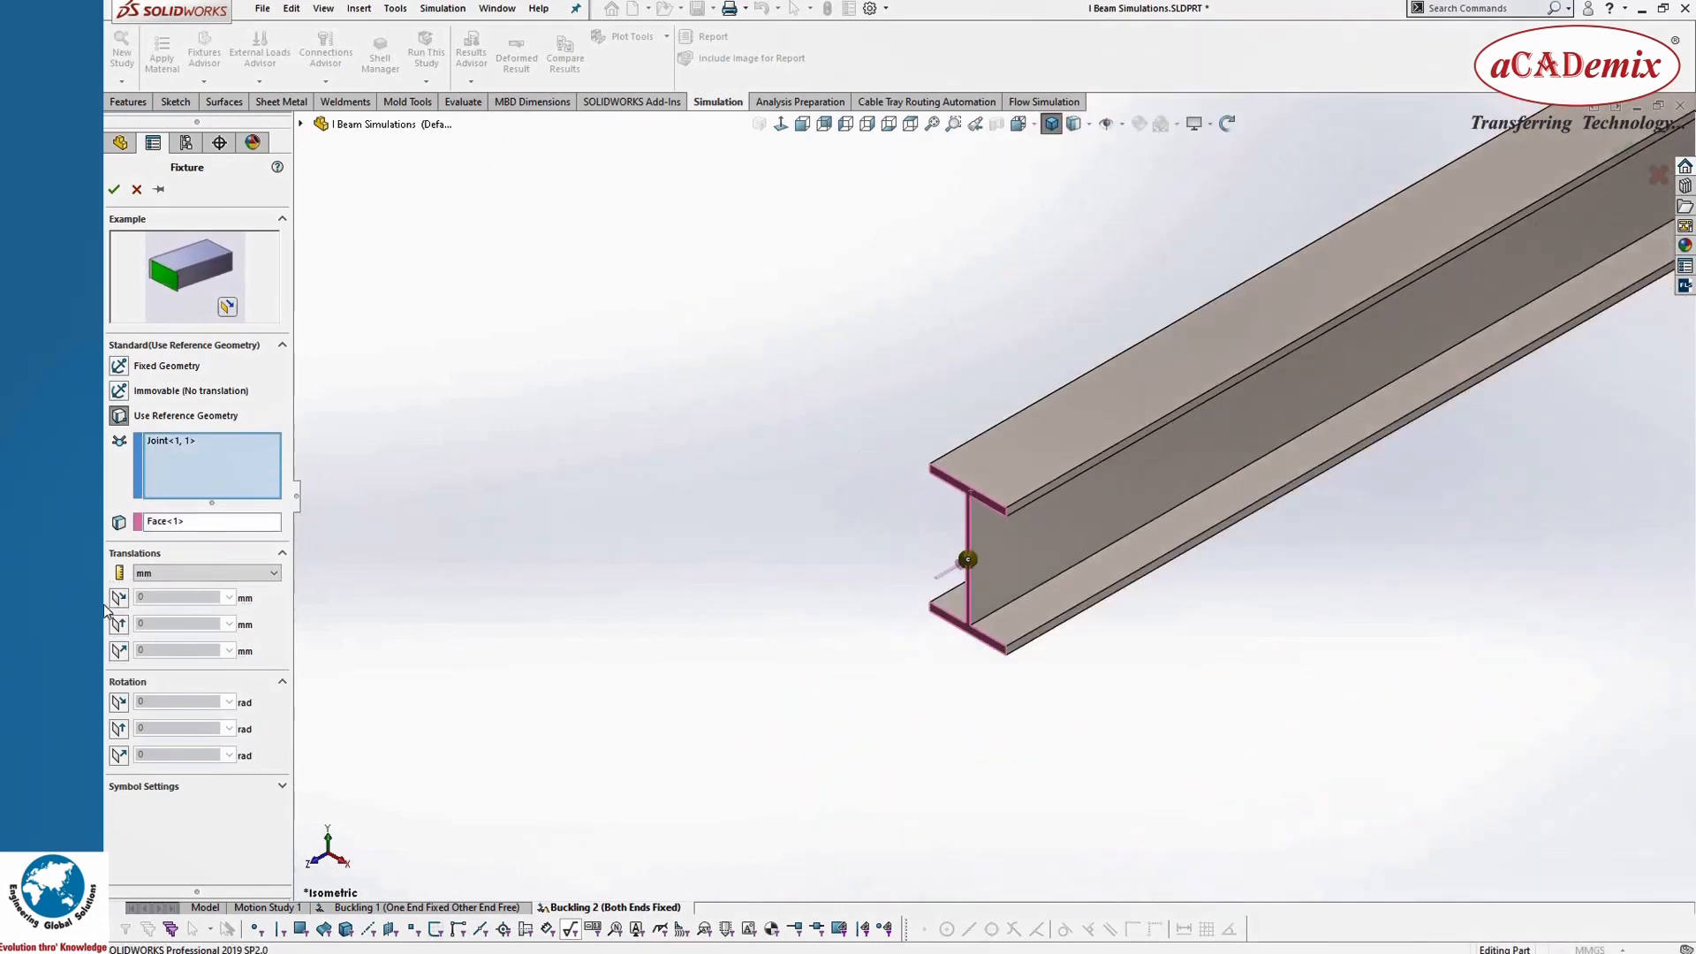
Step: Restrain both in-plane translations to 0 mm and all three rotations to 0 rad, leaving translation normal to the face free
left_click(118, 598)
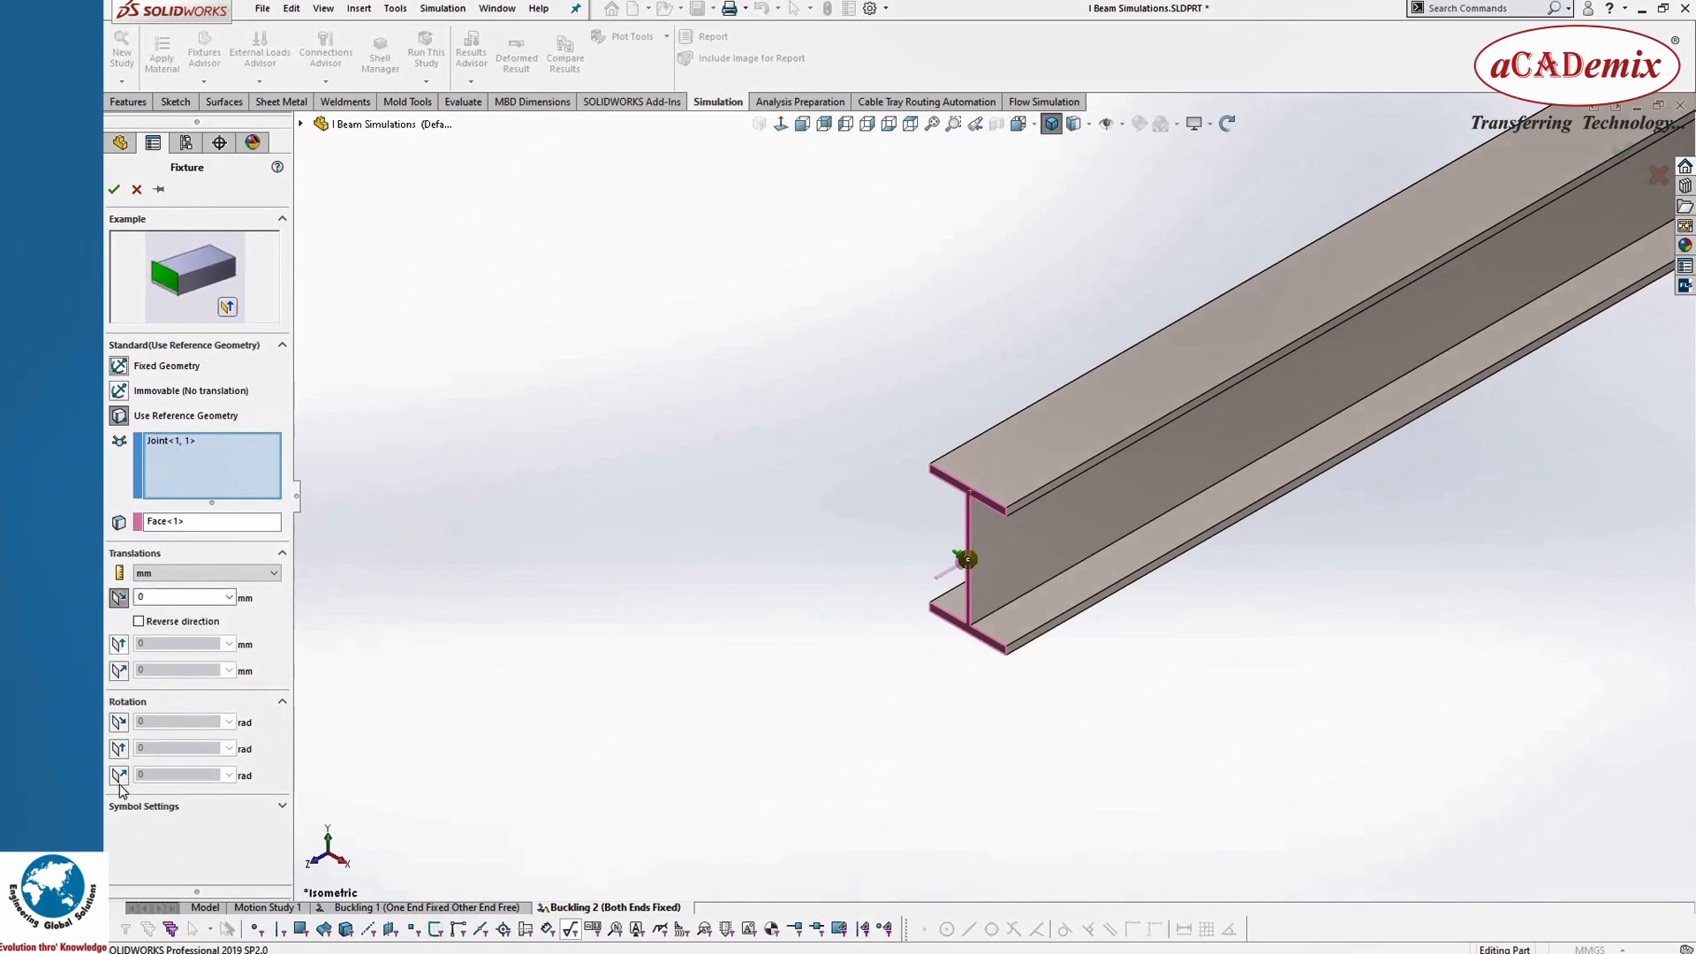
left_click(118, 644)
left_click(118, 742)
left_click(118, 788)
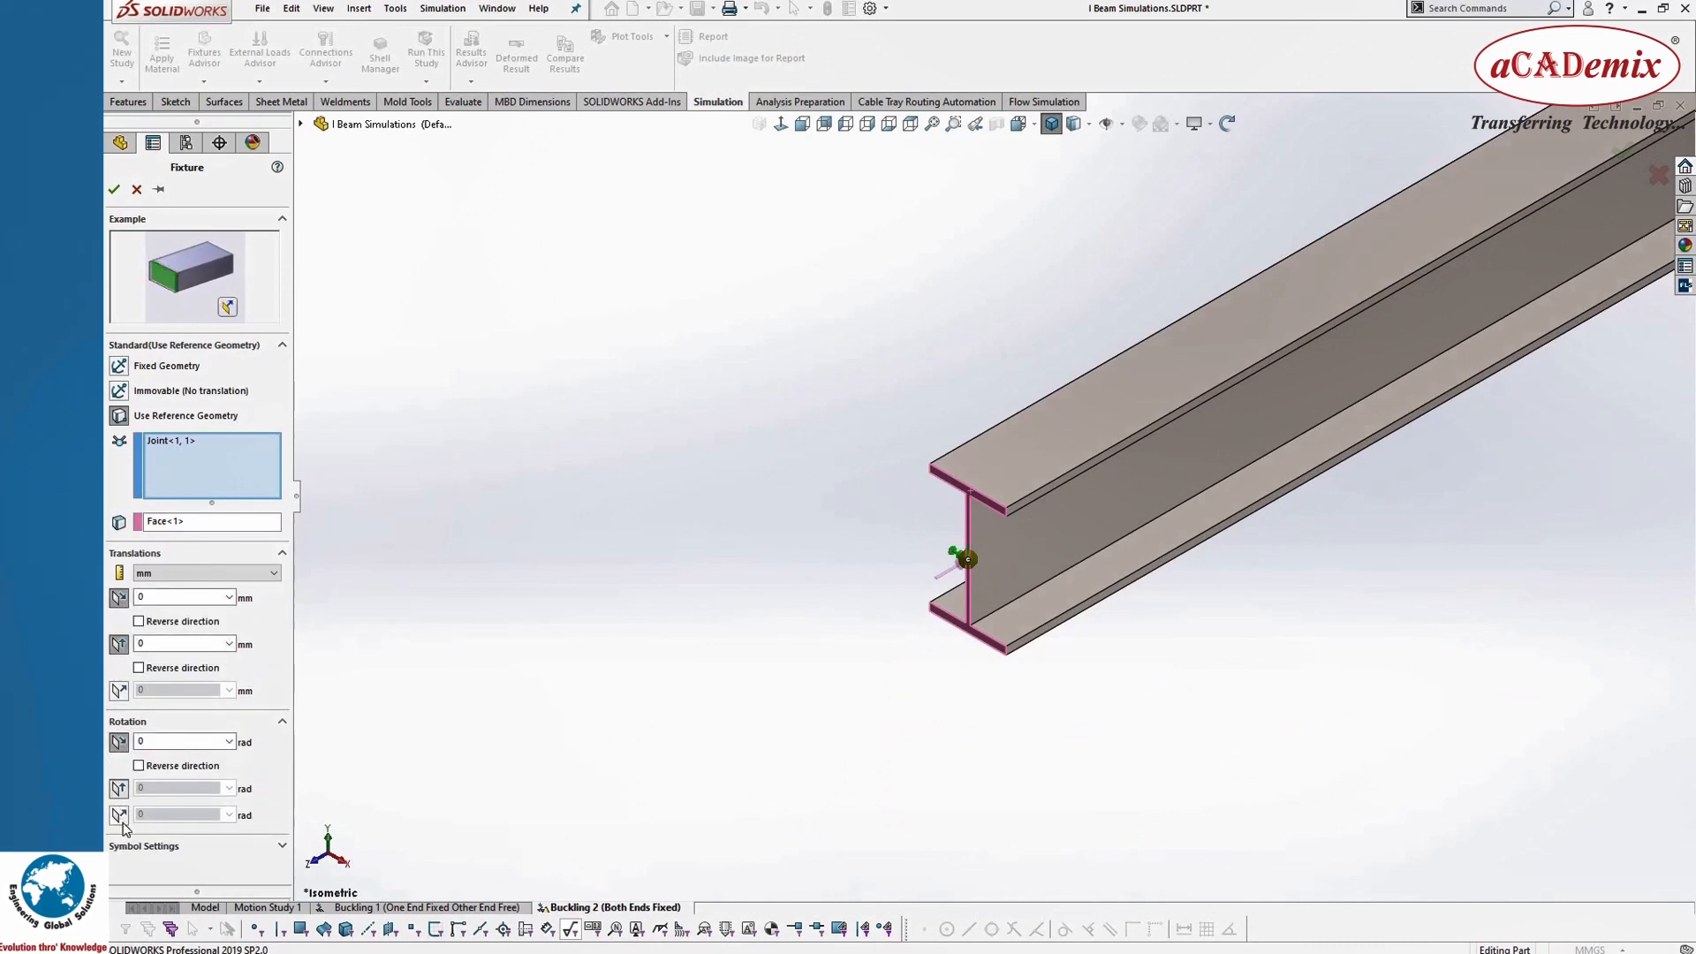
left_click(120, 836)
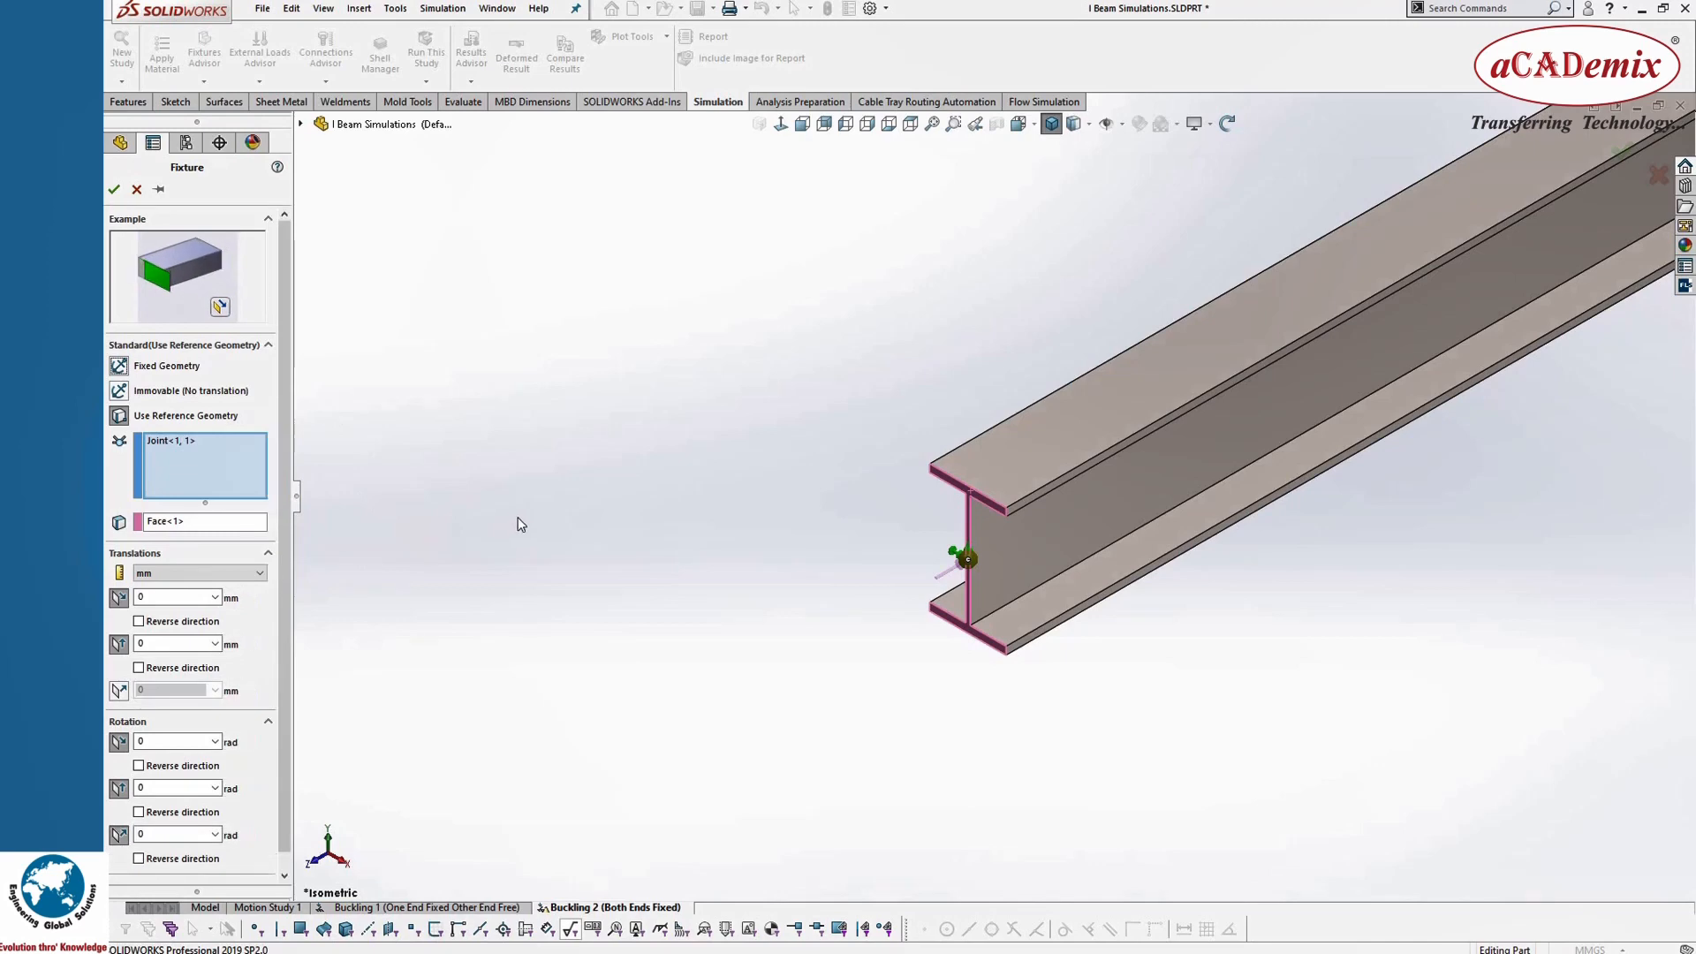
left_click(114, 190)
Step: Check the fixtures at both beam ends and run the Buckling 2 (Both Ends Fixed) study
scroll(777, 693, "up", 5)
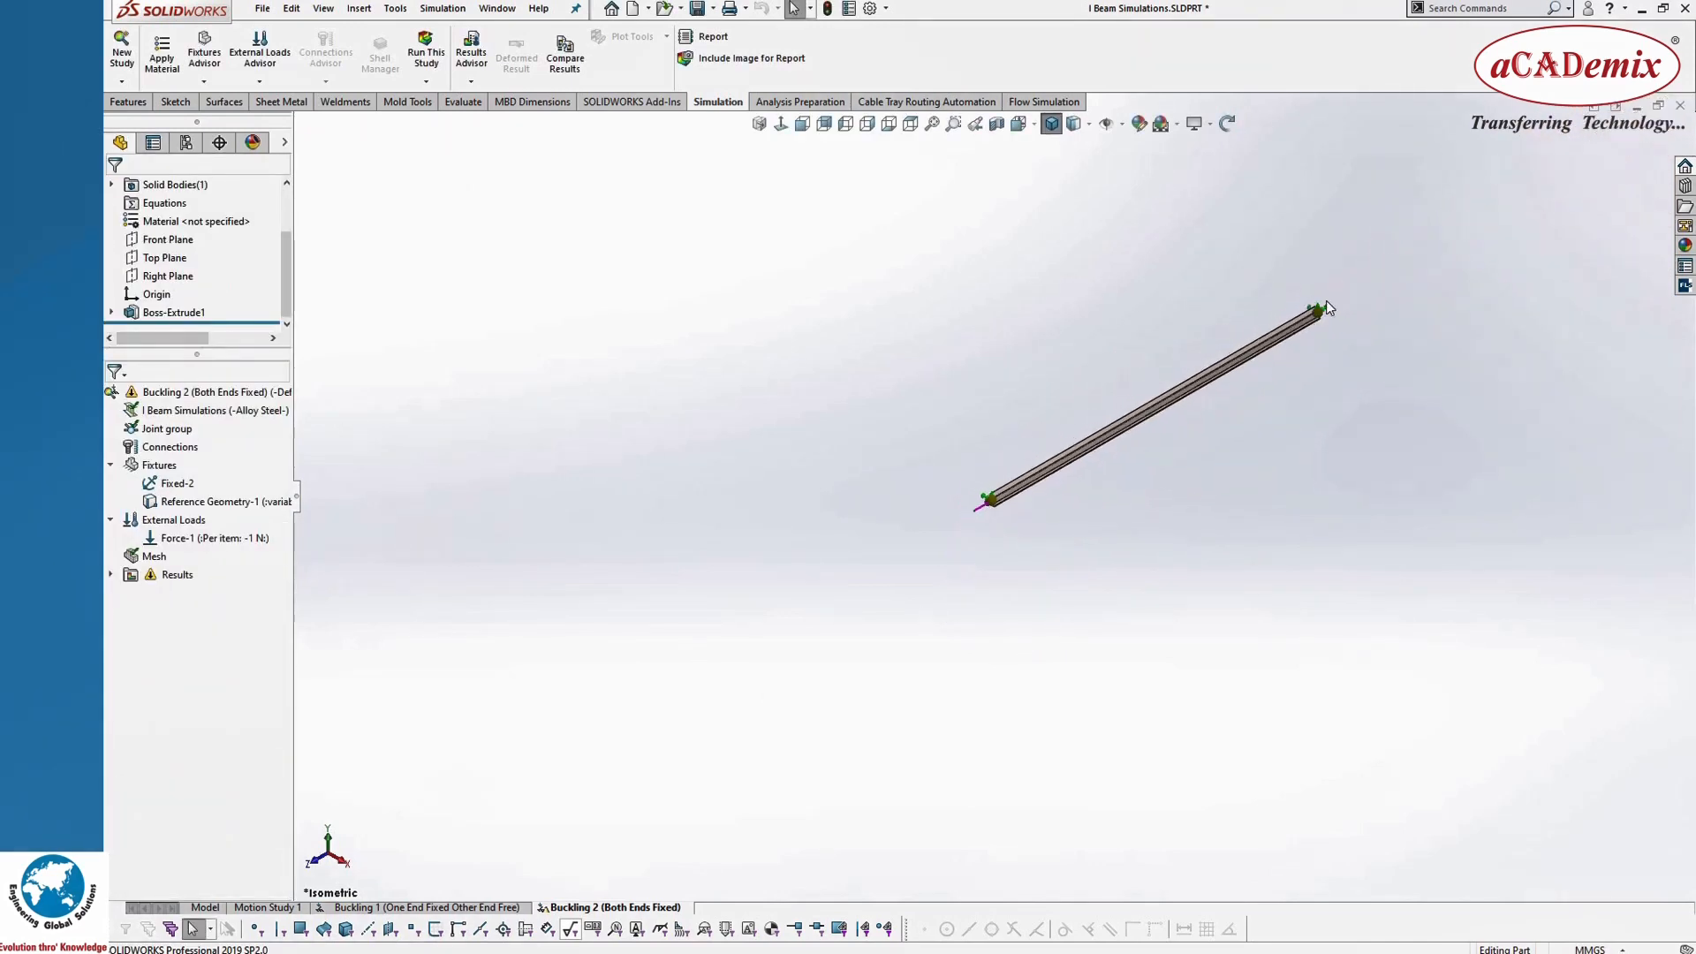
scroll(1273, 378, "down", 3)
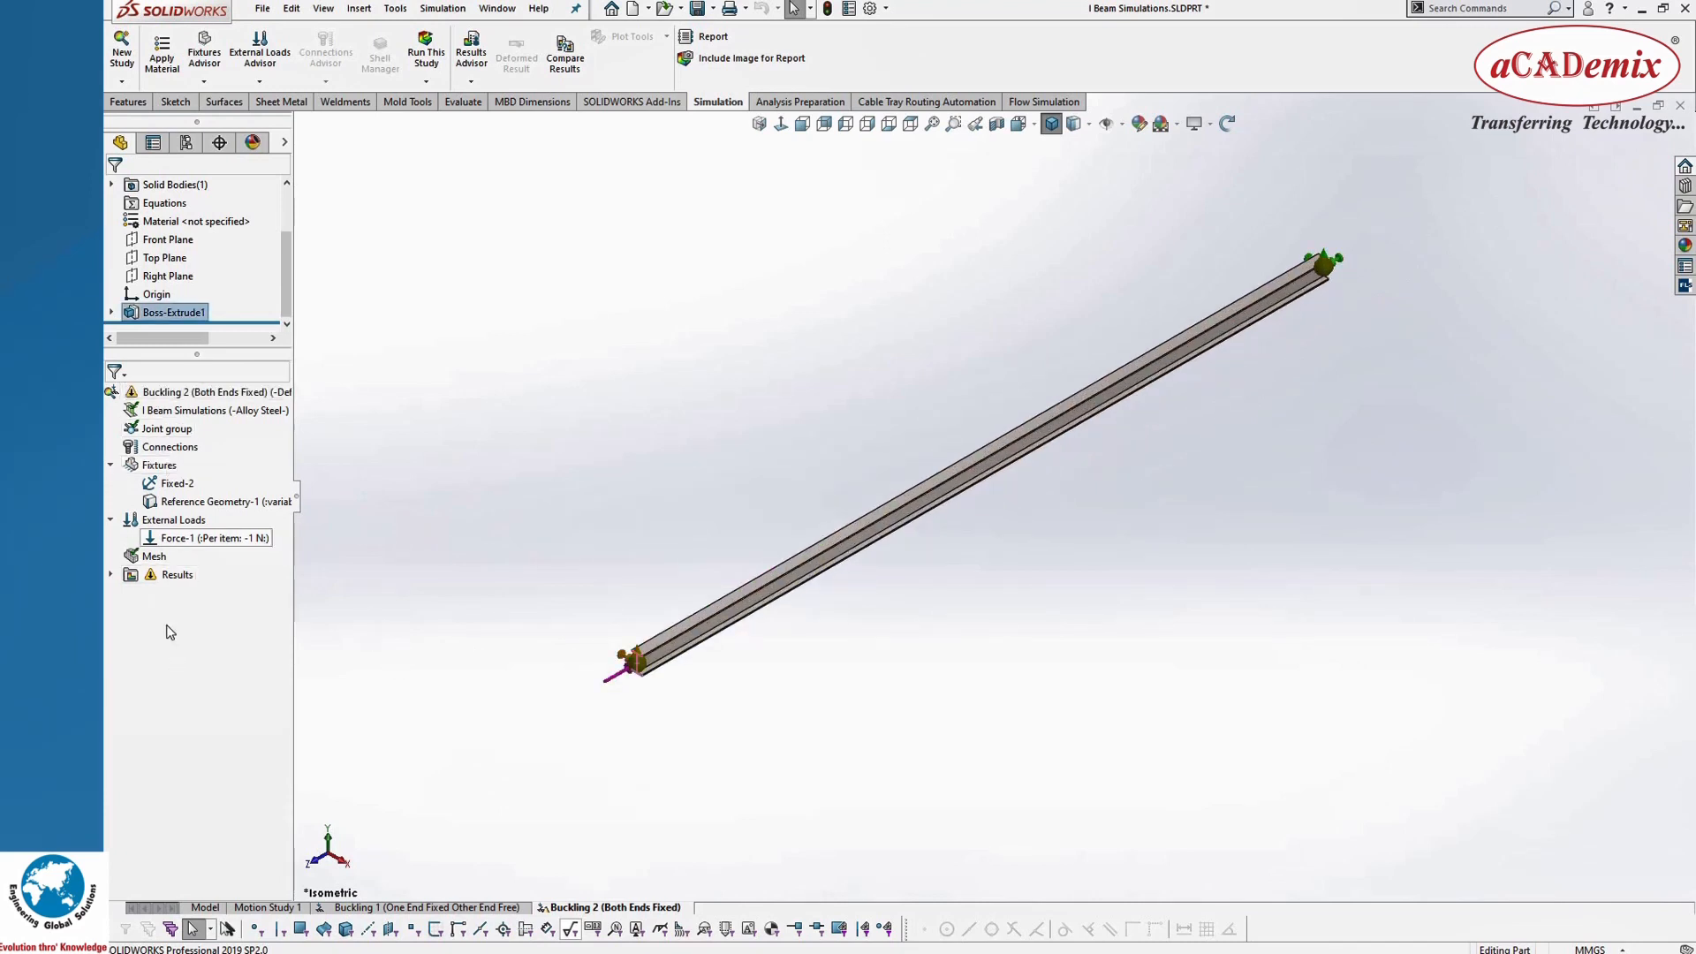
mouse_move(165, 491)
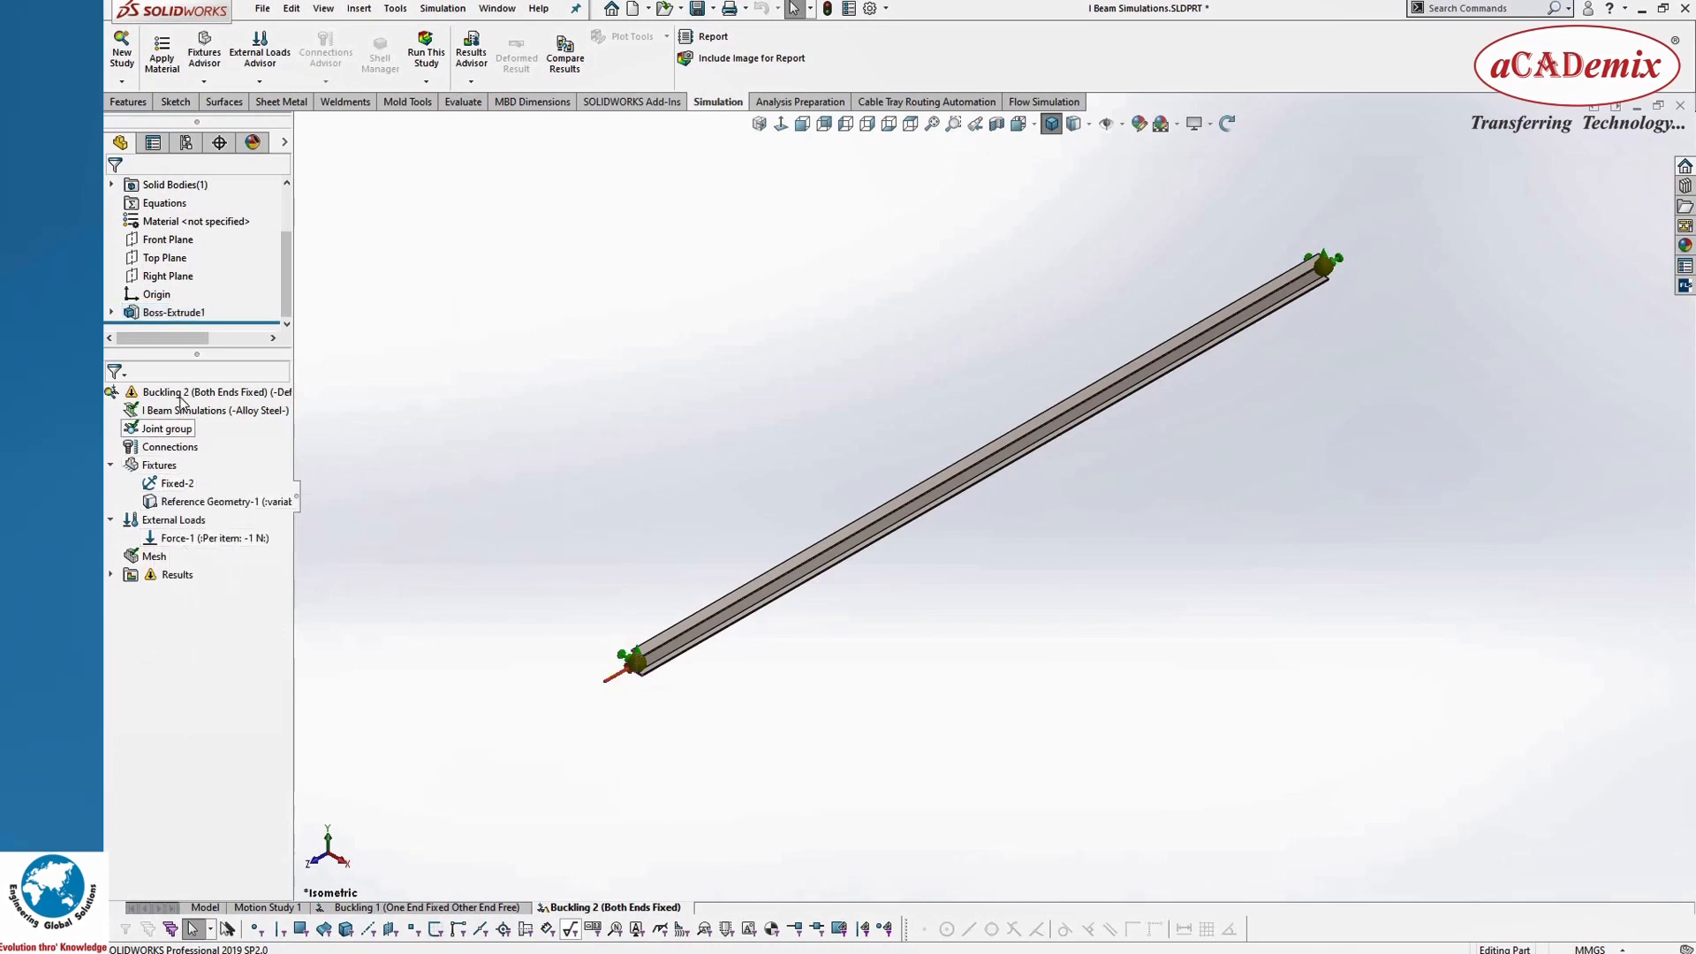
left_click(429, 57)
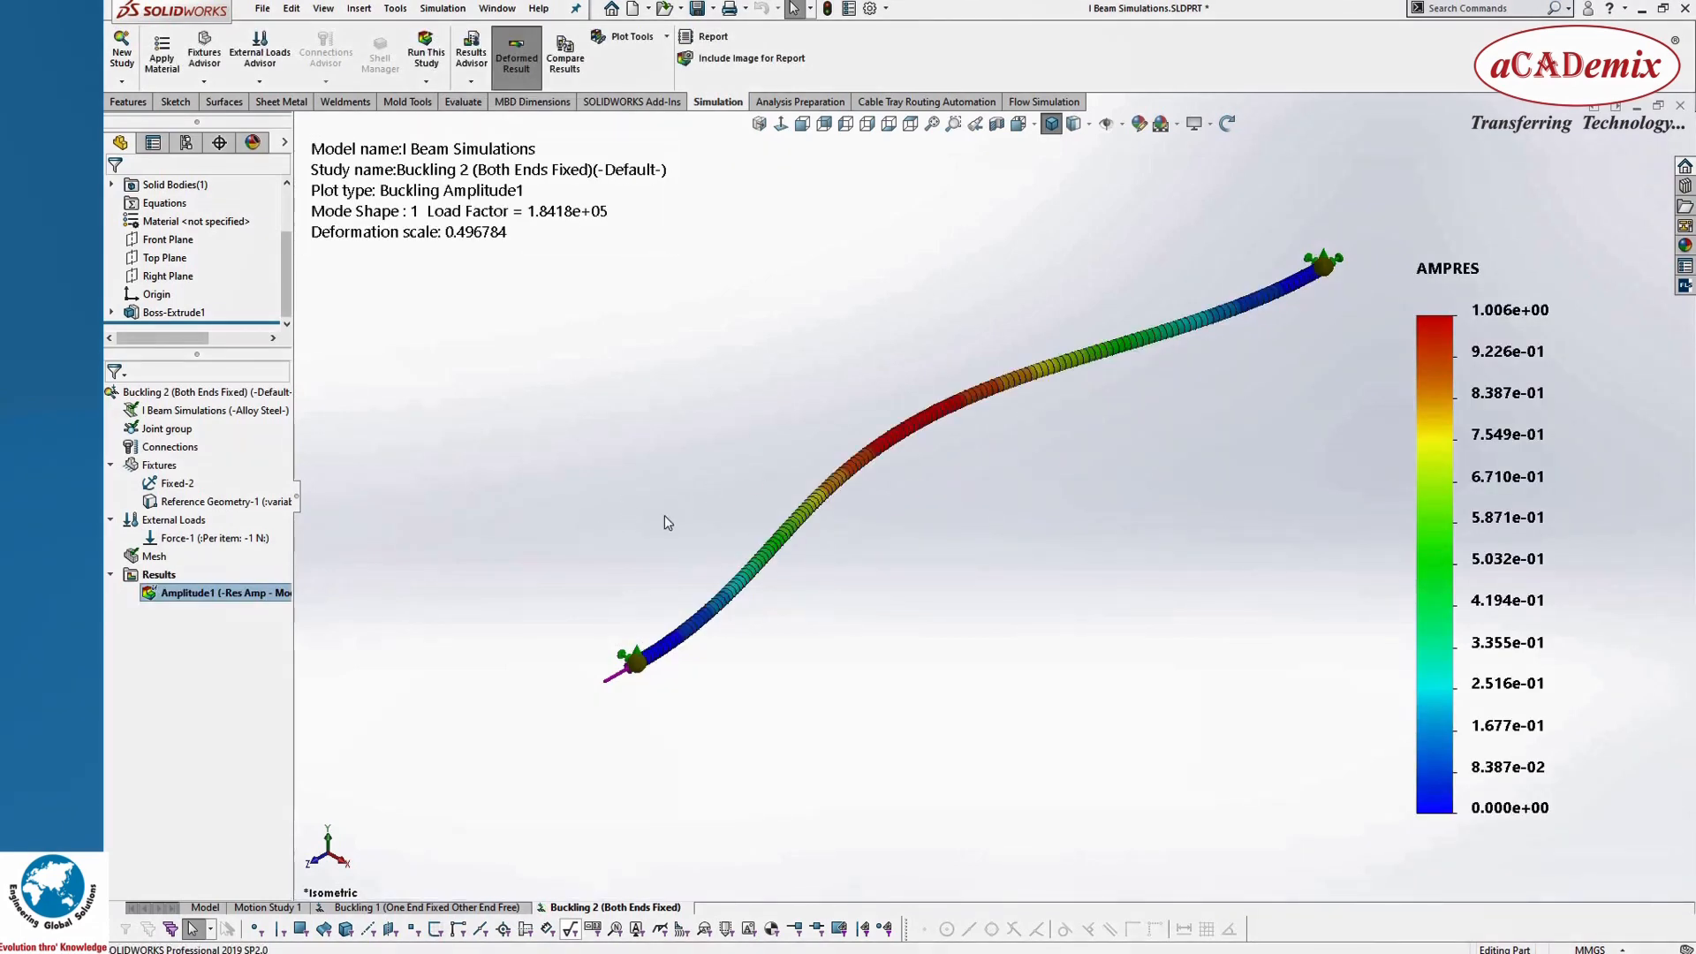
Step: Examine the buckled shape upright in the Bottom view, and switch the amplitude plot to the undeformed shape
middle_click_drag(716, 445, 717, 314)
middle_click_drag(906, 411, 1020, 125)
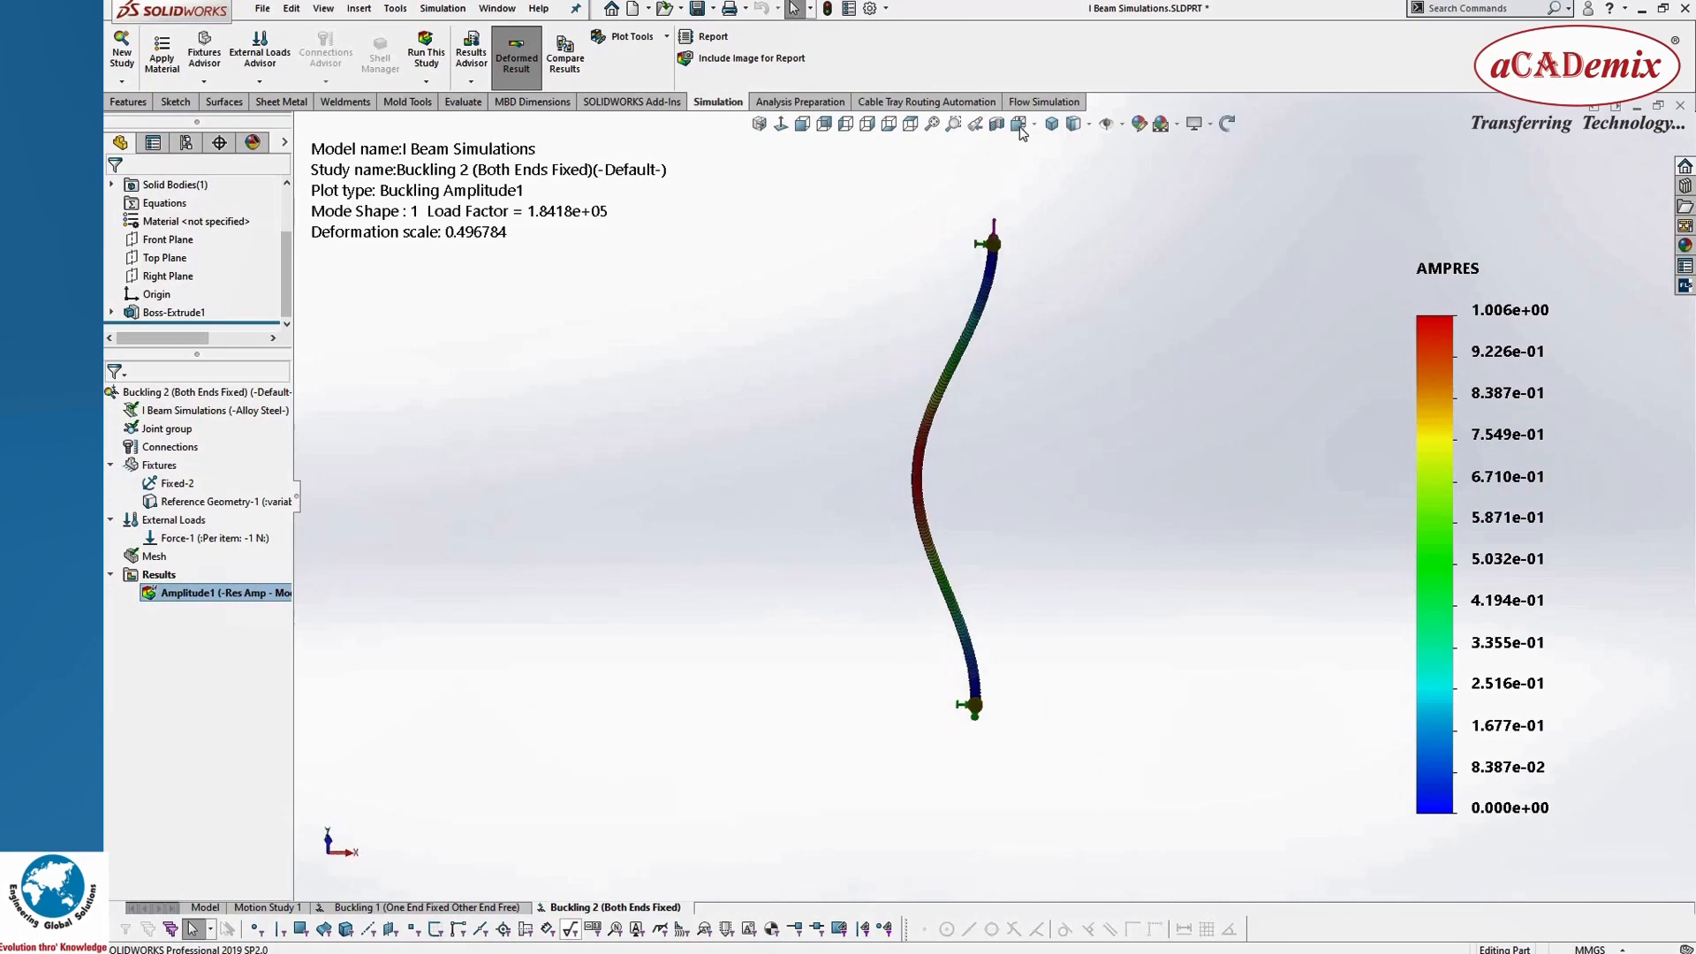
key("space")
left_click(779, 694)
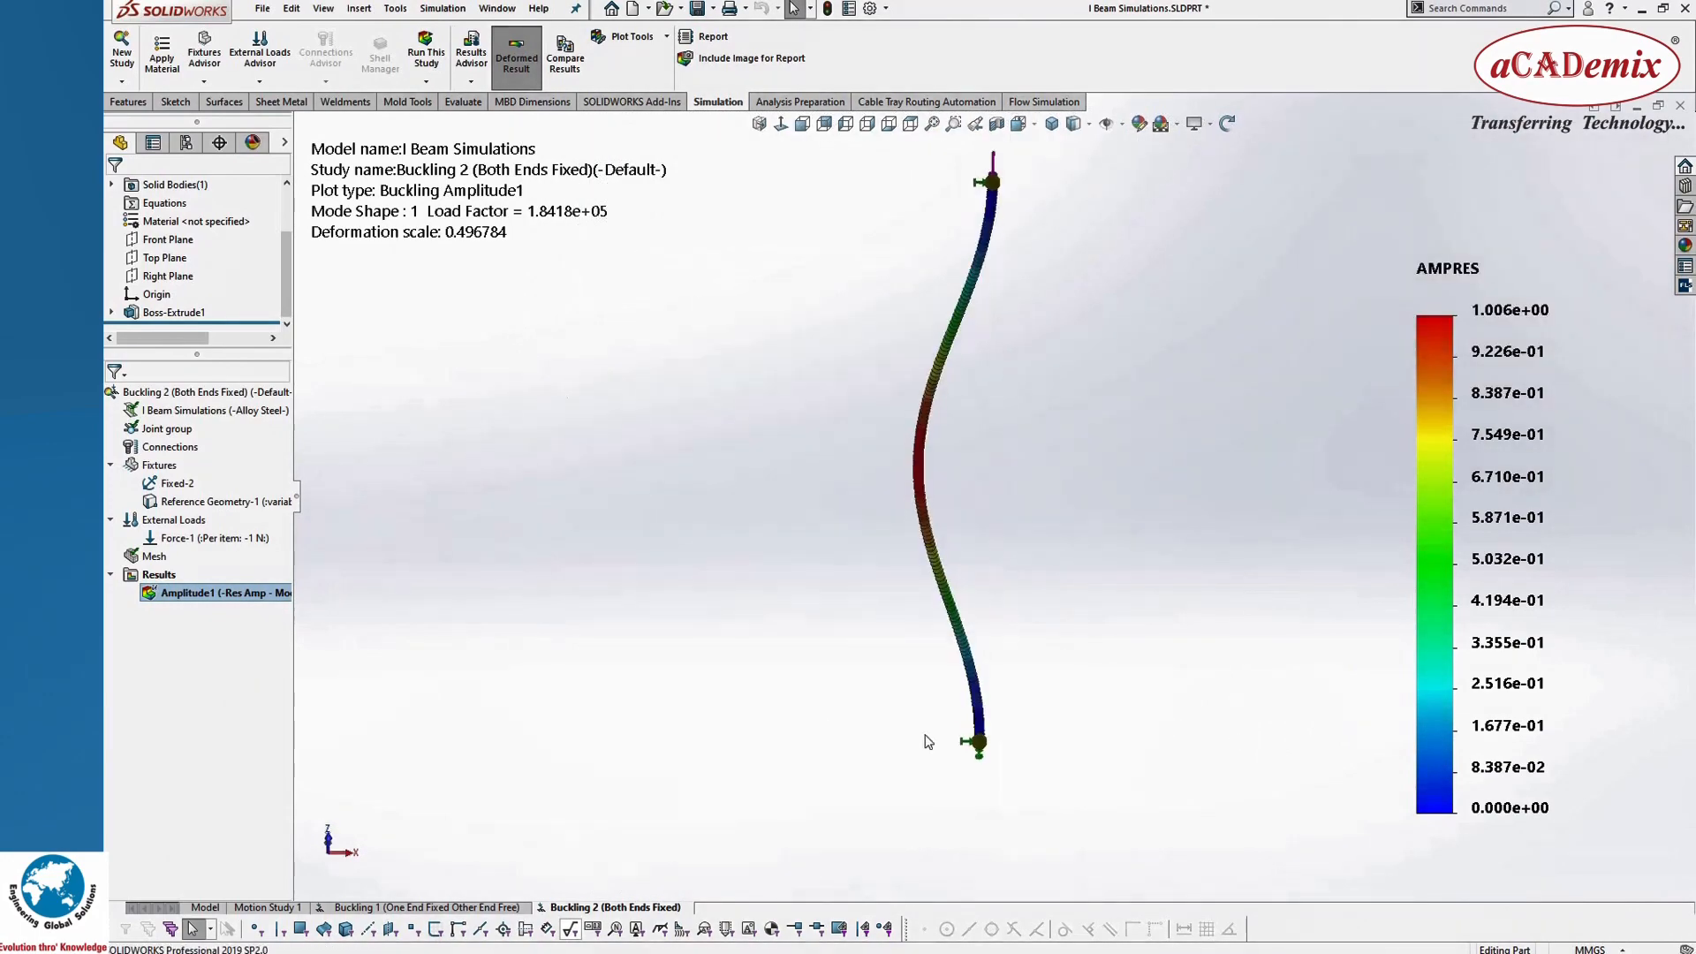
scroll(1070, 549, "up", 2)
scroll(1068, 581, "down", 1)
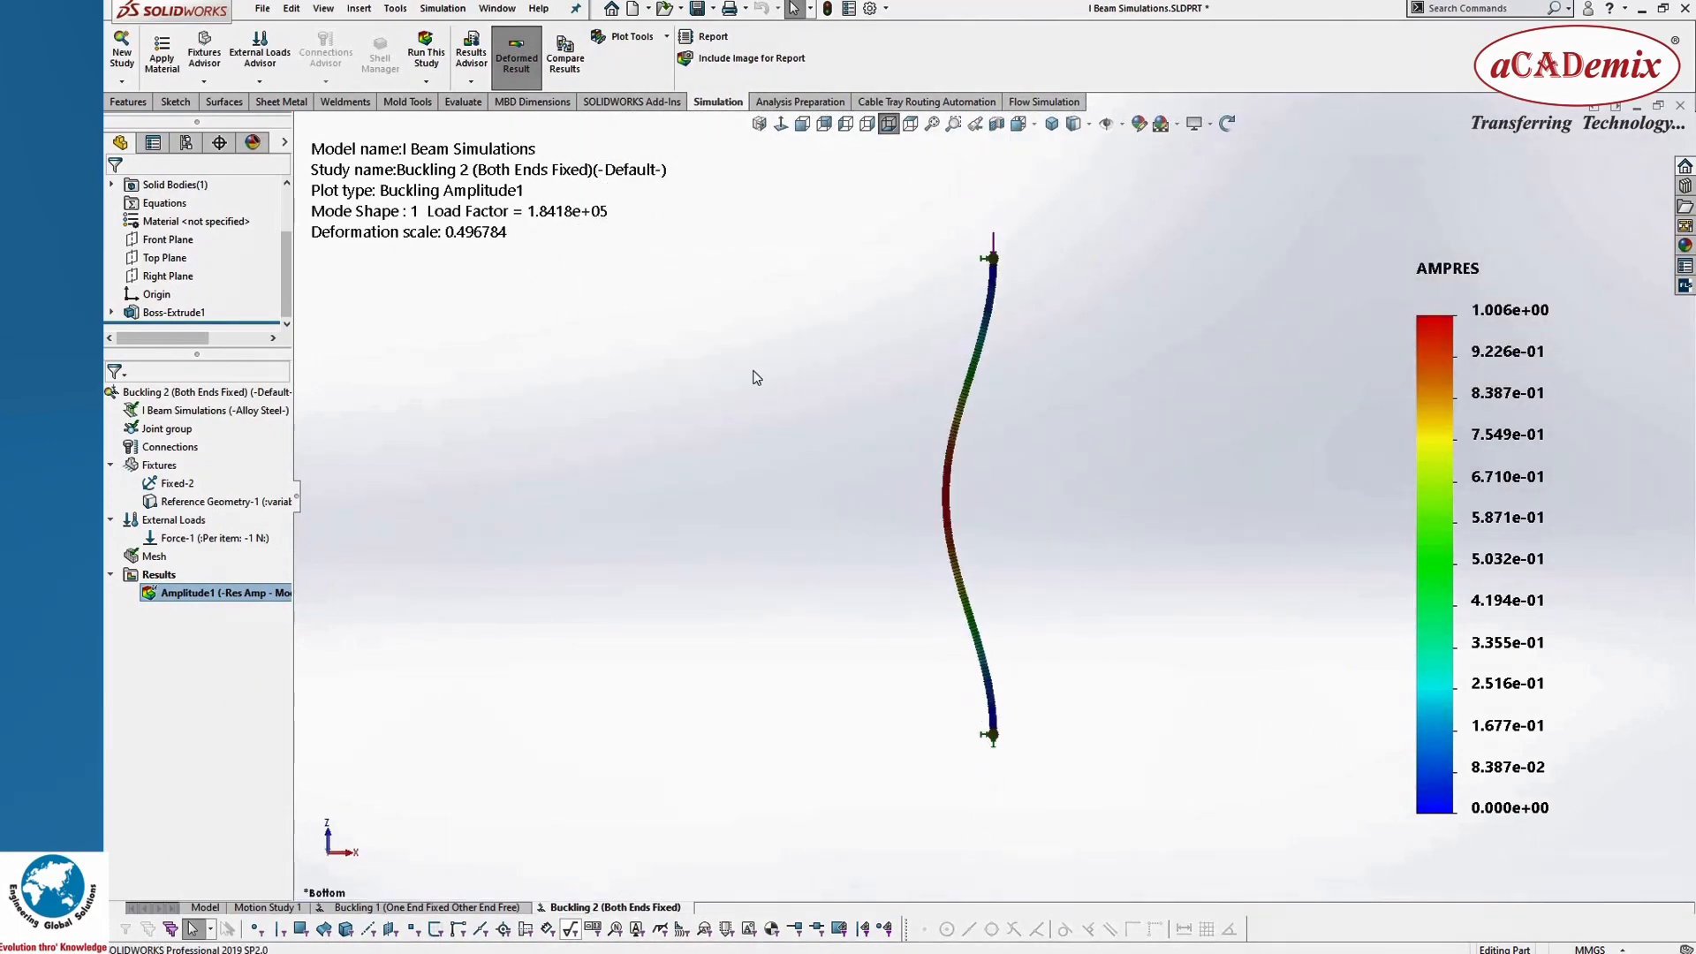
left_click(506, 46)
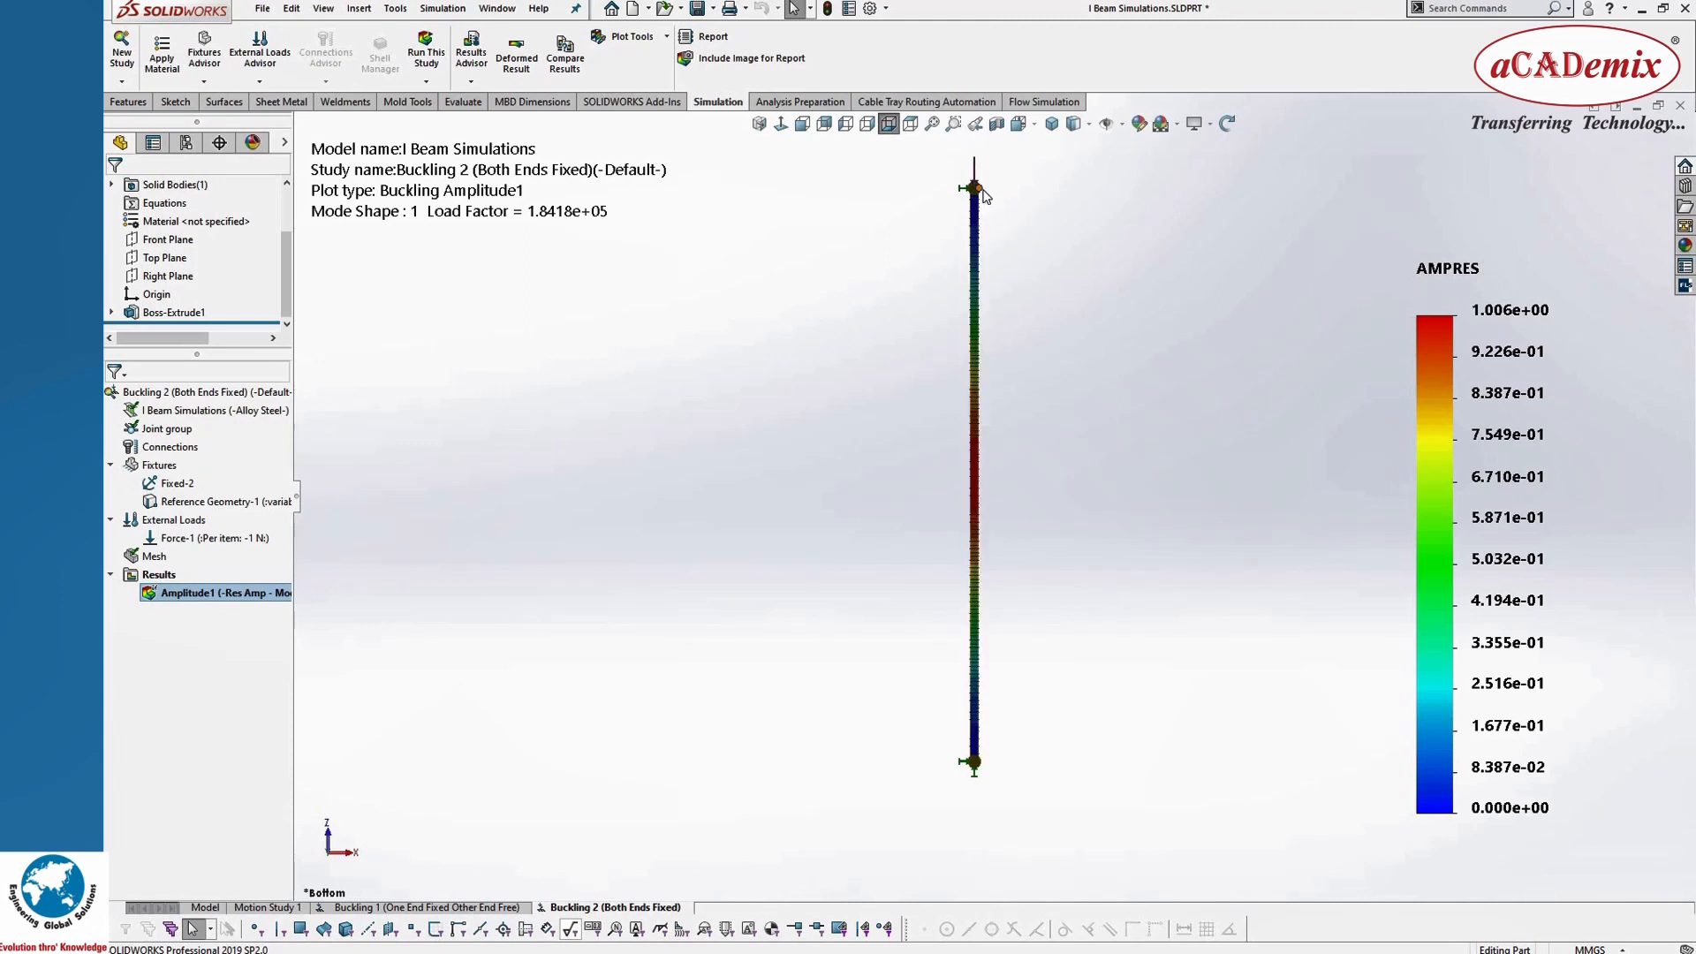
Step: Toggle the amplitude plot's deformed result and copy the Buckling 2 study as "Buckling 3 (Both Ends Pinned)"
left_click(521, 56)
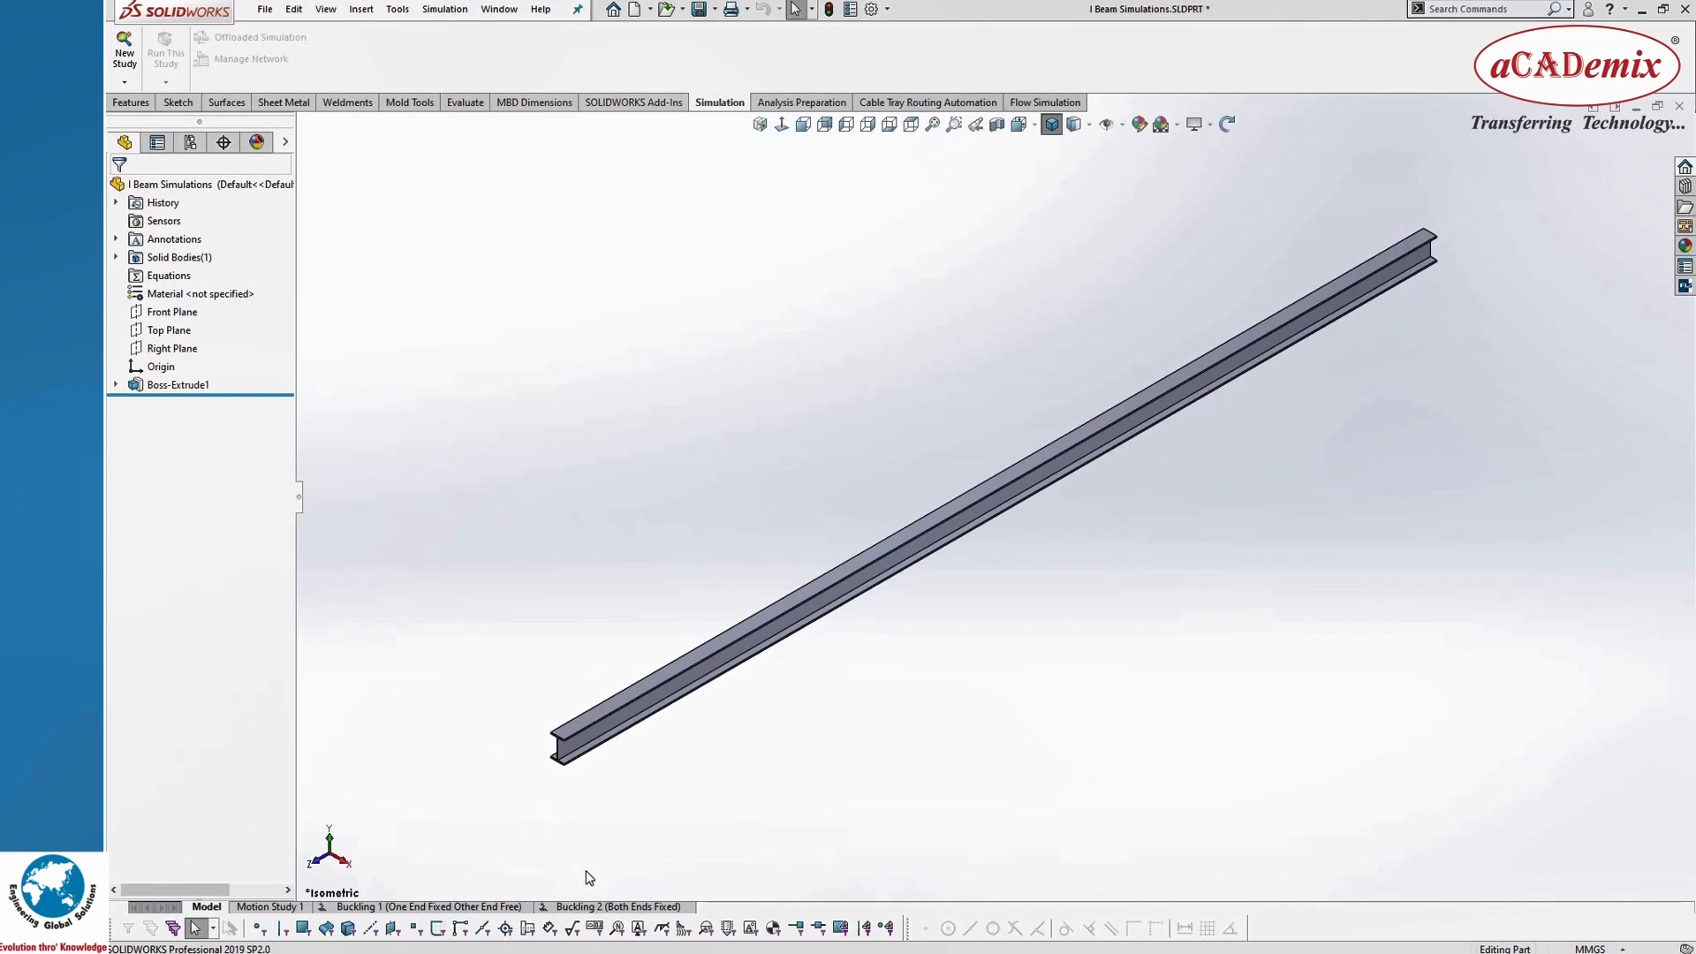
right_click(590, 910)
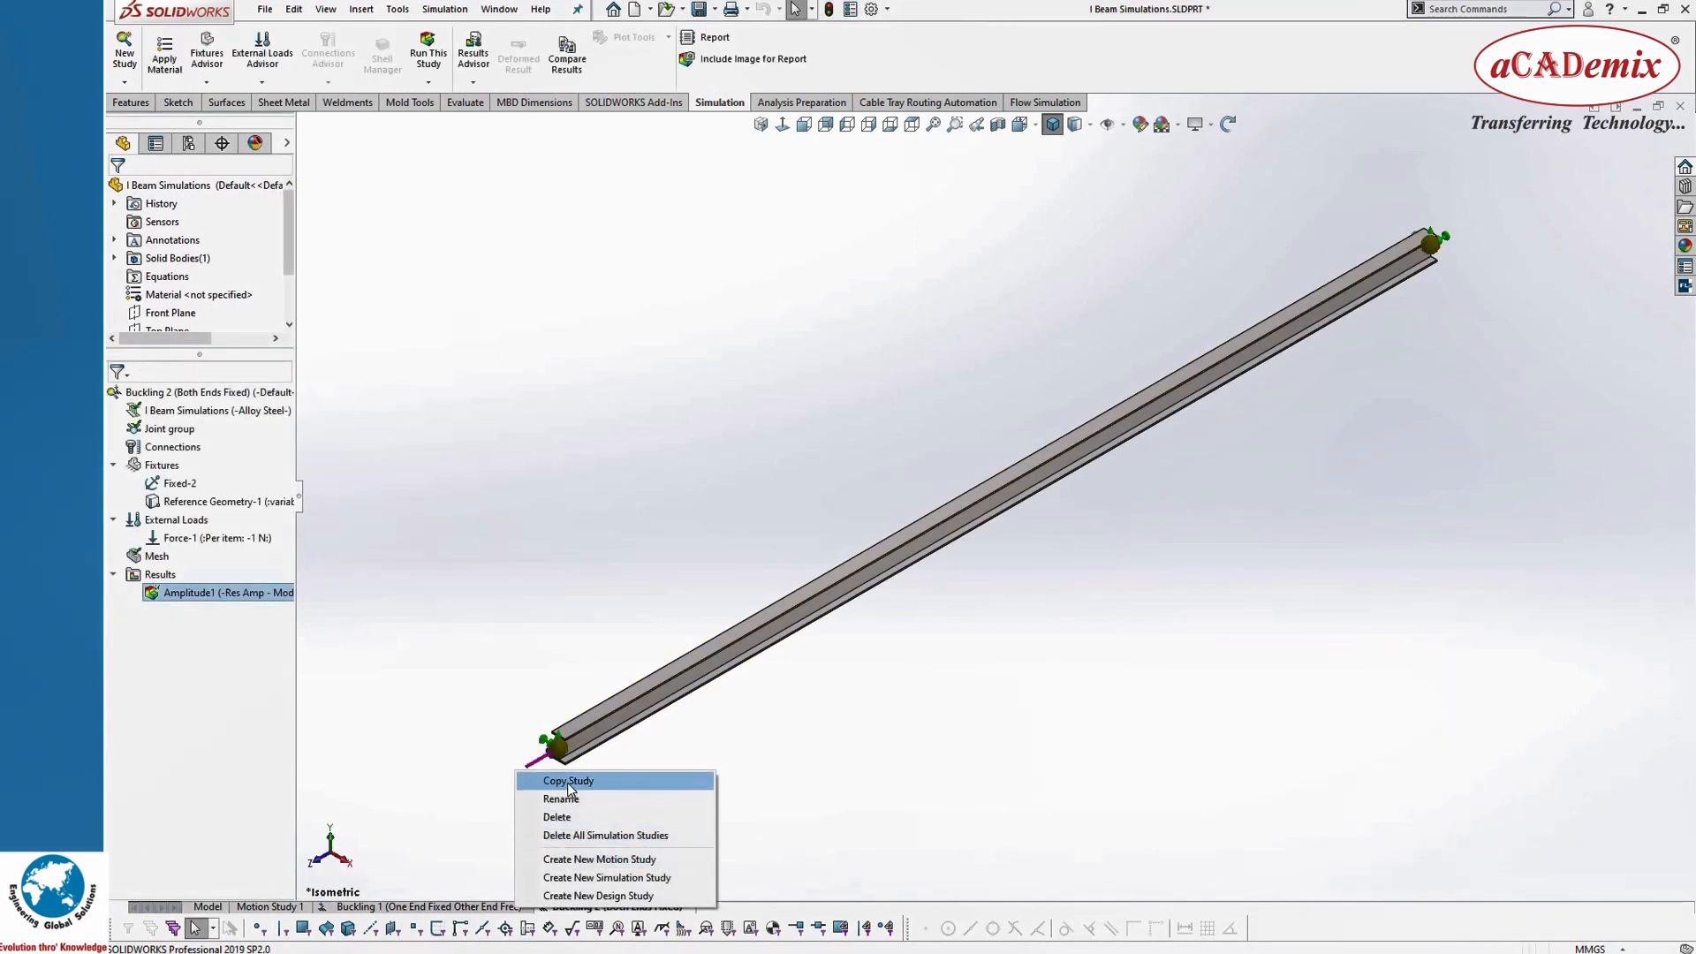
left_click(568, 782)
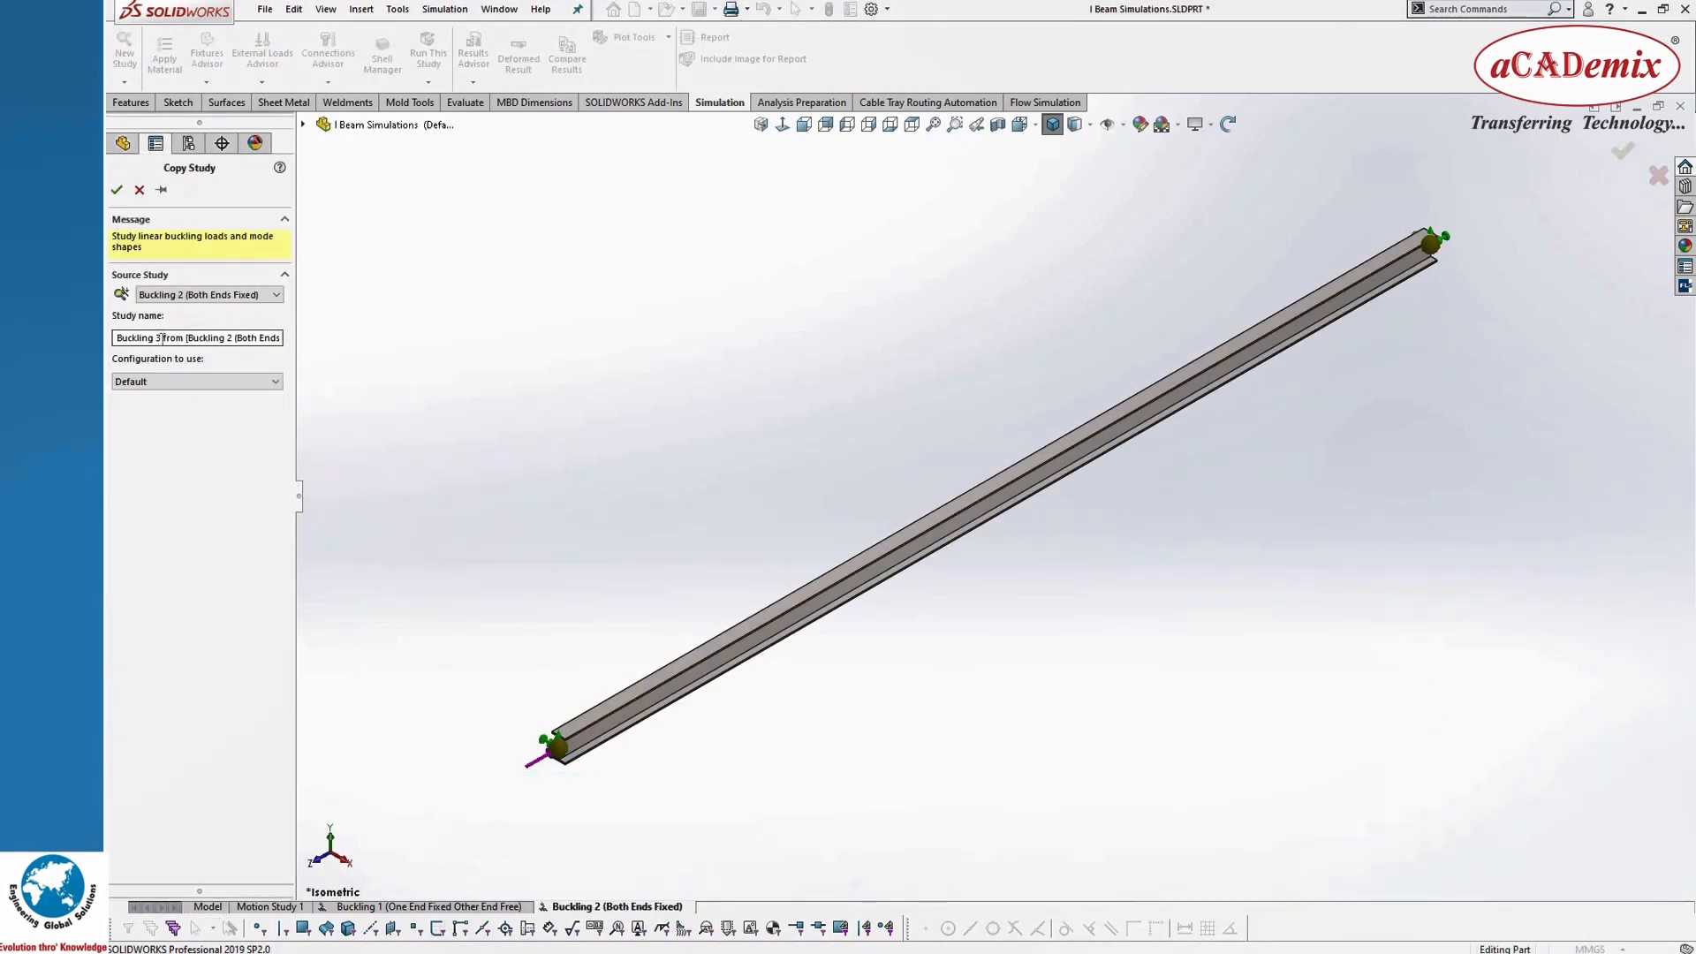
left_click_drag(162, 338, 436, 368)
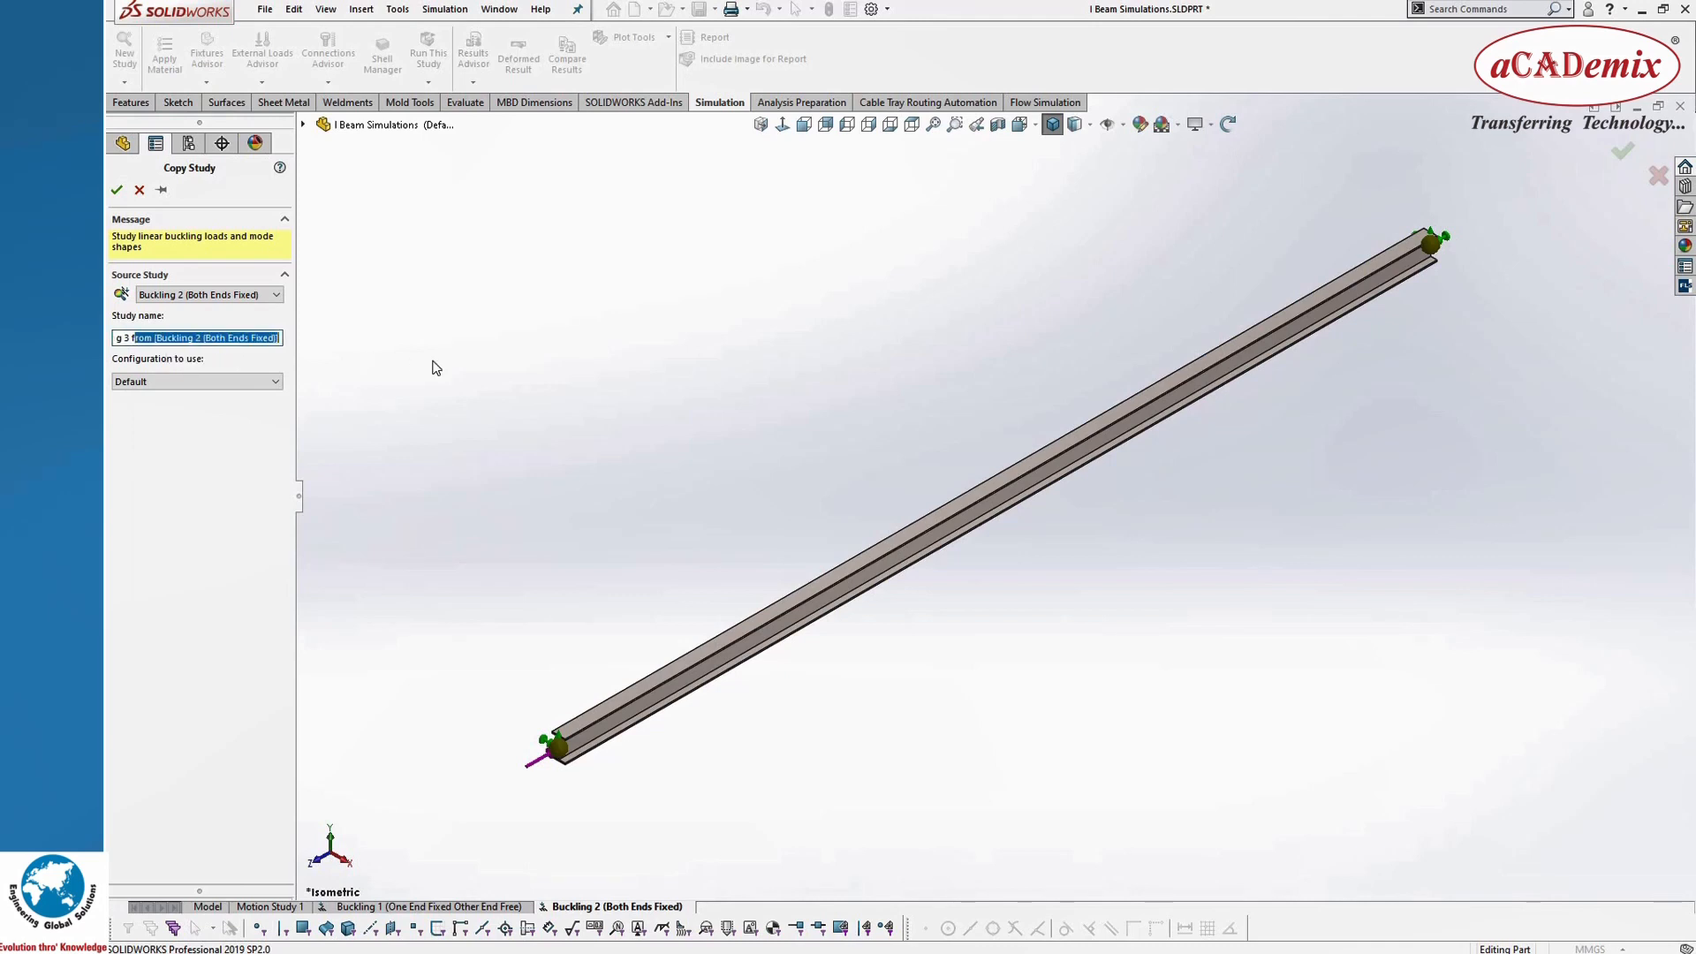
key("Delete")
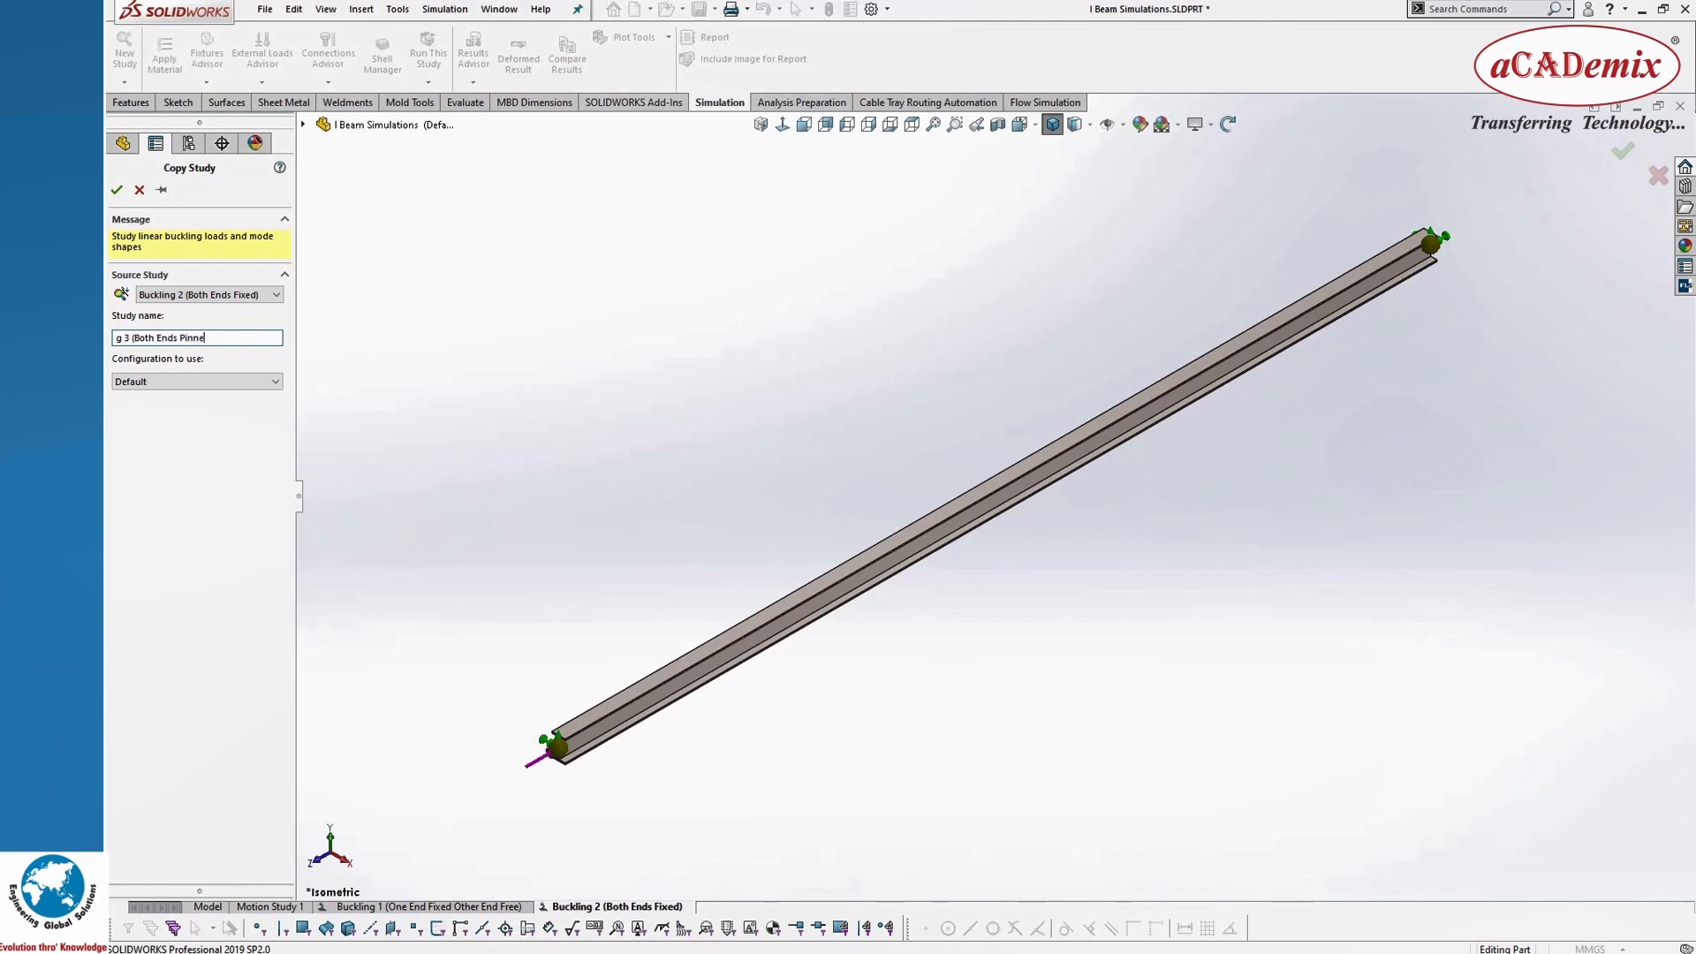
left_click(116, 189)
Step: Delete the copied Fixed-2 and Reference Geometry-1 fixtures from the Buckling 3 study
left_click(163, 484)
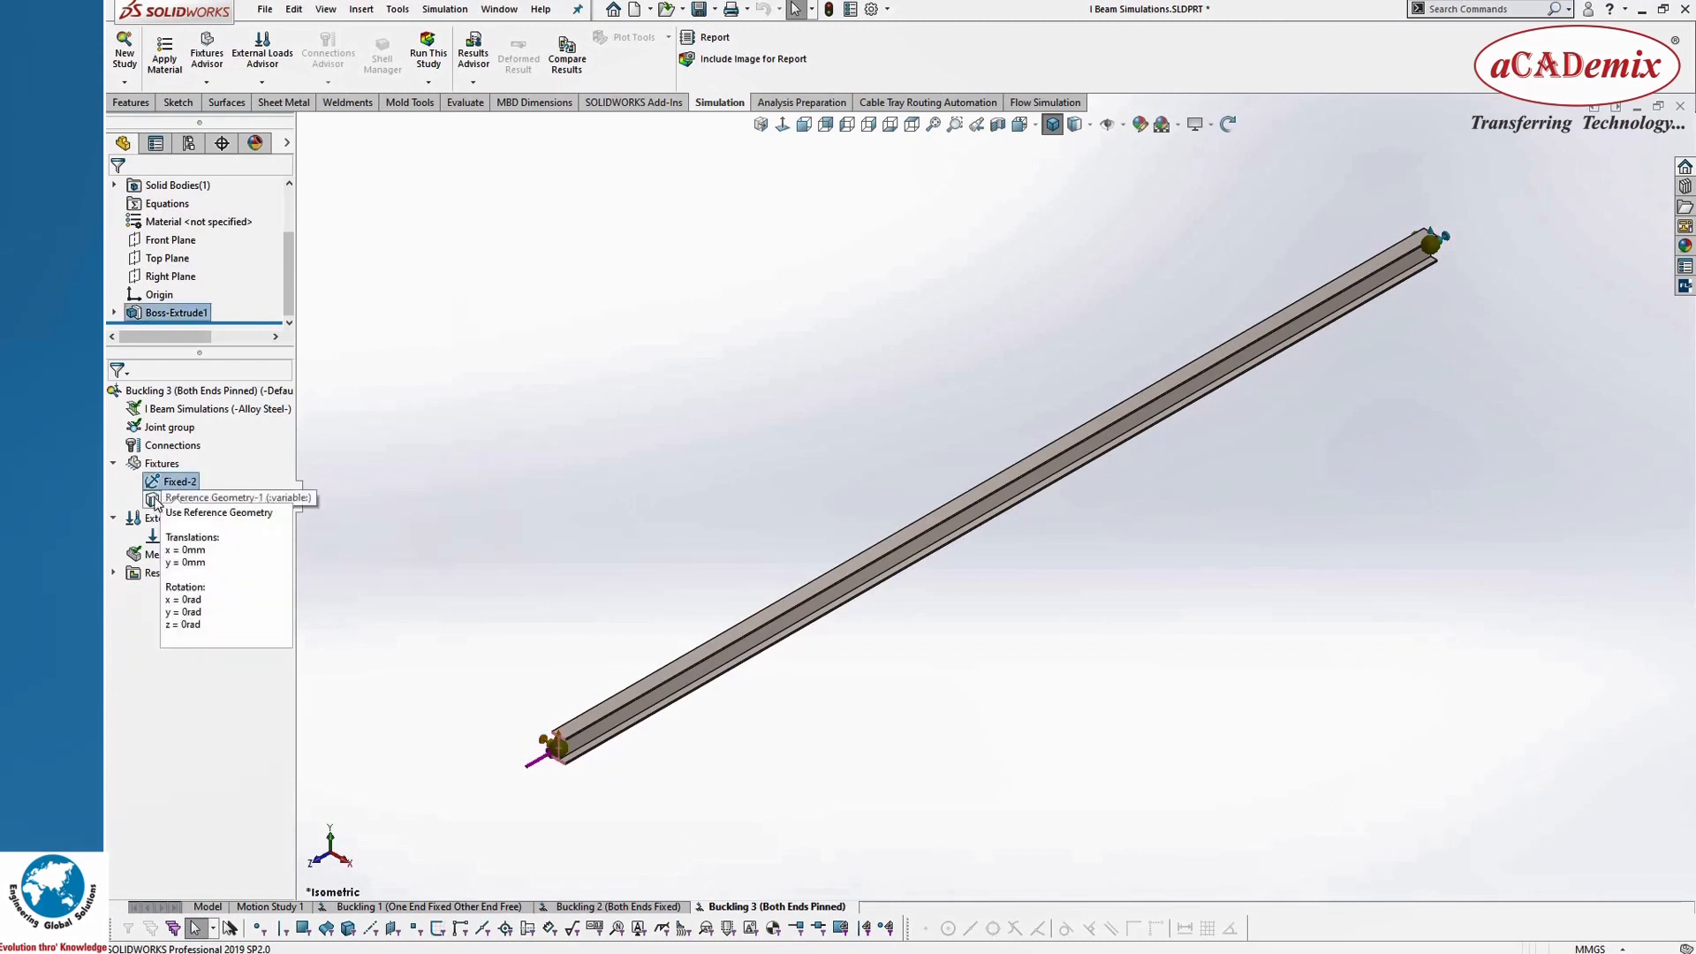
right_click(156, 501)
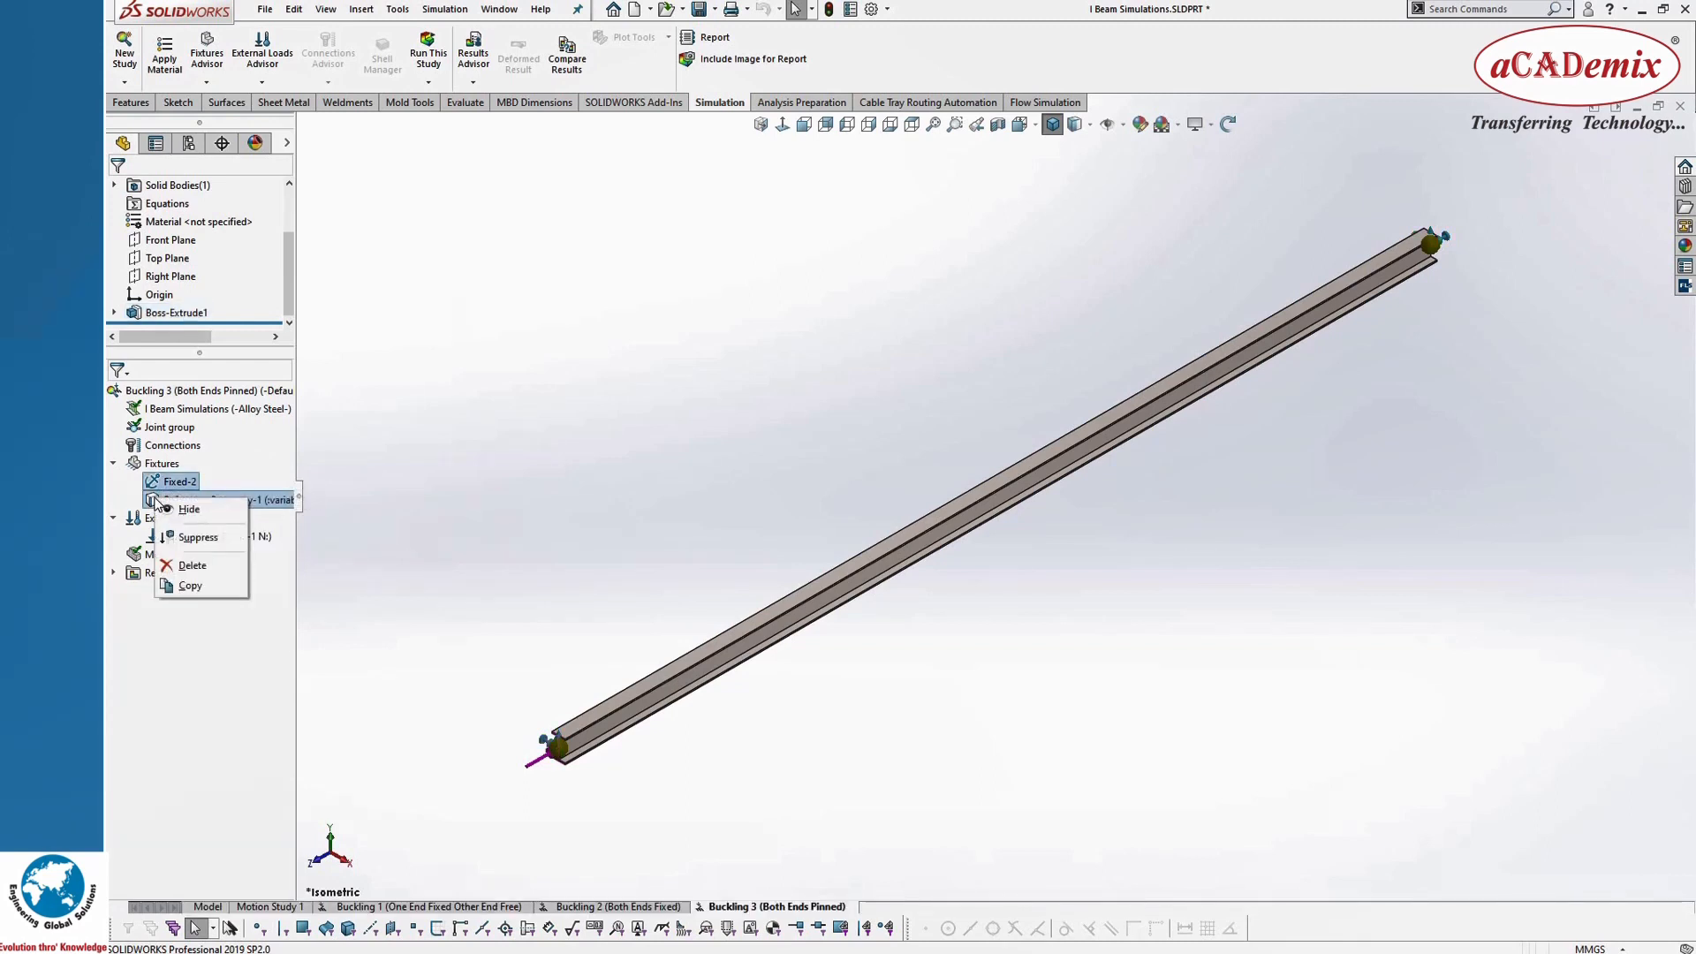
left_click(192, 565)
left_click(963, 462)
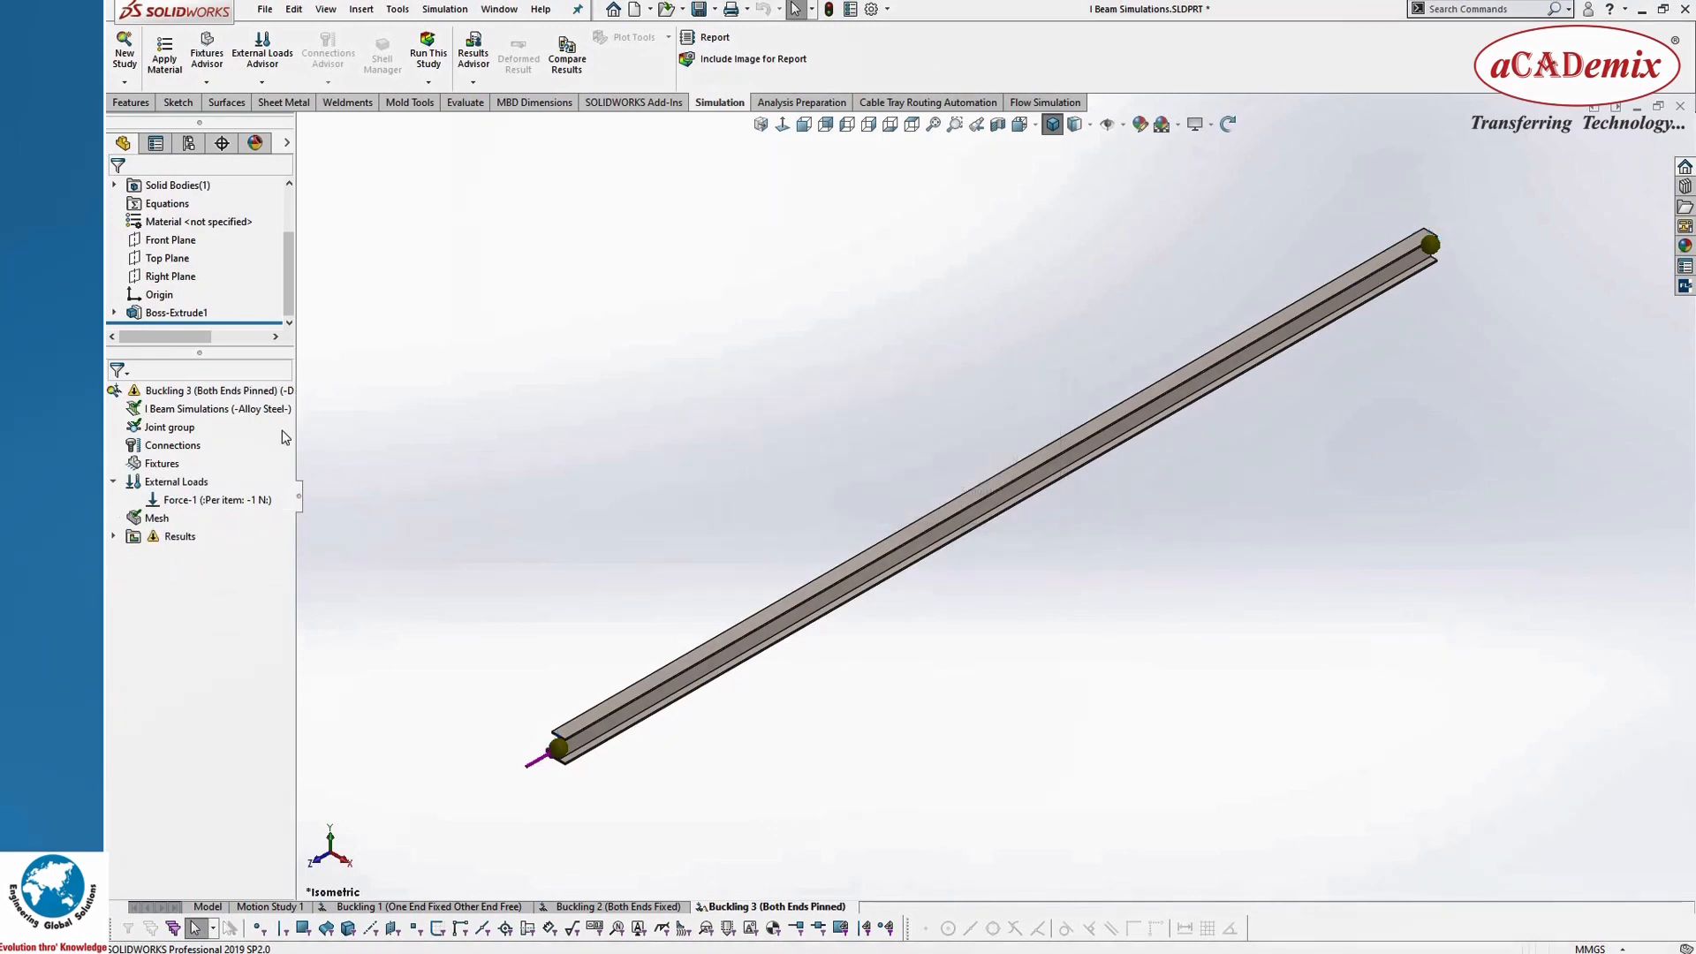
Step: Add an Immovable (No translation) fixture to the joint at the beam's unloaded end
right_click(155, 468)
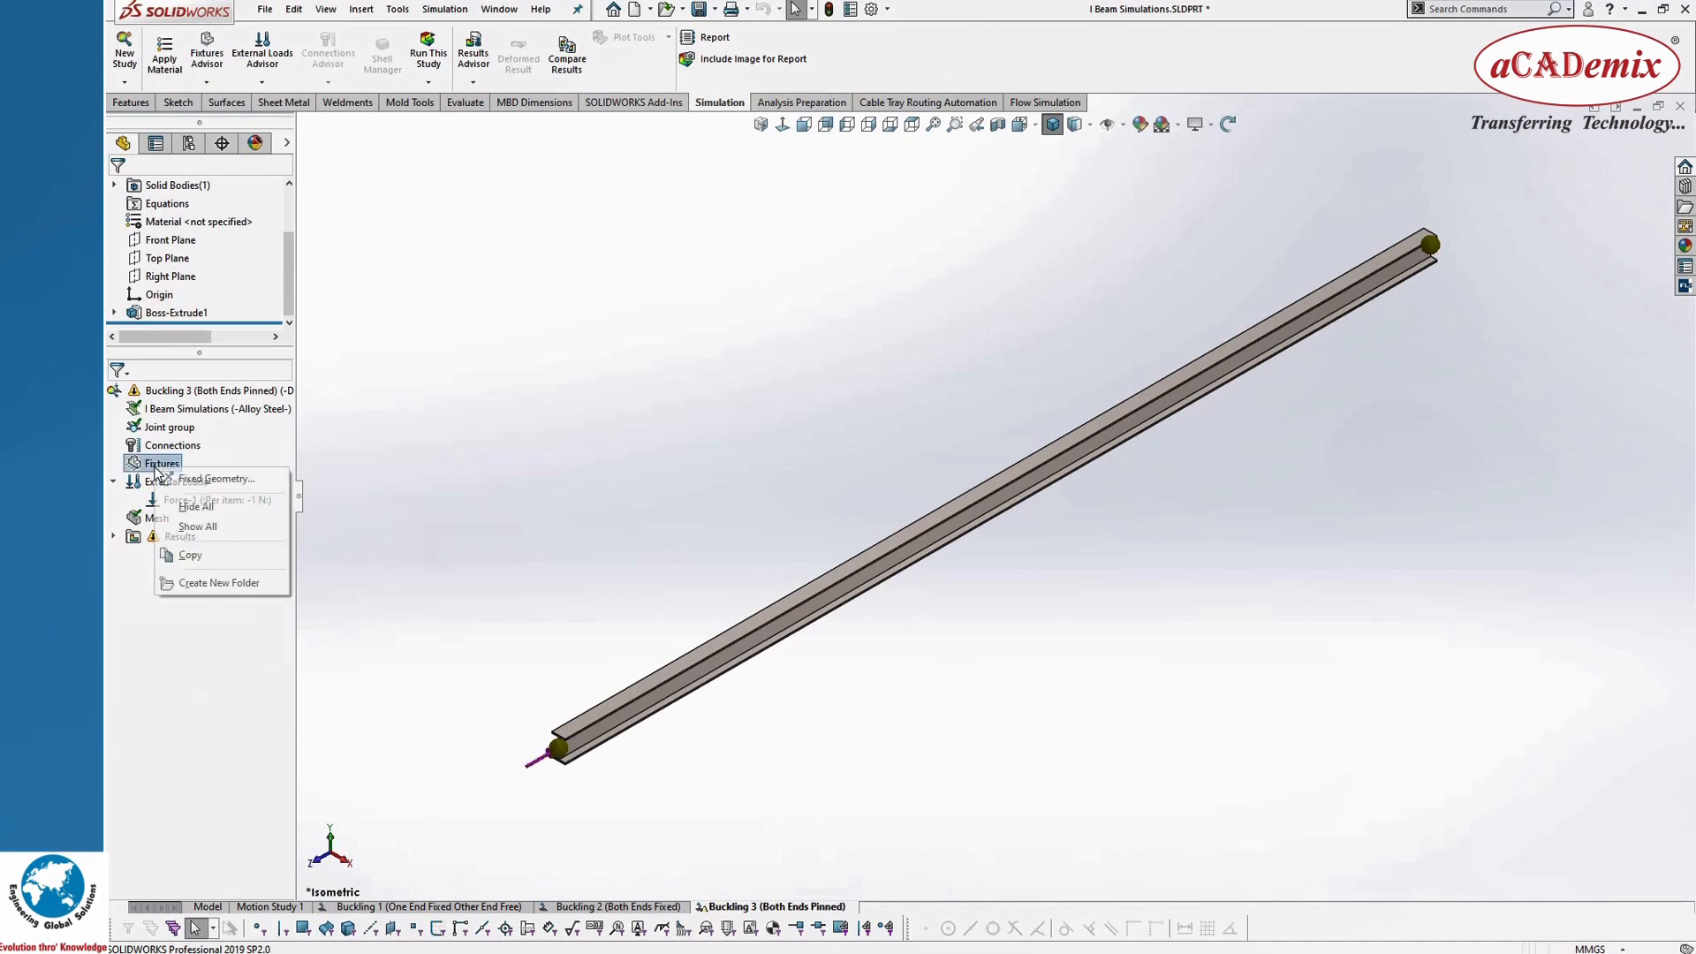
left_click(450, 435)
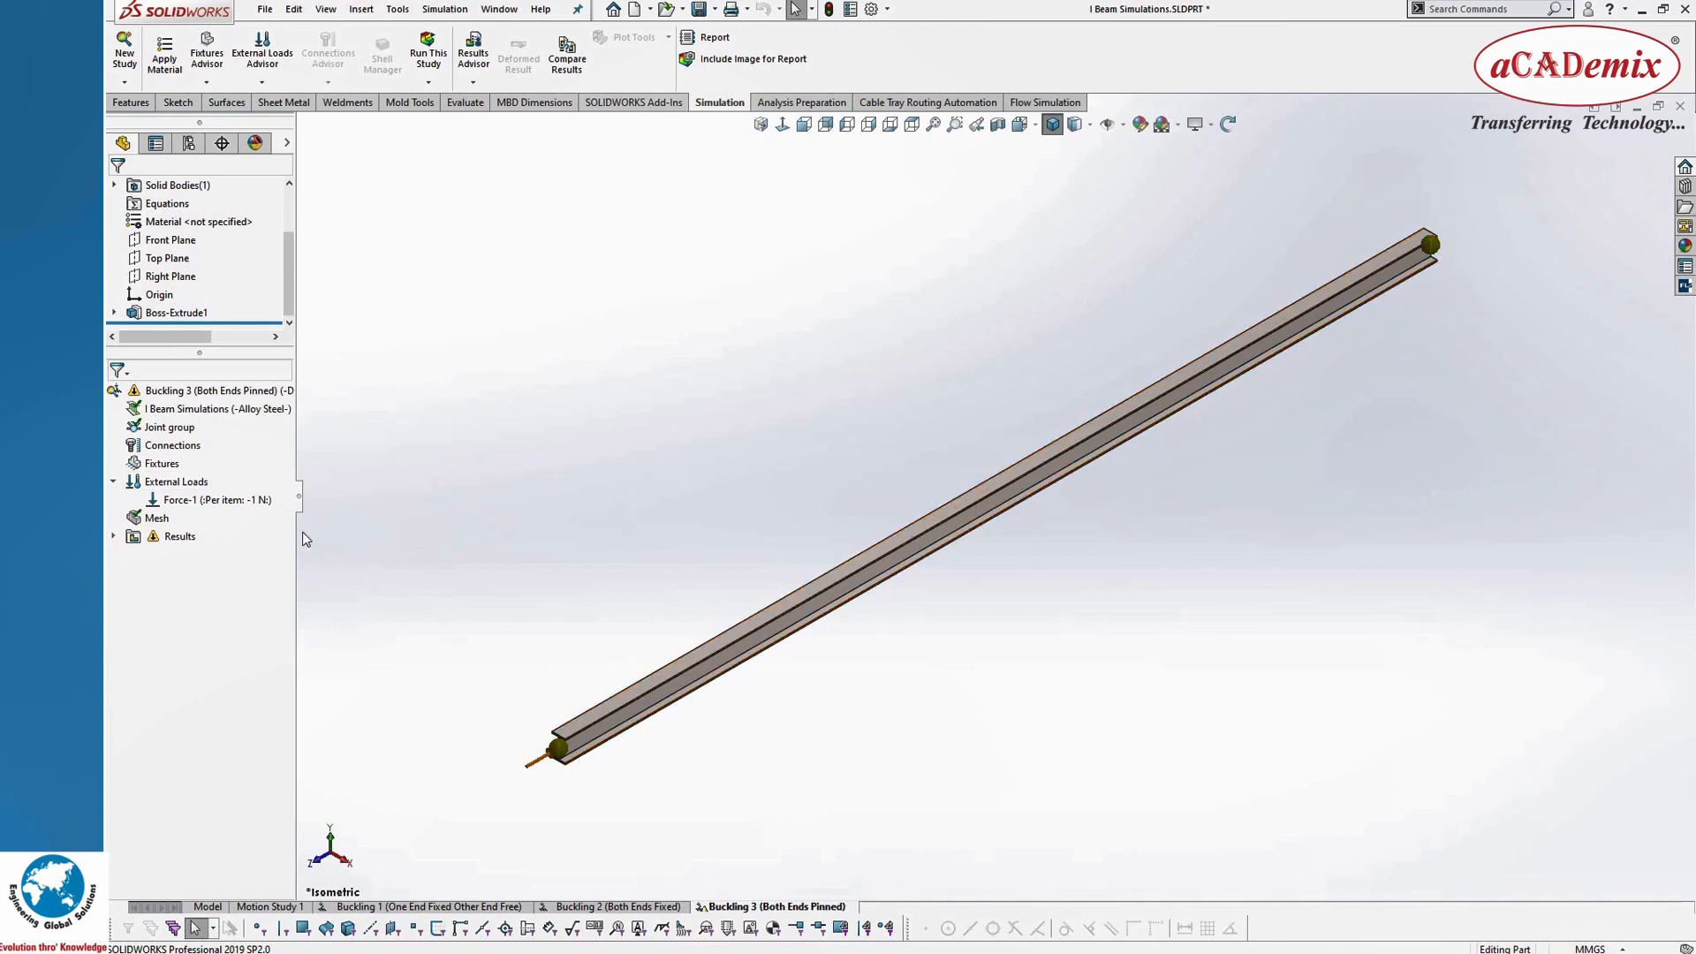
right_click(159, 463)
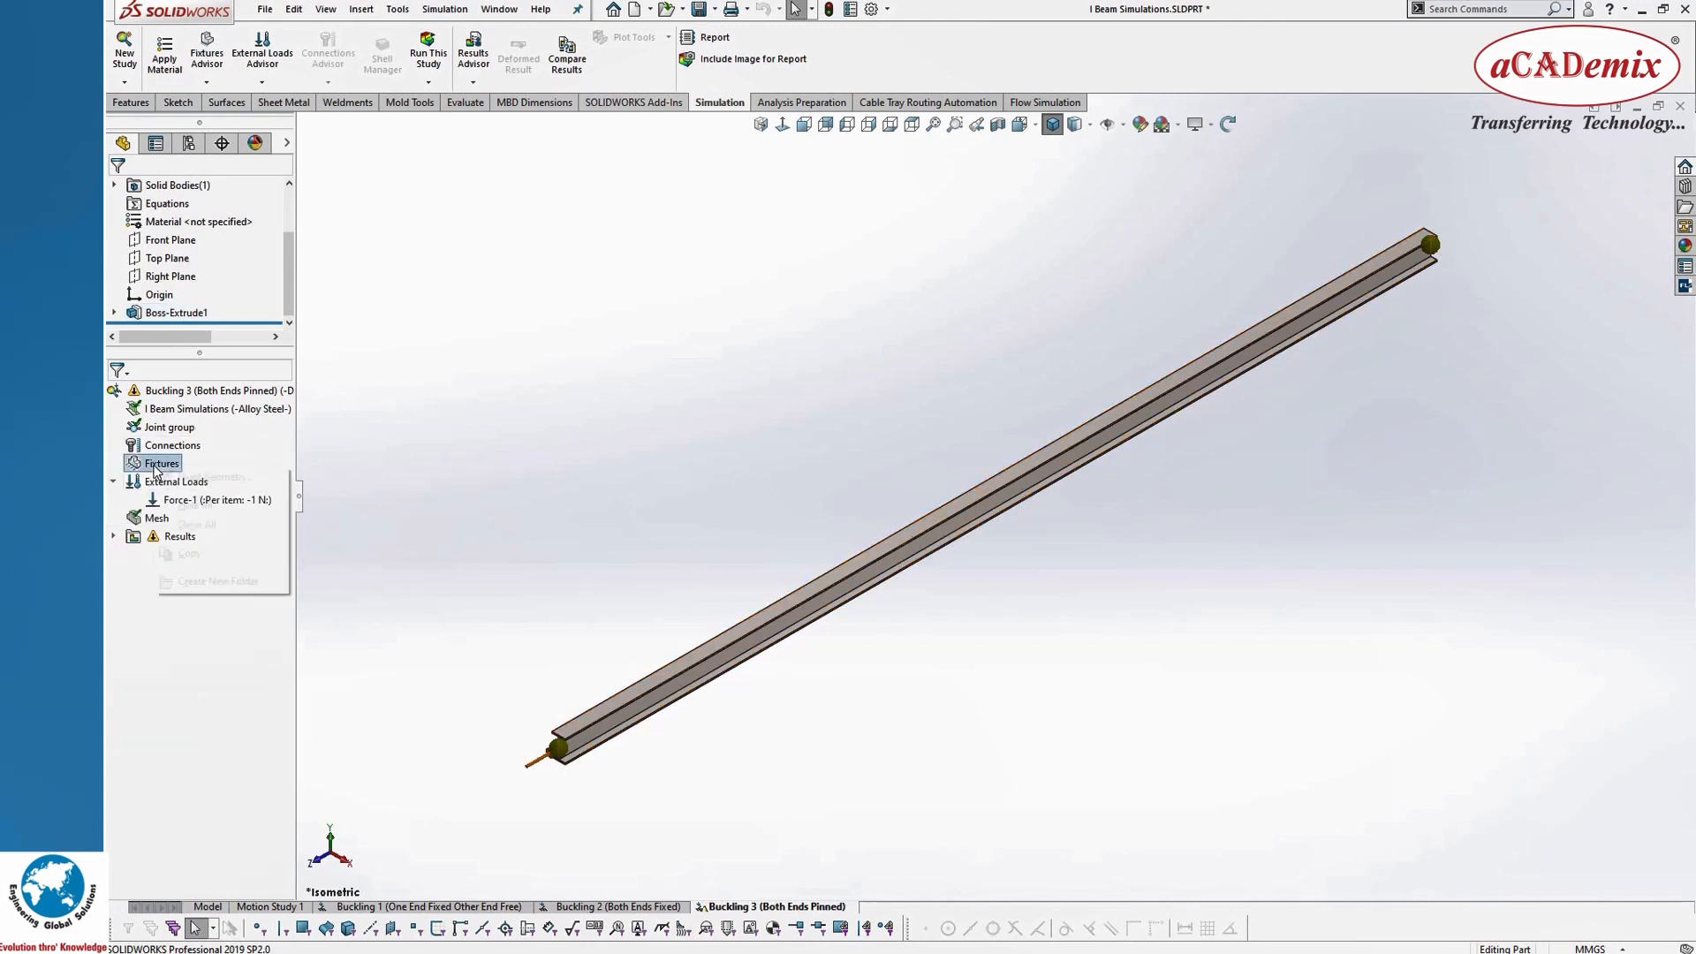
left_click(190, 485)
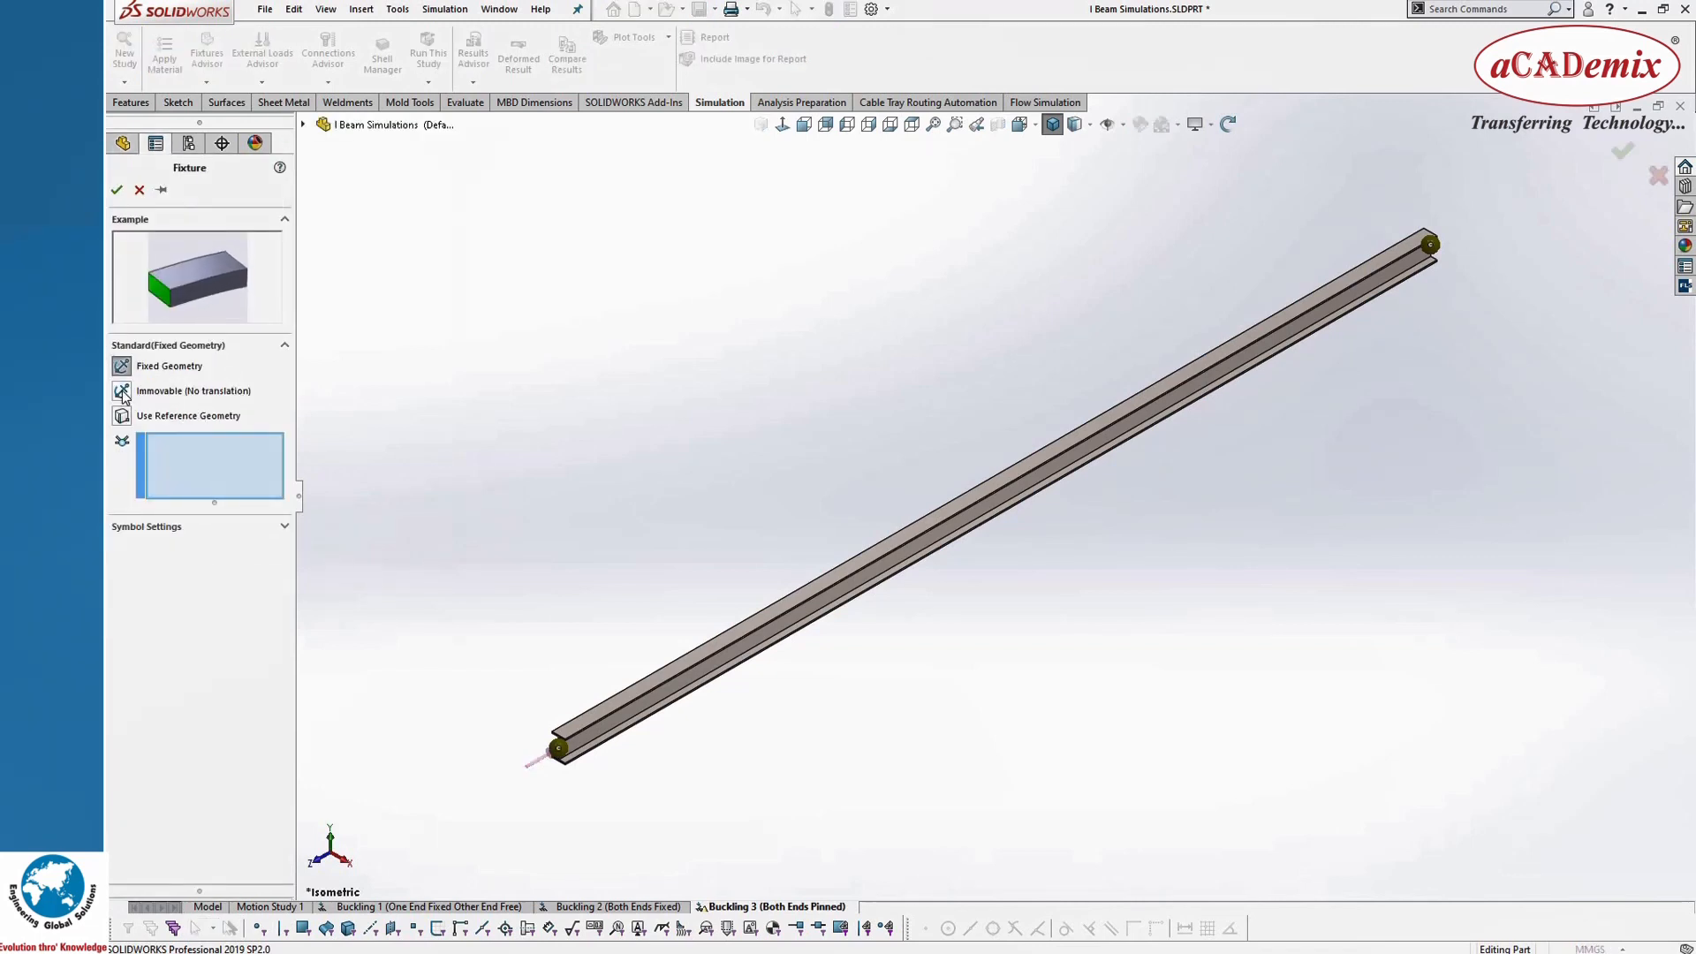
left_click(122, 392)
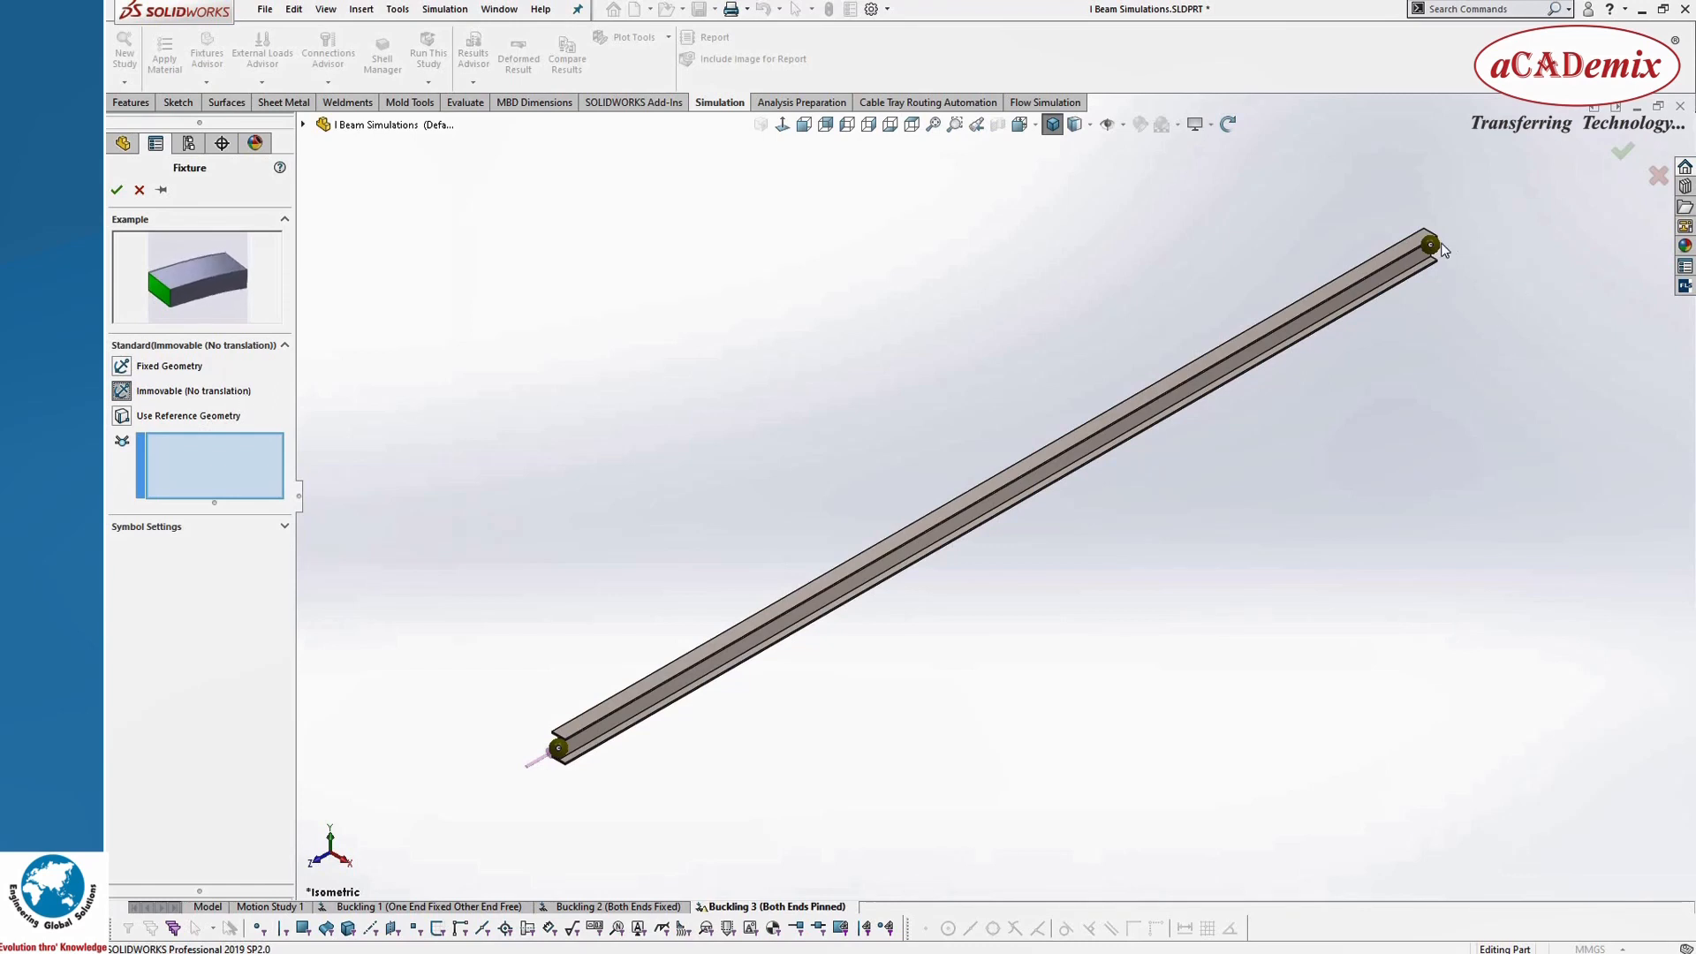
scroll(1413, 260, "down", 2)
scroll(1378, 271, "down", 1)
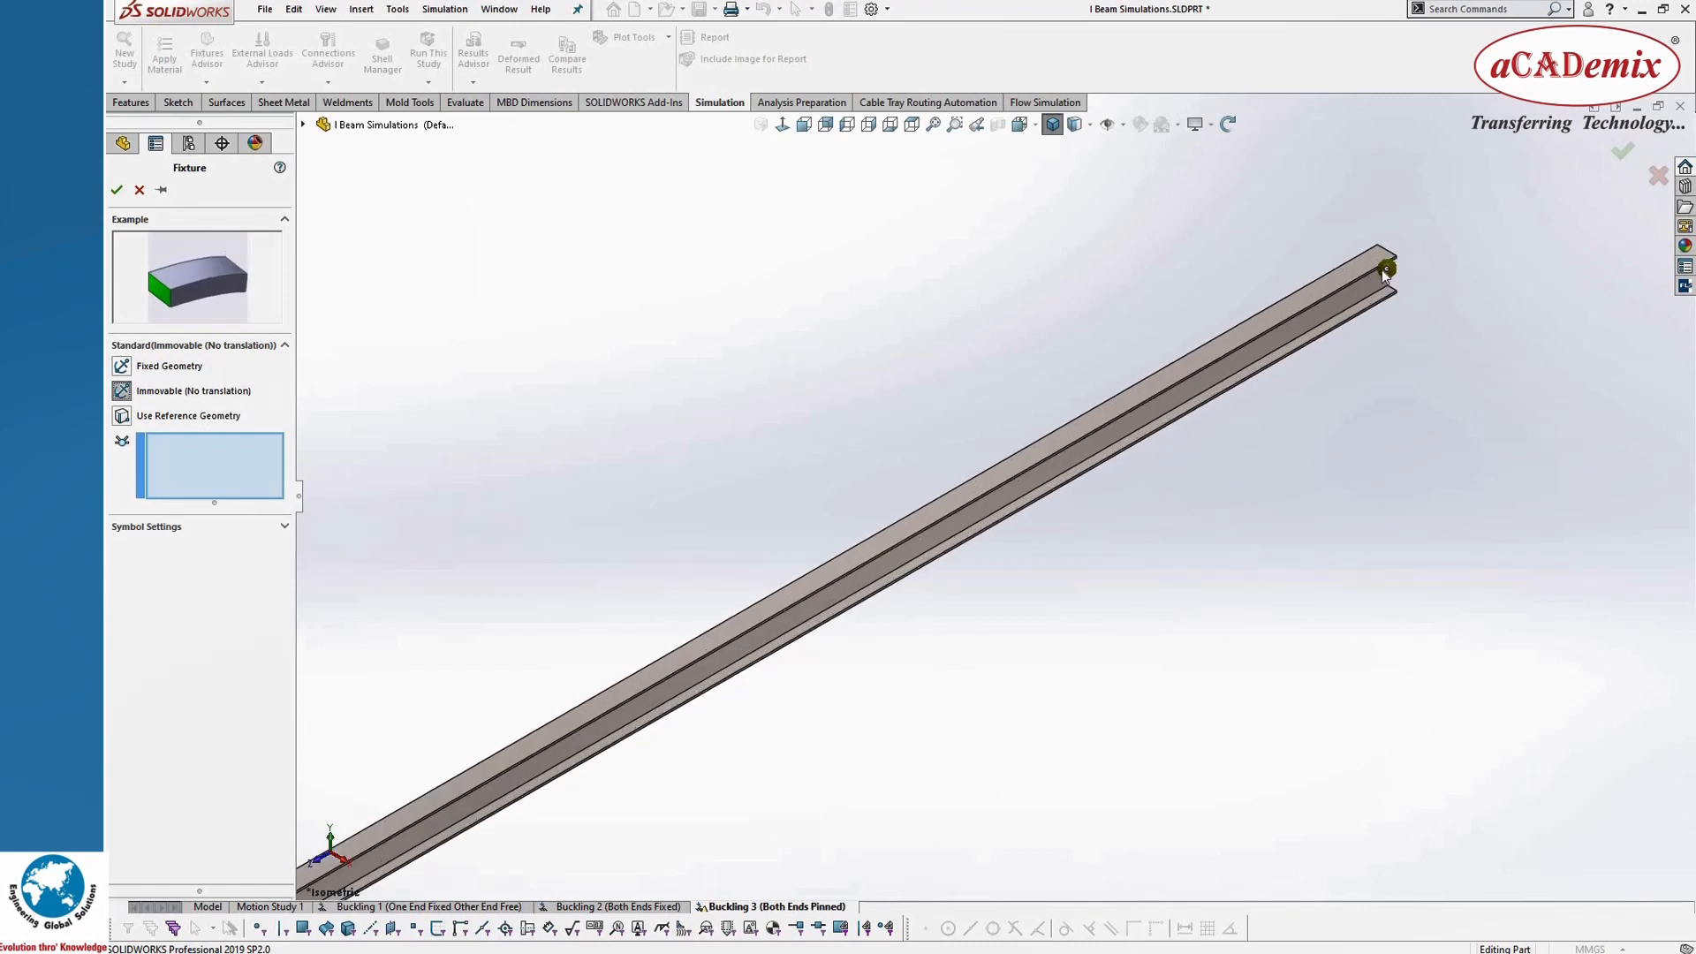
scroll(1324, 292, "down", 2)
scroll(978, 411, "up", 3)
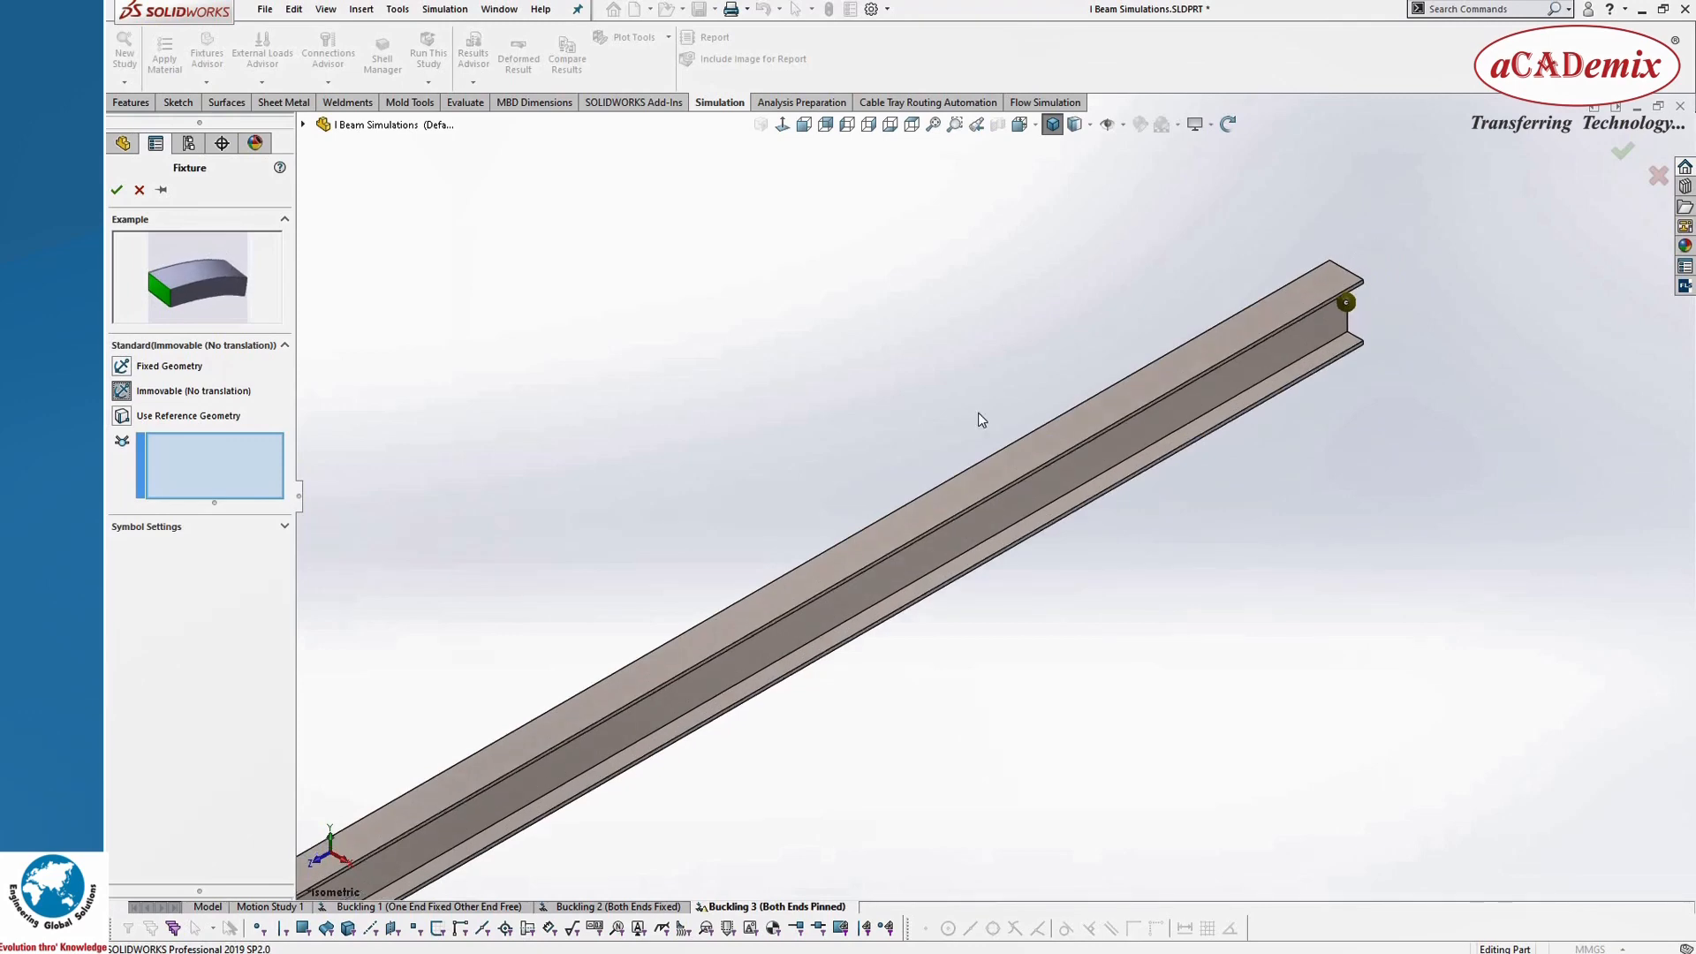
scroll(1227, 406, "up", 4)
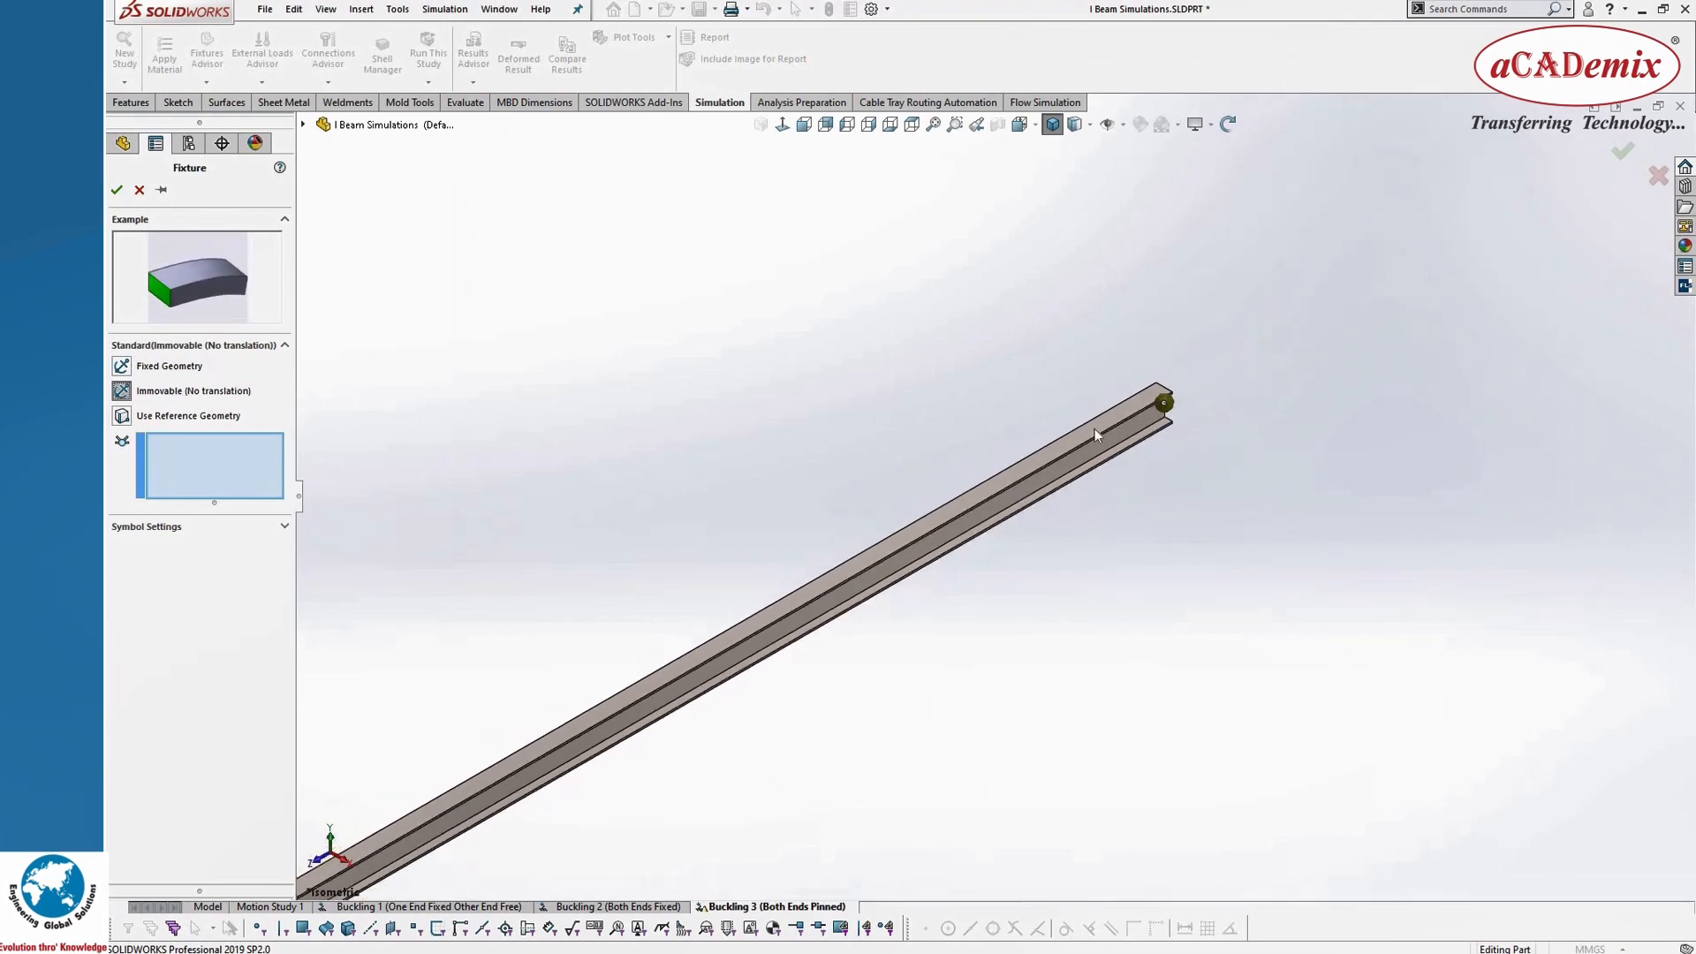
scroll(1064, 473, "down", 5)
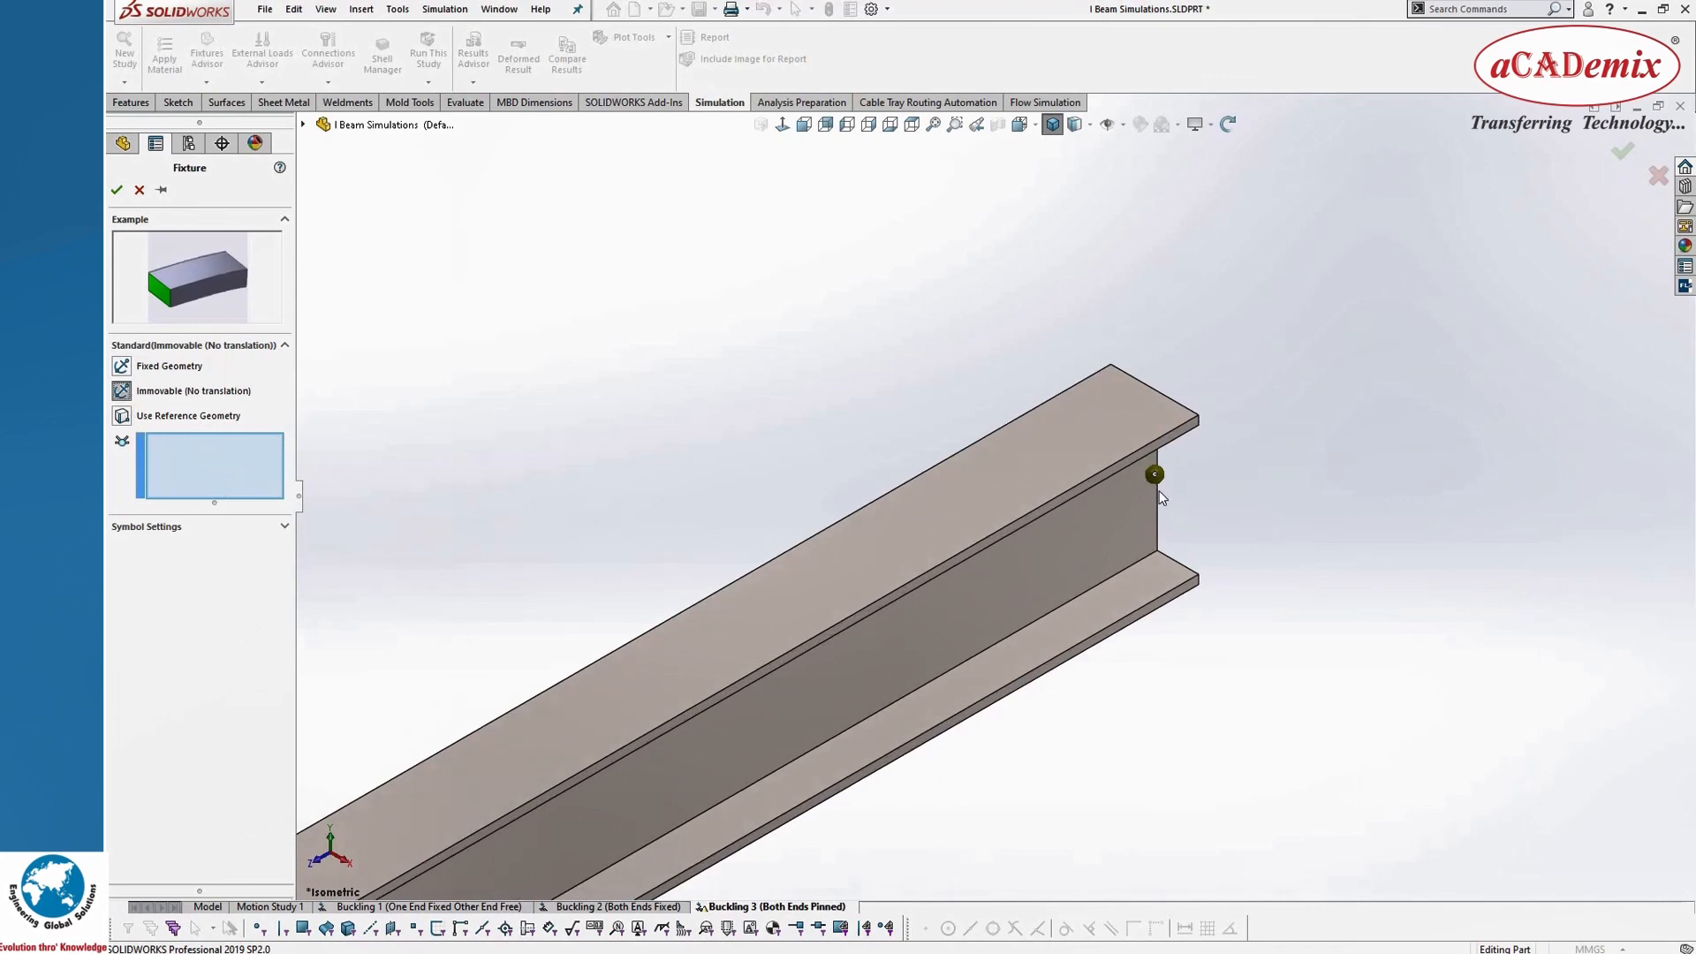
left_click(1155, 477)
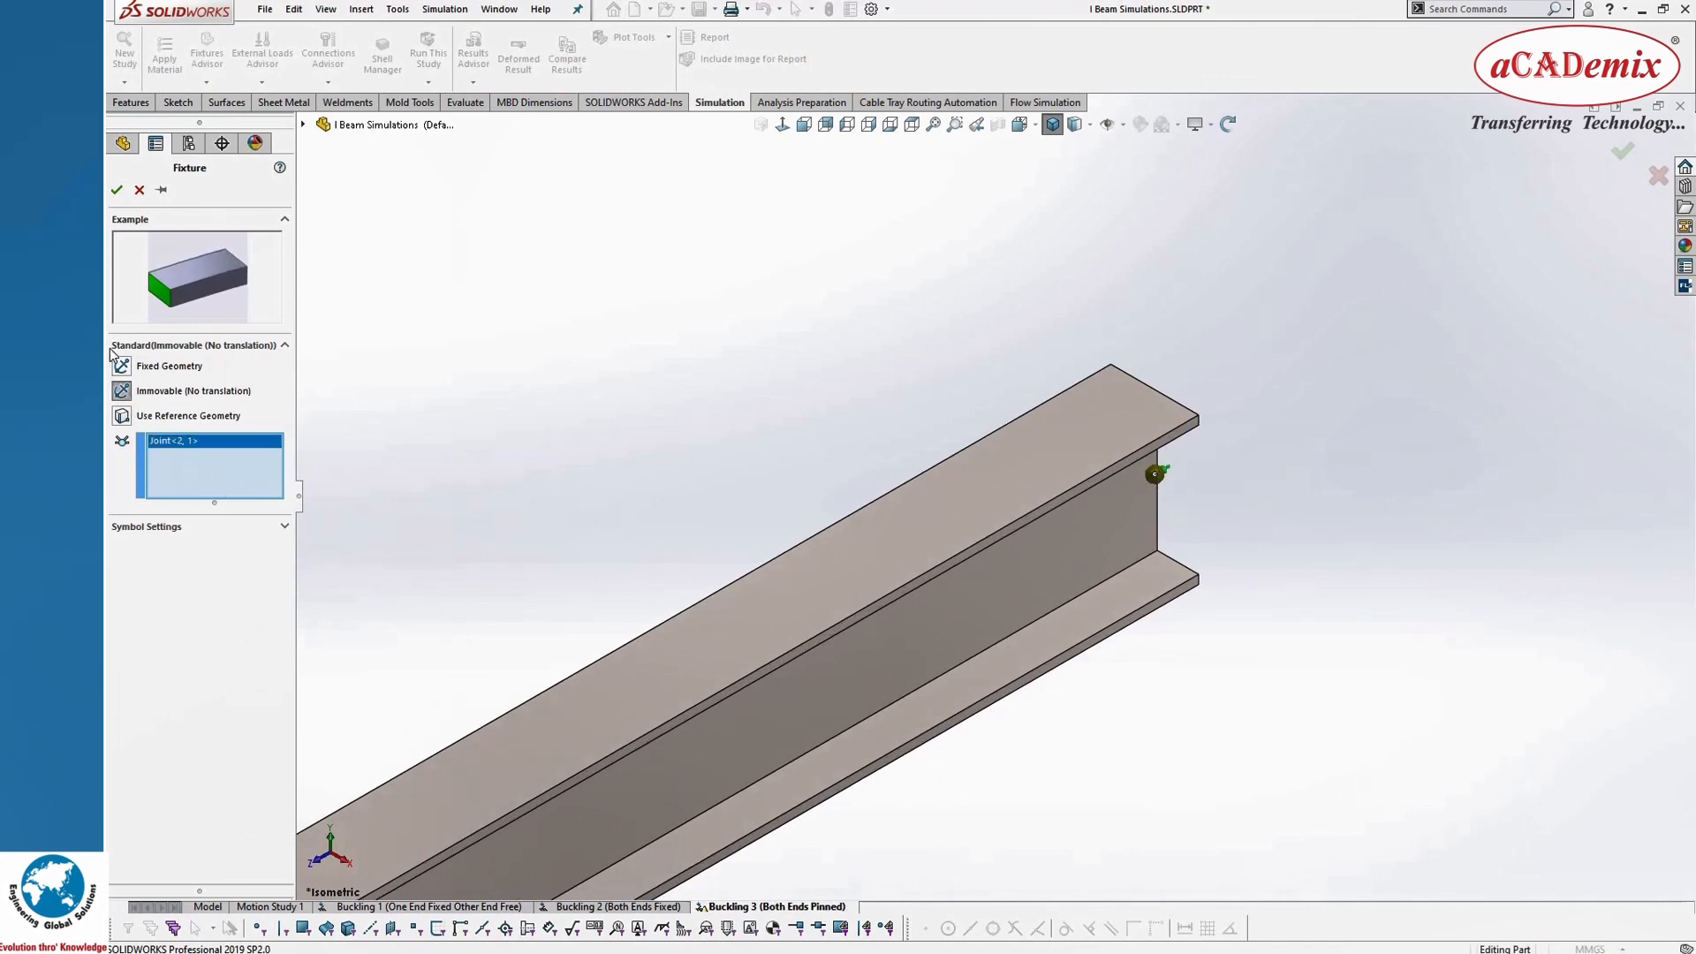
left_click(116, 190)
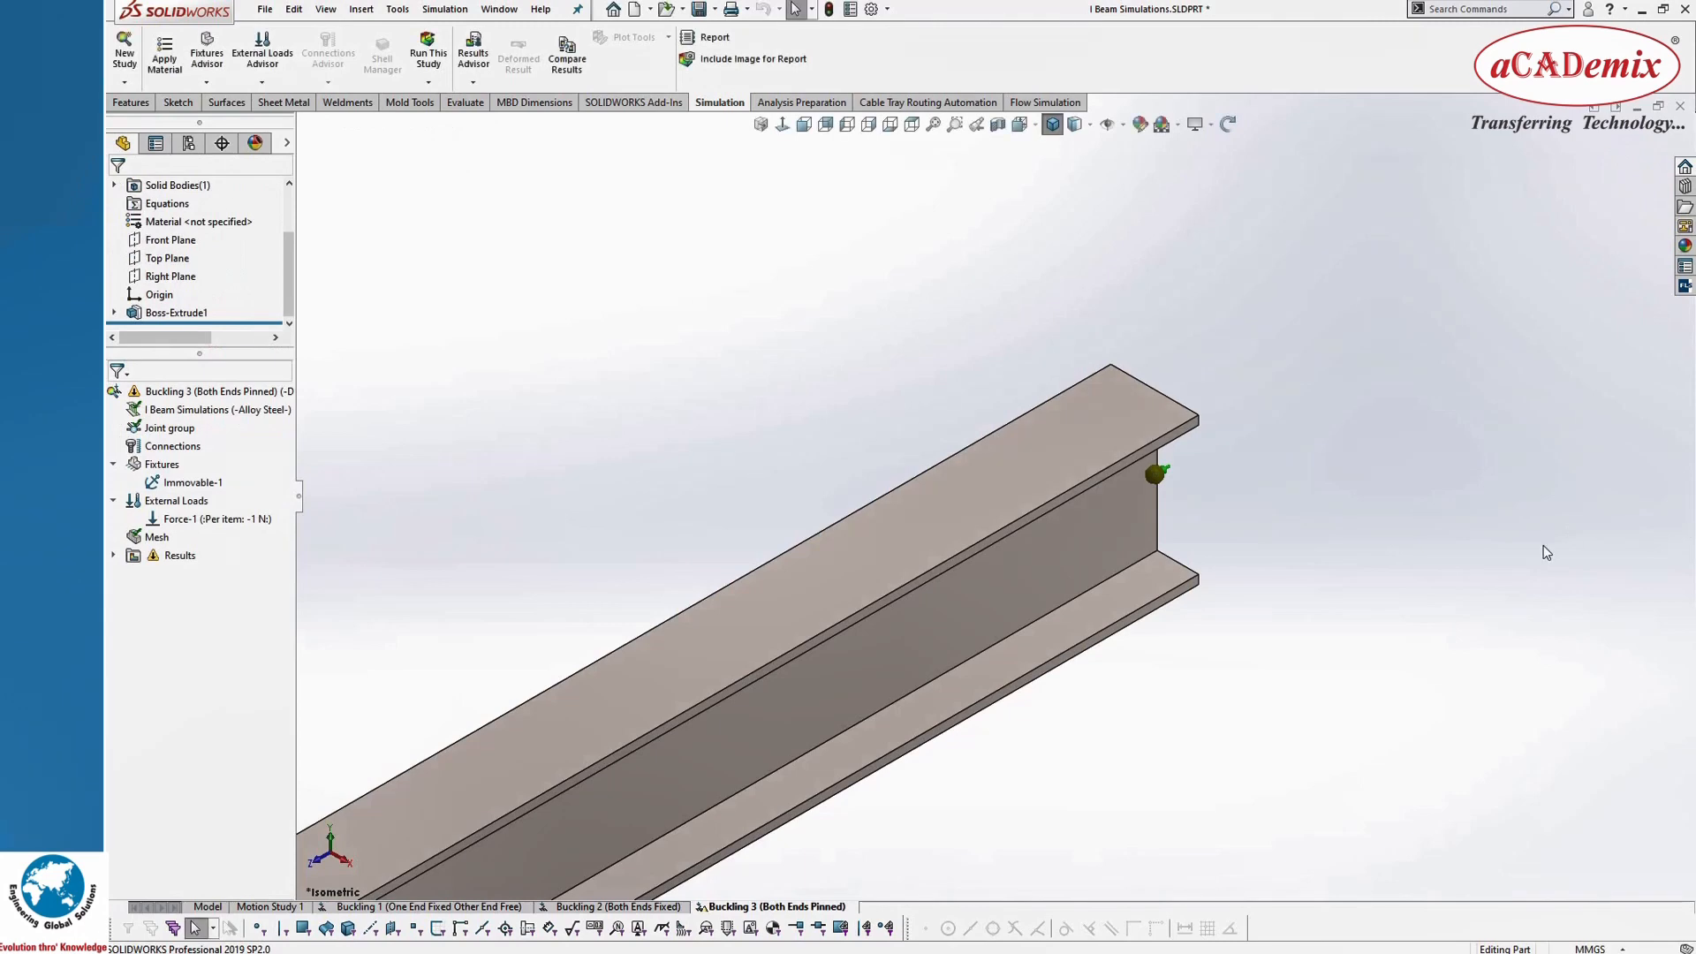
Step: Begin a Use Reference Geometry fixture on the loaded end's joint in Buckling 3, referencing the beam's end face
scroll(1542, 548, "up", 2)
scroll(1501, 562, "up", 3)
scroll(809, 576, "down", 5)
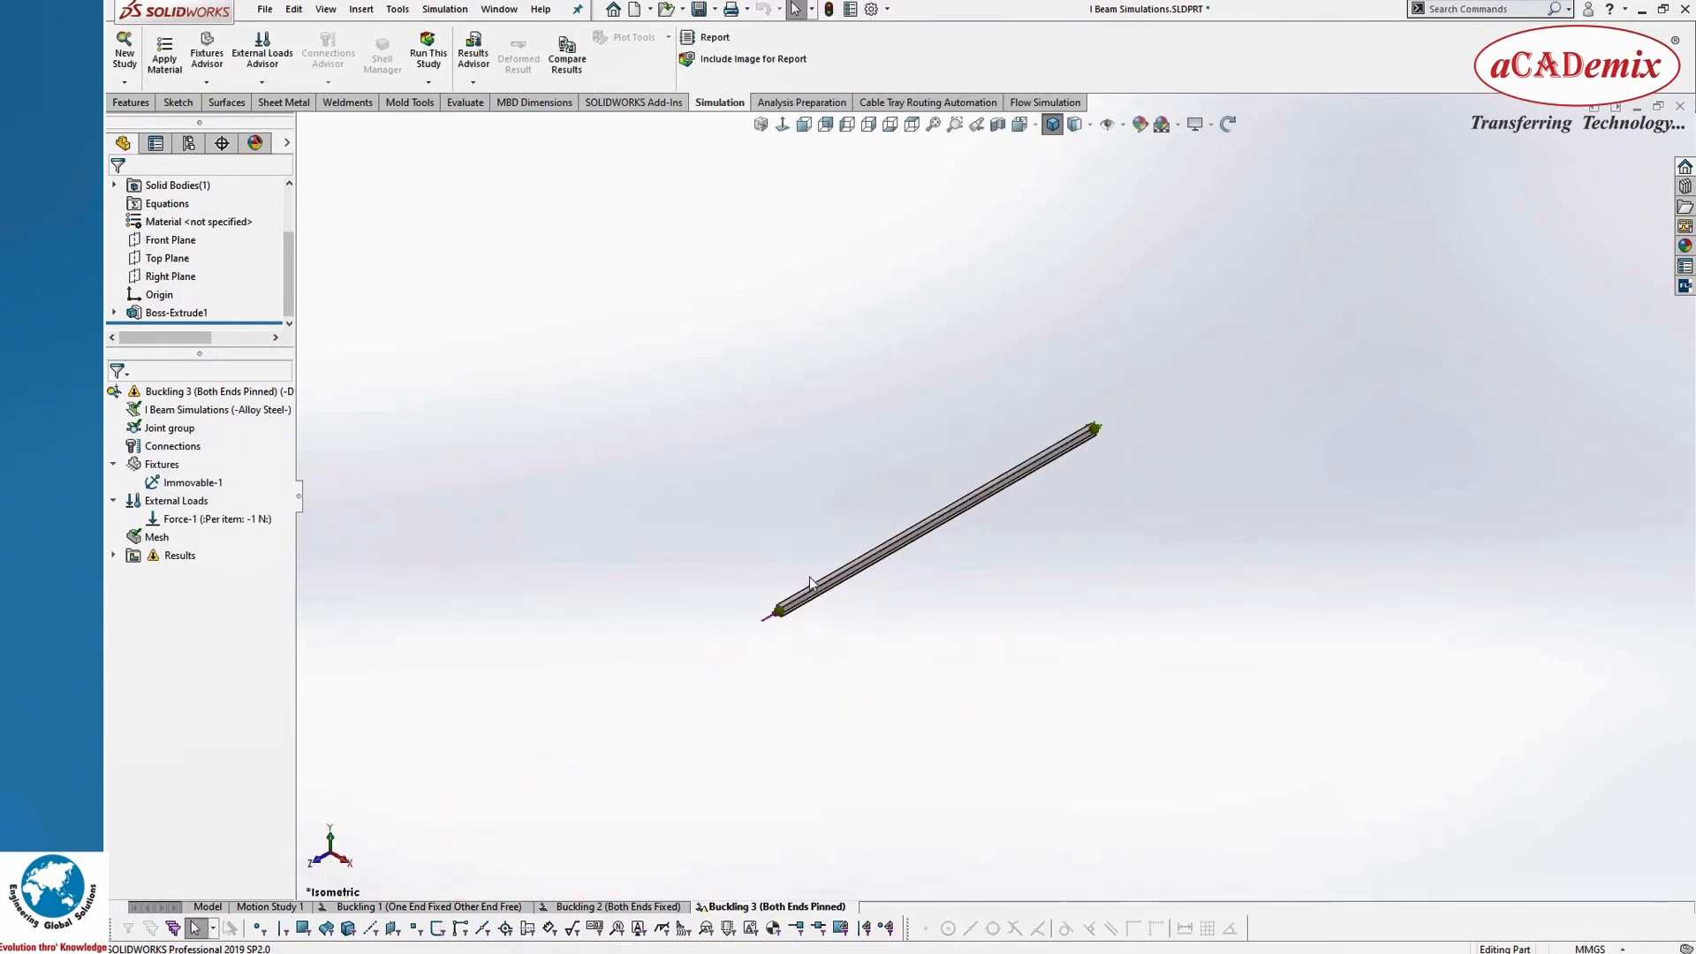
scroll(822, 583, "down", 6)
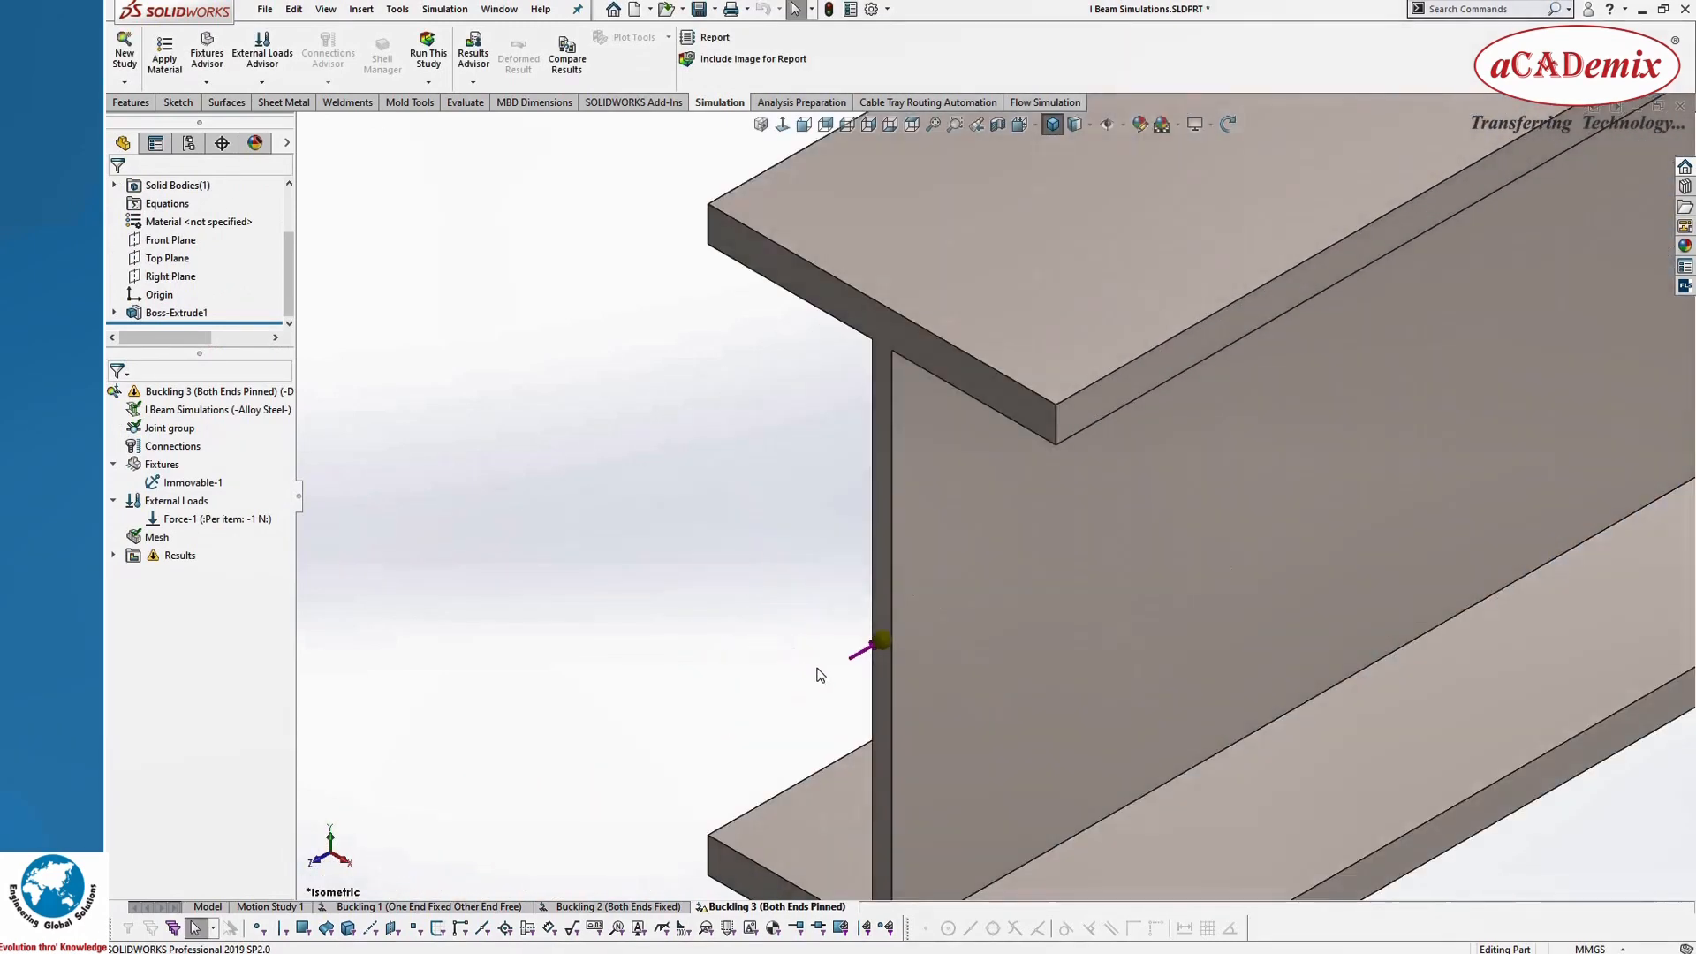
scroll(989, 548, "up", 2)
scroll(972, 565, "down", 2)
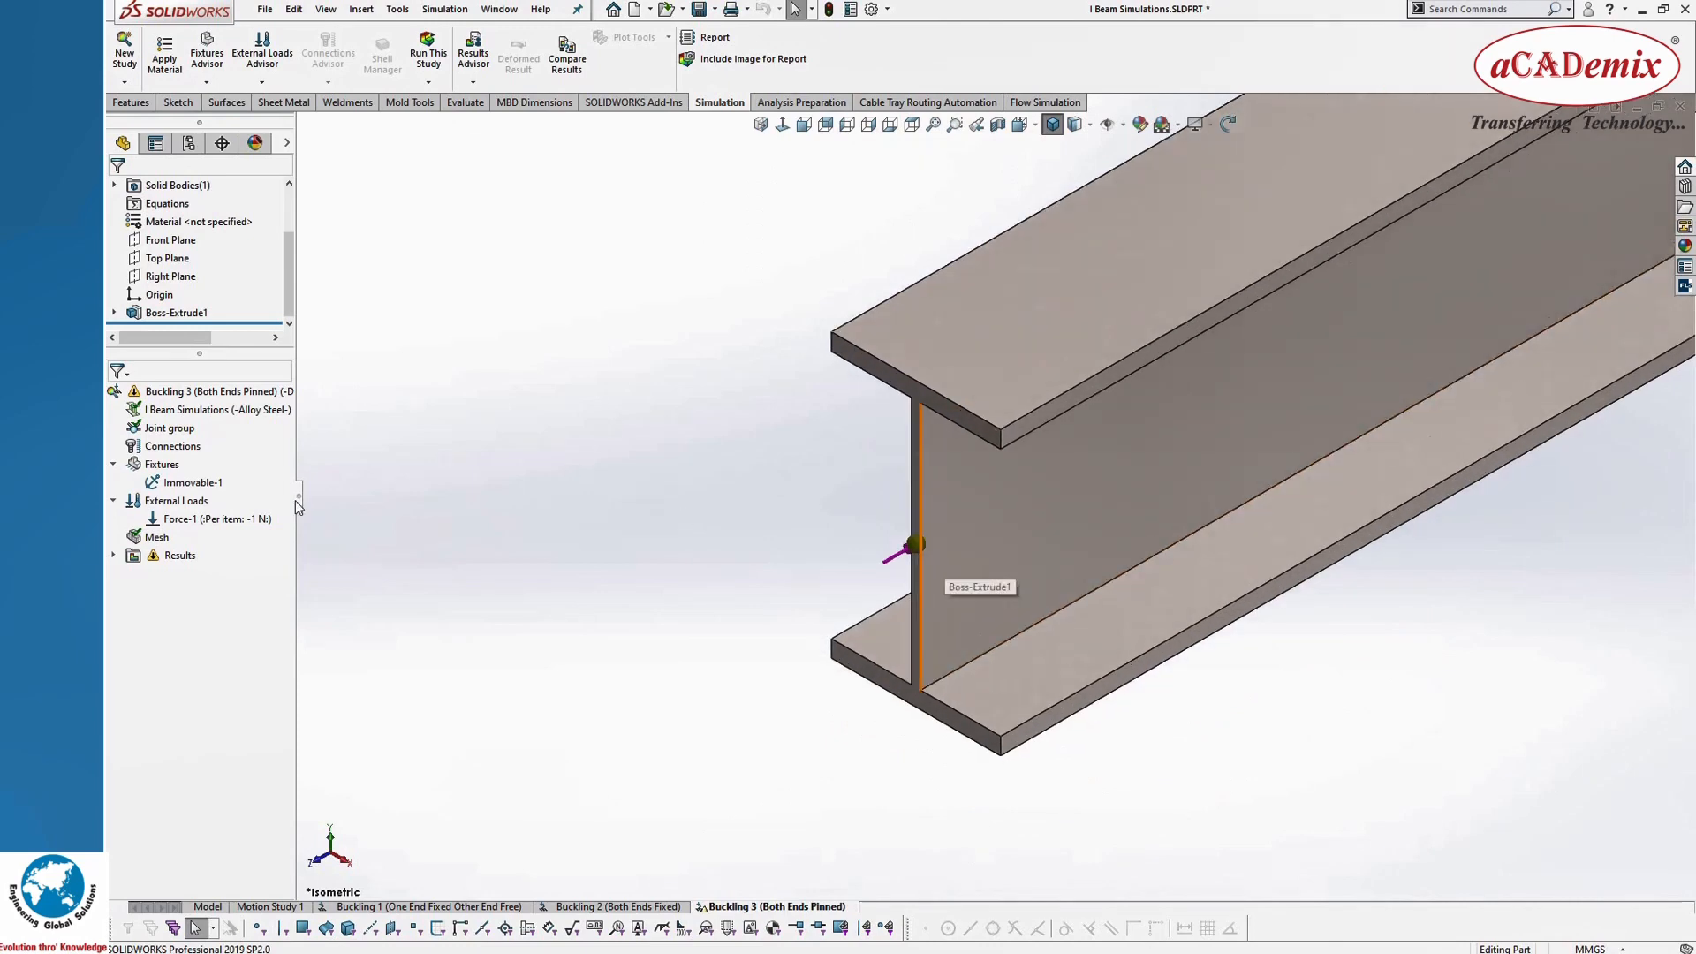
right_click(164, 465)
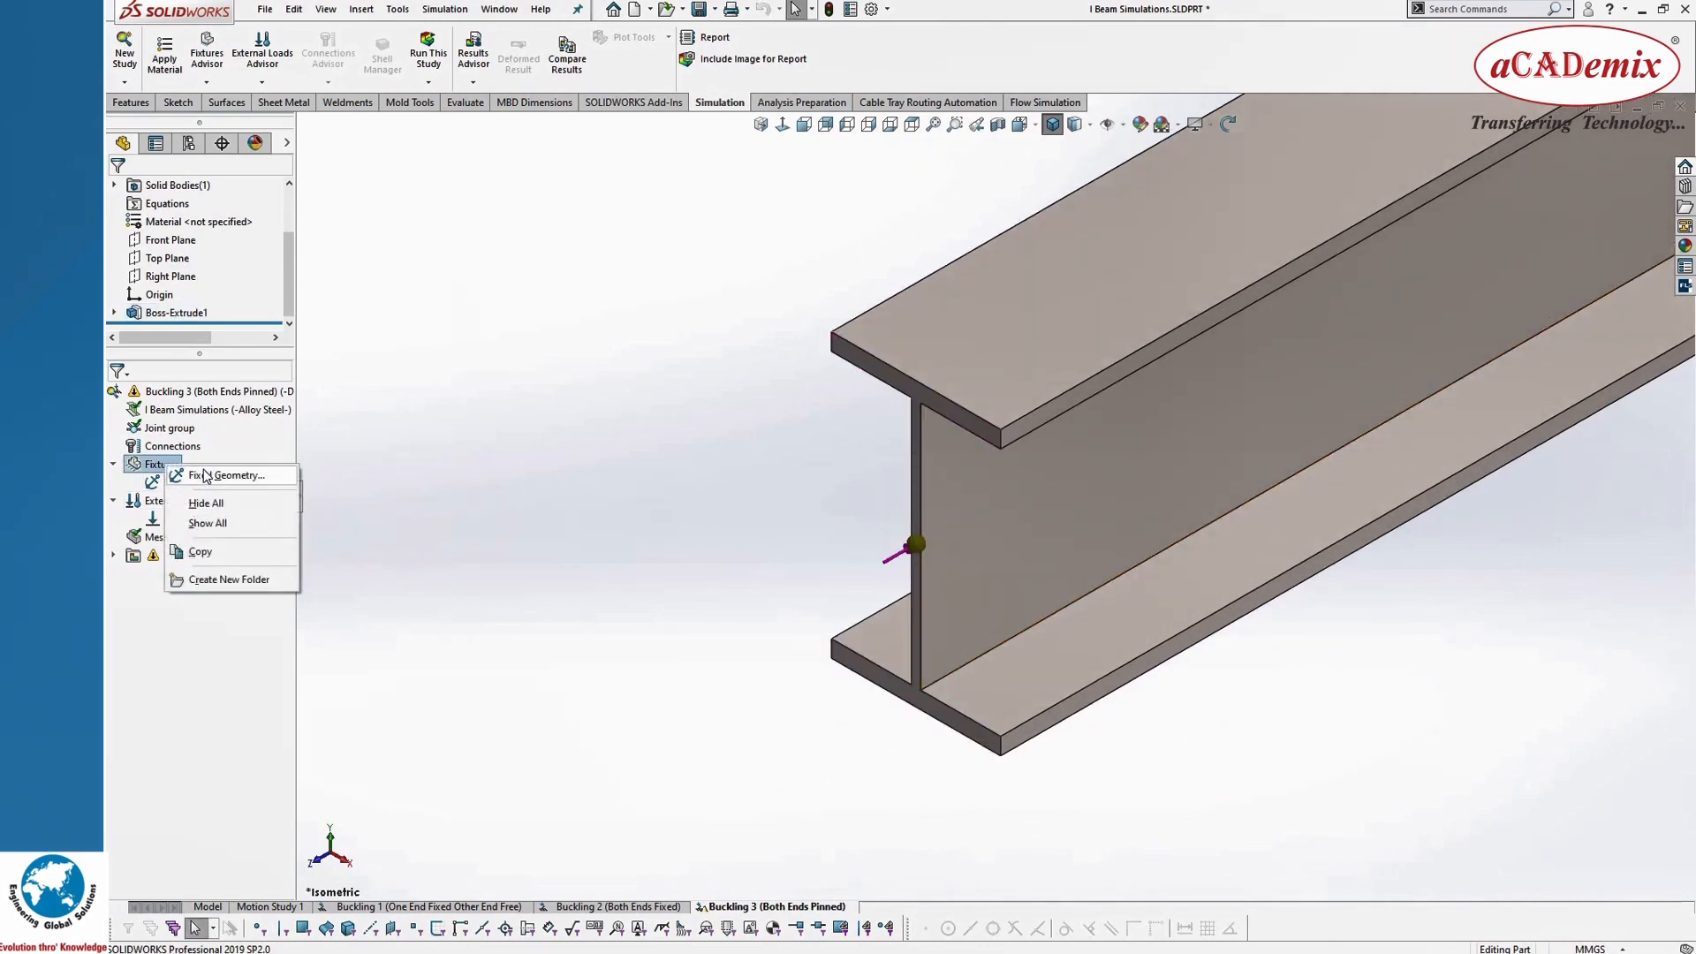
left_click(222, 475)
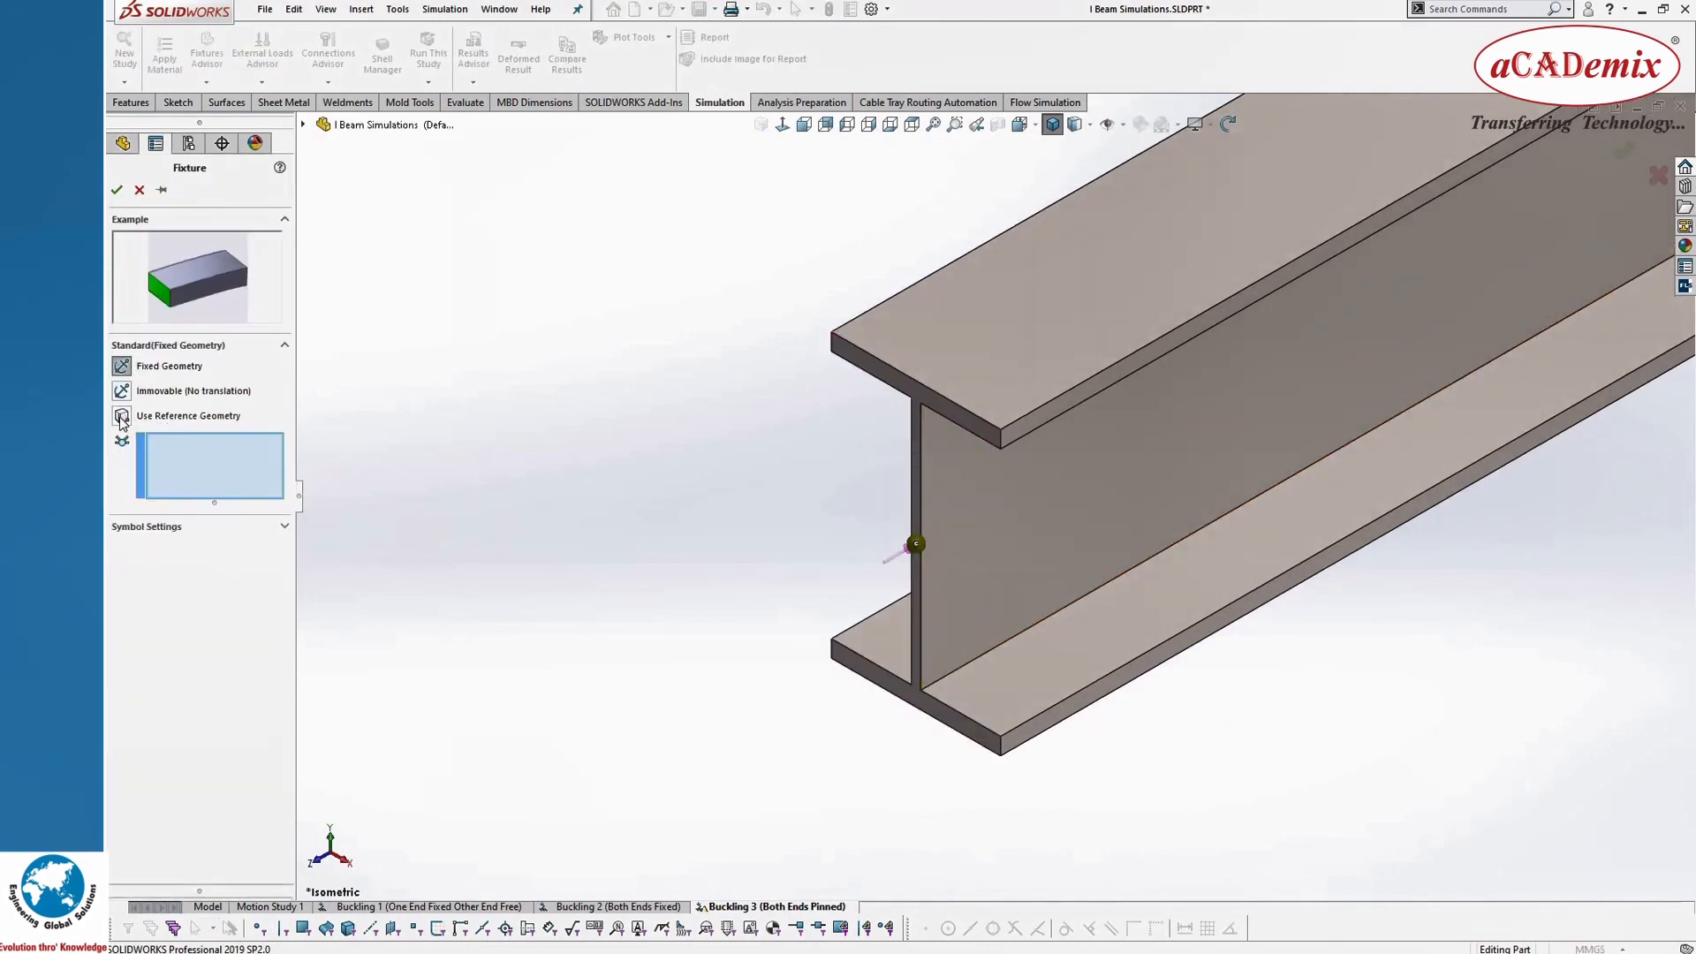
left_click(121, 417)
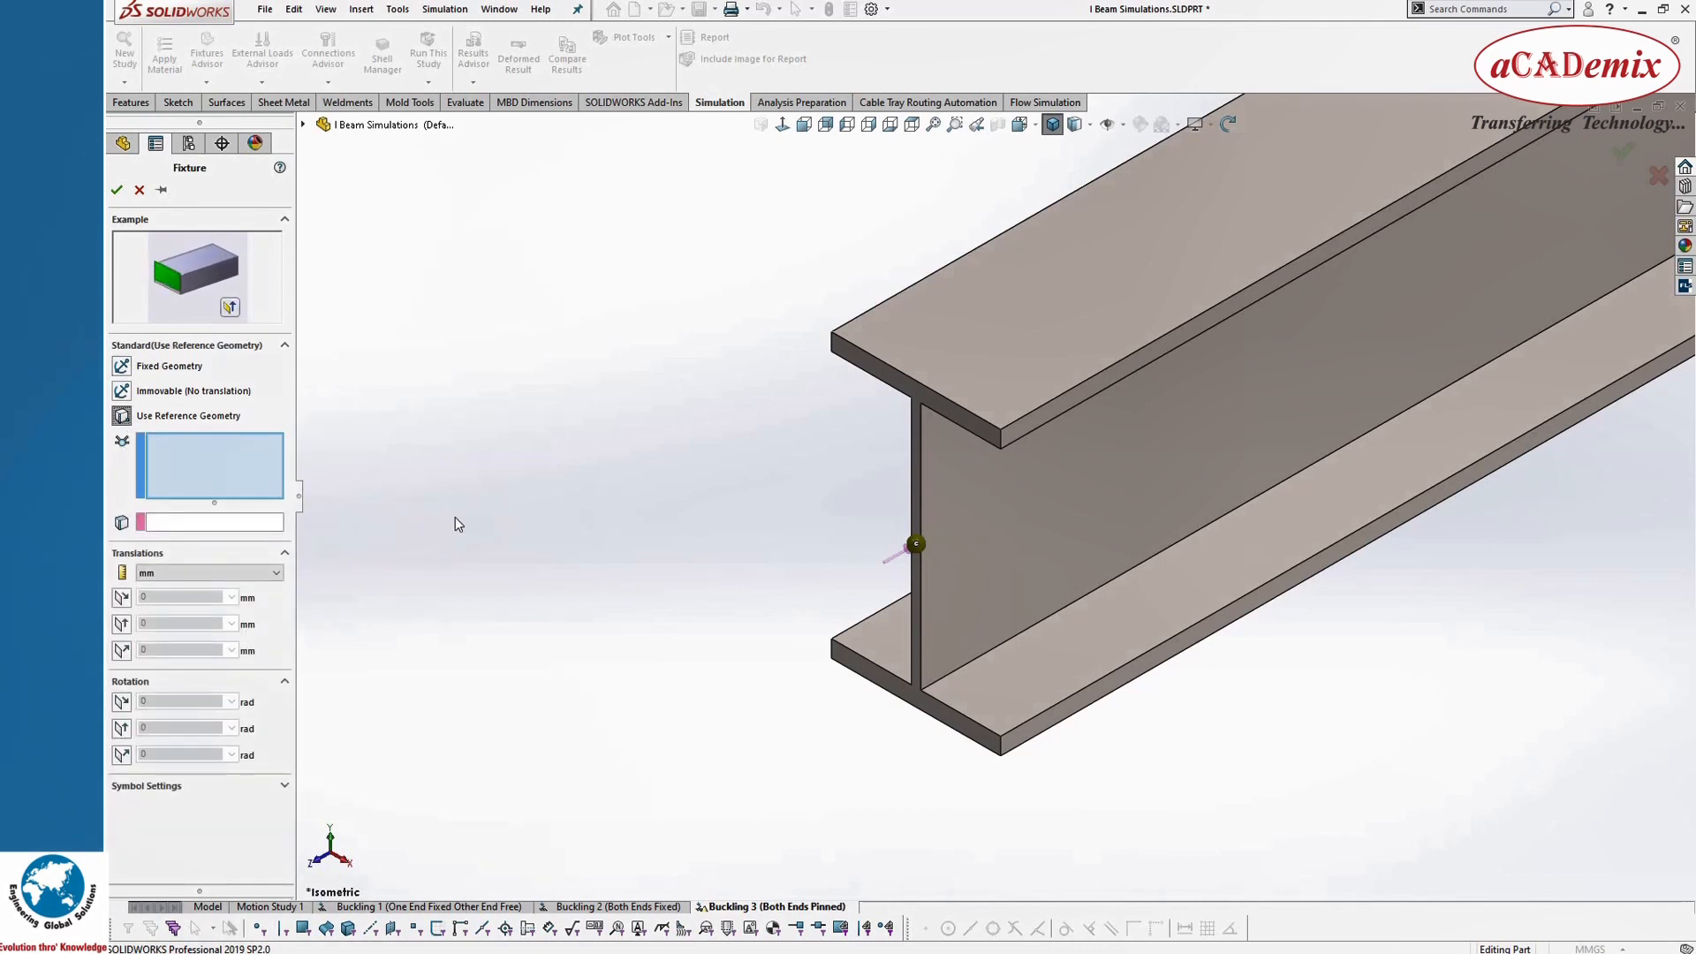
scroll(956, 551, "down", 3)
left_click(905, 542)
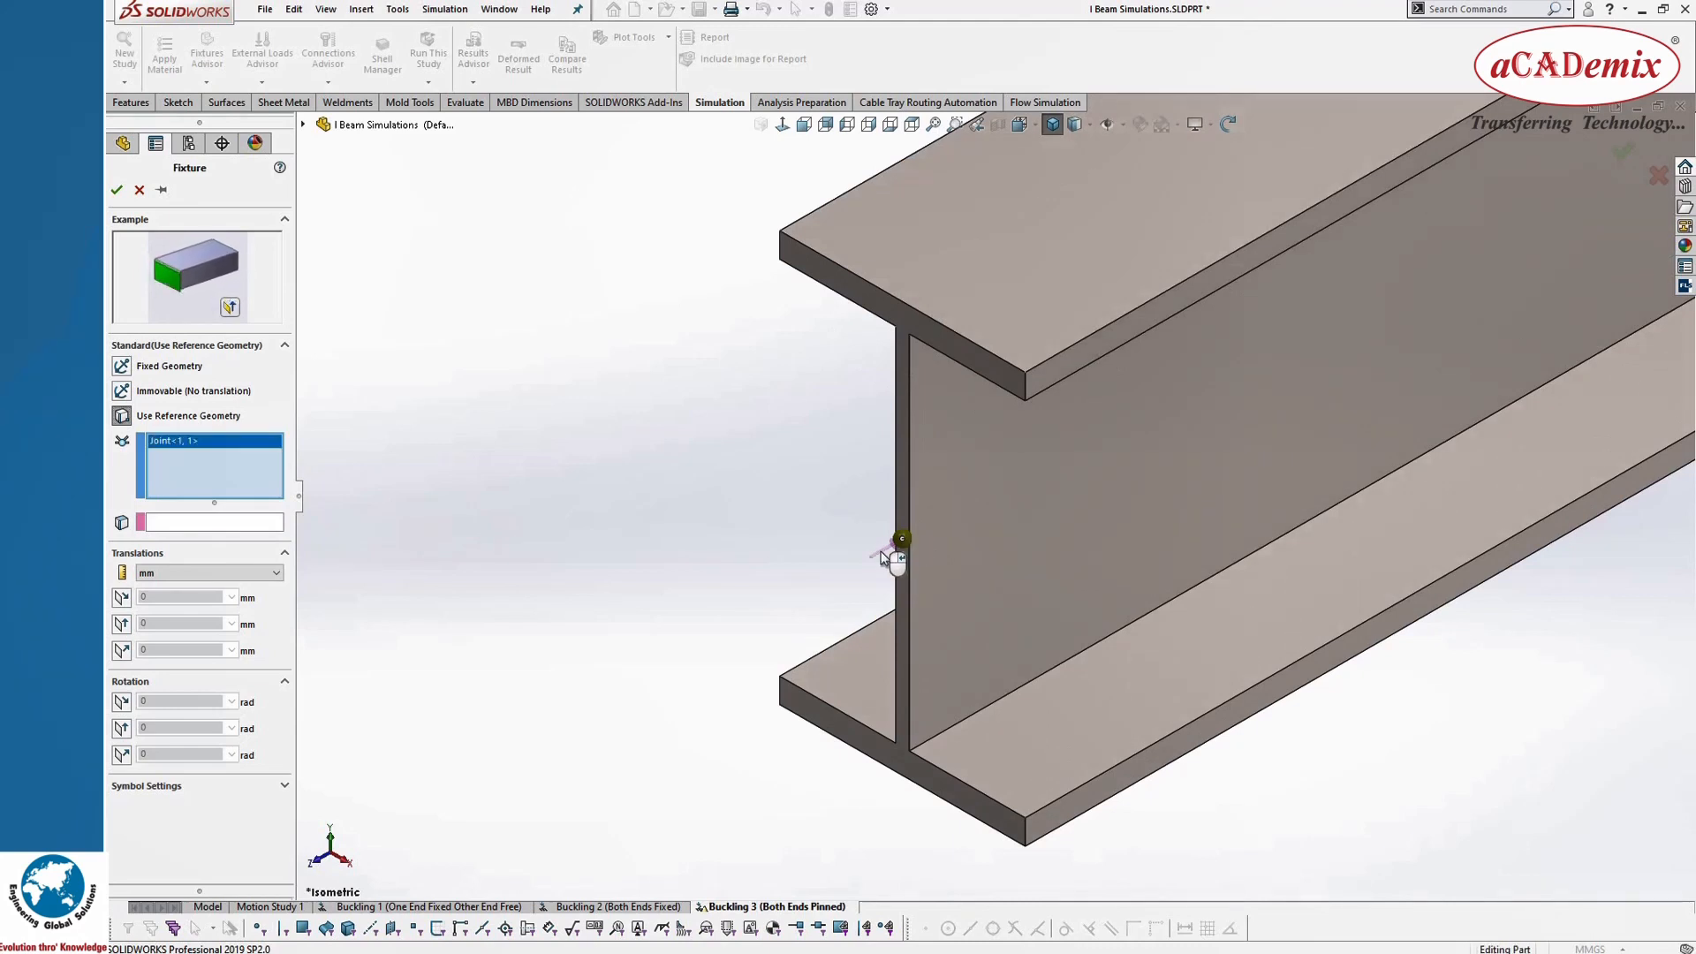
left_click(177, 523)
scroll(895, 326, "down", 1)
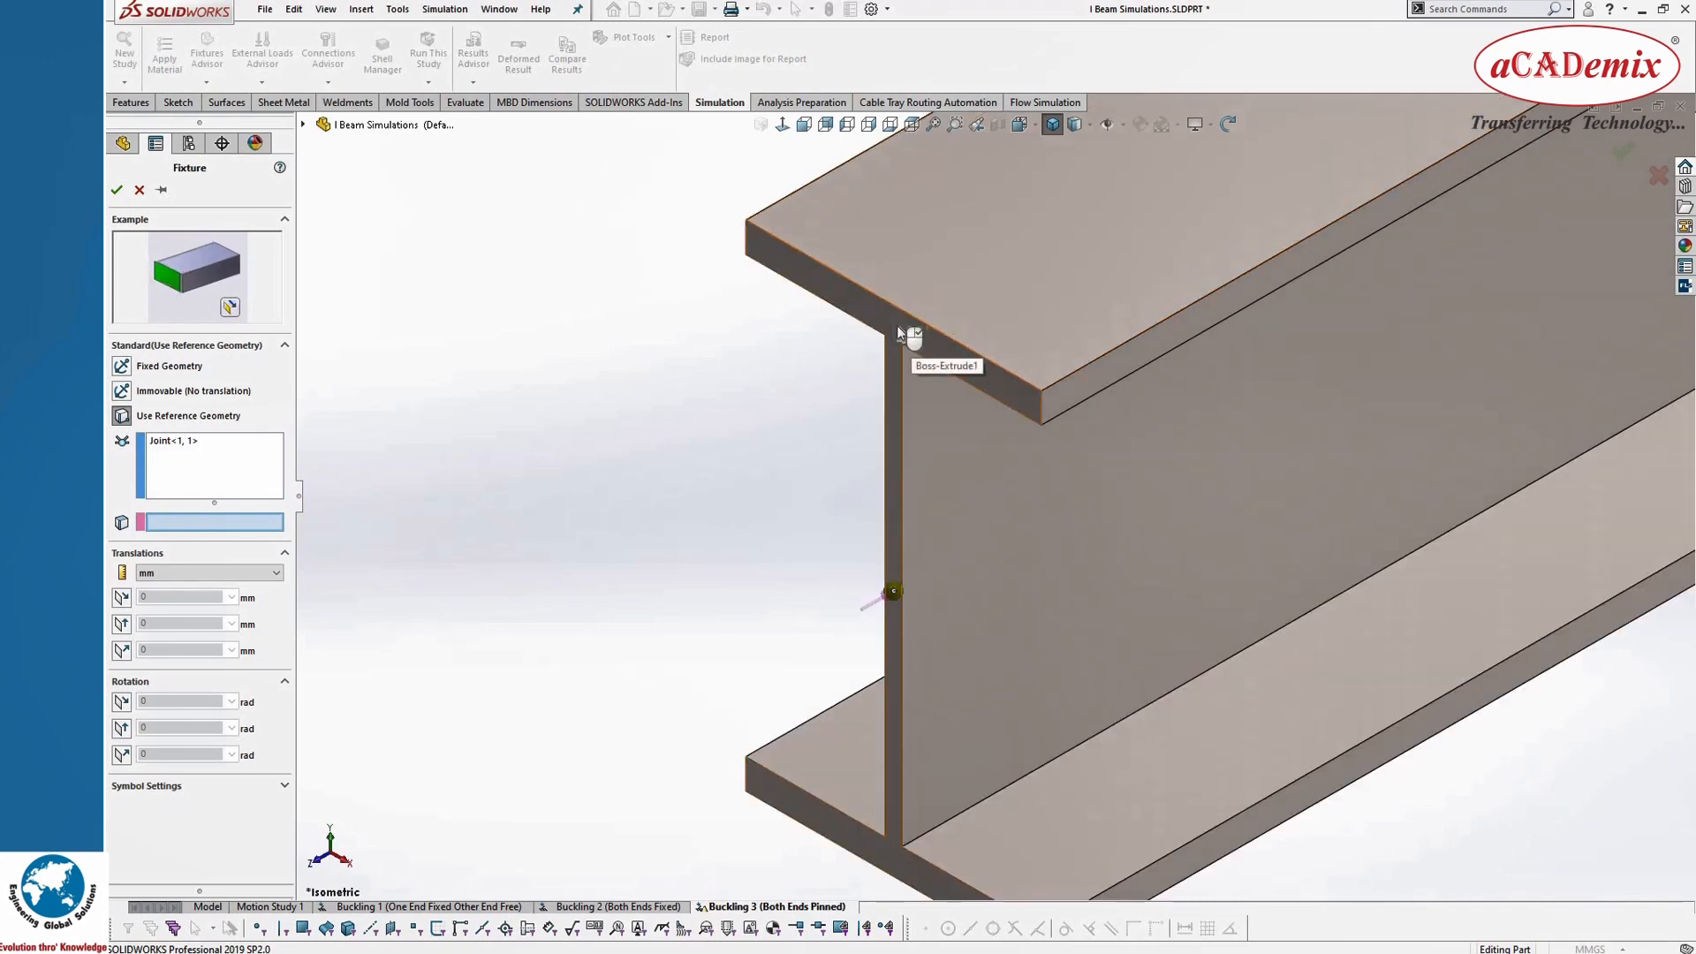
left_click(896, 326)
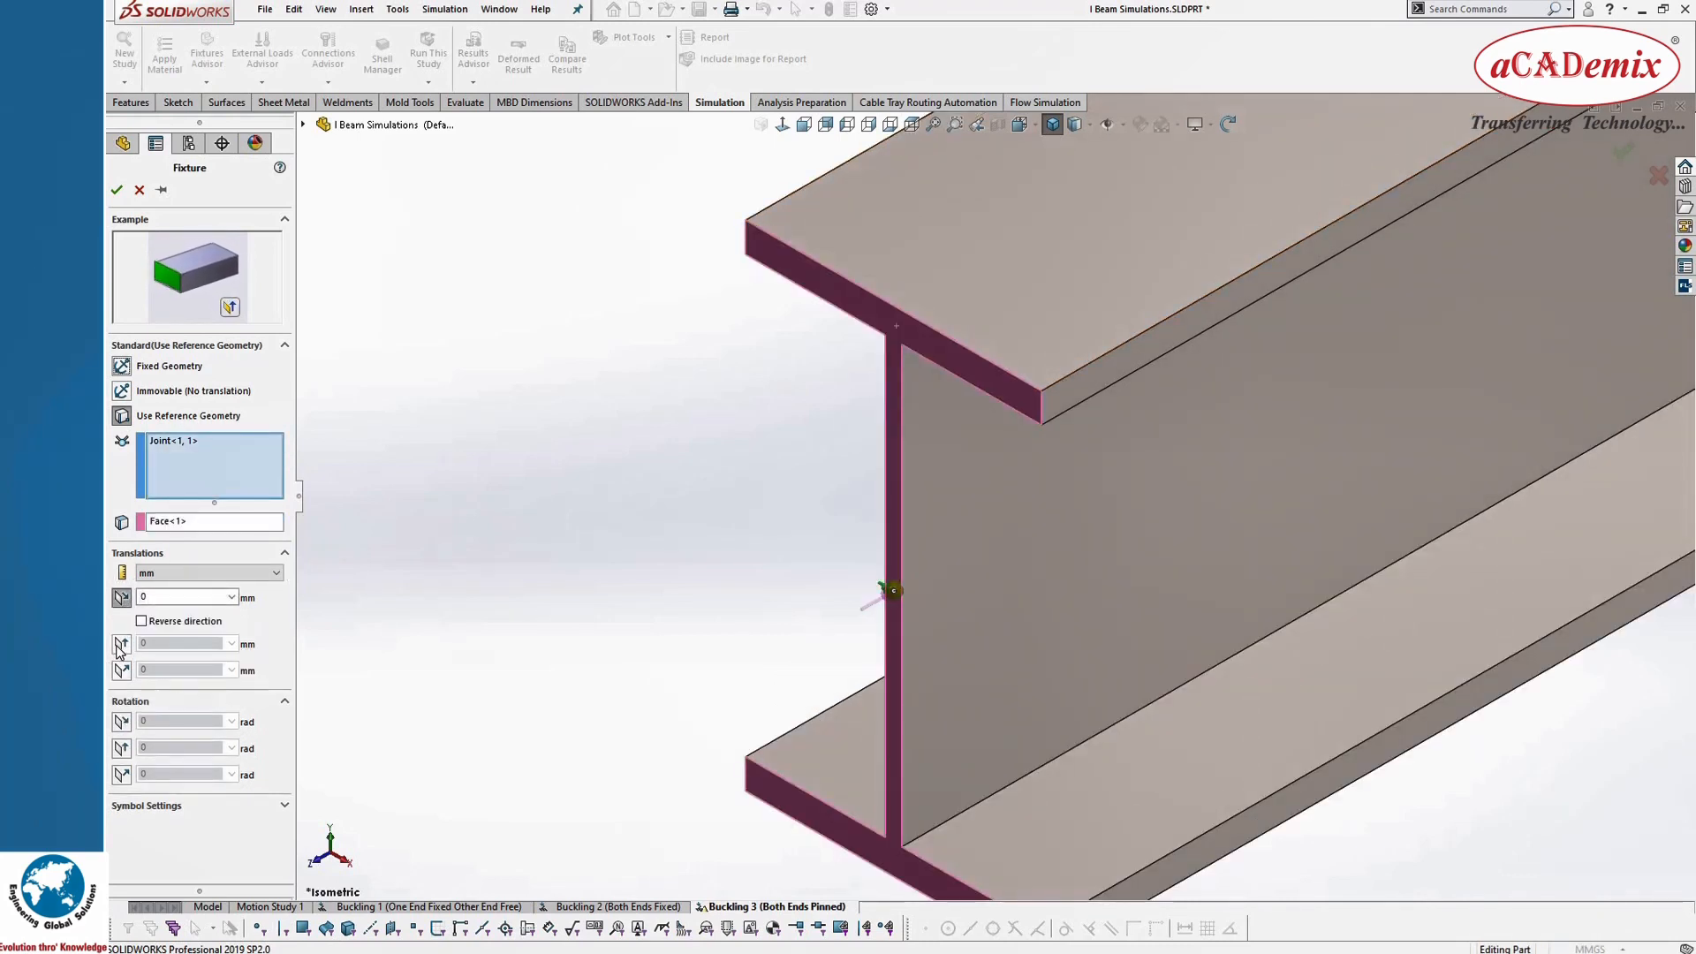
Step: Restrain both in-plane translations to 0 mm and the first in-plane and normal rotations to 0 rad, leaving the second in-plane rotation free
left_click(121, 646)
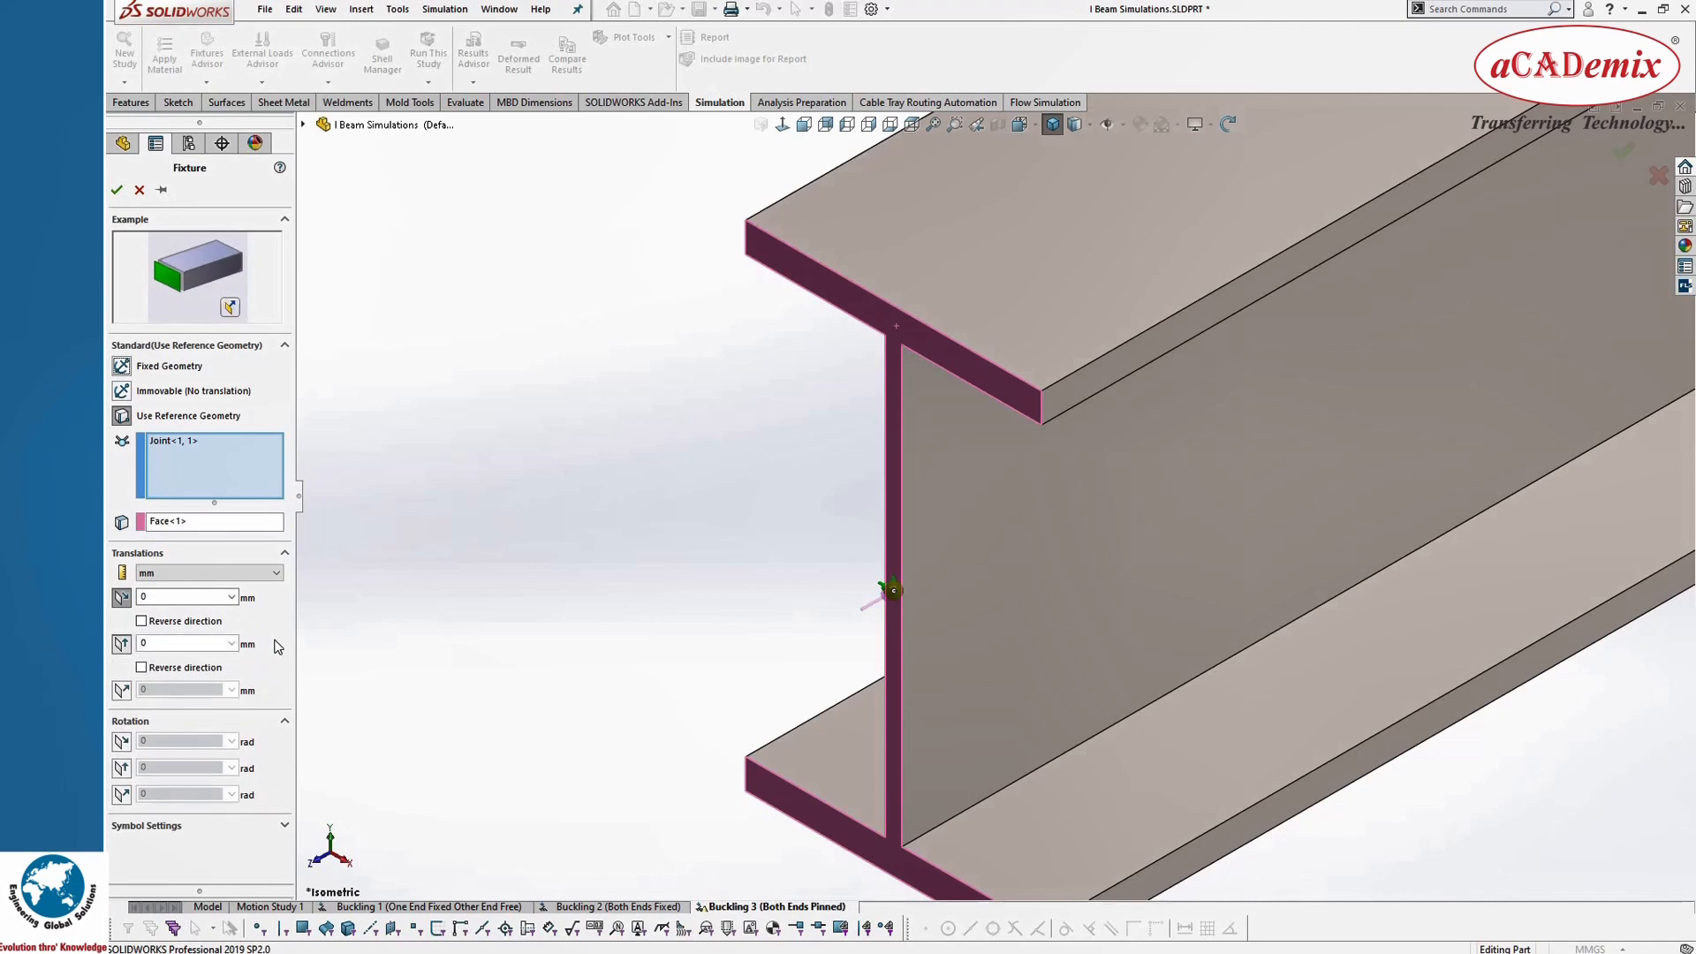
left_click(121, 741)
left_click(122, 815)
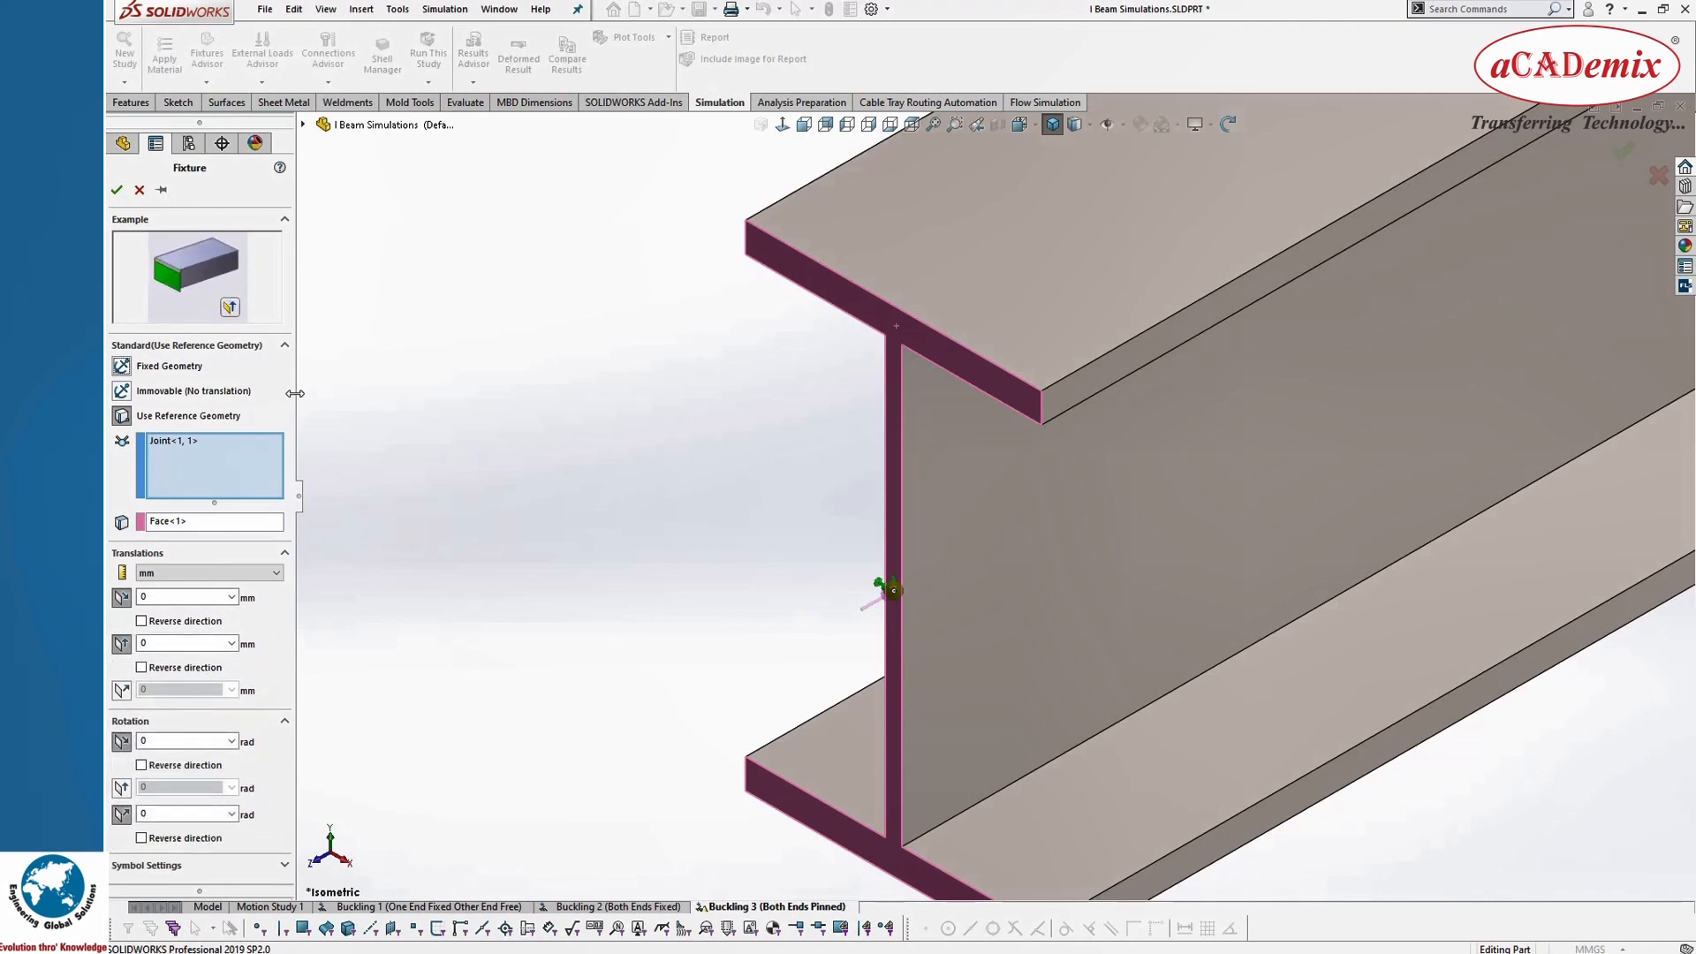
left_click(116, 189)
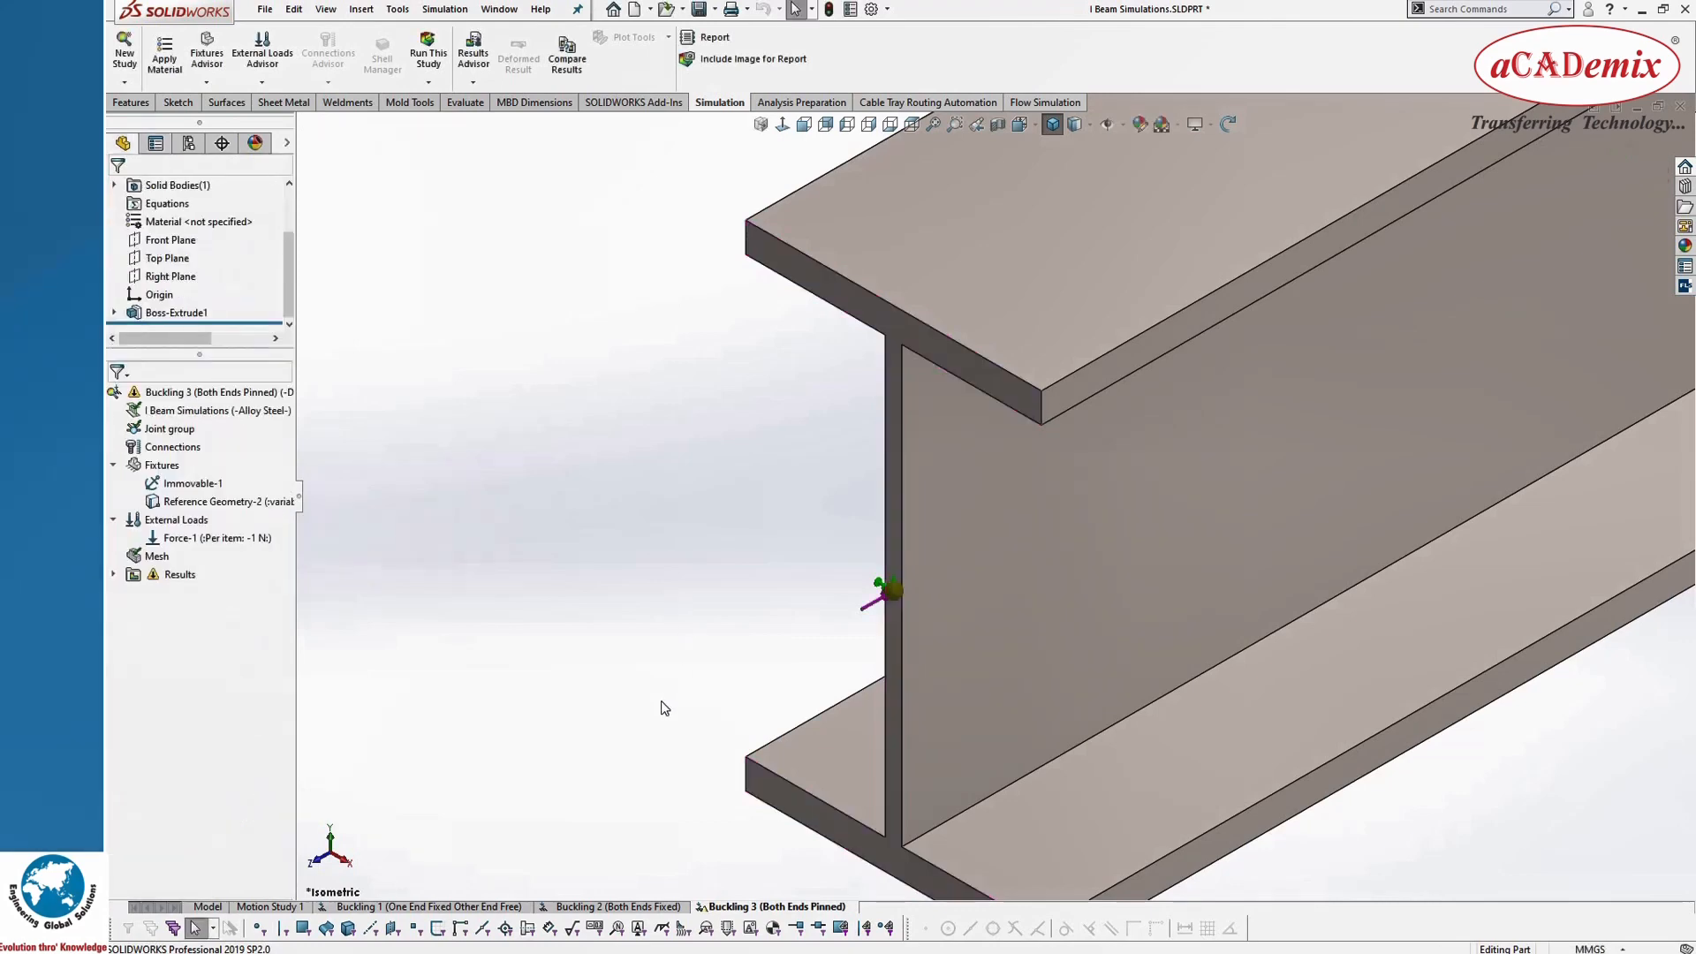
Step: Orient the beam upright in the Bottom view to inspect the fixtures and force at both ends
scroll(664, 709, "up", 10)
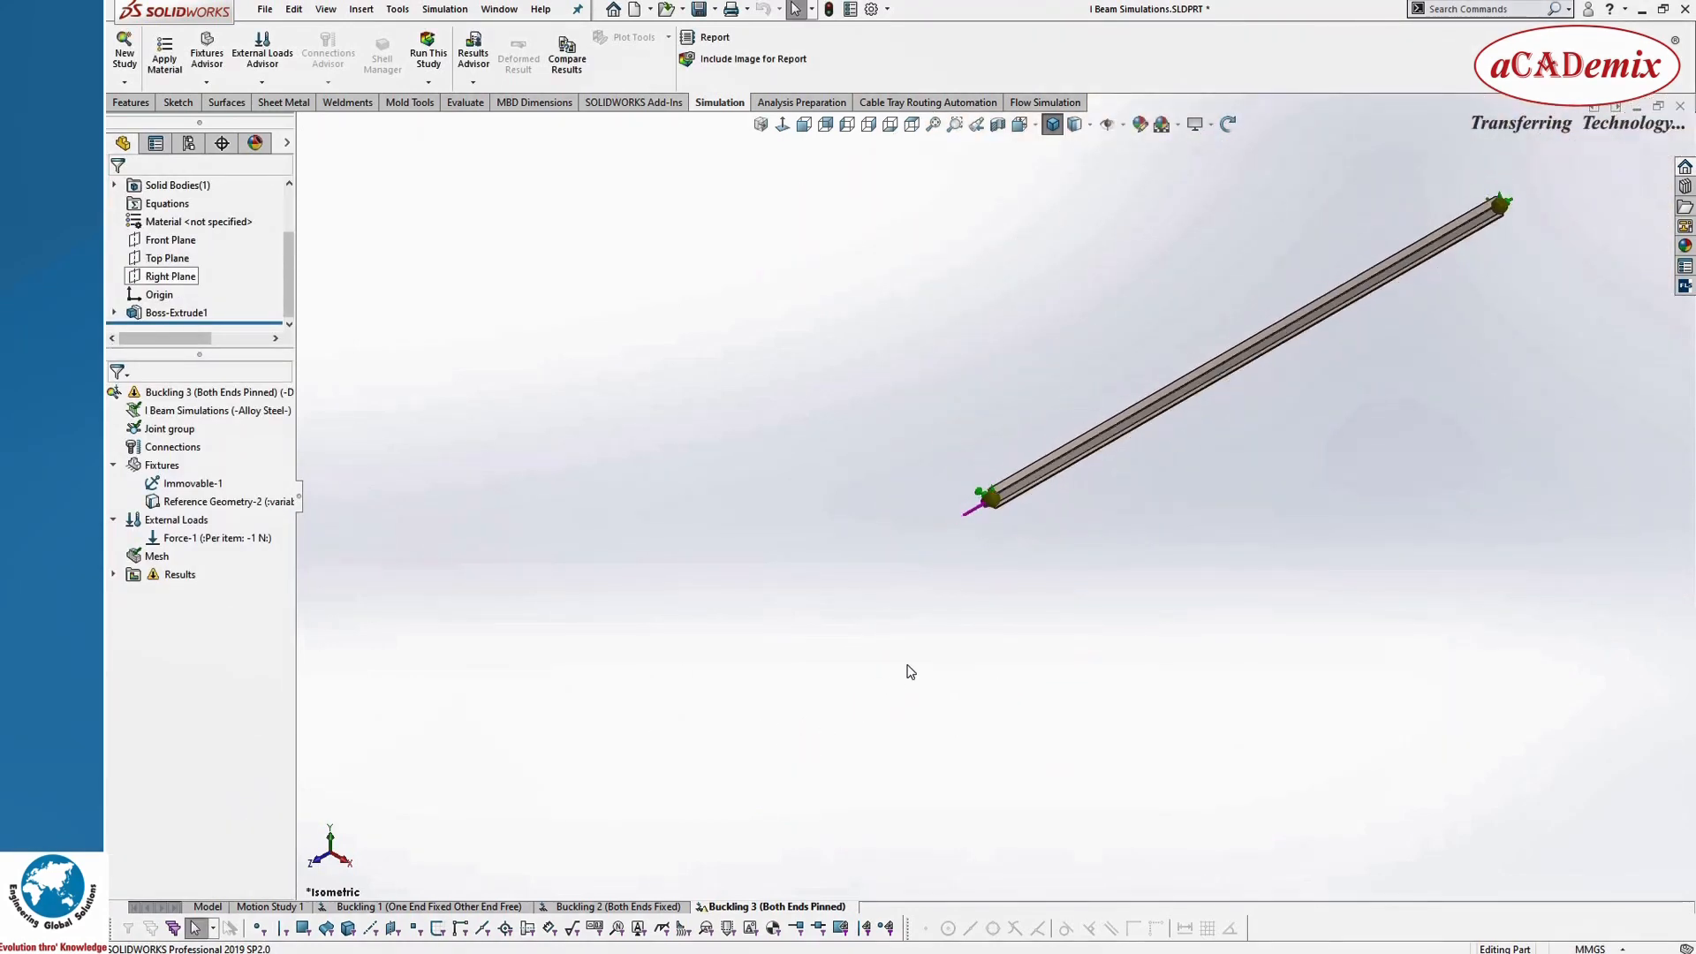
middle_click_drag(909, 671, 1001, 136)
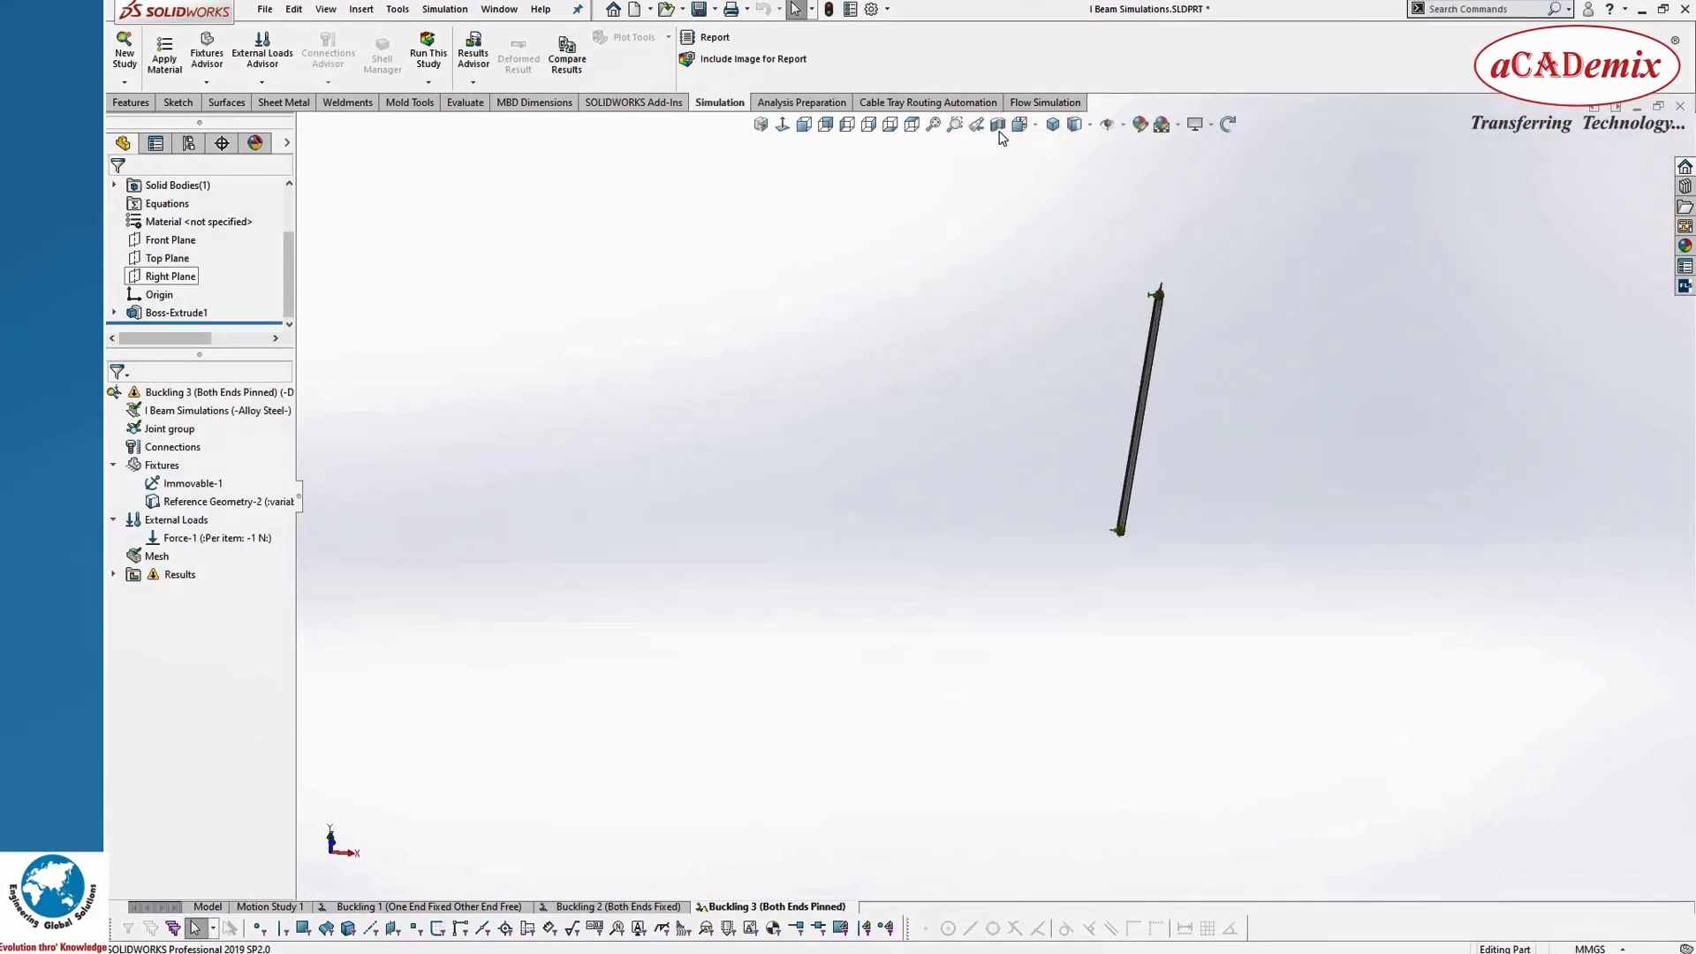
left_click(1028, 125)
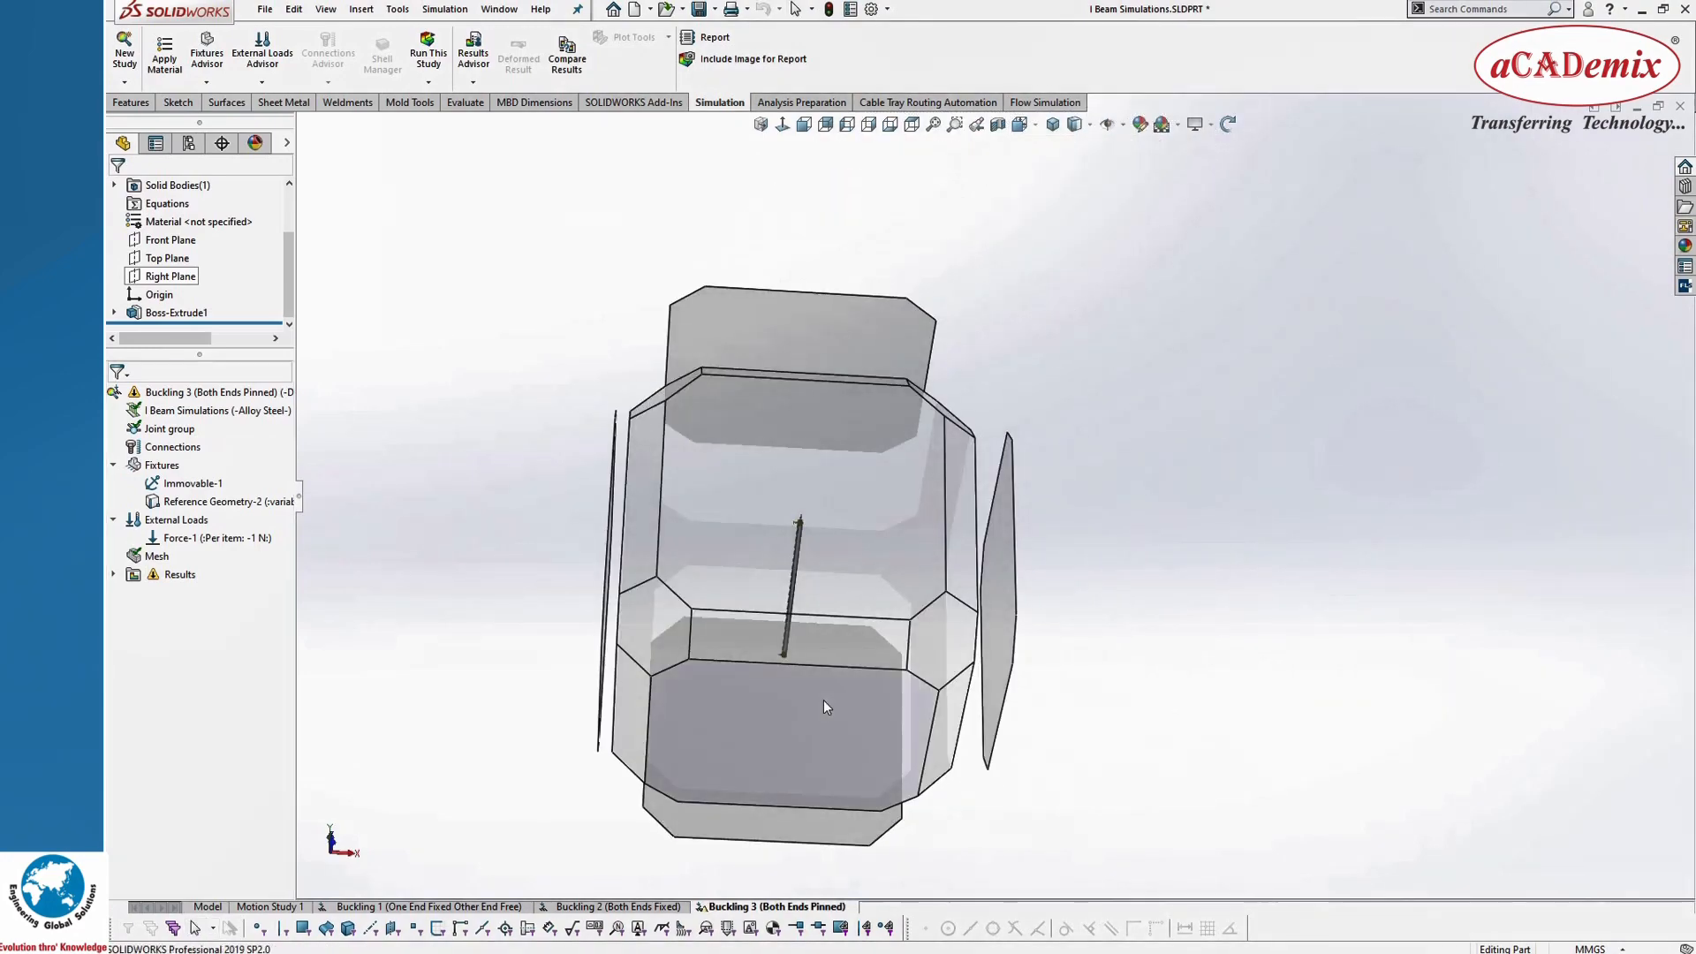
left_click(824, 700)
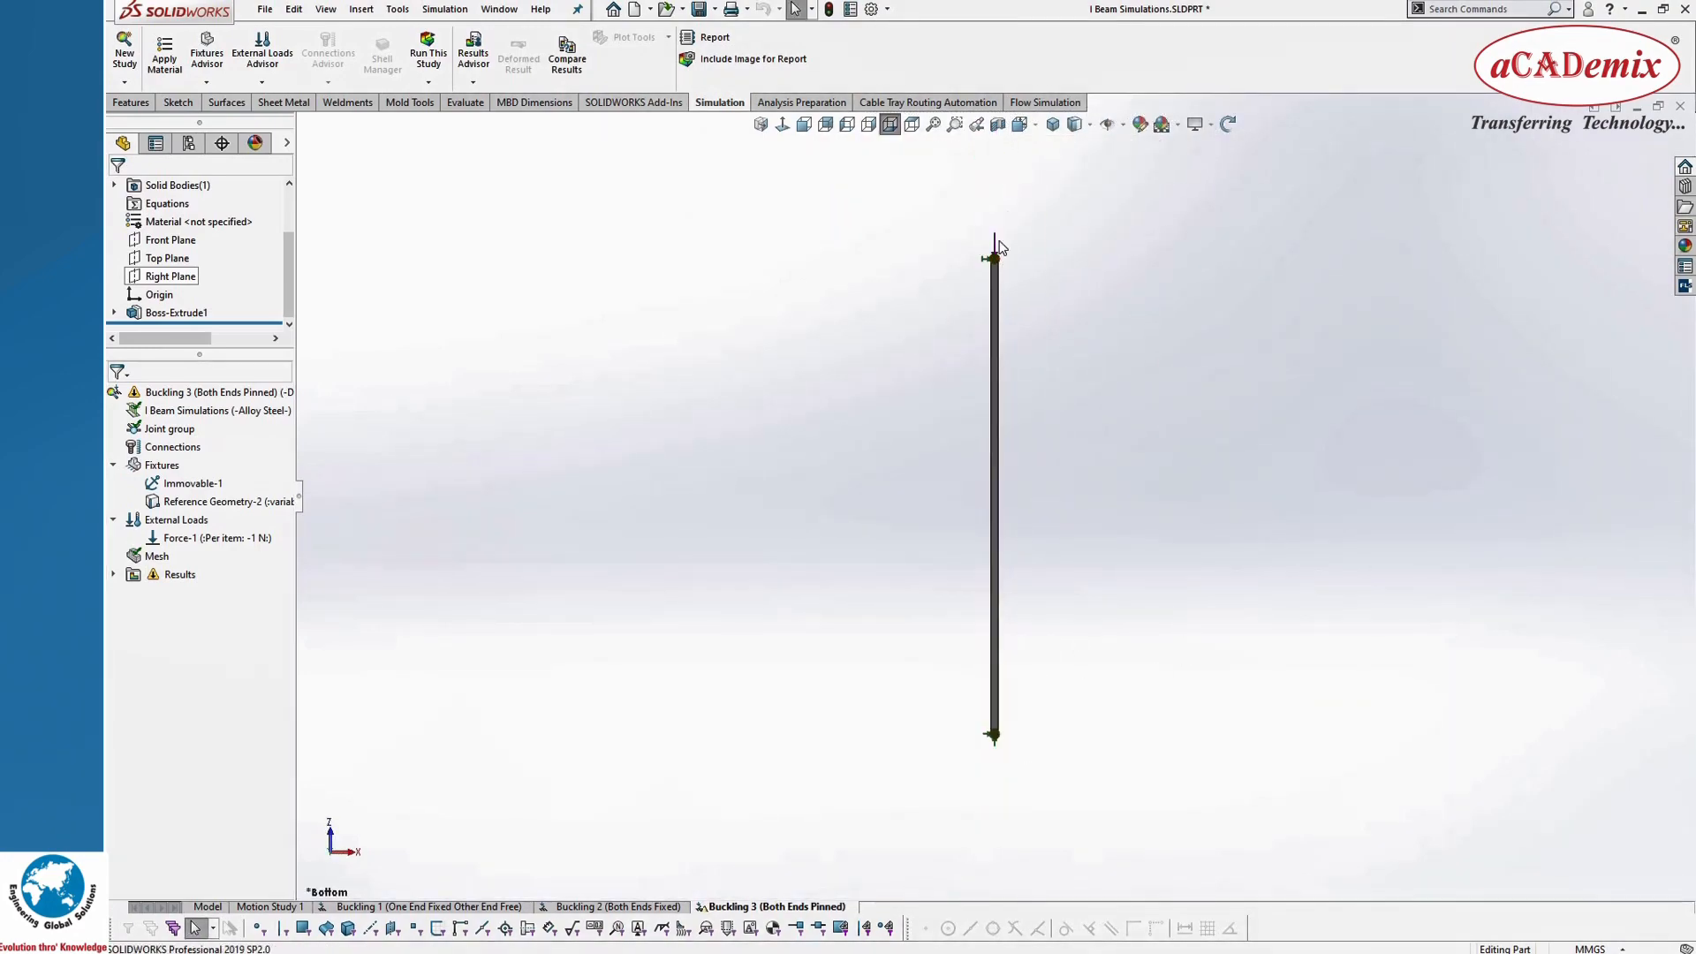
Step: Check the fixtures and force at the beam's loaded end, and run the Buckling 3 (Both Ends Pinned) study
scroll(1016, 274, "down", 2)
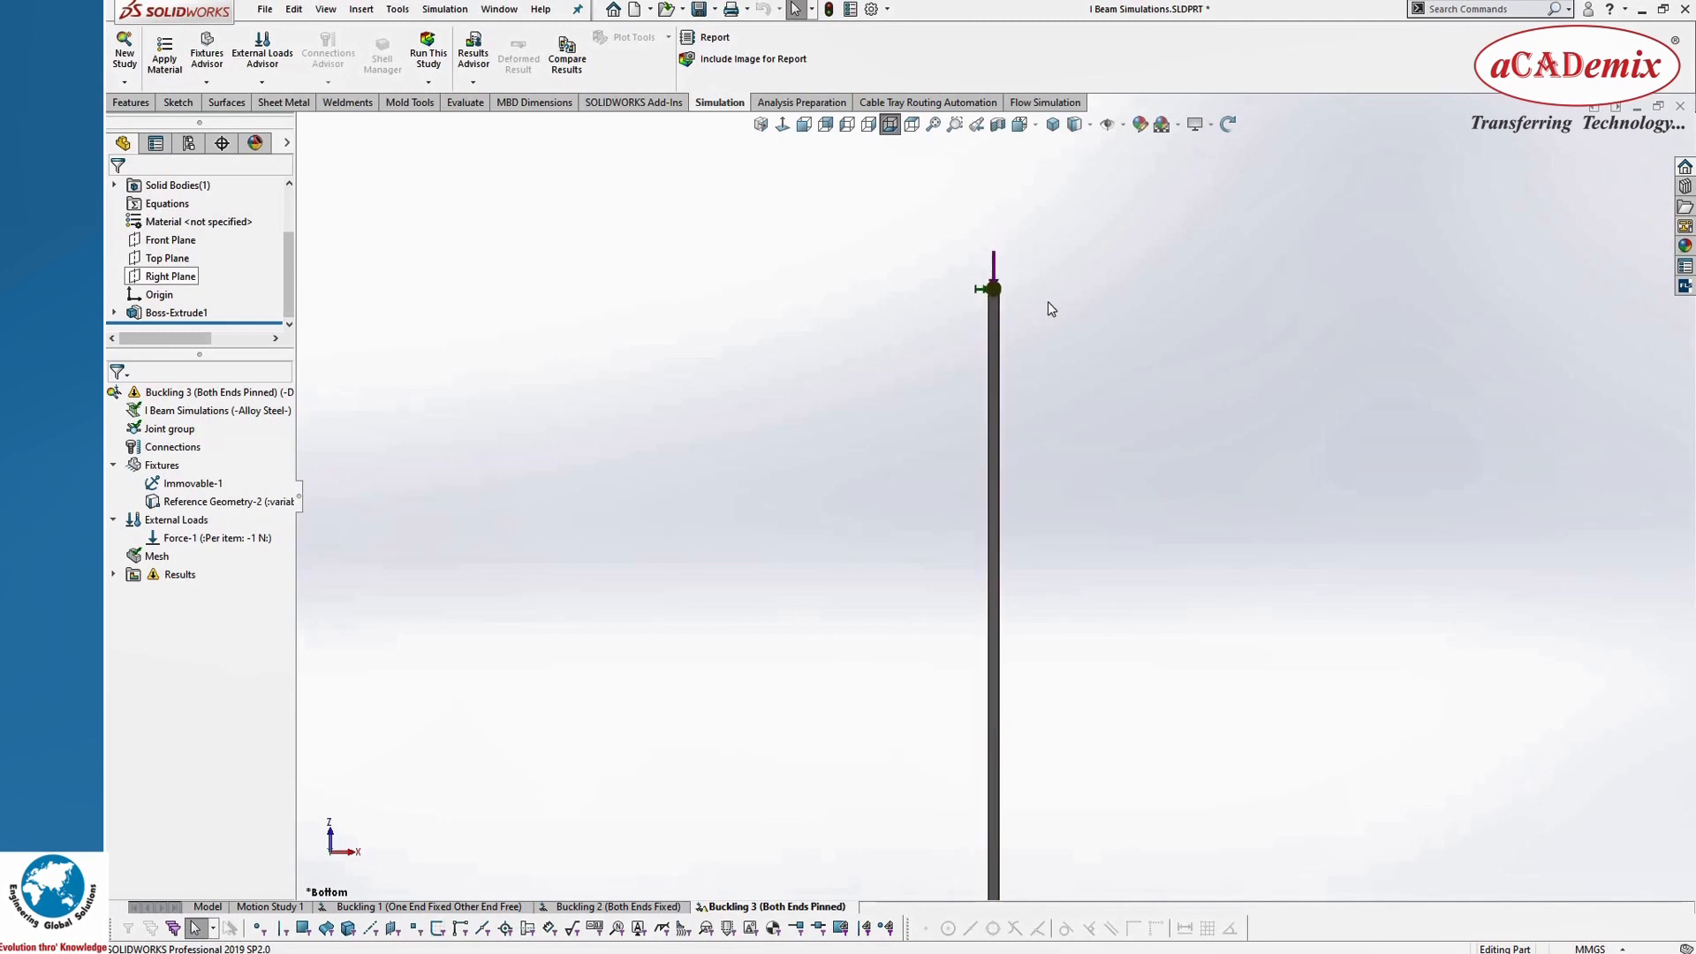
scroll(995, 379, "up", 3)
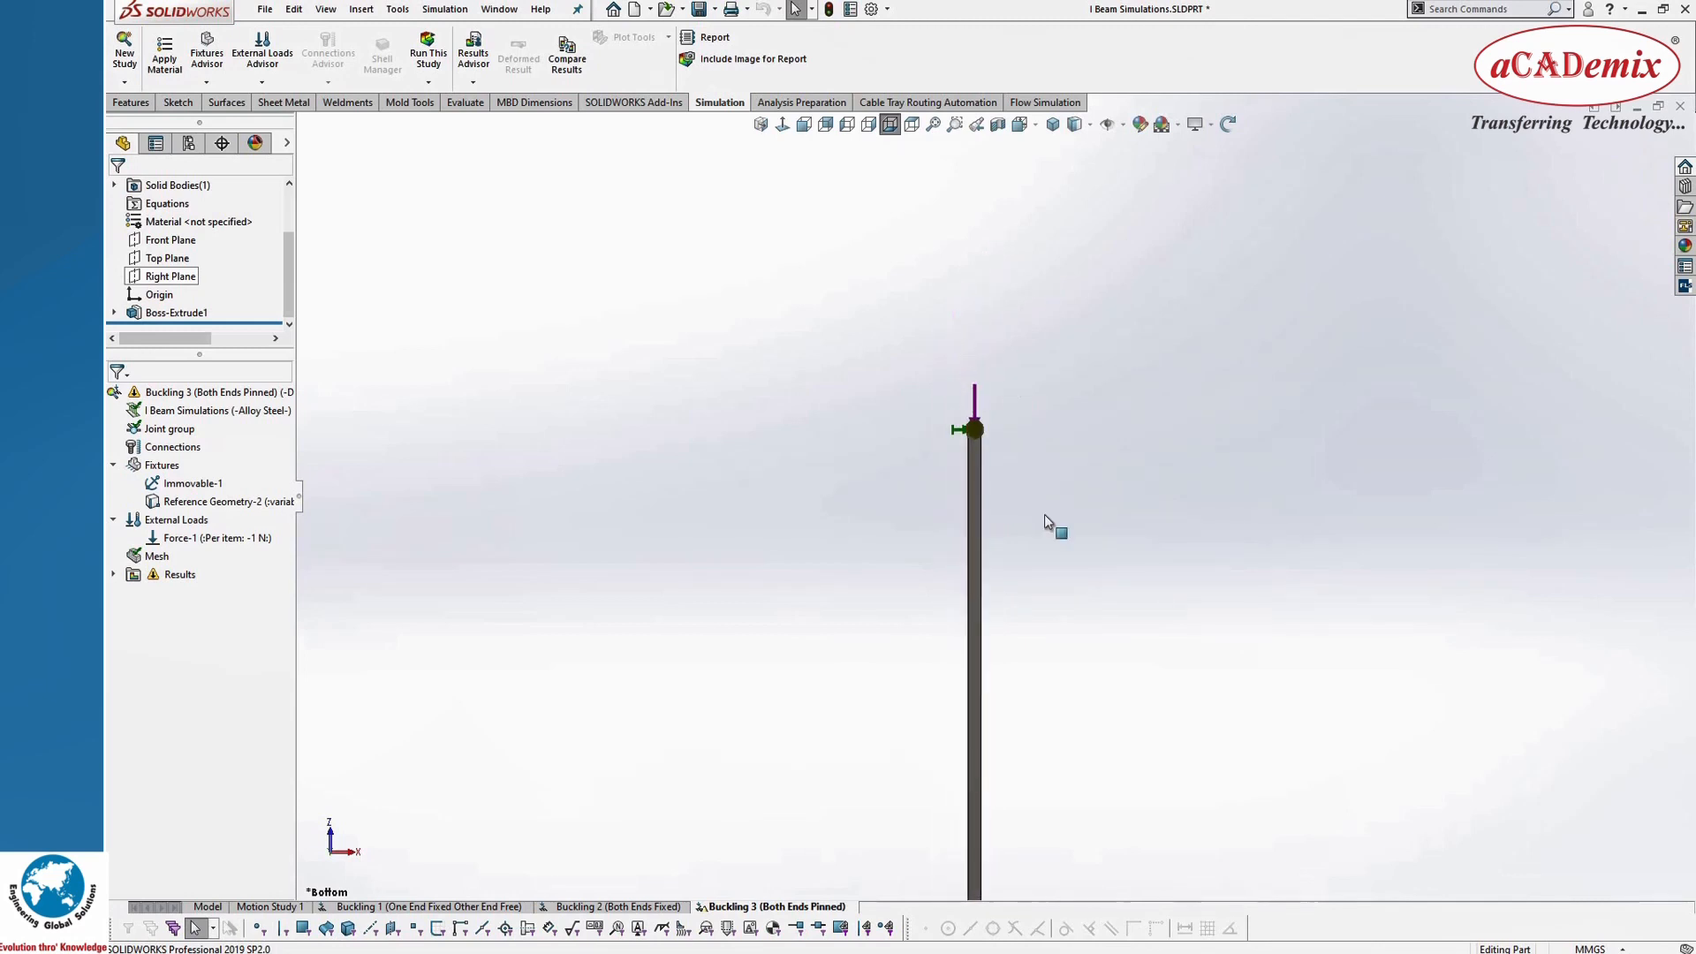
scroll(1007, 601, "down", 4)
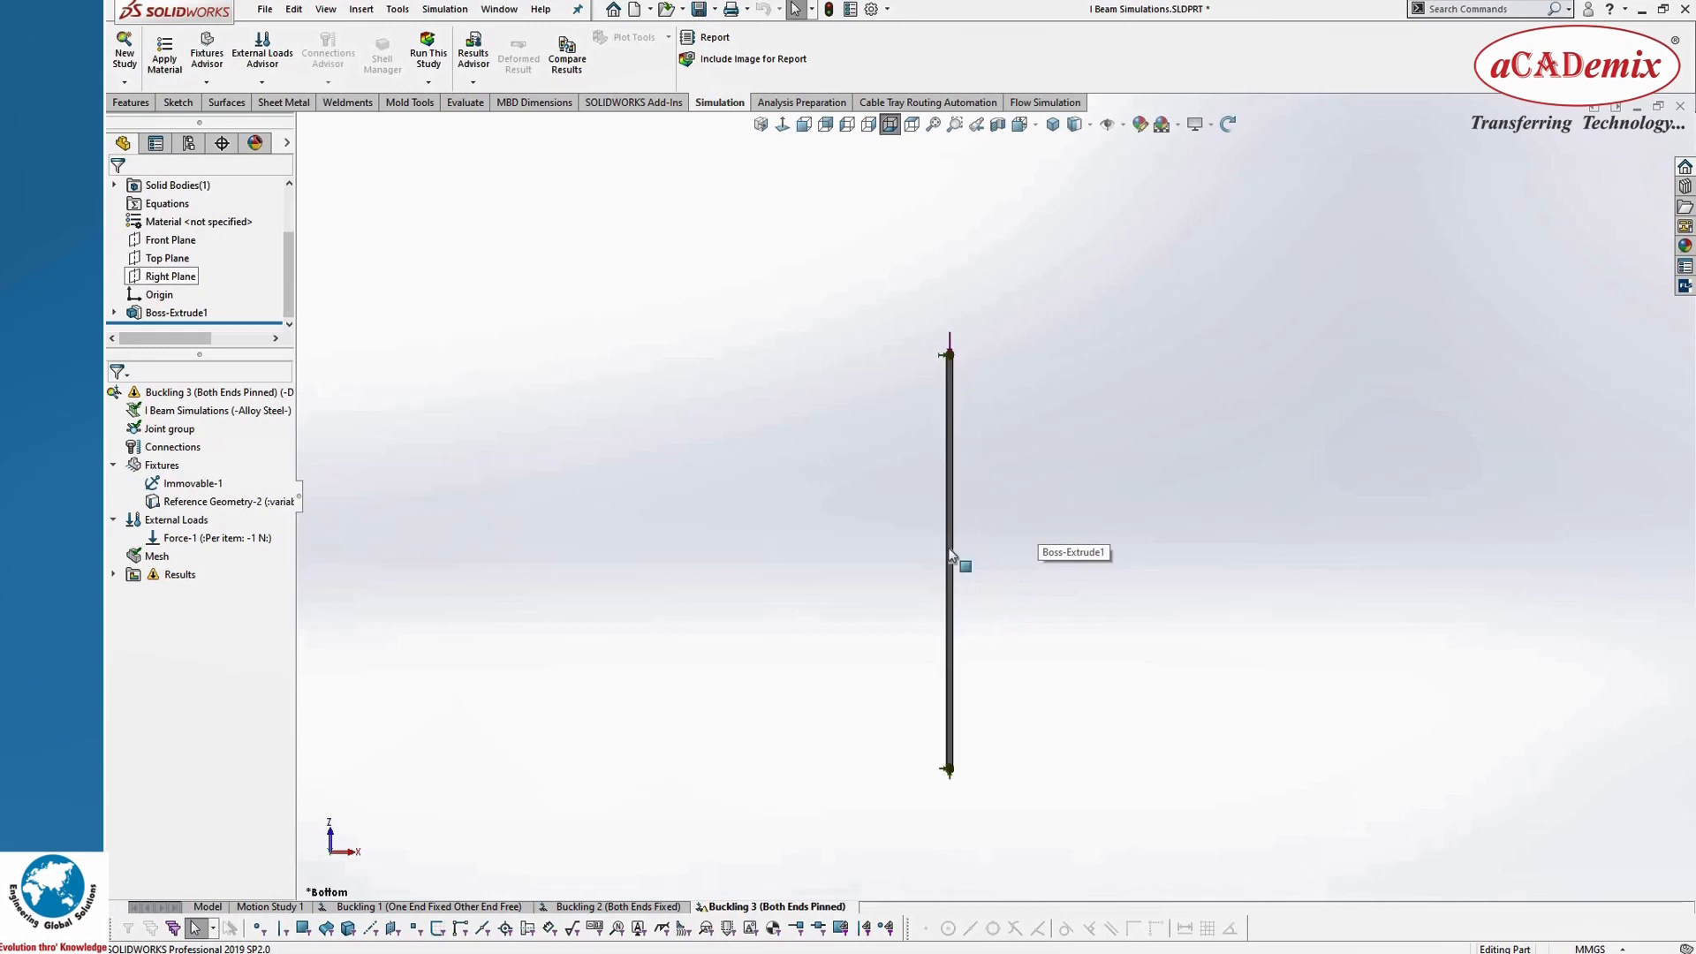
left_click(428, 60)
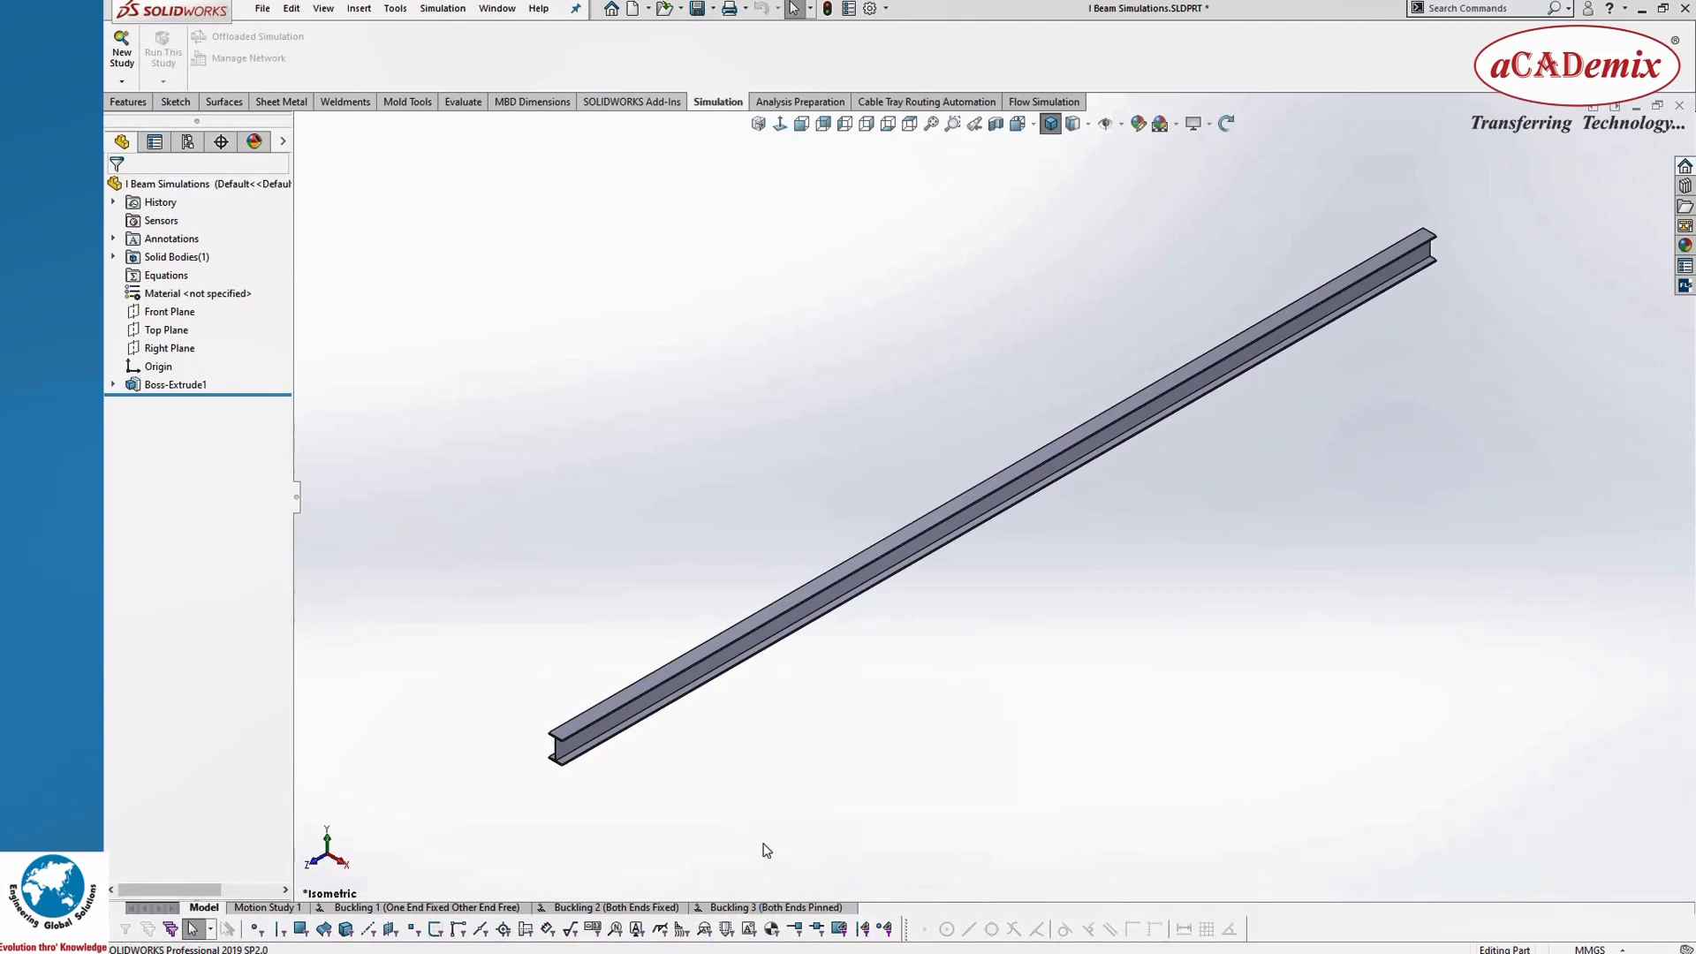
Step: Copy the Buckling 3 study as "Buckling 4 (One End is Fixed and Other End Pinned)" using the Default configuration
right_click(776, 907)
left_click(777, 773)
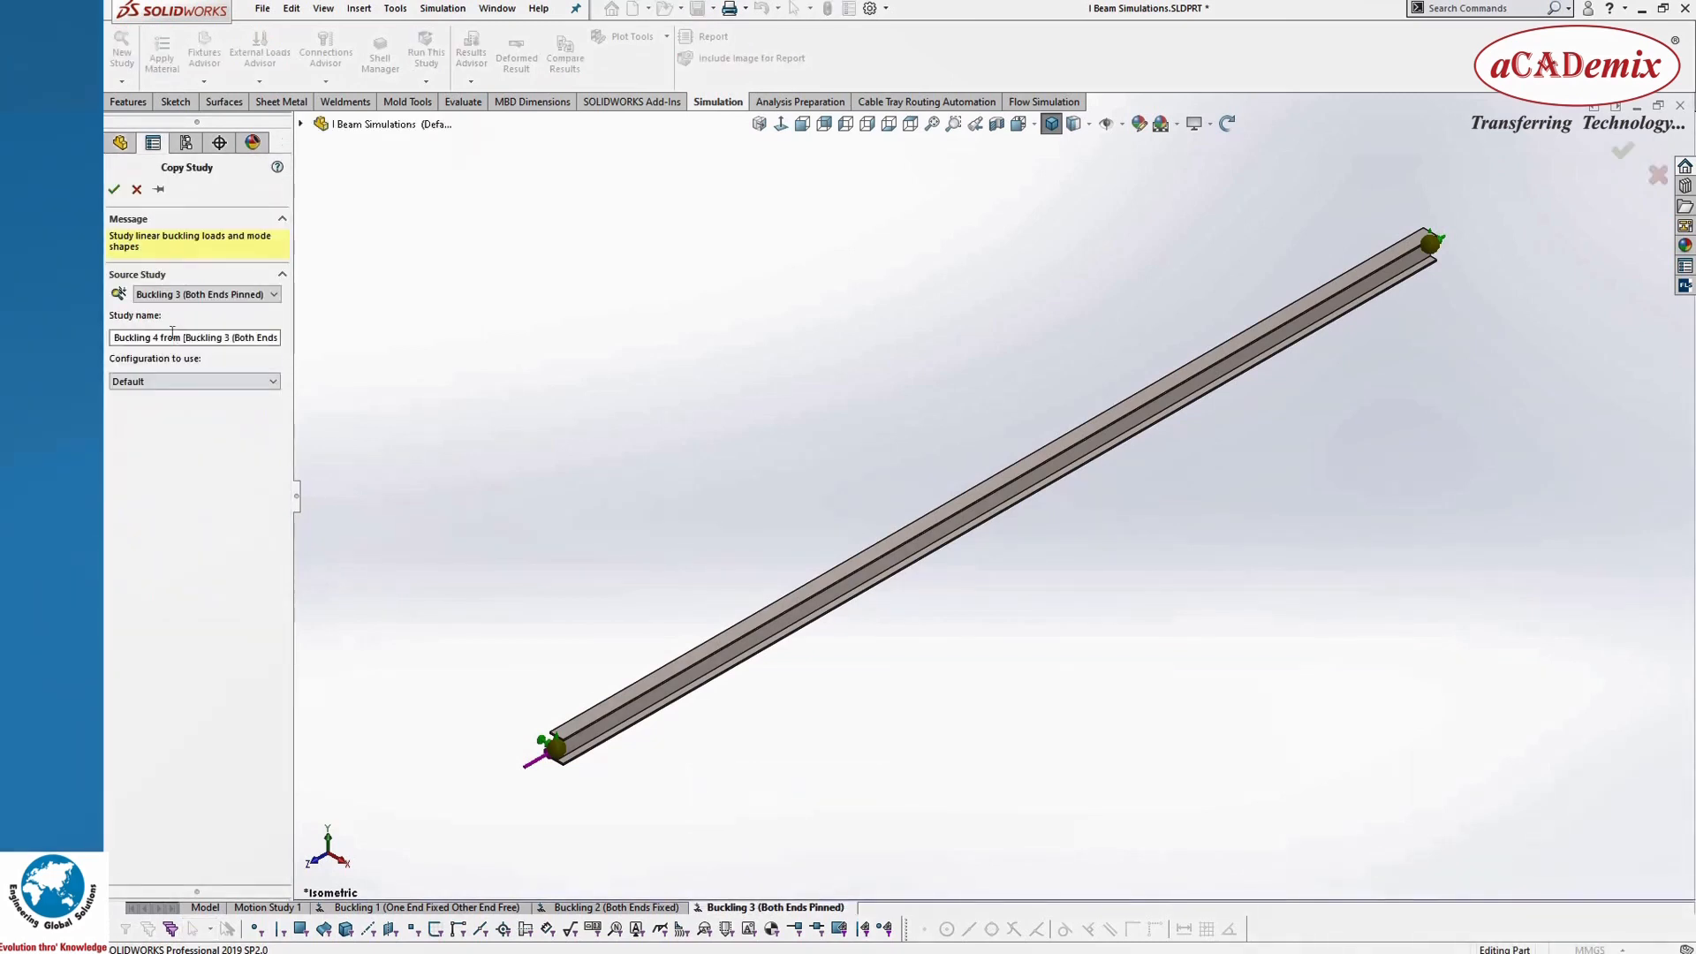
left_click_drag(160, 338, 522, 346)
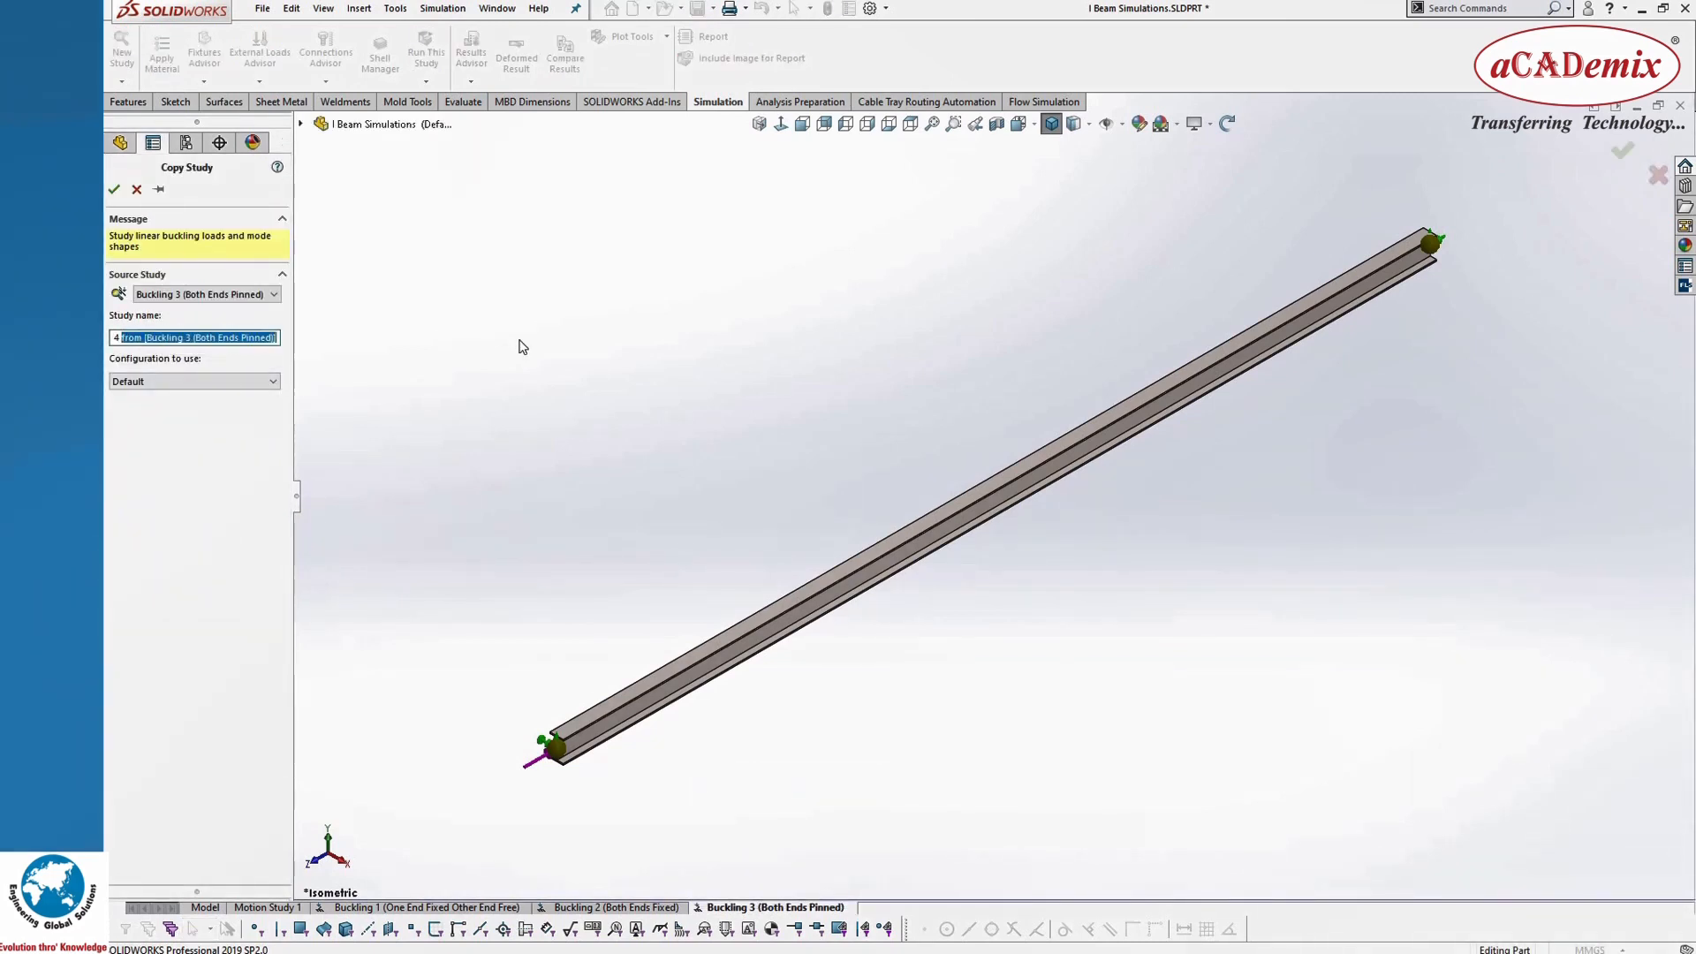
key("BackSpace")
type("(O")
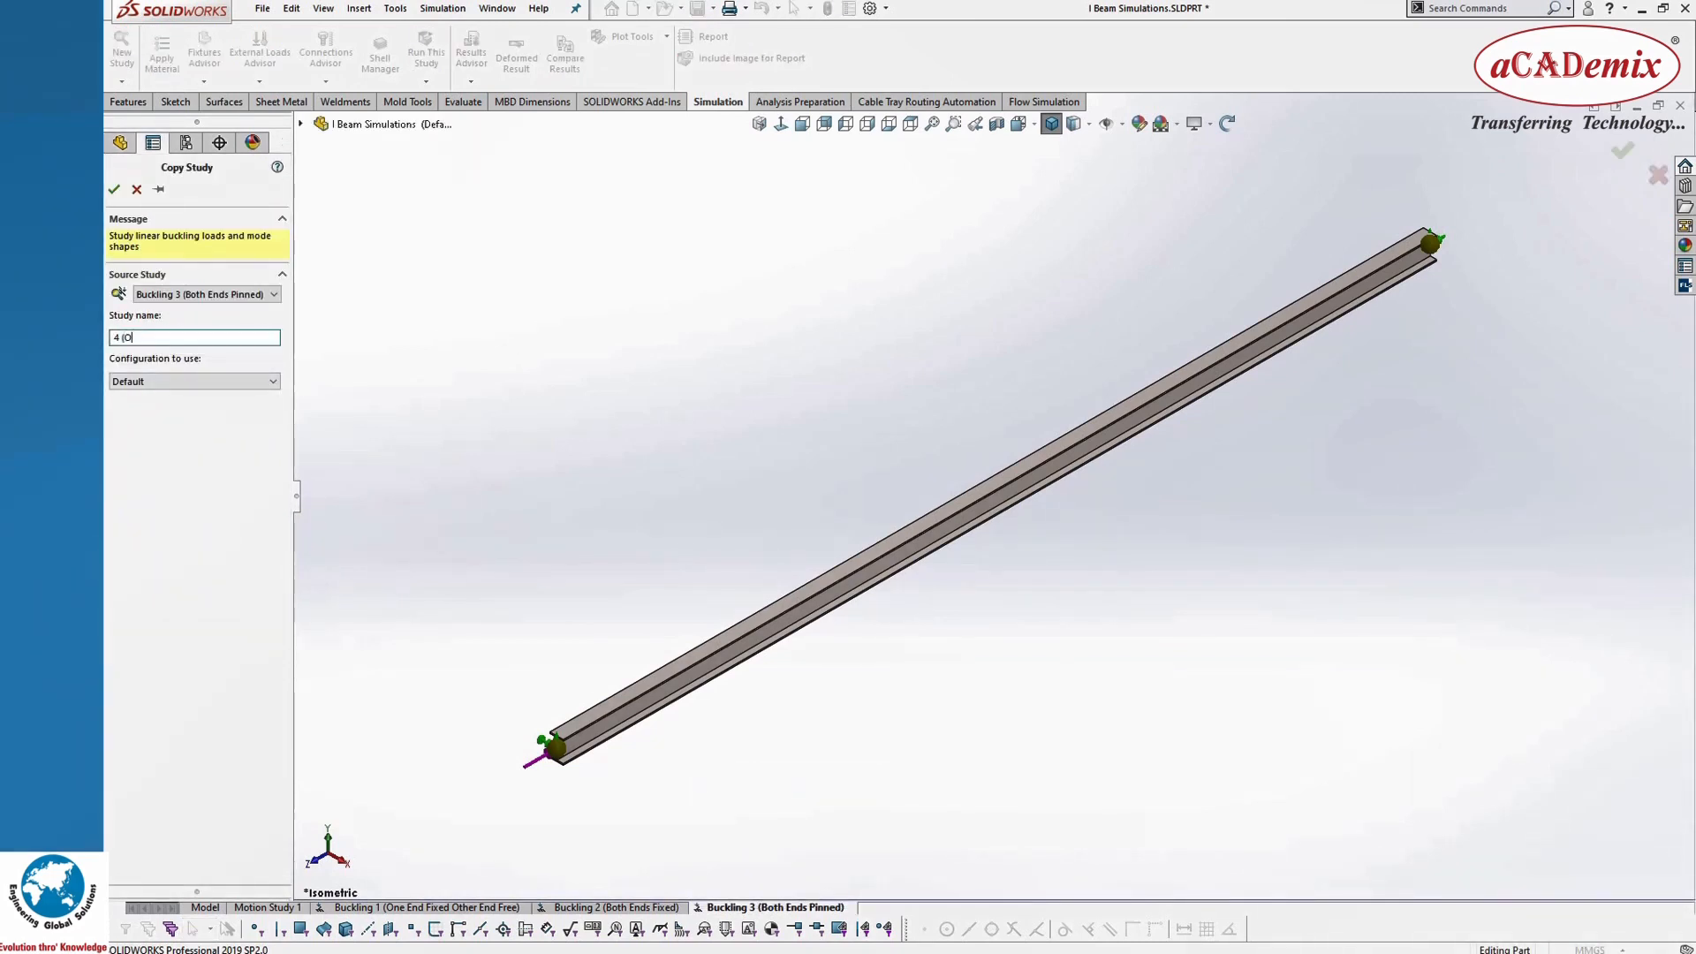
type("ne")
type("er End Pinned")
left_click(114, 189)
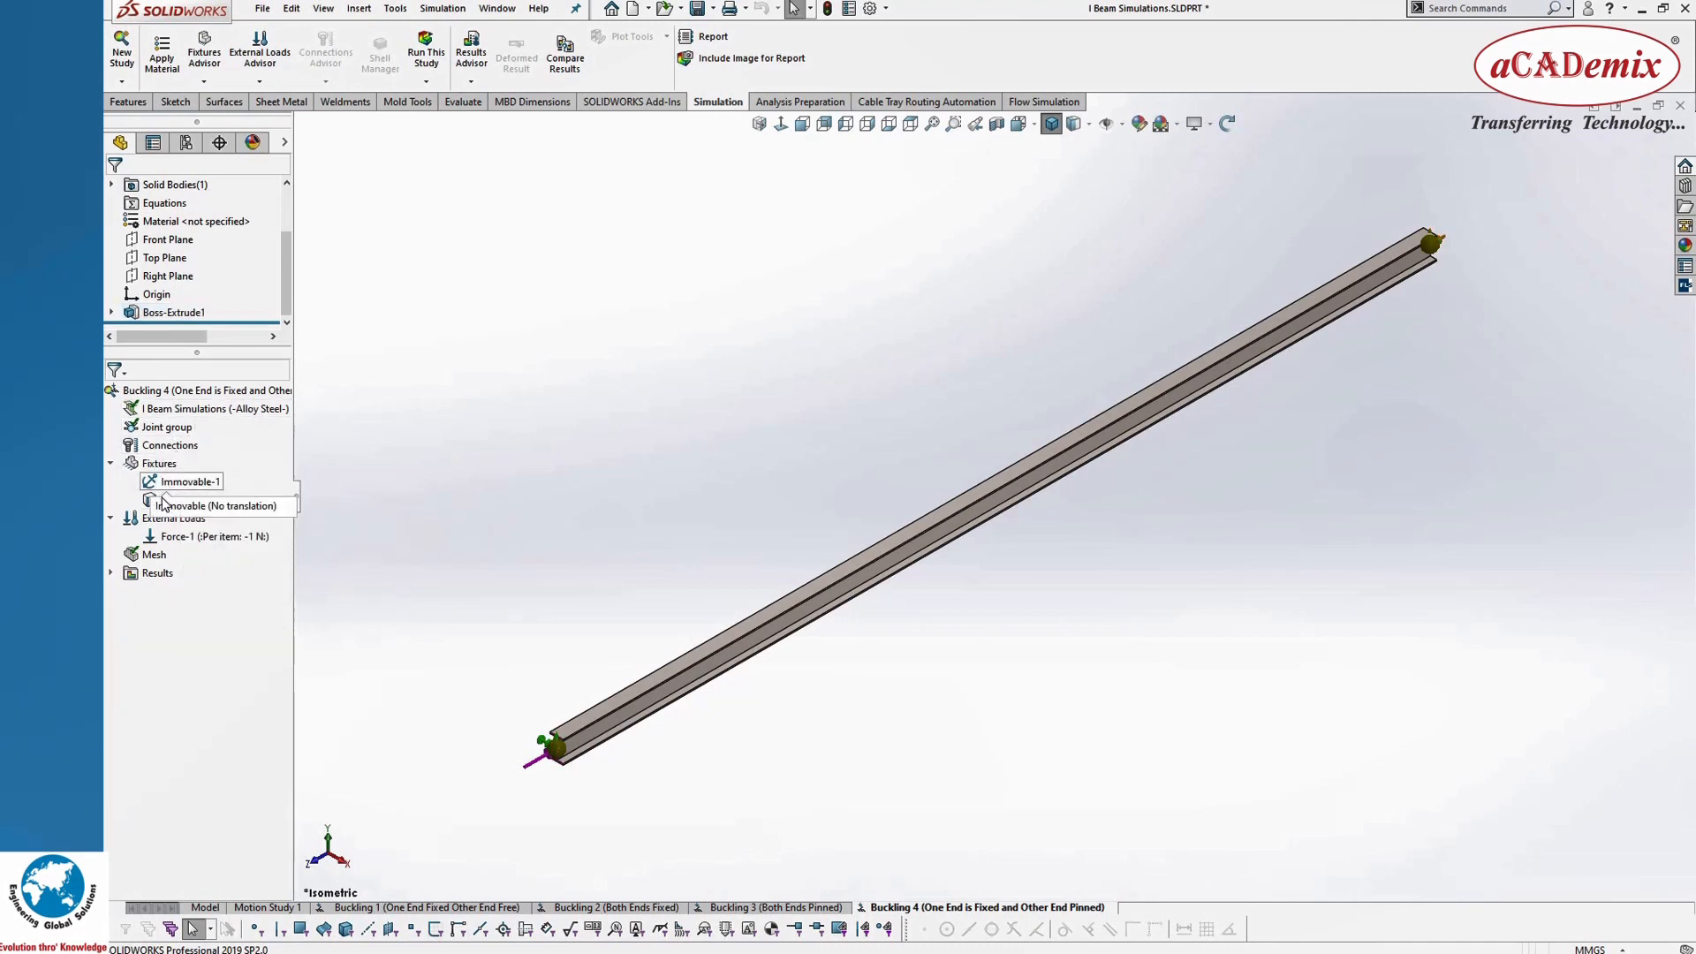
Step: Delete the copied Immovable and Reference Geometry fixtures from the Buckling 4 study
left_click(162, 487)
left_click(162, 499, "ctrl")
right_click(163, 500)
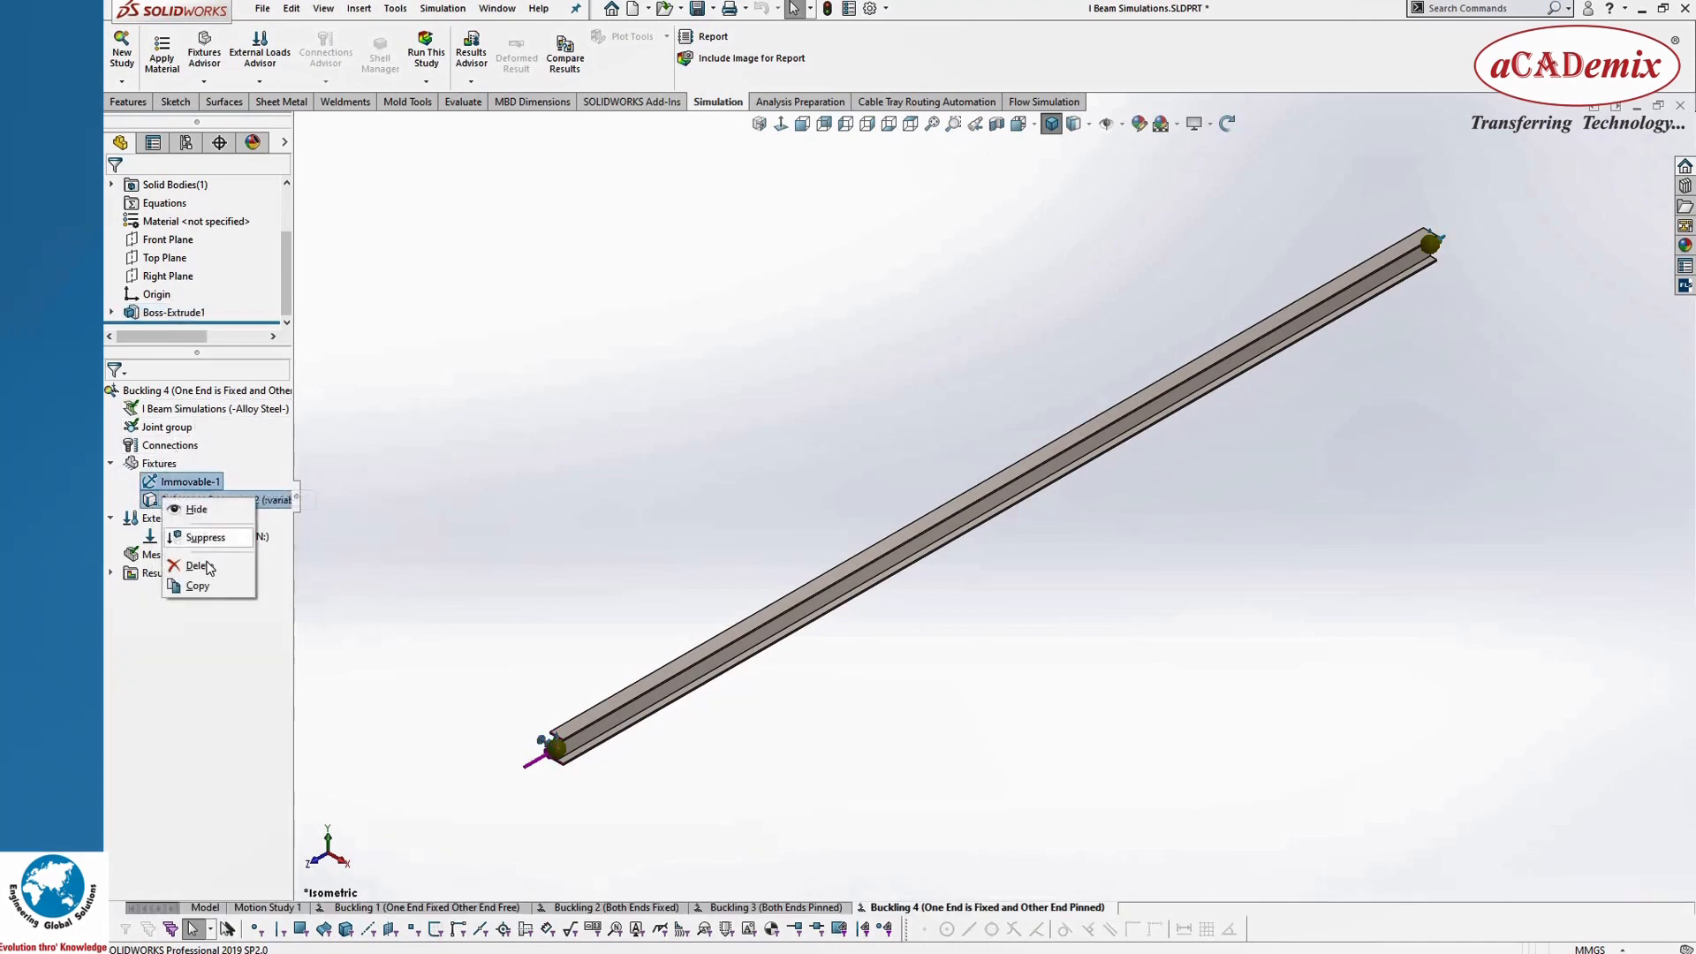
key("Delete")
left_click(961, 466)
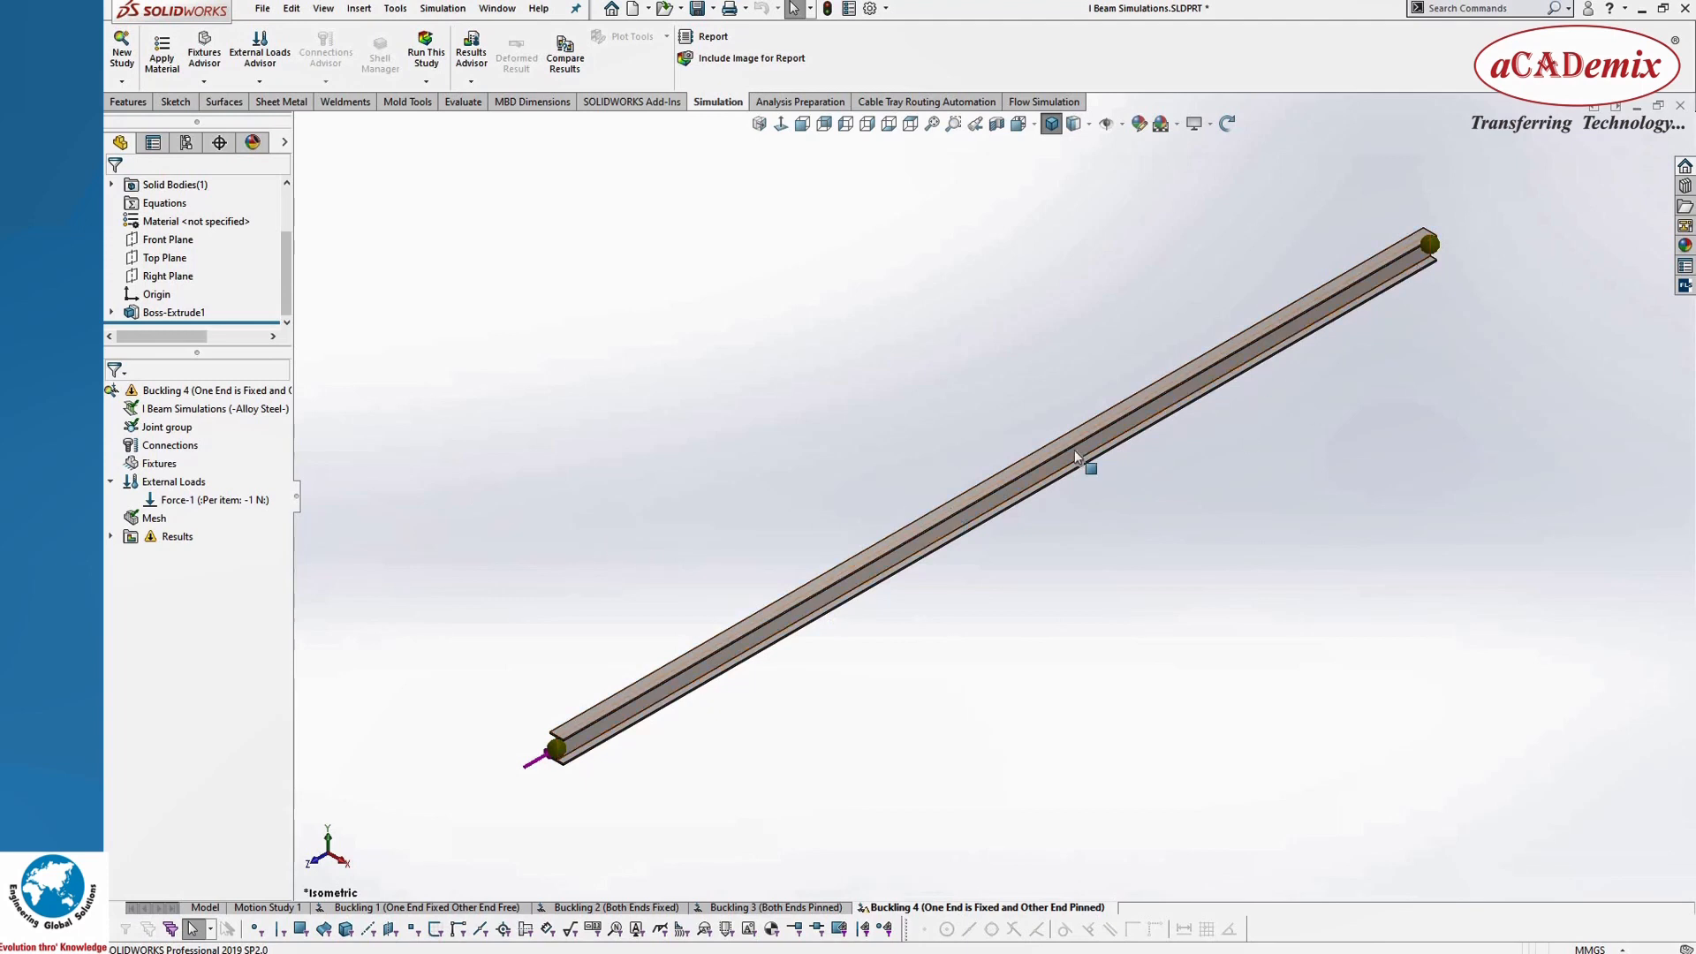
Step: Add an Immovable (No translation) fixture to the joint at the unloaded end of the beam in Buckling 4
right_click(151, 468)
left_click(169, 473)
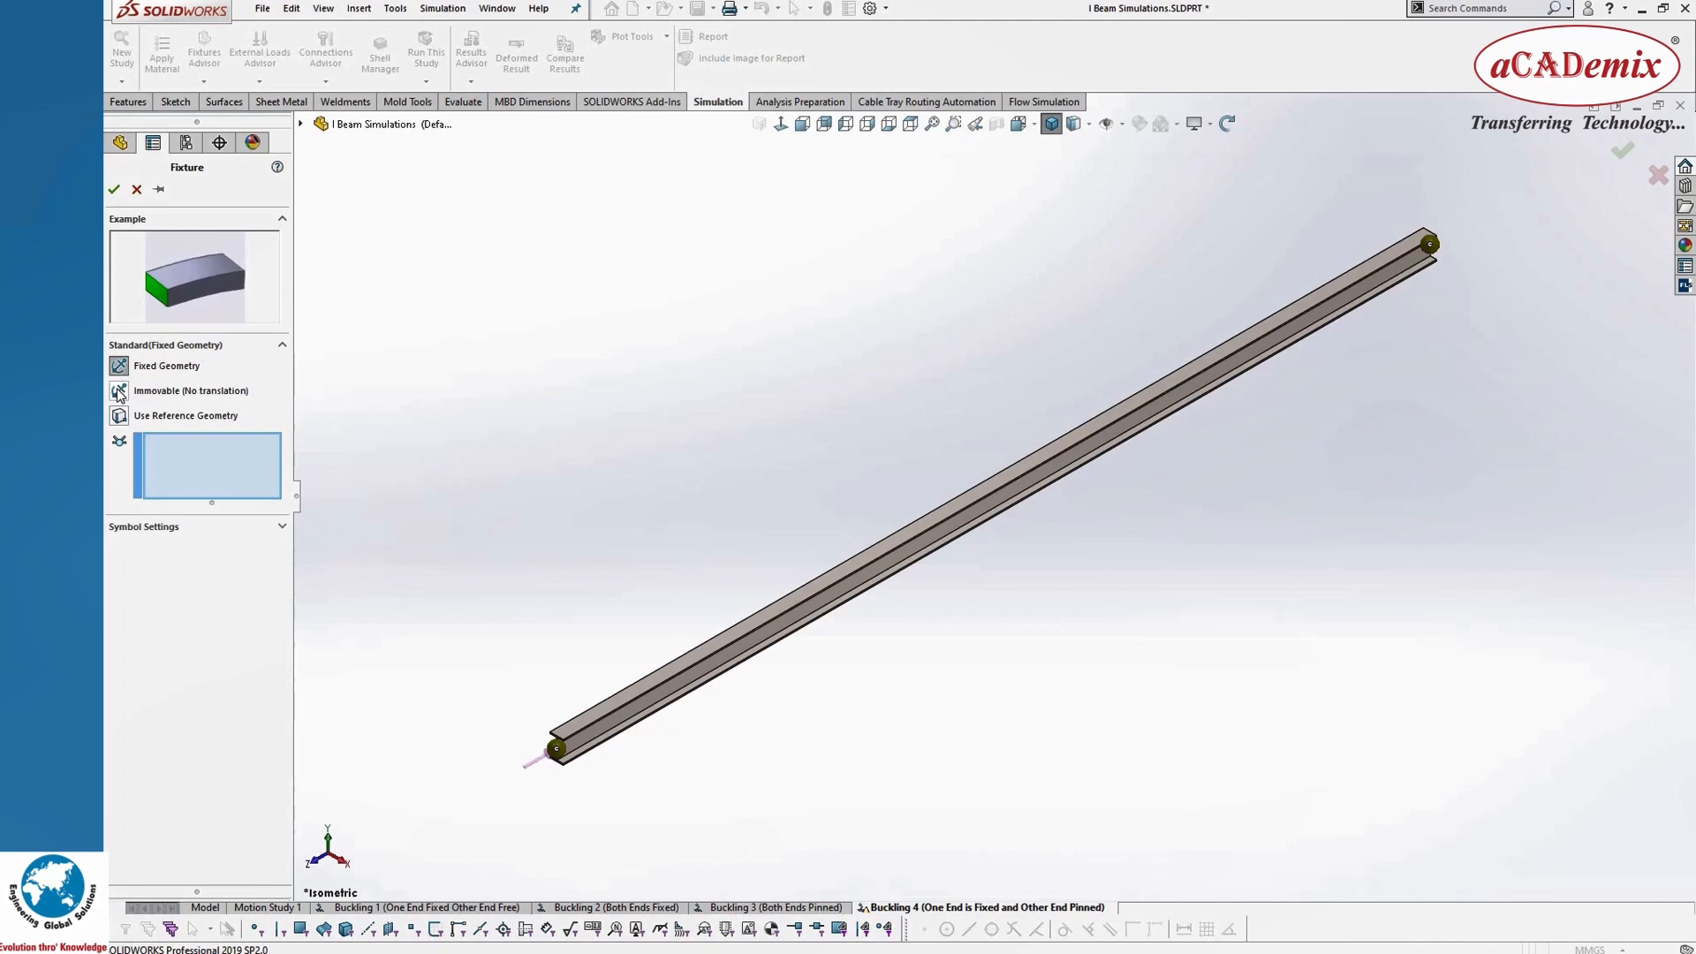
left_click(119, 391)
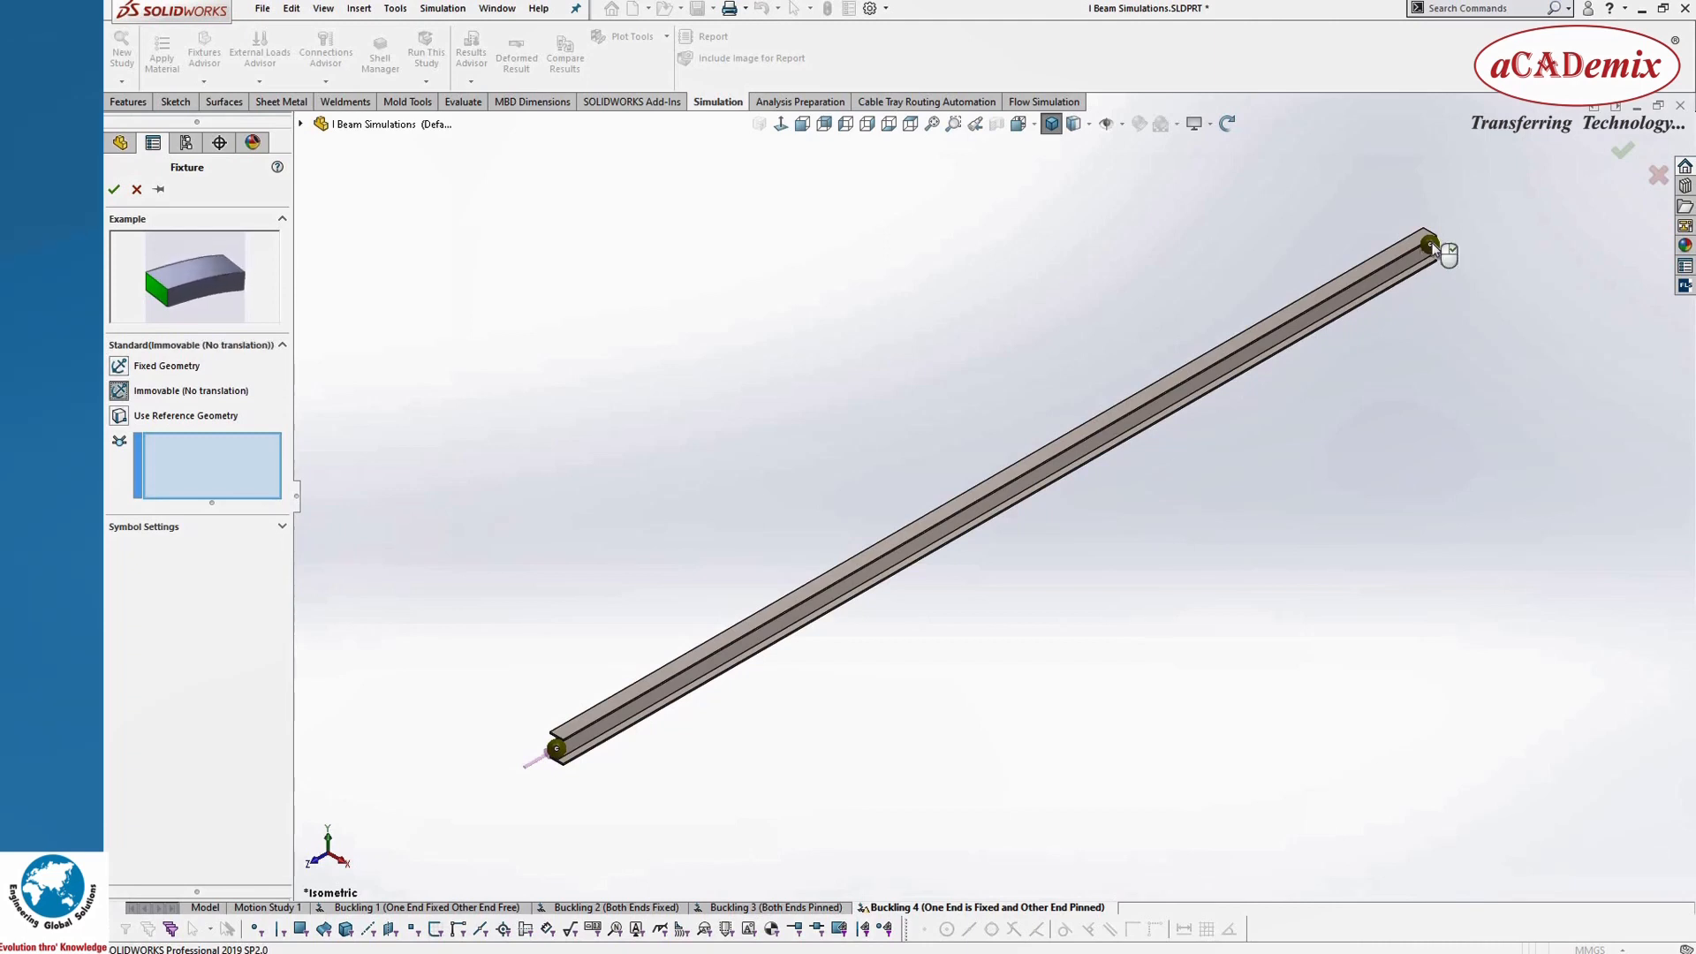
left_click(1430, 244)
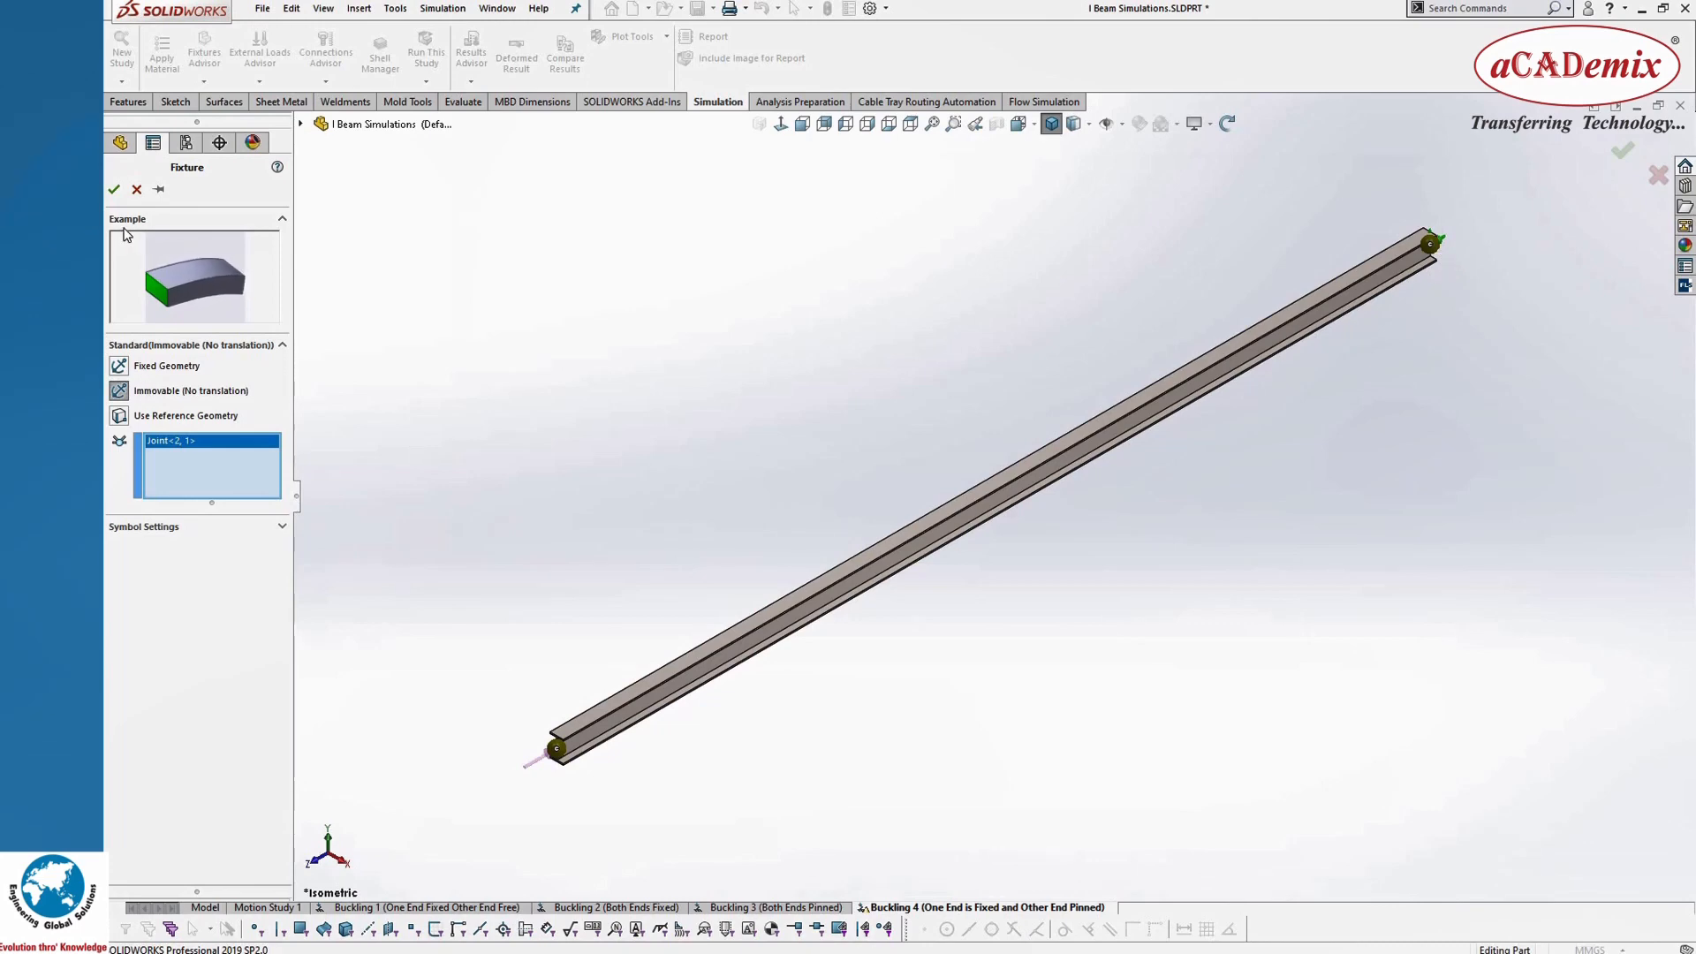
left_click(113, 189)
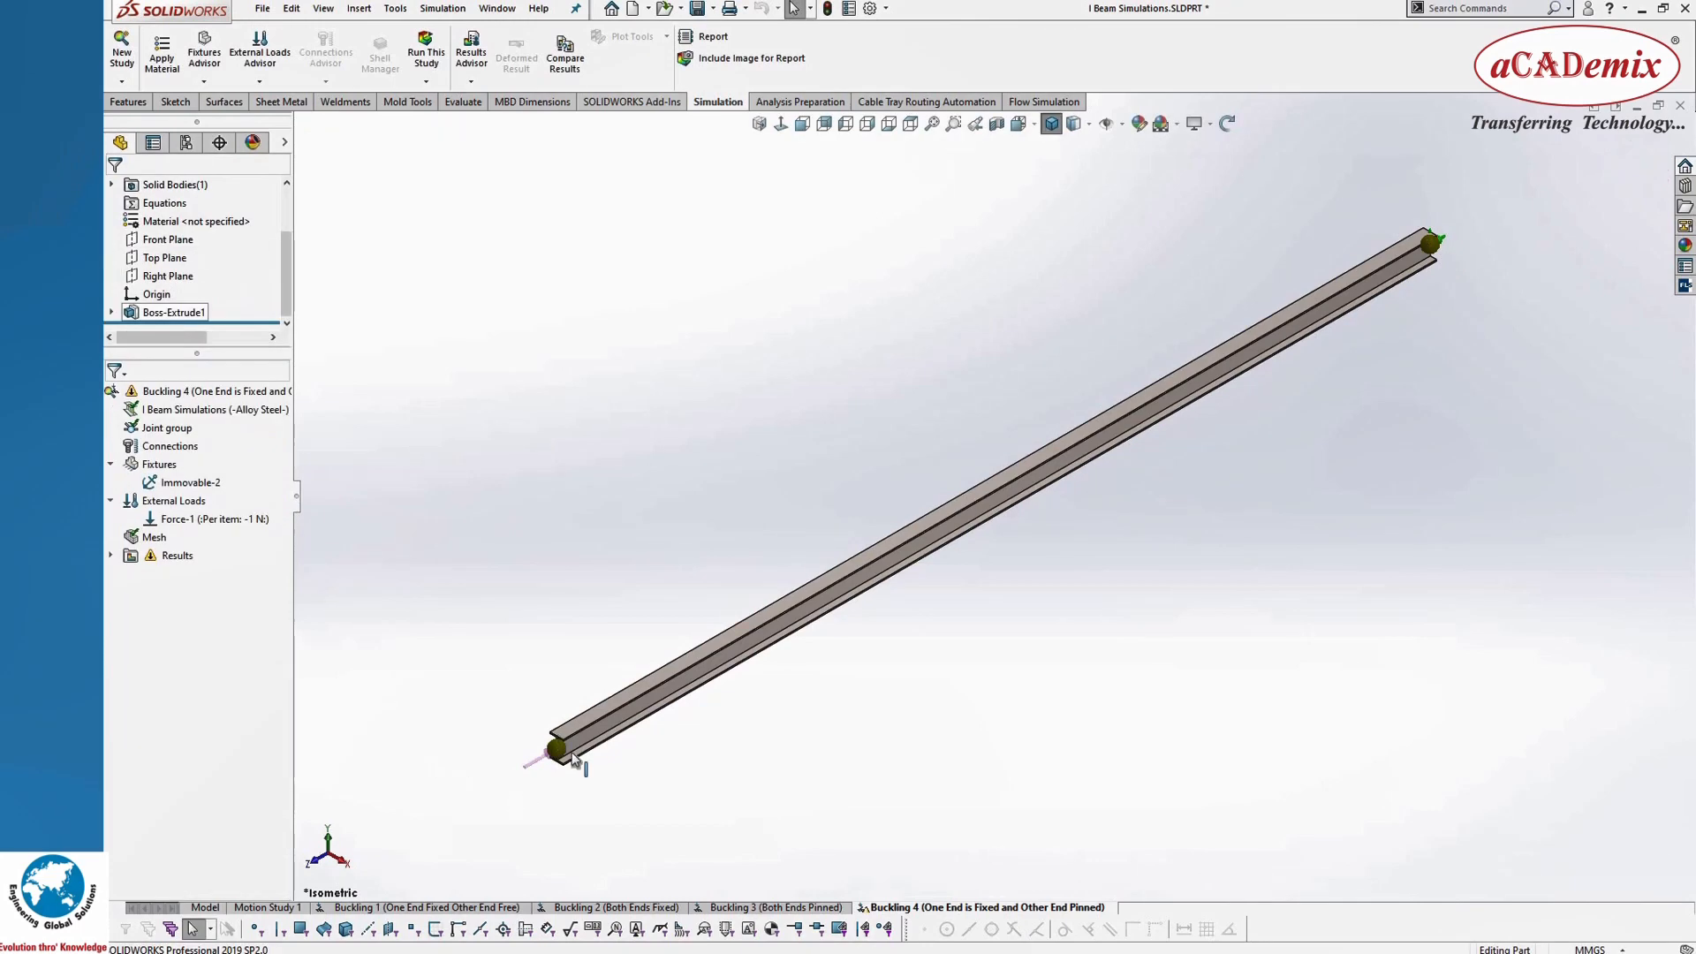
Step: Begin a Use Reference Geometry fixture on the loaded end's joint in Buckling 4, referencing the beam's end face
scroll(574, 758, "down", 4)
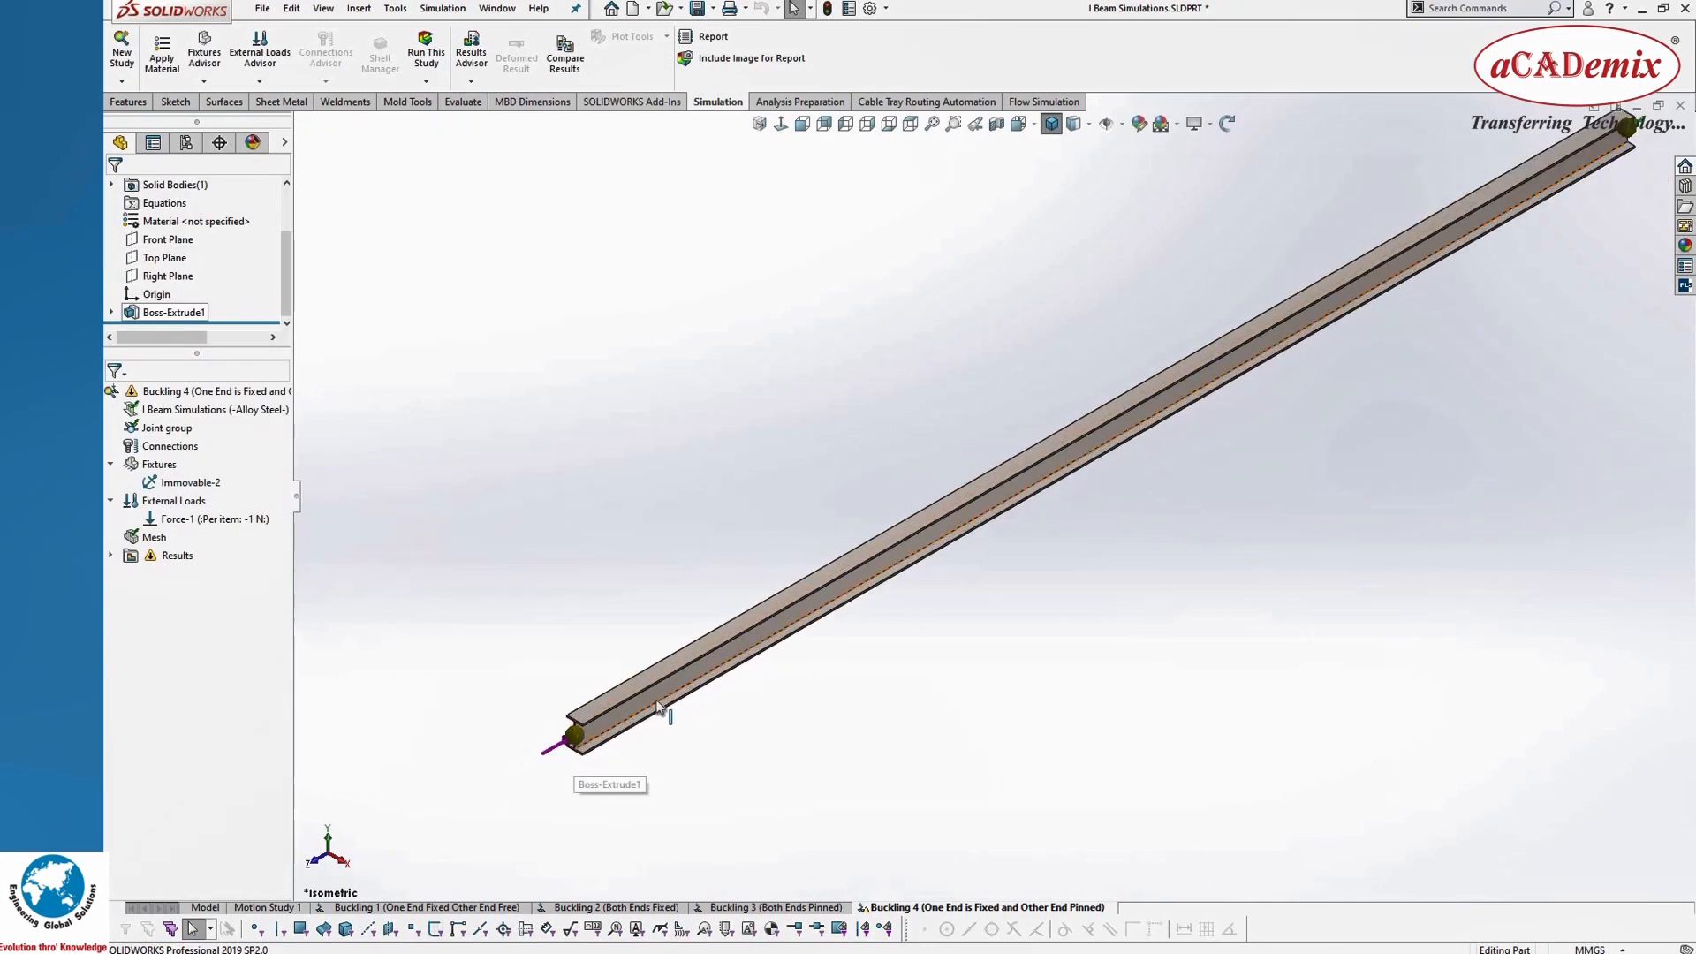
right_click(163, 466)
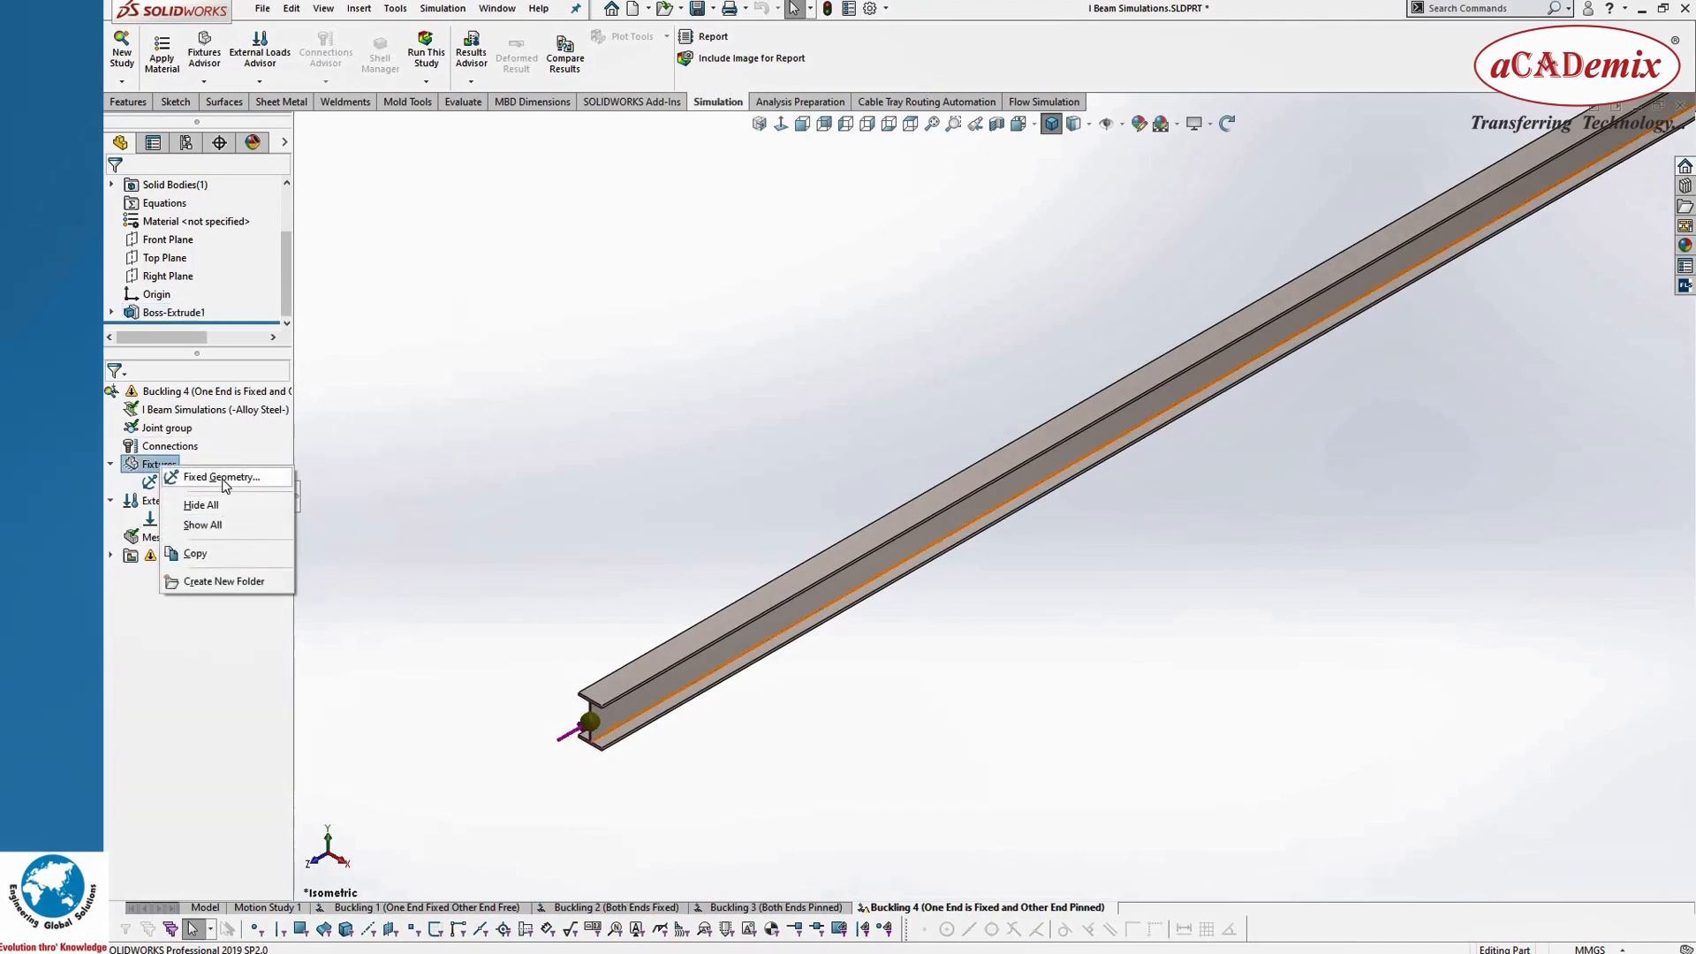
left_click(223, 477)
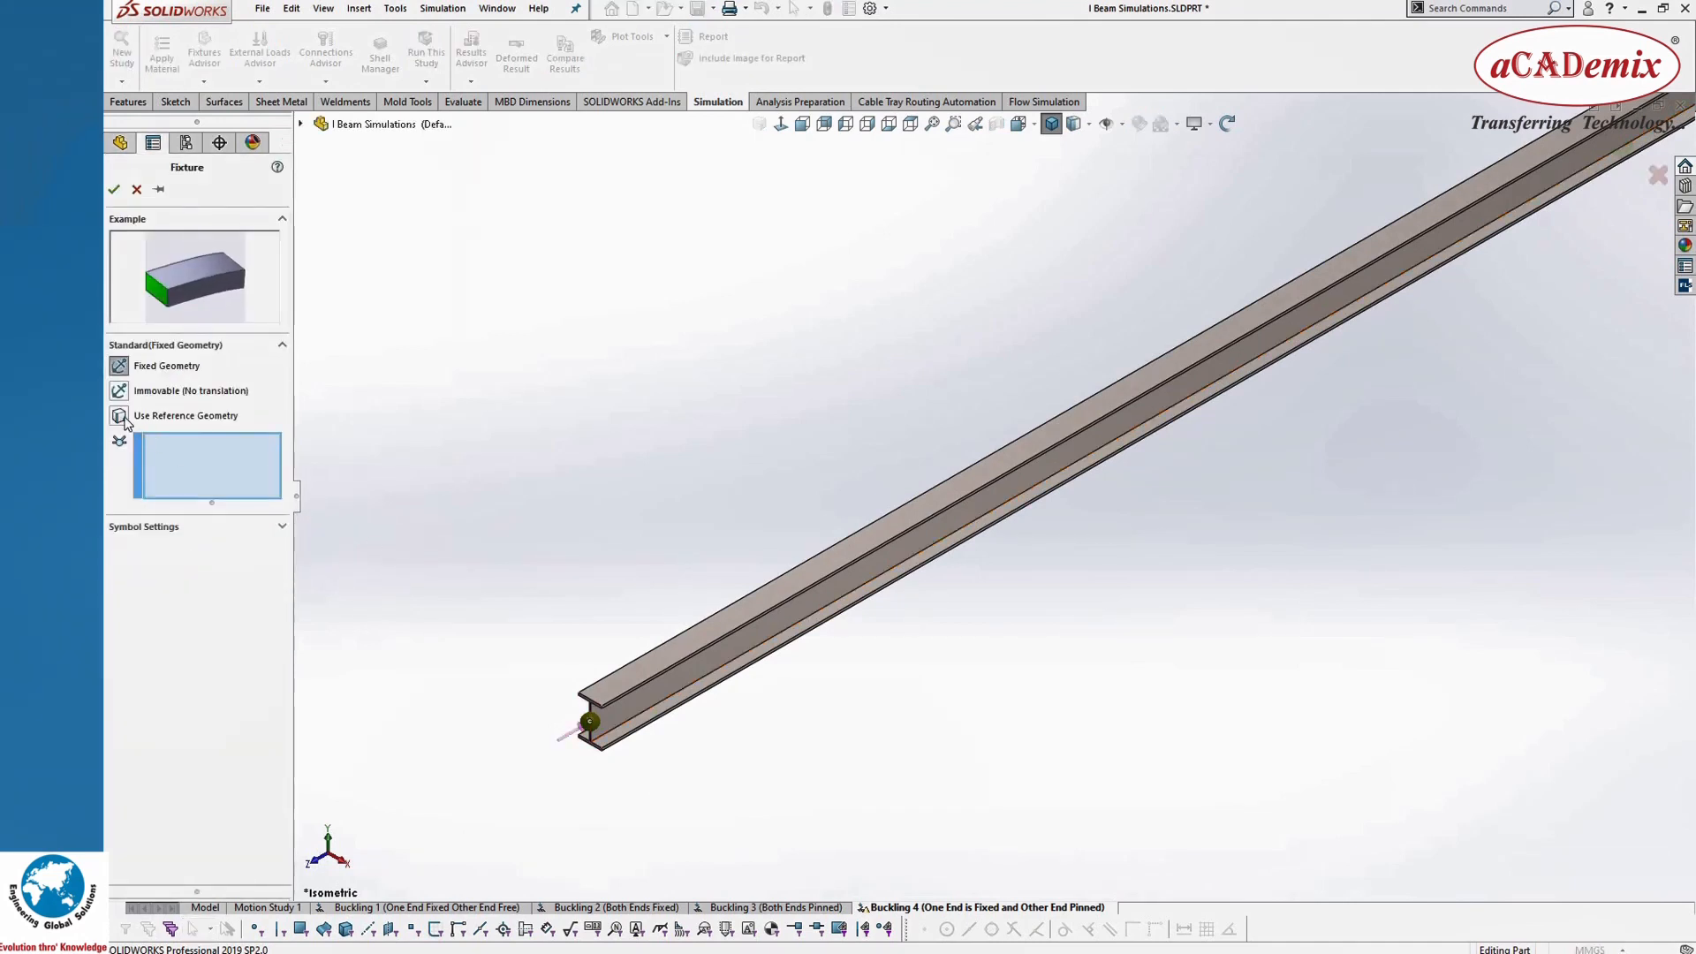
left_click(122, 417)
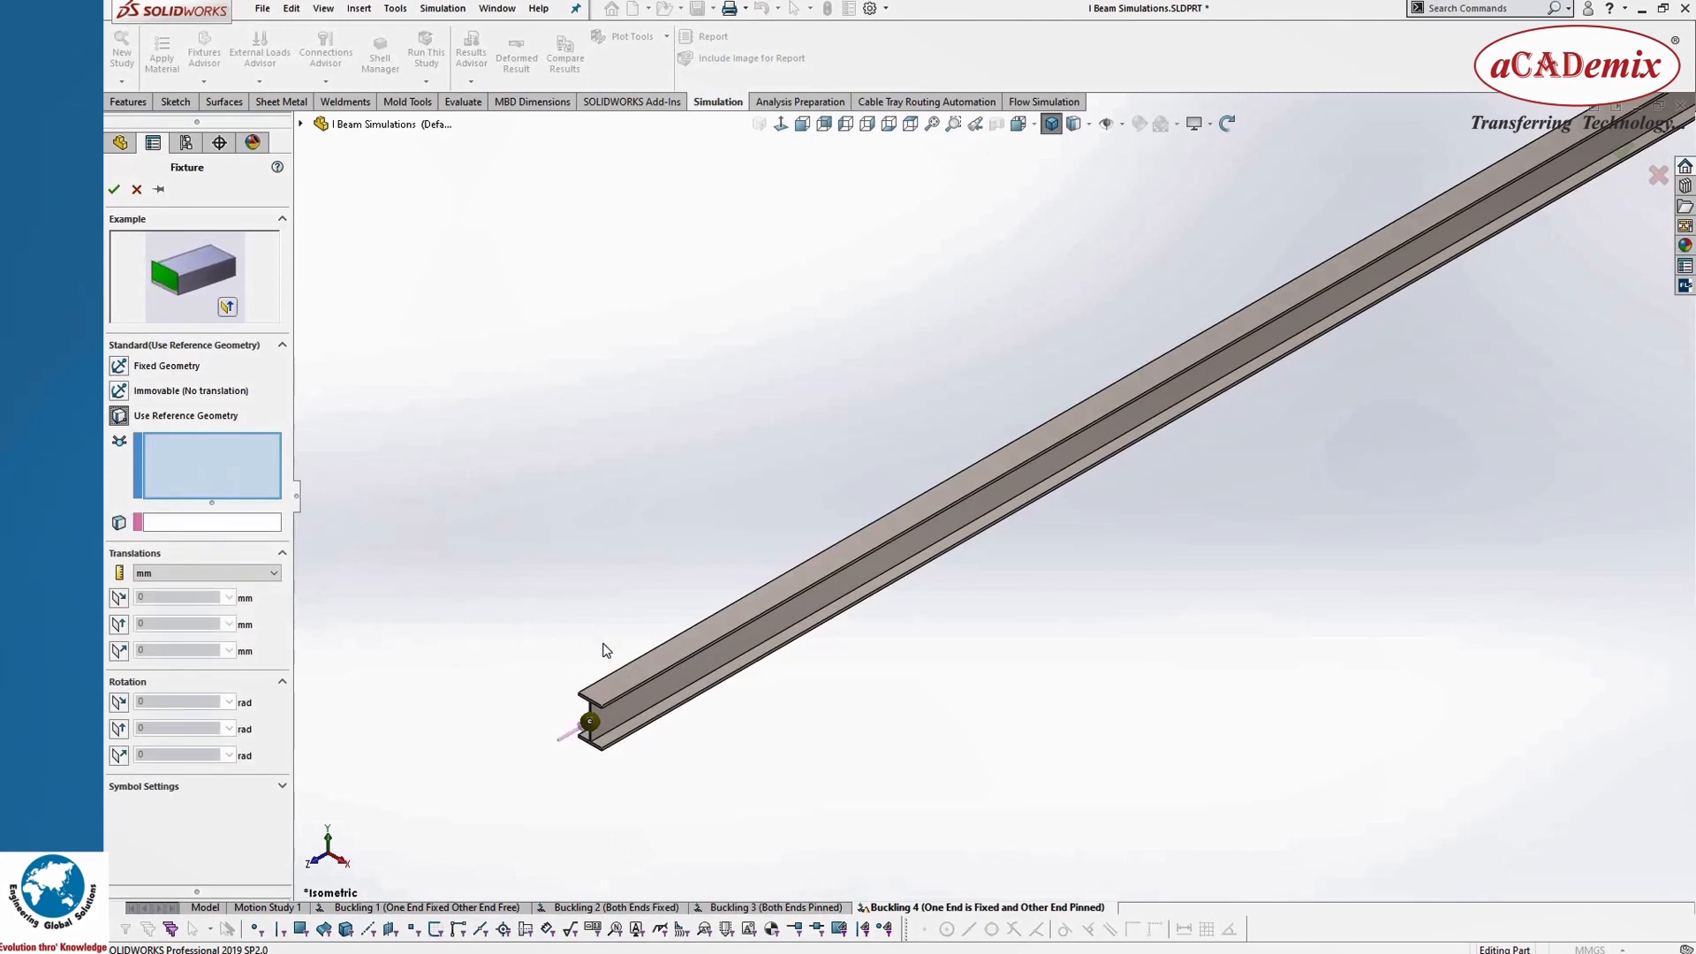
left_click(589, 722)
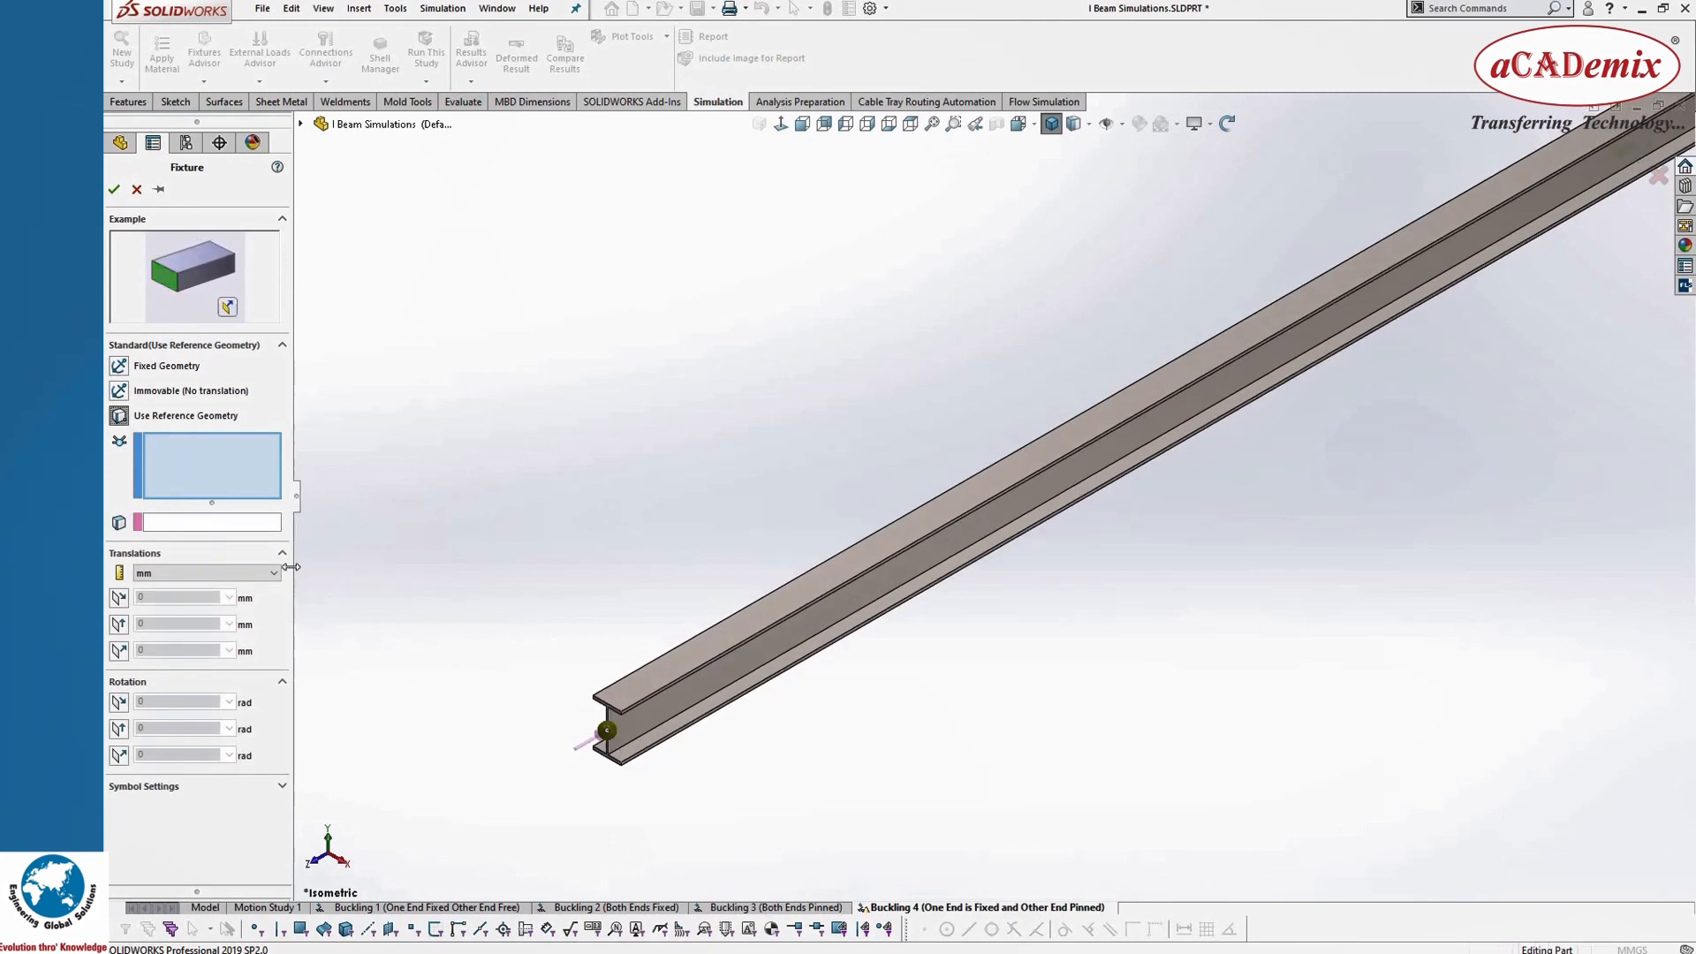
left_click(212, 528)
scroll(689, 680, "down", 5)
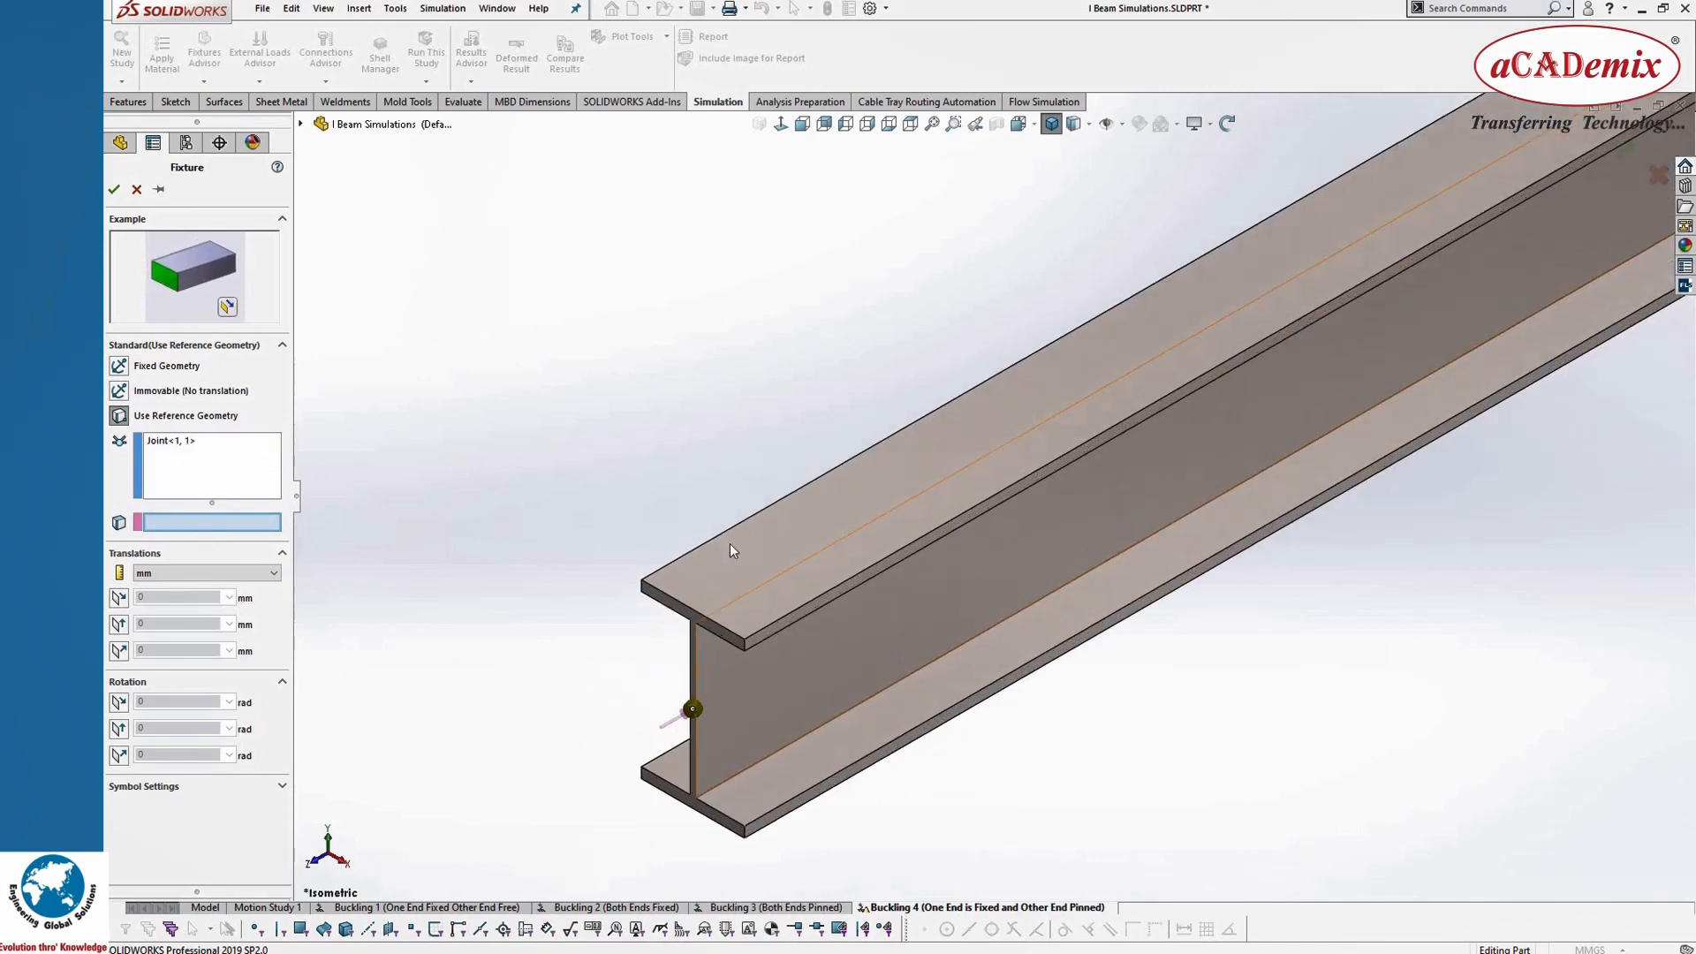
scroll(741, 535, "down", 4)
left_click(755, 529)
scroll(573, 714, "up", 1)
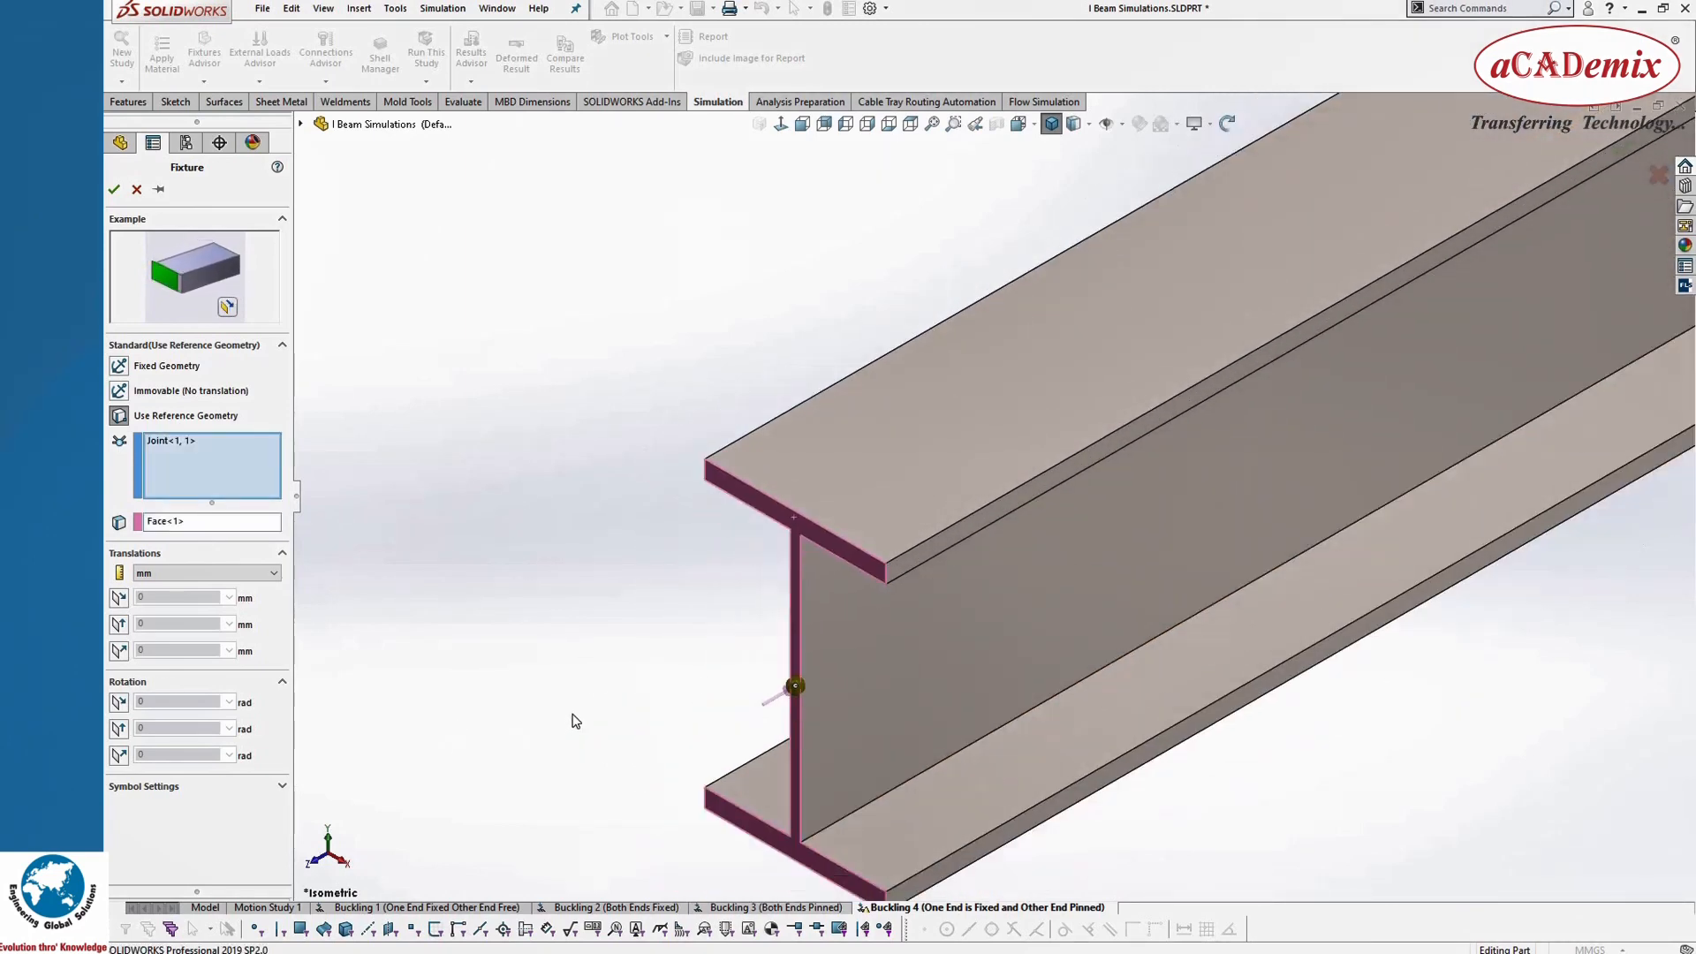
scroll(519, 733, "up", 8)
scroll(1005, 495, "down", 2)
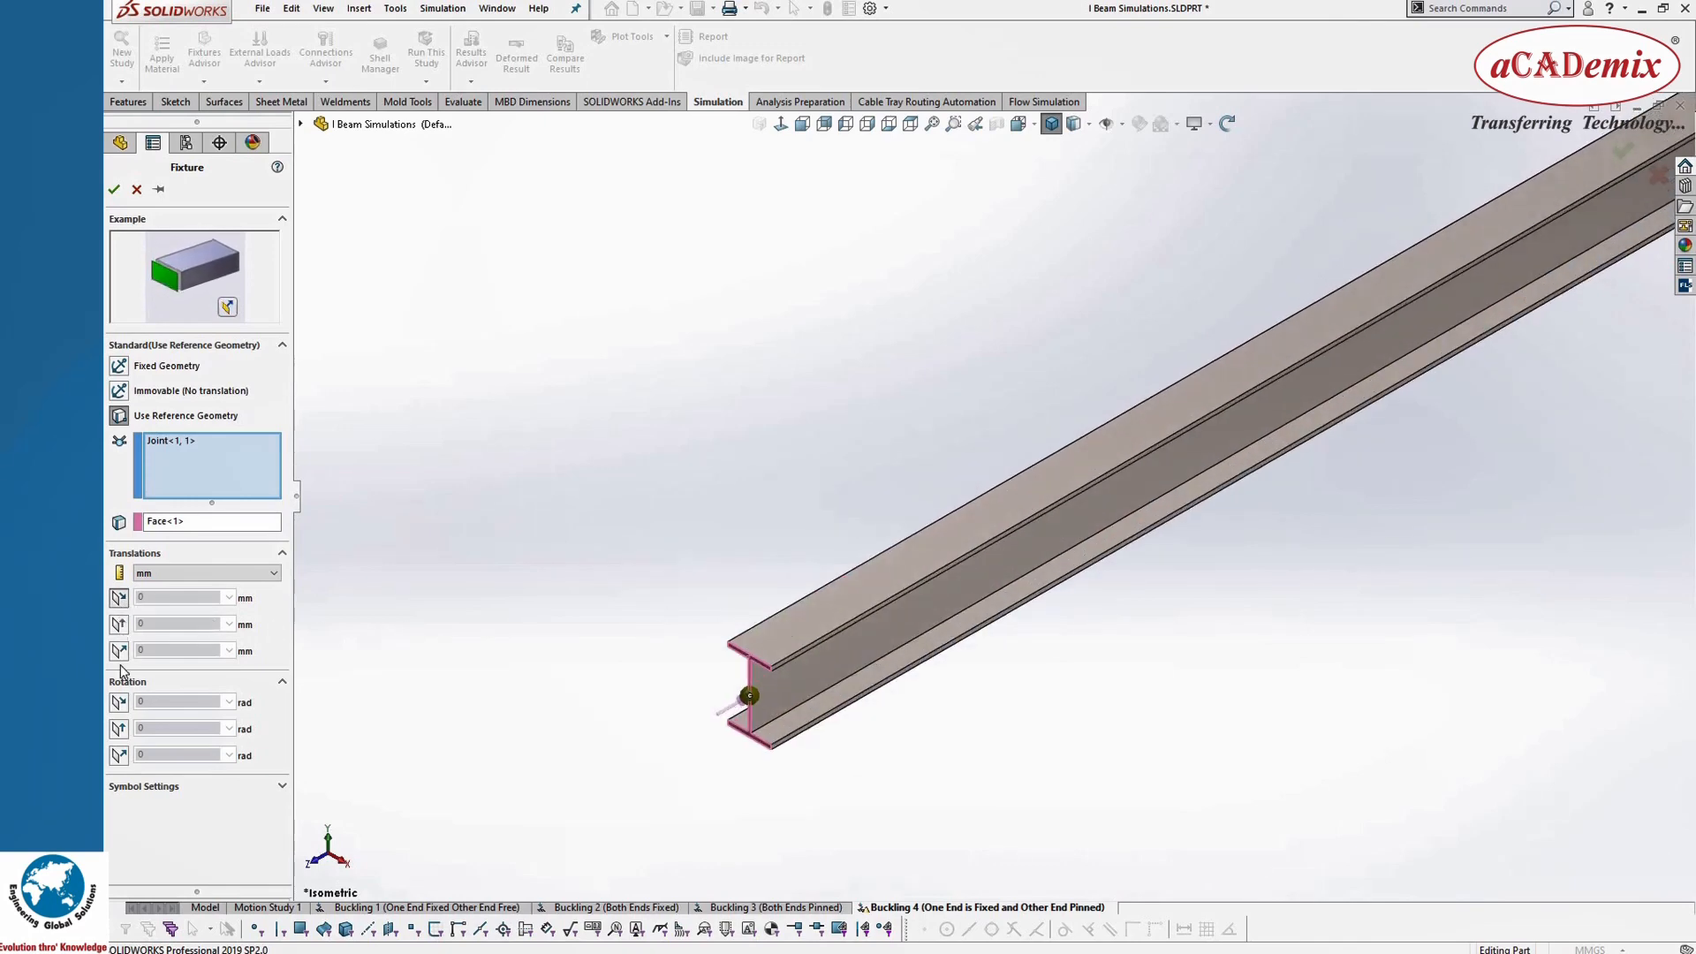
Step: Restrain both in-plane translations to 0 mm and all three rotations to 0 rad, leaving the normal translation free
left_click(119, 597)
left_click(119, 644)
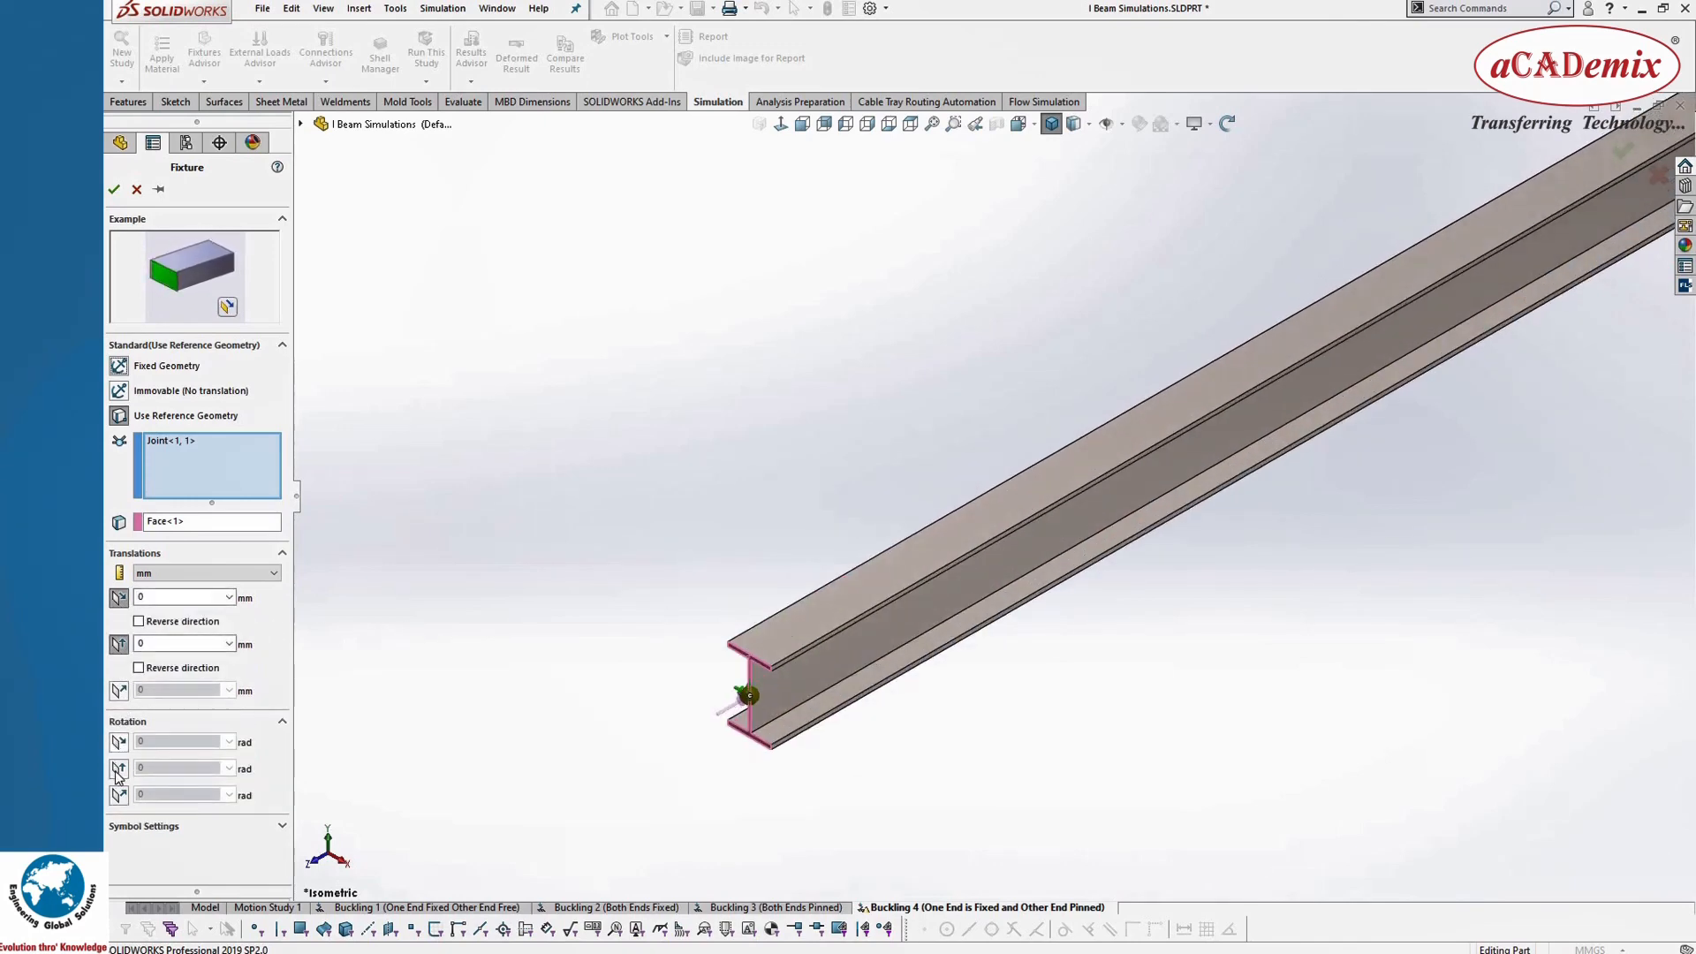
left_click(119, 742)
left_click(118, 788)
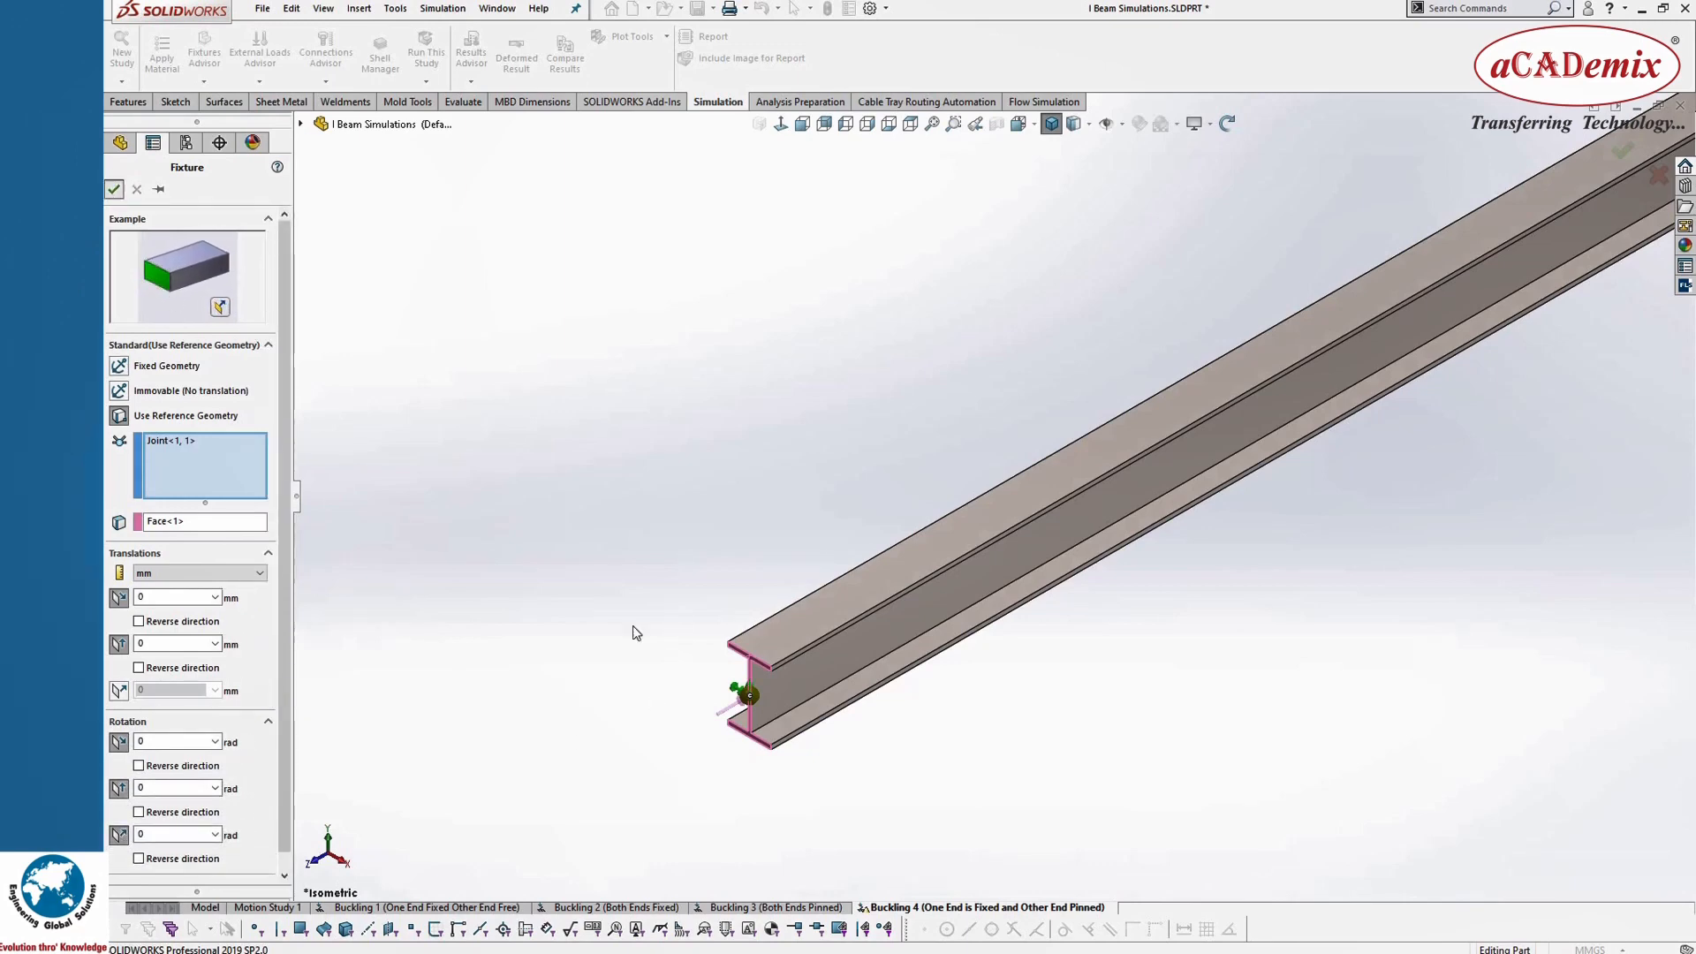
Step: Orient the beam upright in the Bottom view and run the Buckling 4 study
scroll(931, 666, "up", 10)
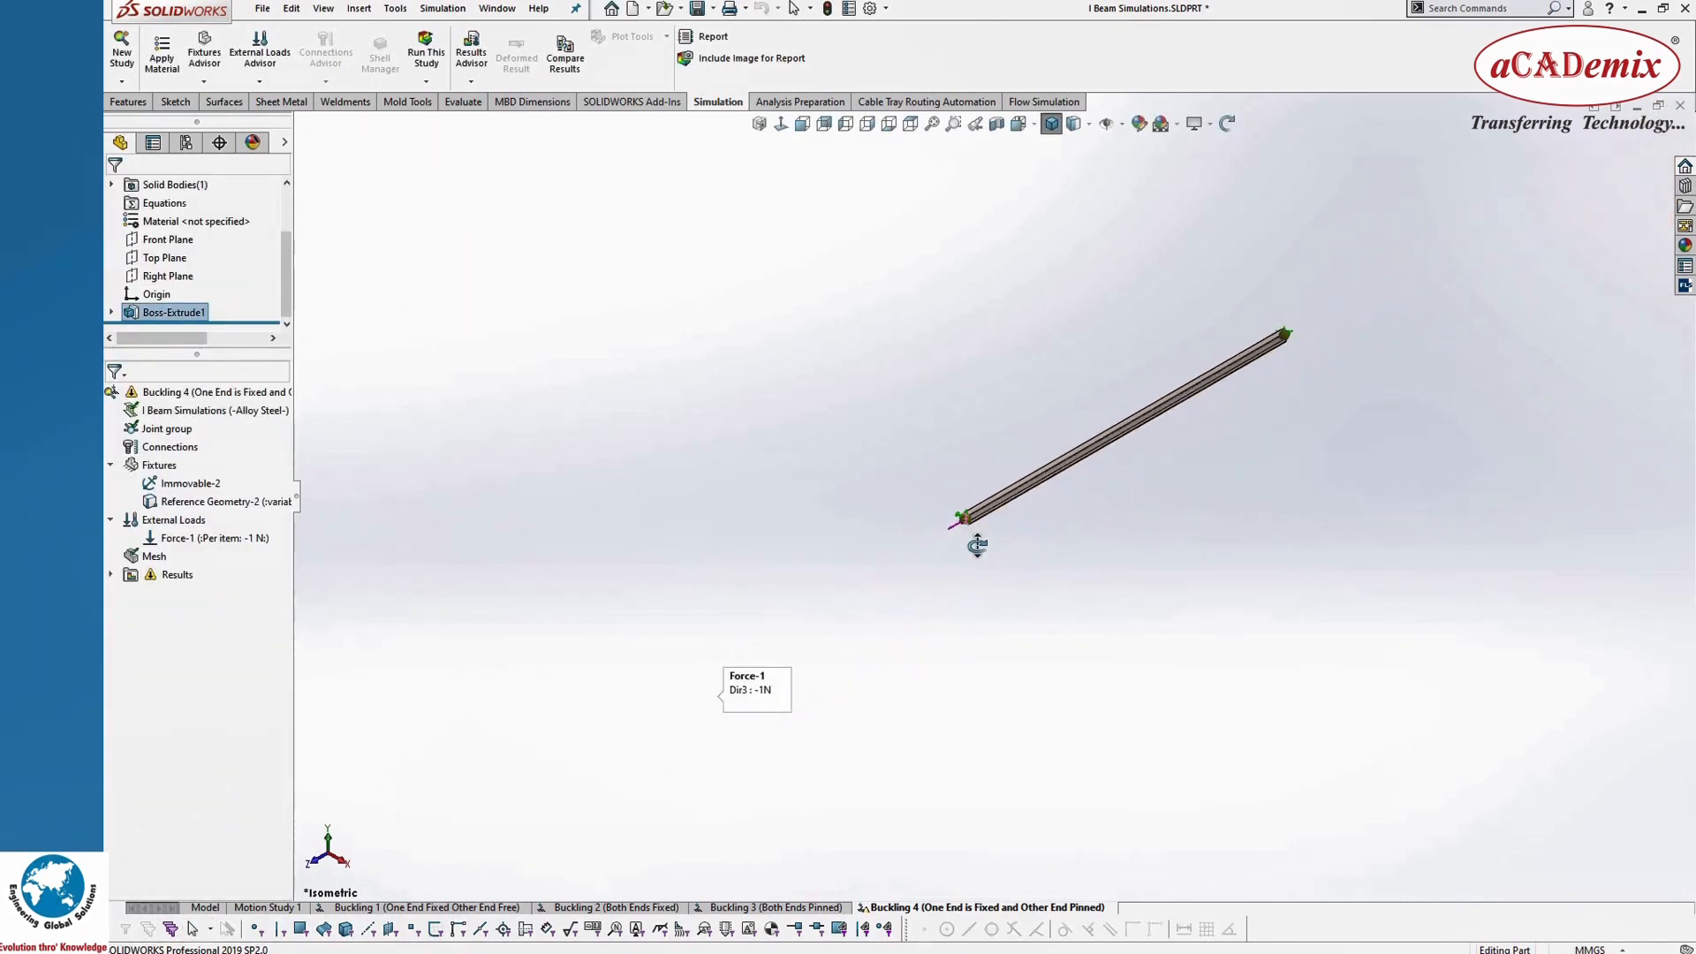
middle_click_drag(977, 545, 1034, 212)
left_click(1019, 125)
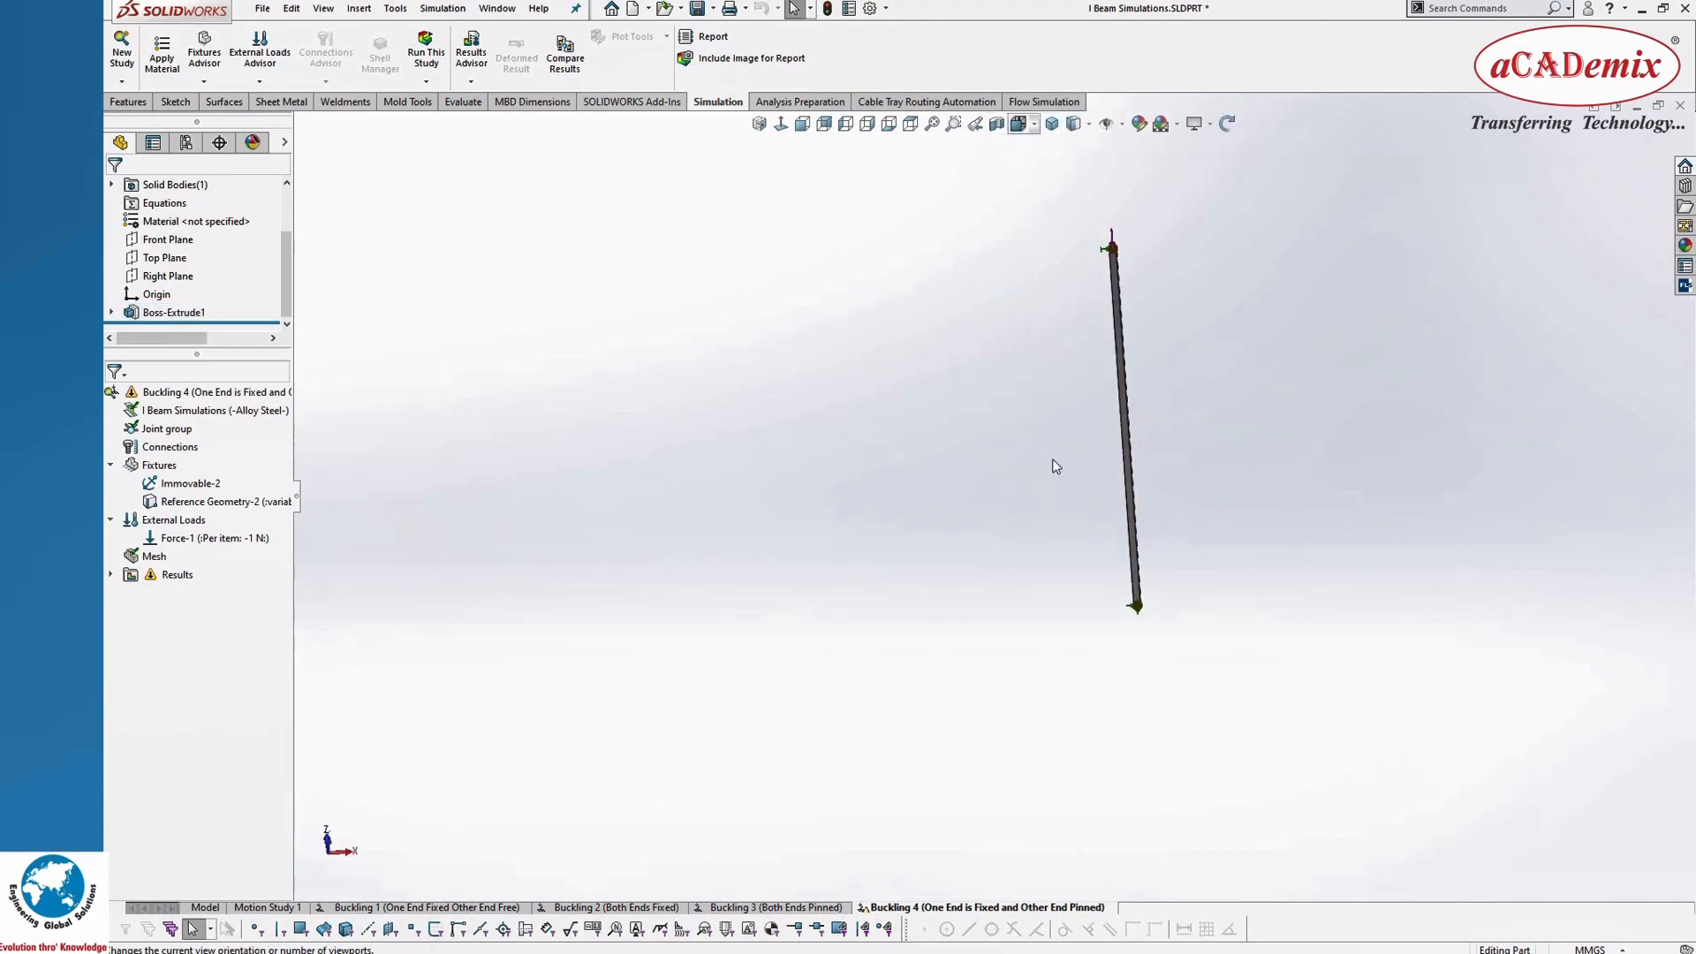
left_click(835, 684)
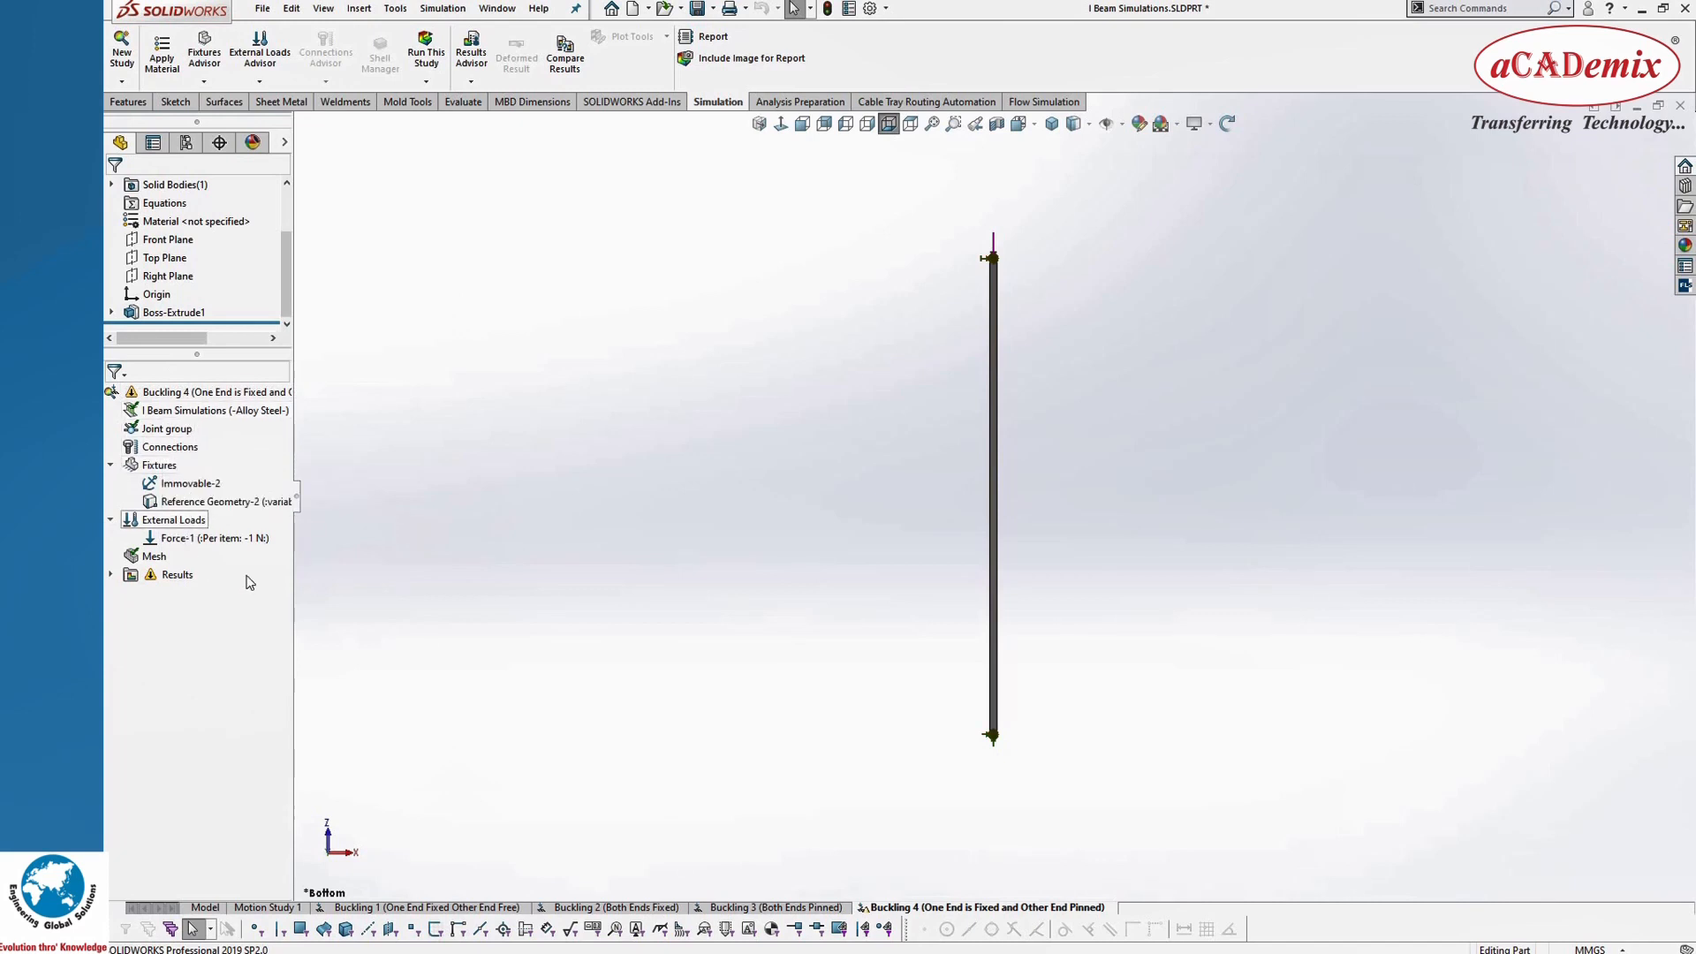
left_click(427, 57)
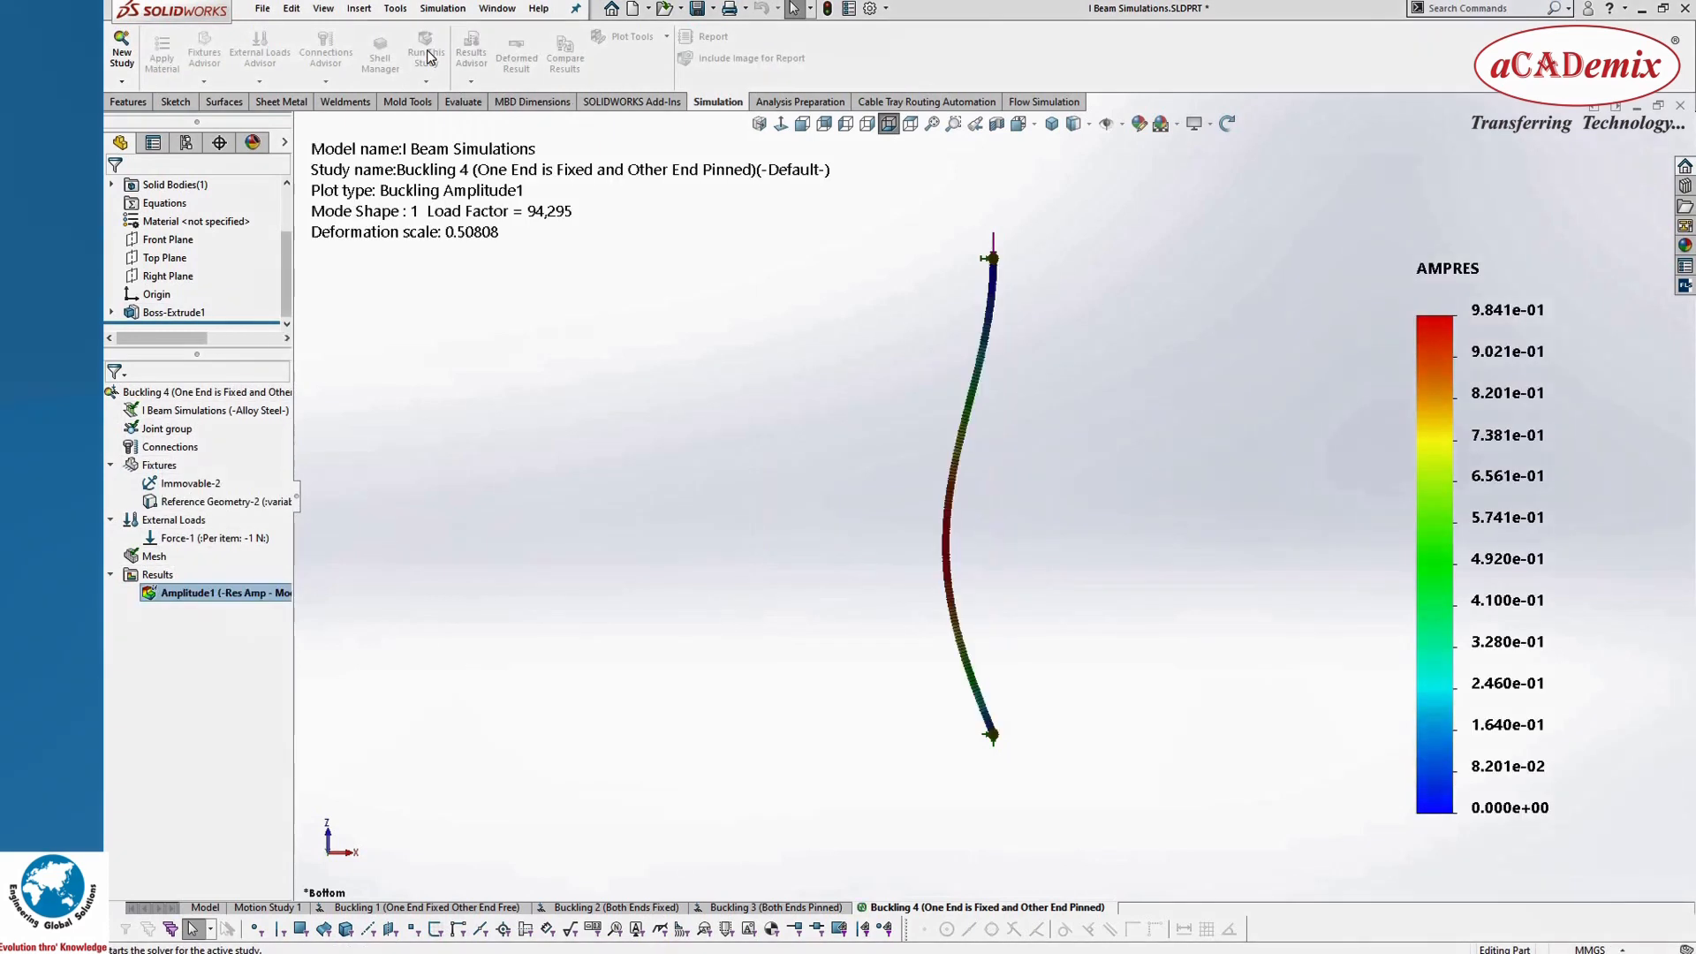